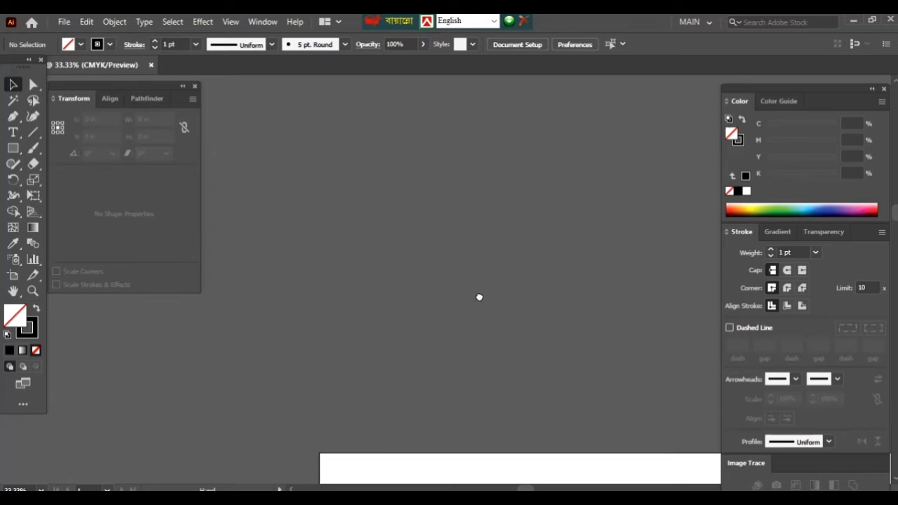
# Step: Pan and scroll around the blank artboard in the new CMYK document
pyautogui.moveTo(476, 263); pyautogui.dragTo(471, 315)
pyautogui.moveTo(483, 267); pyautogui.dragTo(486, 247)
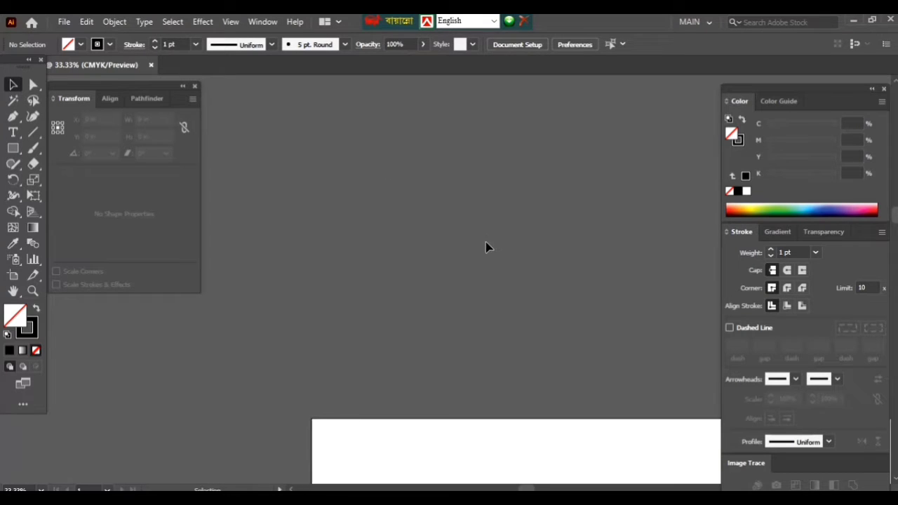
pyautogui.scroll(-2, 486, 247)
pyautogui.scroll(2, 498, 292)
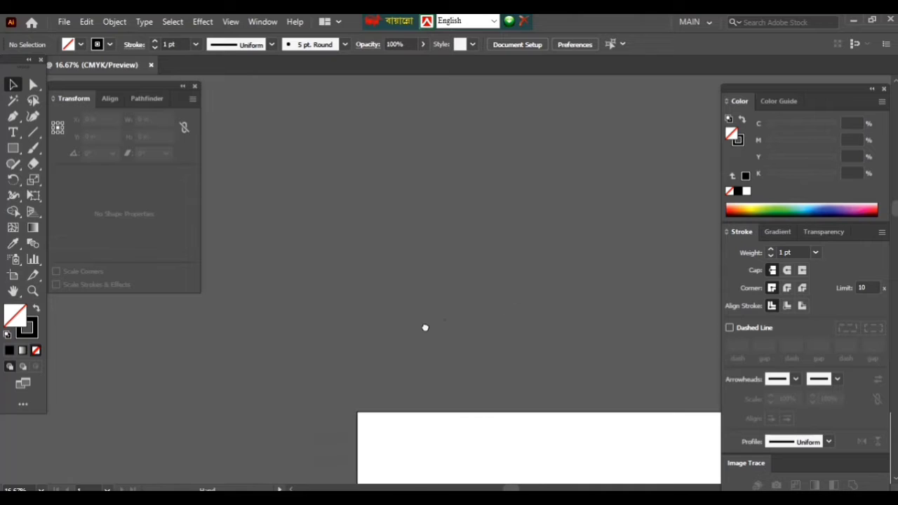
pyautogui.scroll(2, 421, 313)
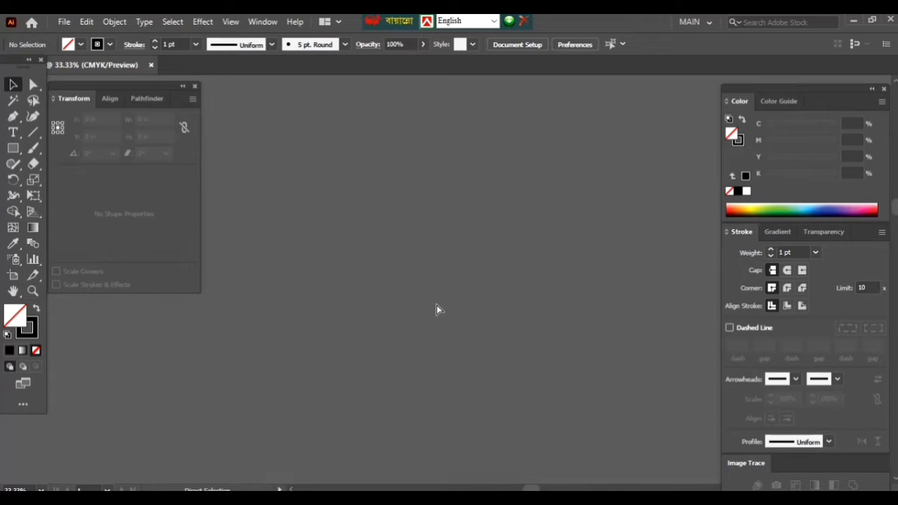
# Step: Paste the car sketch photo, set it in position, and zoom in on the rear wheel
pyautogui.hotkey('ctrl', 'v')
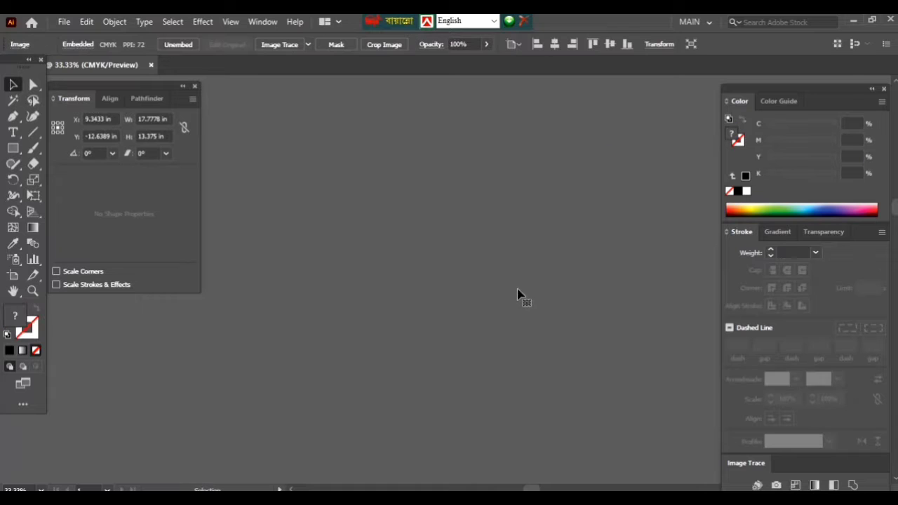
pyautogui.moveTo(505, 287)
pyautogui.mouseDown()
pyautogui.moveTo(508, 297)
pyautogui.moveTo(505, 286)
pyautogui.mouseUp()
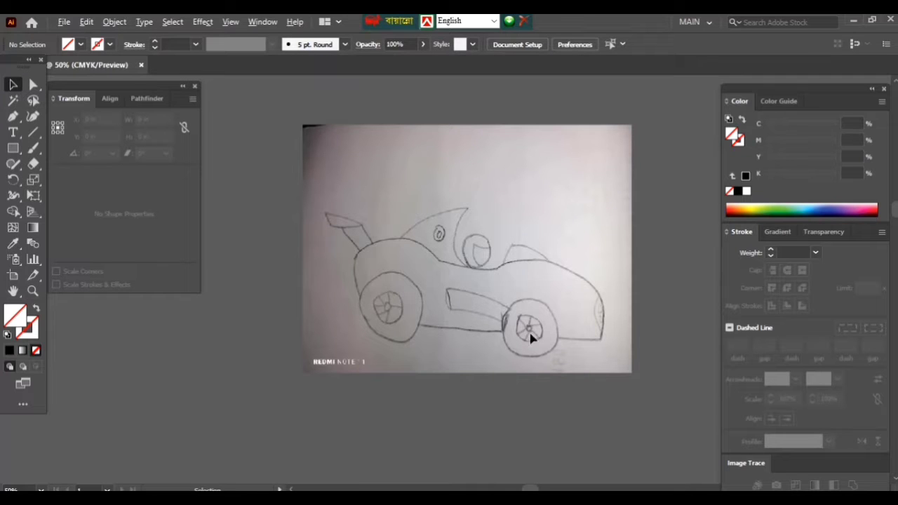
pyautogui.hotkey('ctrl', '1')
pyautogui.hscroll(-5, 467, 302)
pyautogui.scroll(3, 467, 301)
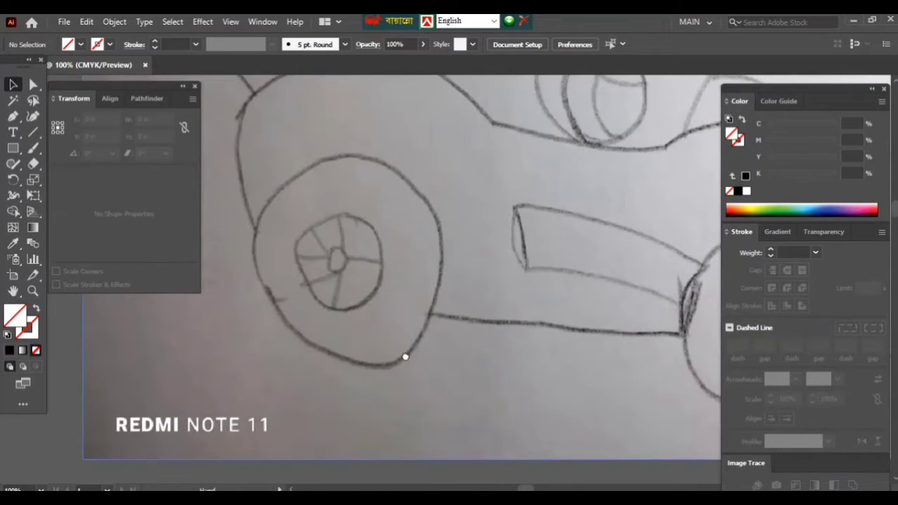
pyautogui.scroll(2, 404, 357)
pyautogui.scroll(-2, 476, 316)
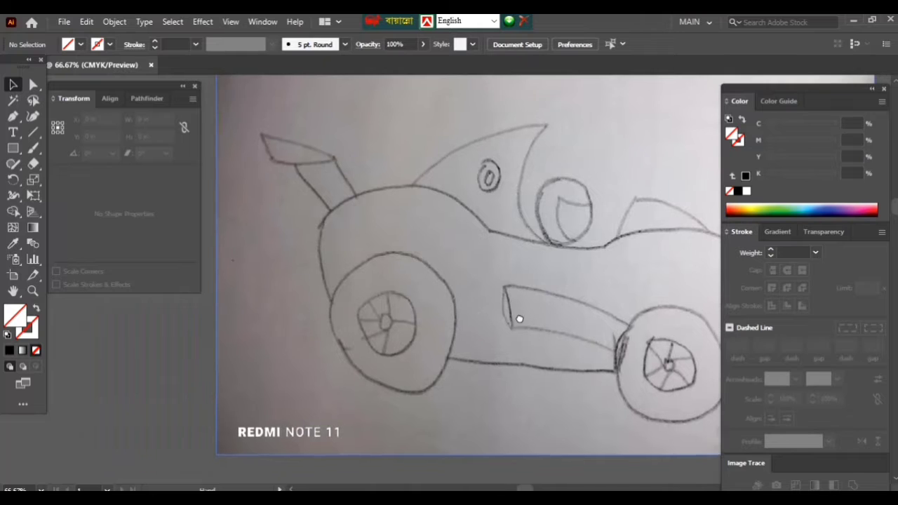
pyautogui.hscroll(3, 491, 323)
pyautogui.scroll(1, 444, 328)
# Step: Pan around the sketch to inspect the rear wheel, spoiler and body lines
pyautogui.moveTo(443, 328); pyautogui.dragTo(541, 281)
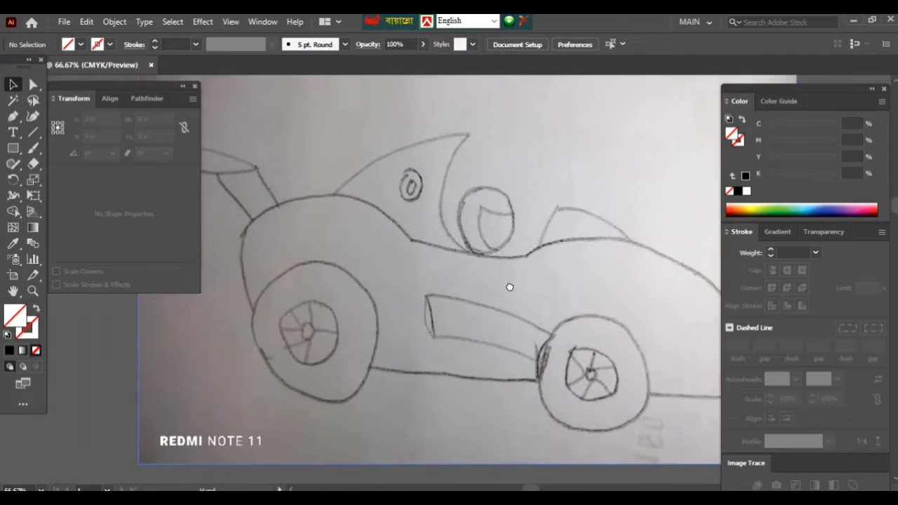
pyautogui.hscroll(-3, 509, 287)
pyautogui.scroll(-2, 492, 287)
pyautogui.scroll(-4, 506, 298)
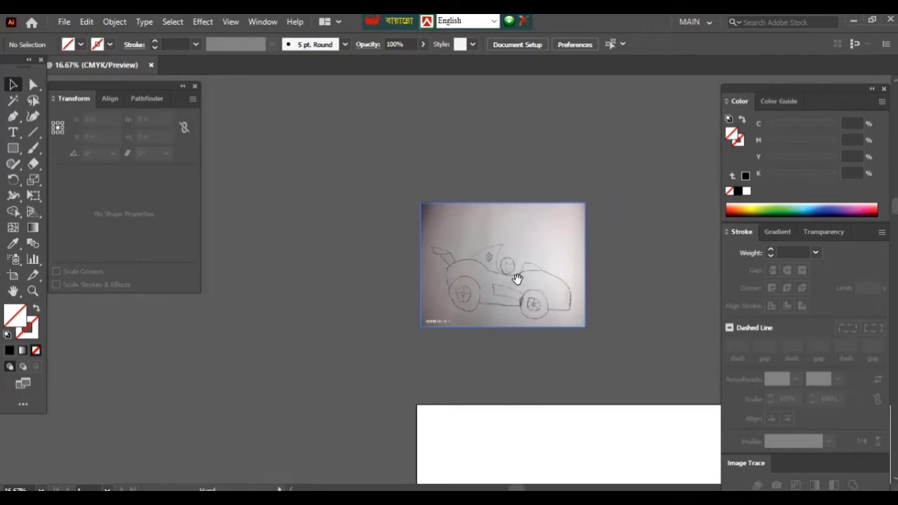
pyautogui.moveTo(518, 280); pyautogui.dragTo(442, 292)
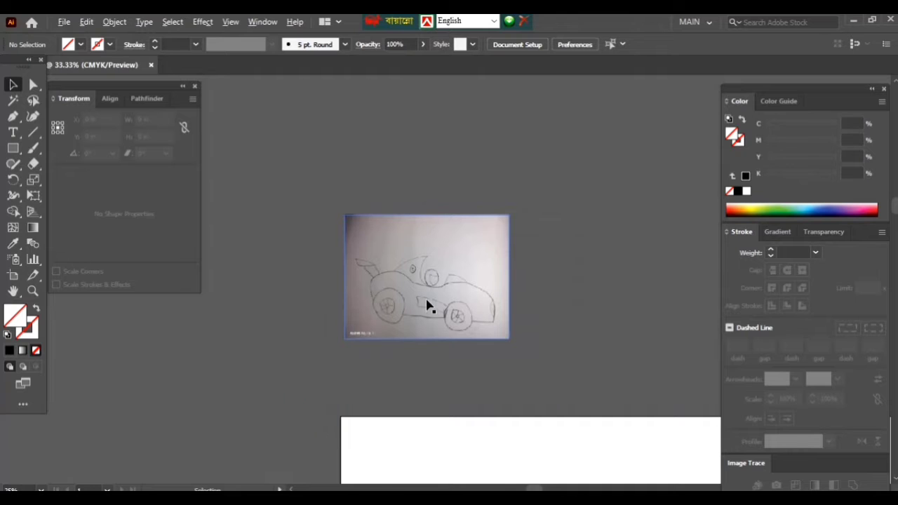
pyautogui.scroll(3, 495, 280)
pyautogui.hscroll(-2, 457, 300)
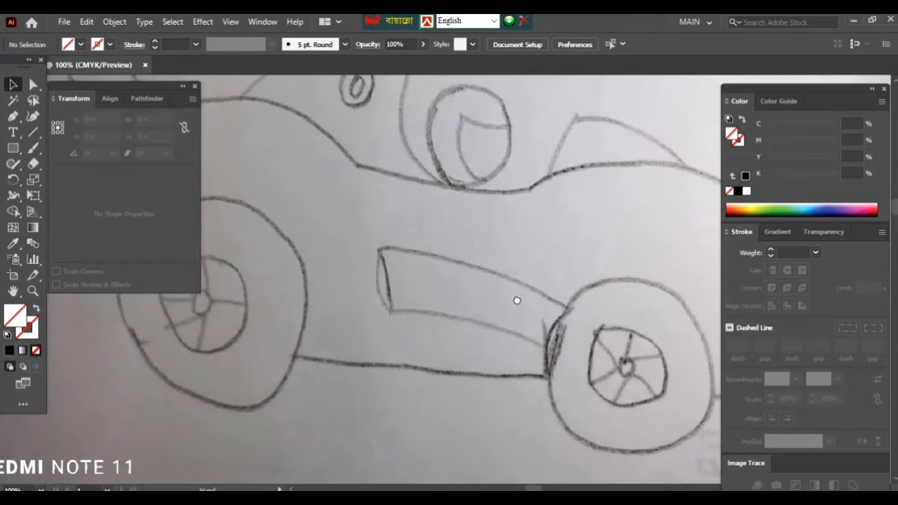
pyautogui.hscroll(-1, 517, 301)
pyautogui.scroll(-1, 491, 303)
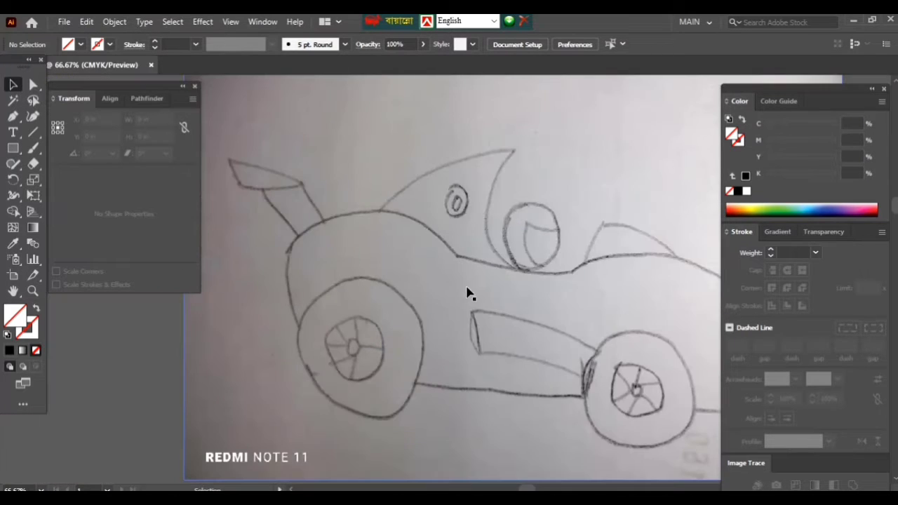
pyautogui.scroll(1, 417, 297)
pyautogui.hscroll(-1, 417, 297)
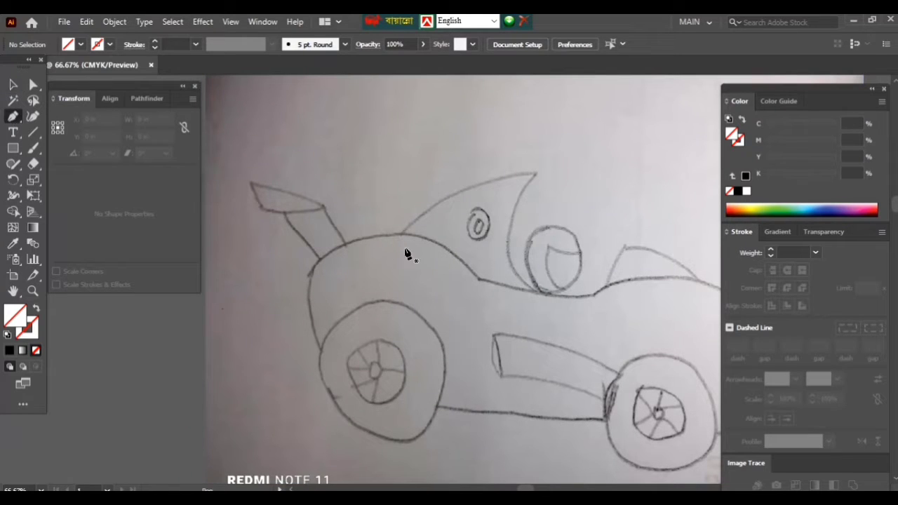
# Step: Start the body outline above the rear wheel and curve it along the body's top
pyautogui.scroll(-2, 378, 215)
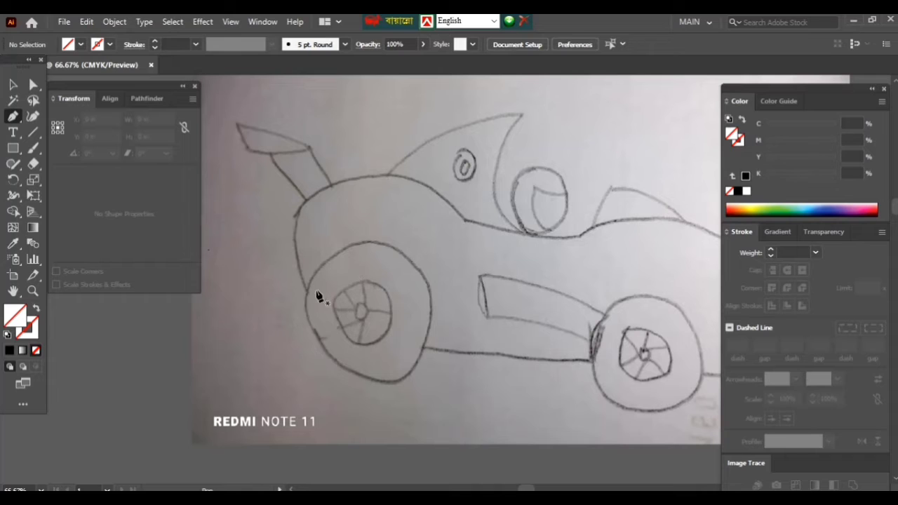
pyautogui.scroll(1, 317, 296)
pyautogui.scroll(1, 320, 286)
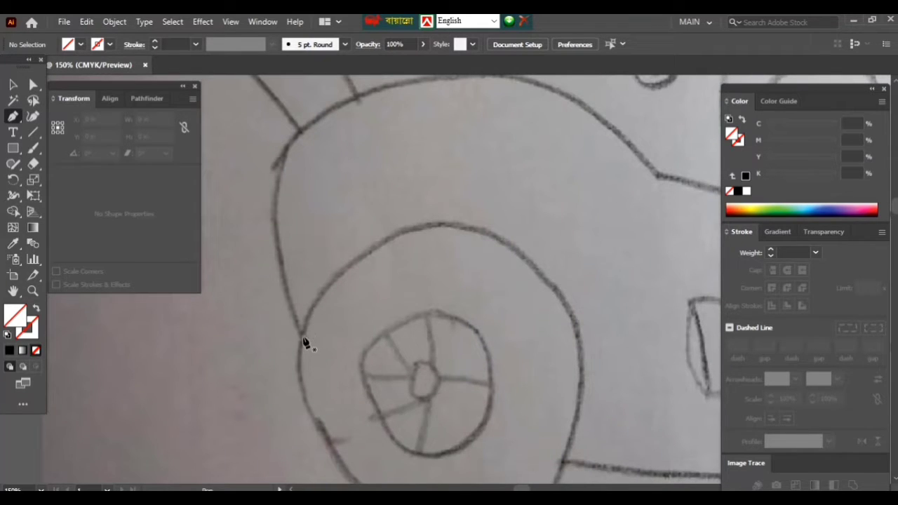
pyautogui.moveTo(327, 221)
pyautogui.mouseDown()
pyautogui.moveTo(337, 285)
pyautogui.moveTo(315, 289)
pyautogui.mouseUp()
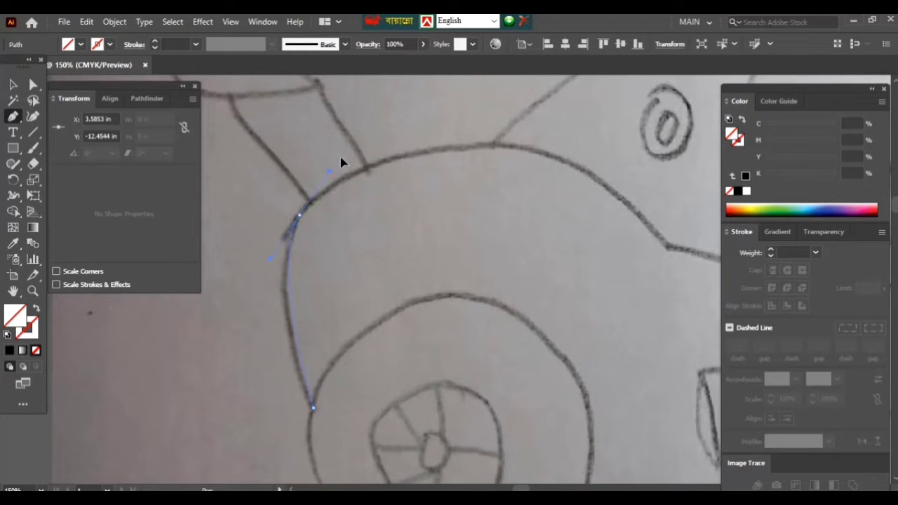
pyautogui.moveTo(531, 153); pyautogui.dragTo(554, 158)
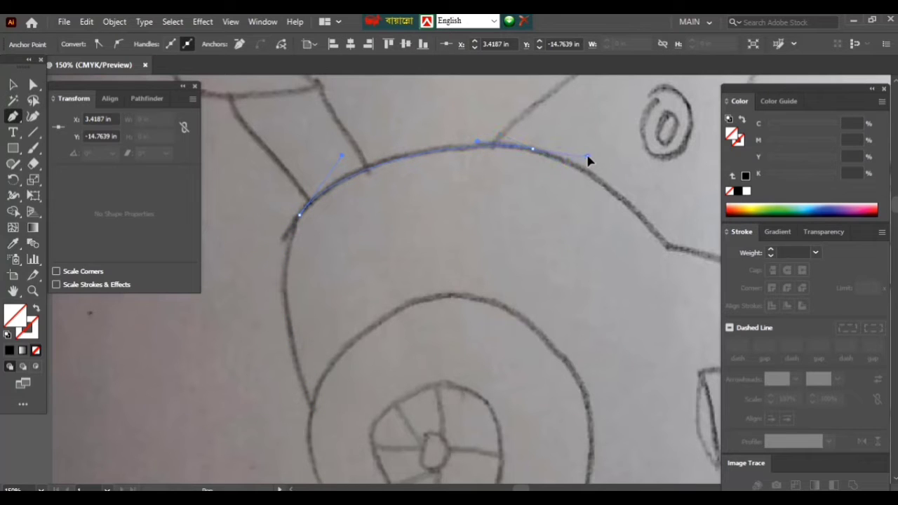
# Step: Continue the outline past the cockpit and down the nose, ending in a sharp corner
pyautogui.moveTo(601, 210)
pyautogui.mouseDown()
pyautogui.moveTo(545, 187)
pyautogui.moveTo(456, 204)
pyautogui.moveTo(420, 223)
pyautogui.mouseUp()
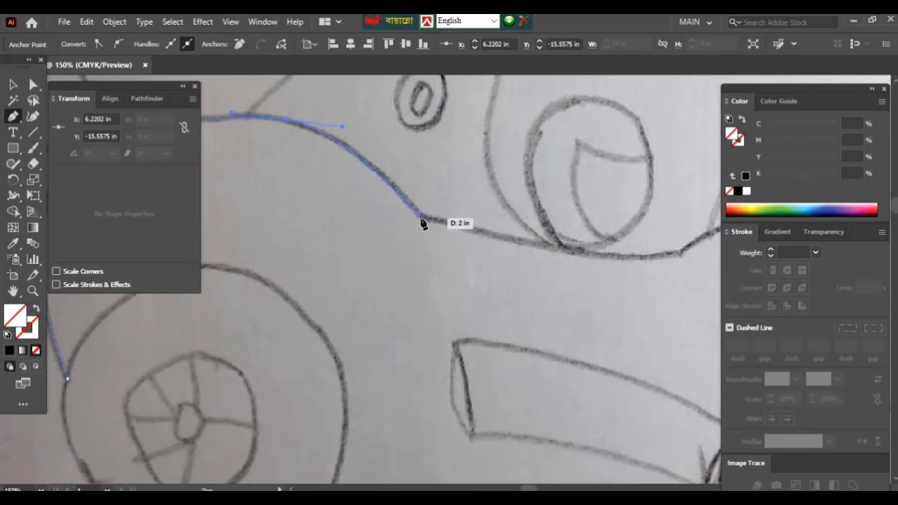
pyautogui.hotkey('ctrl', '-')
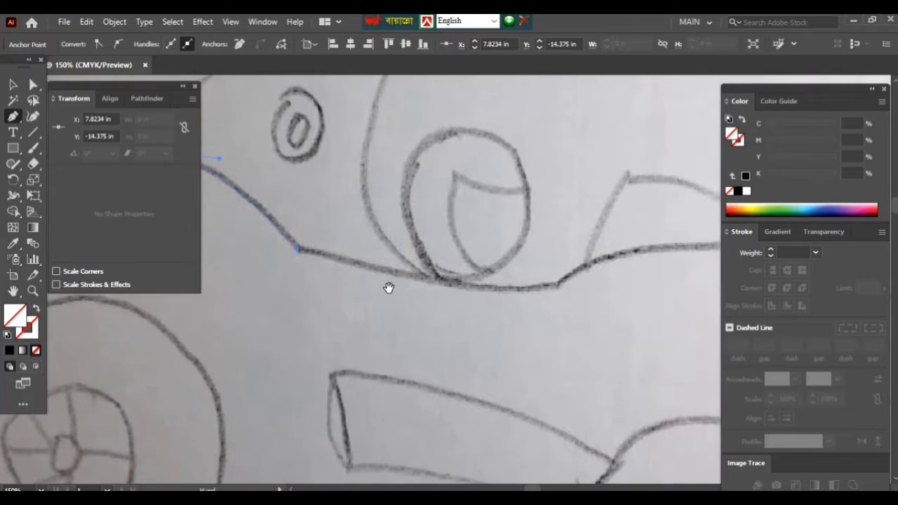
pyautogui.hotkey('ctrl', '-')
pyautogui.moveTo(487, 311)
pyautogui.mouseDown()
pyautogui.moveTo(471, 335)
pyautogui.moveTo(535, 306)
pyautogui.moveTo(398, 311)
pyautogui.mouseUp()
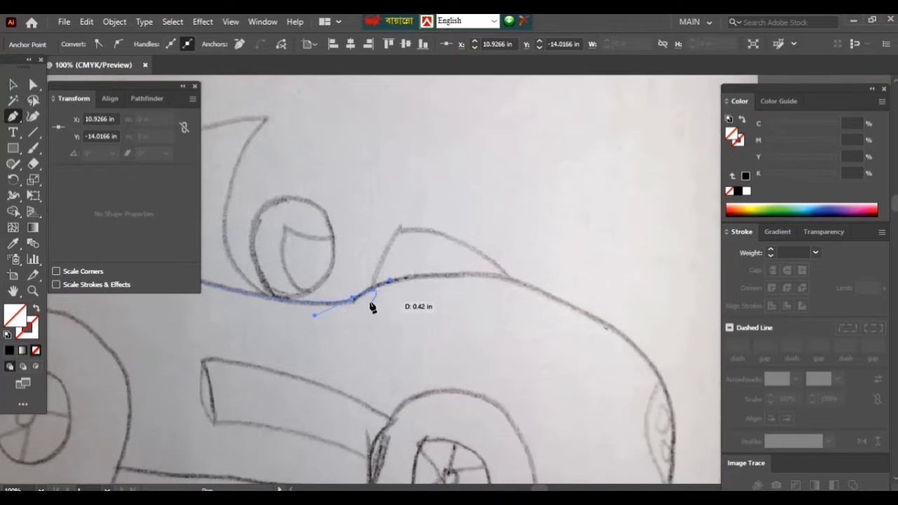
pyautogui.hscroll(2, 413, 298)
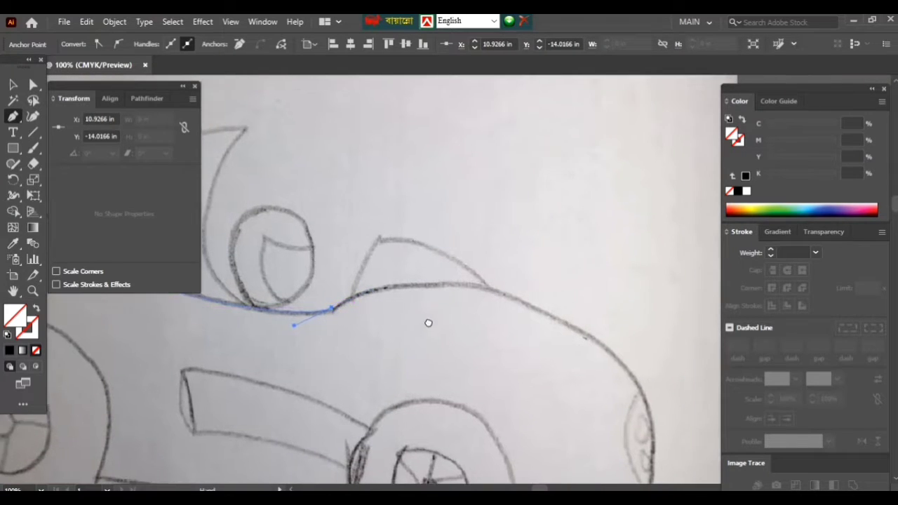
pyautogui.moveTo(481, 309); pyautogui.dragTo(551, 345)
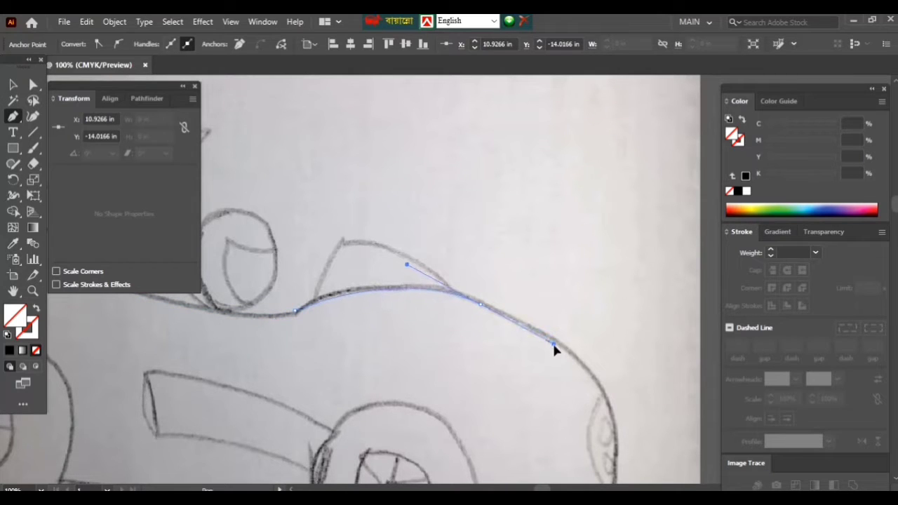
pyautogui.moveTo(605, 391); pyautogui.dragTo(624, 426)
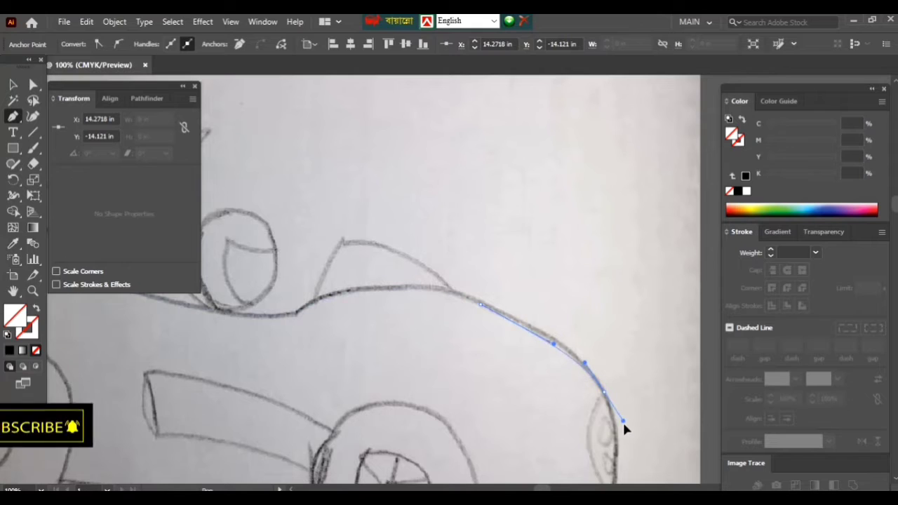
pyautogui.scroll(-5, 561, 239)
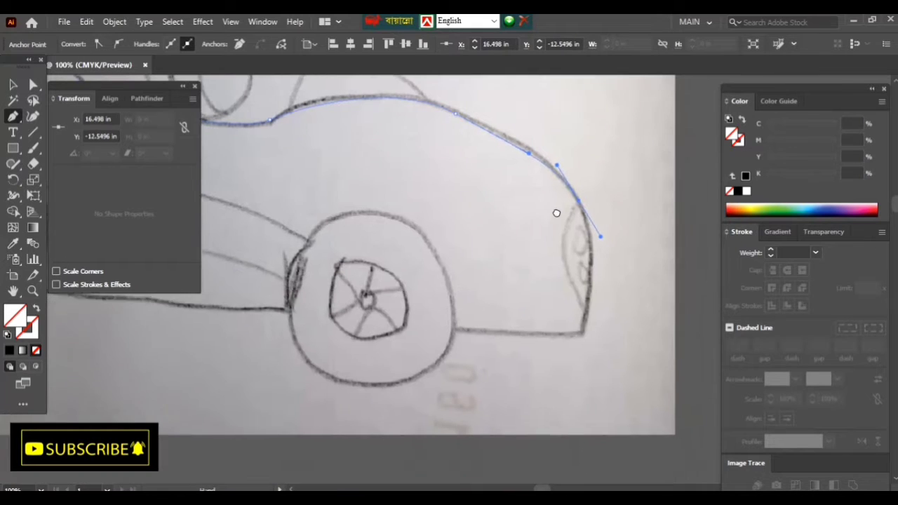
pyautogui.scroll(-1, 556, 212)
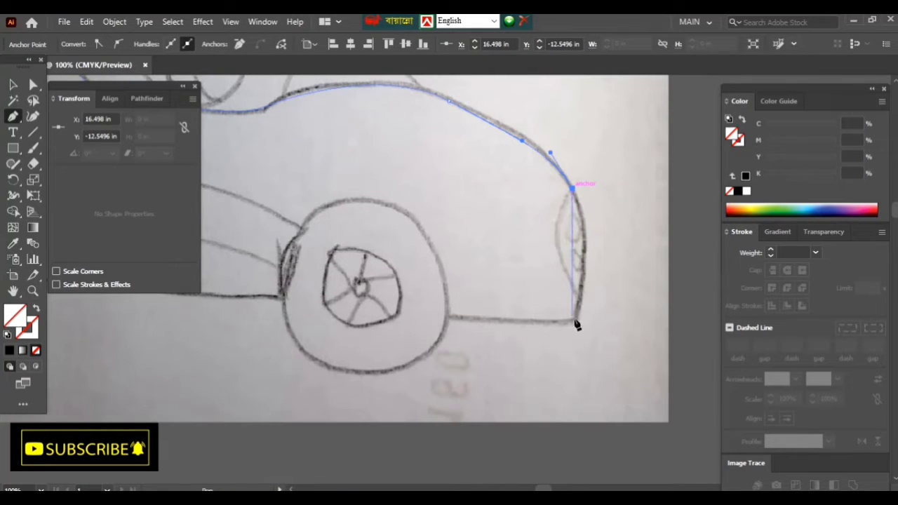
pyautogui.moveTo(576, 320); pyautogui.dragTo(555, 374)
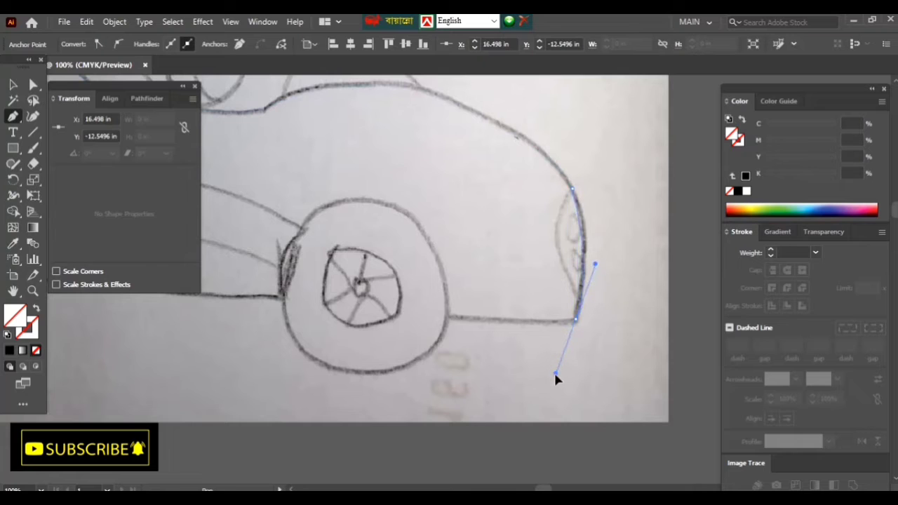
pyautogui.click(575, 319)
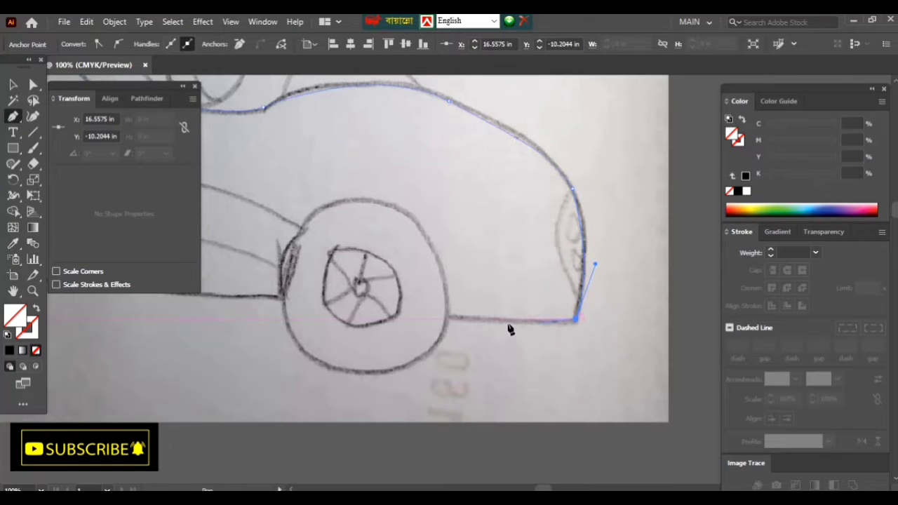
# Step: Run the outline along the body's lower edge and curve it around the rear wheel
pyautogui.moveTo(510, 329); pyautogui.dragTo(633, 320)
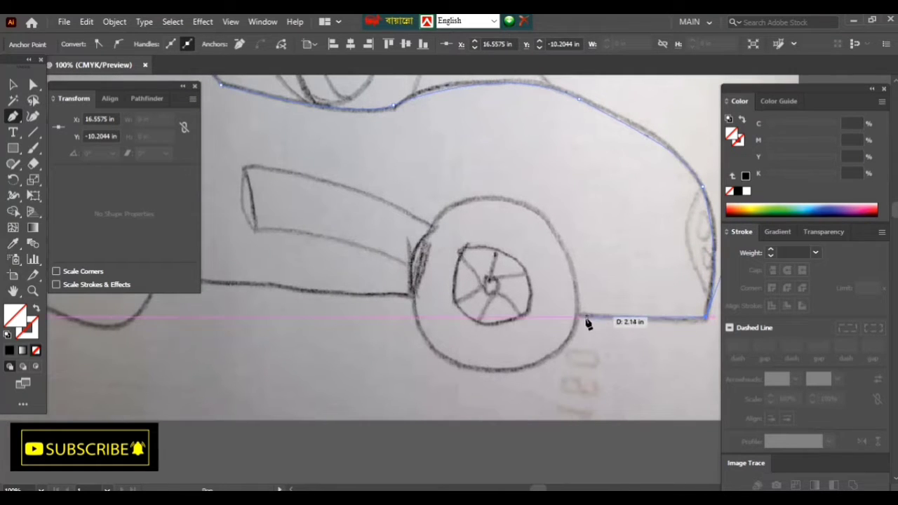
pyautogui.click(394, 300)
pyautogui.moveTo(320, 297); pyautogui.dragTo(543, 315)
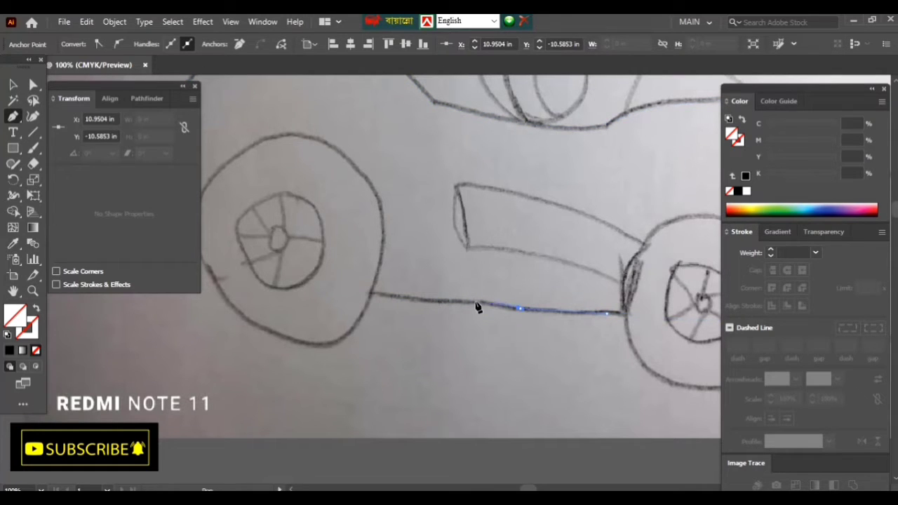
pyautogui.click(473, 303)
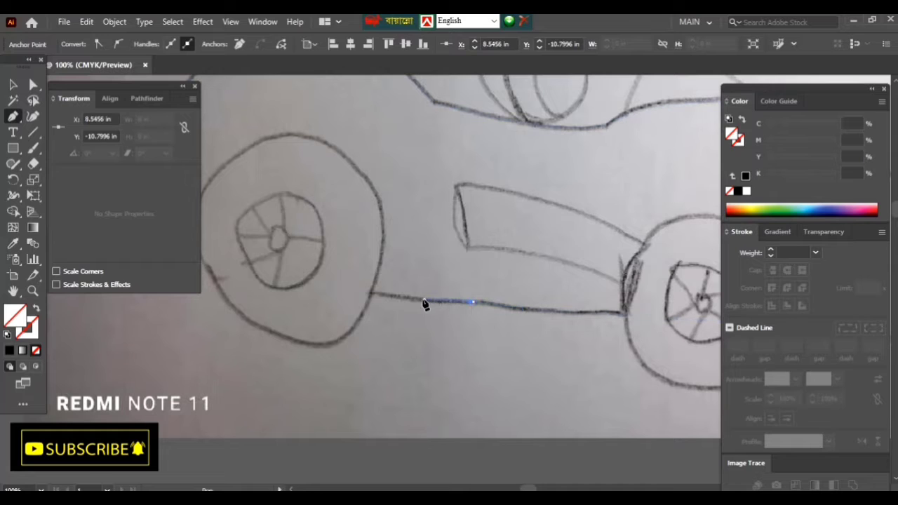
pyautogui.click(409, 297)
pyautogui.click(373, 294)
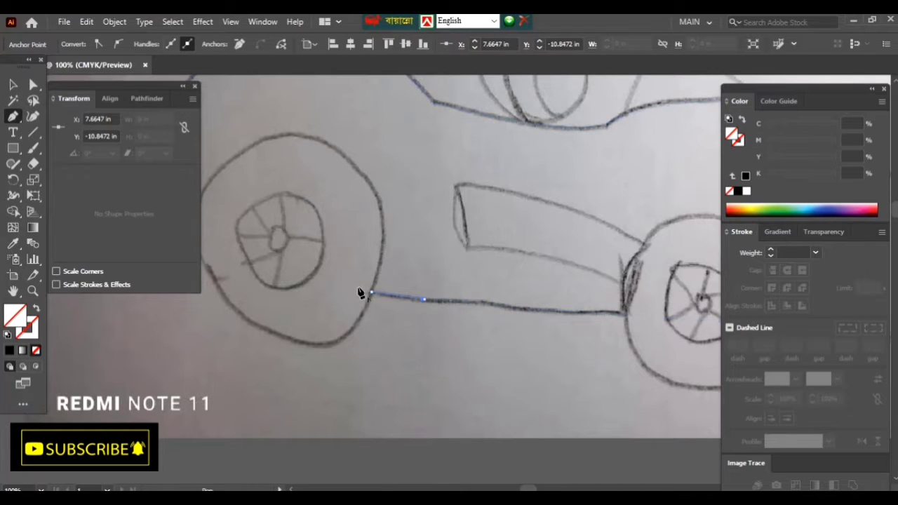
pyautogui.moveTo(361, 294); pyautogui.dragTo(543, 311)
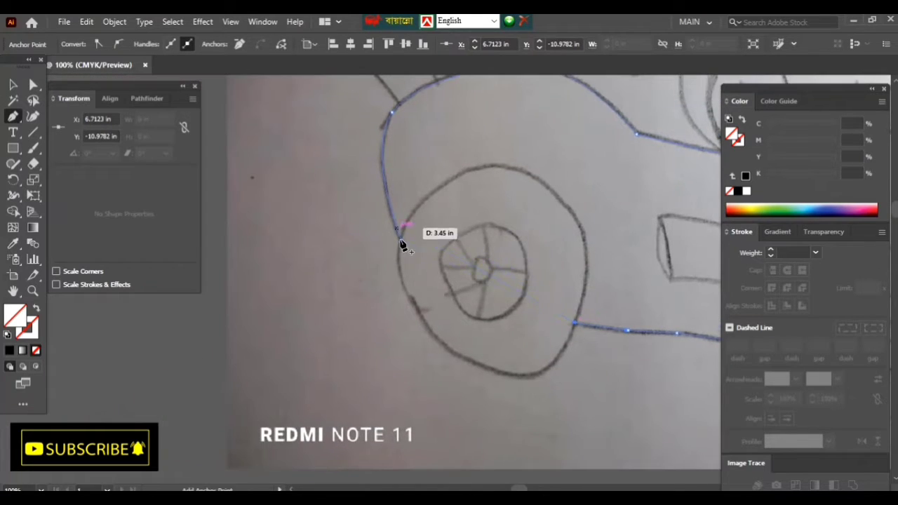
pyautogui.moveTo(400, 241); pyautogui.dragTo(372, 202)
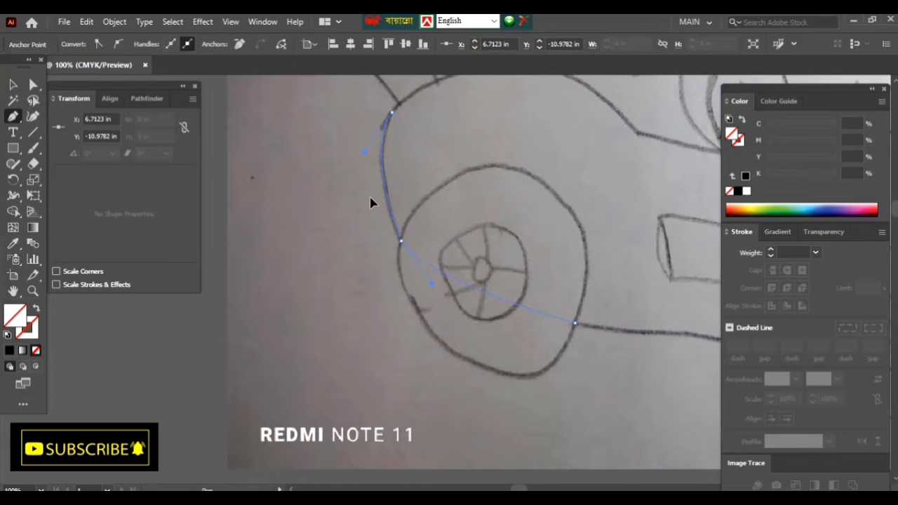
pyautogui.moveTo(474, 190); pyautogui.dragTo(426, 247)
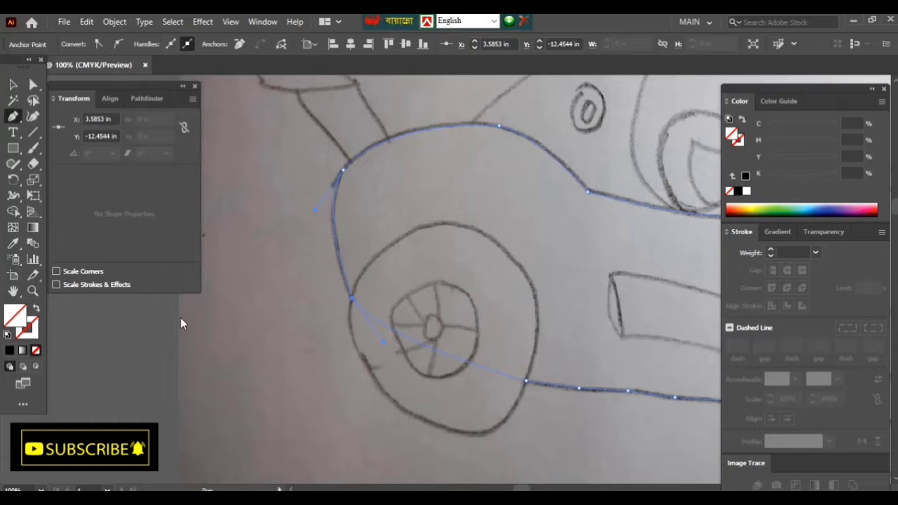
# Step: Give the body outline a black 5 pt stroke with no fill
pyautogui.click(737, 193)
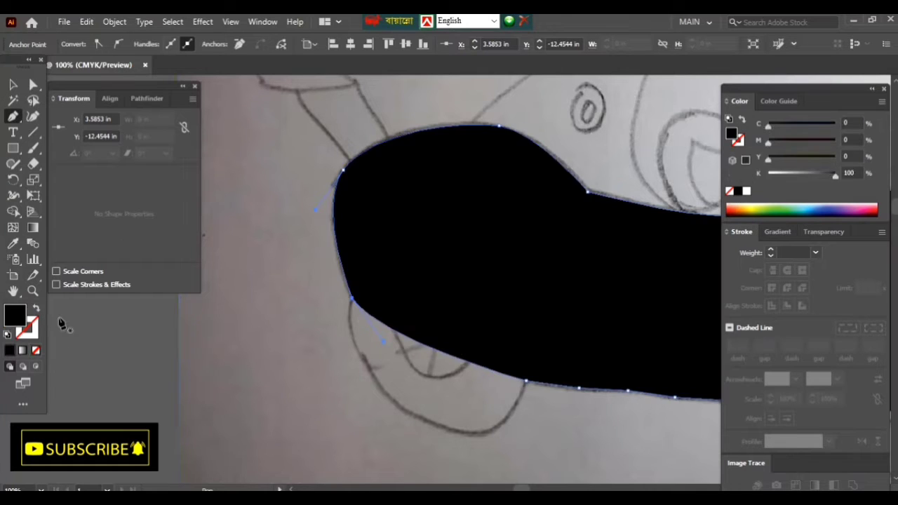
pyautogui.click(38, 311)
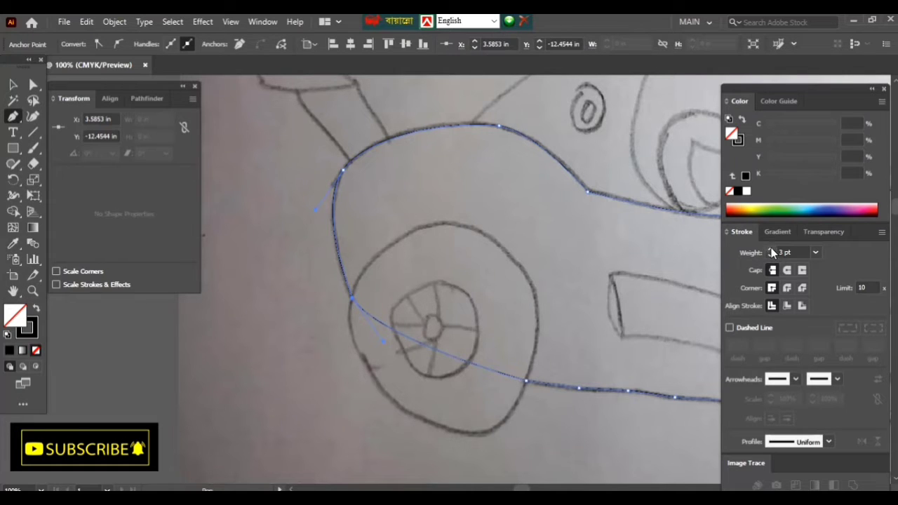
pyautogui.click(771, 250)
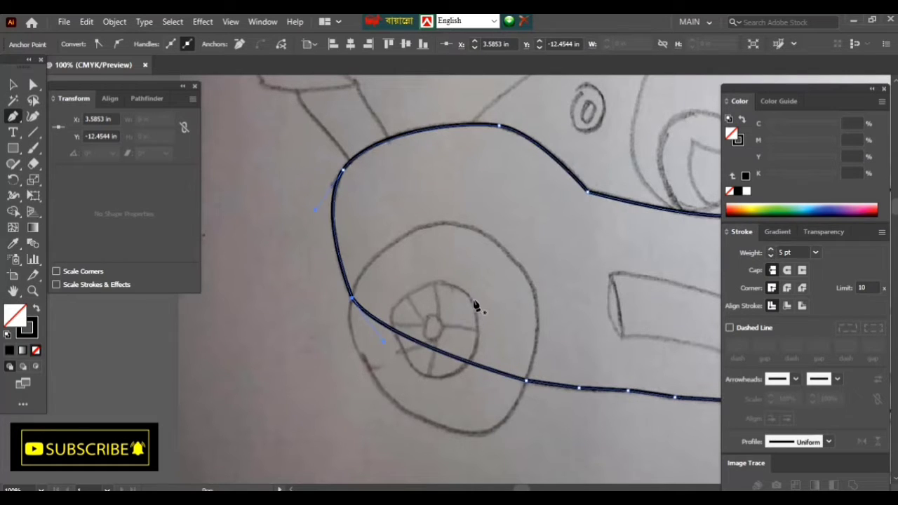
pyautogui.scroll(-1, 477, 292)
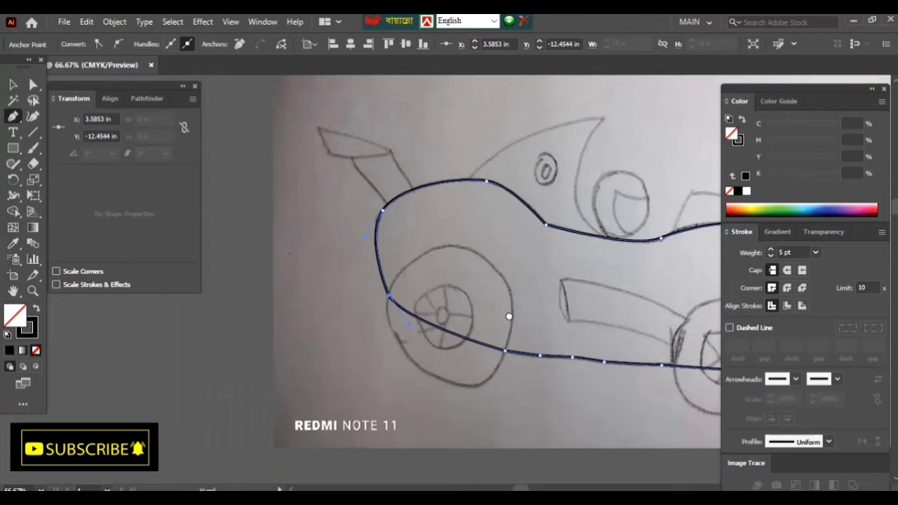
pyautogui.hscroll(3, 491, 309)
pyautogui.scroll(3, 498, 351)
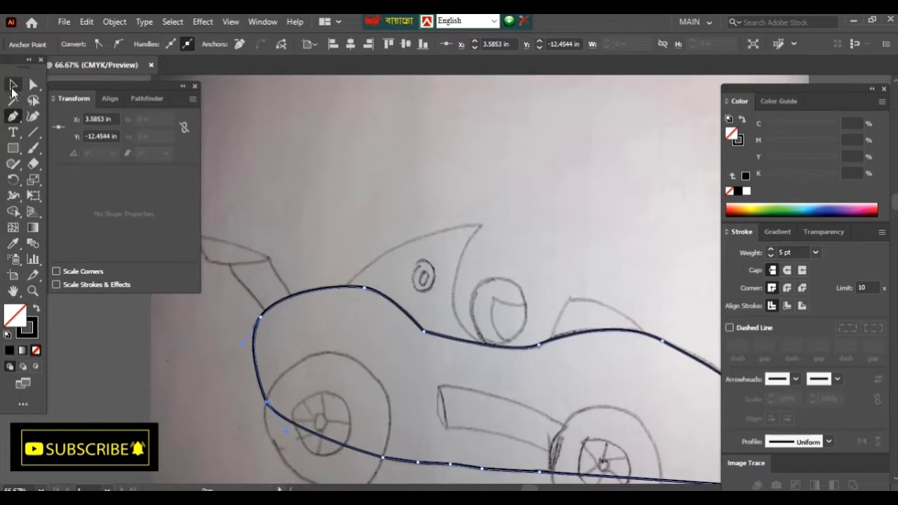
# Step: Deselect the outline and the sketch image, and pan toward the fairing
pyautogui.click(13, 85)
pyautogui.click(375, 265)
pyautogui.moveTo(375, 264)
pyautogui.mouseDown()
pyautogui.moveTo(423, 251)
pyautogui.moveTo(416, 282)
pyautogui.mouseUp()
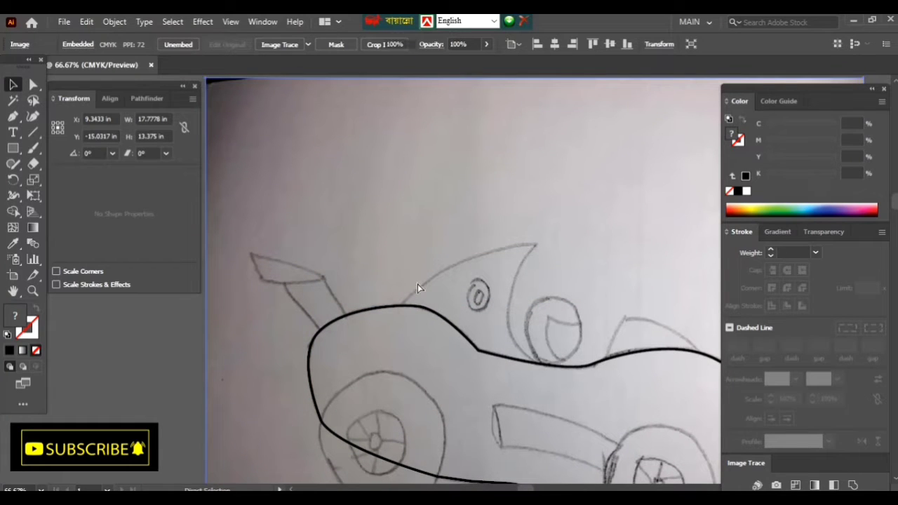
pyautogui.hotkey('ctrl', 'shift', 'a')
pyautogui.moveTo(477, 348)
pyautogui.mouseDown()
pyautogui.moveTo(467, 285)
pyautogui.moveTo(438, 321)
pyautogui.mouseUp()
# Step: Trace the fairing from the body's top edge up to a sharp peak and back down
pyautogui.press('p')
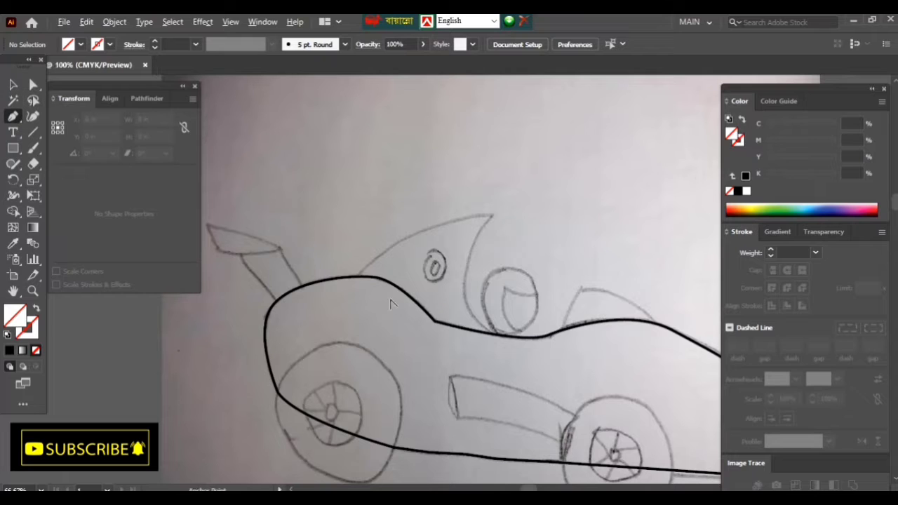
pyautogui.scroll(2, 391, 303)
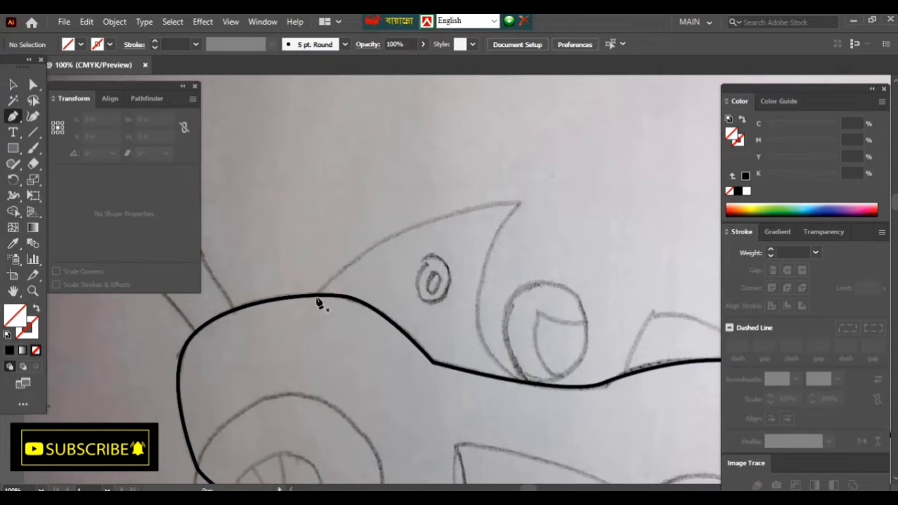
pyautogui.click(317, 298)
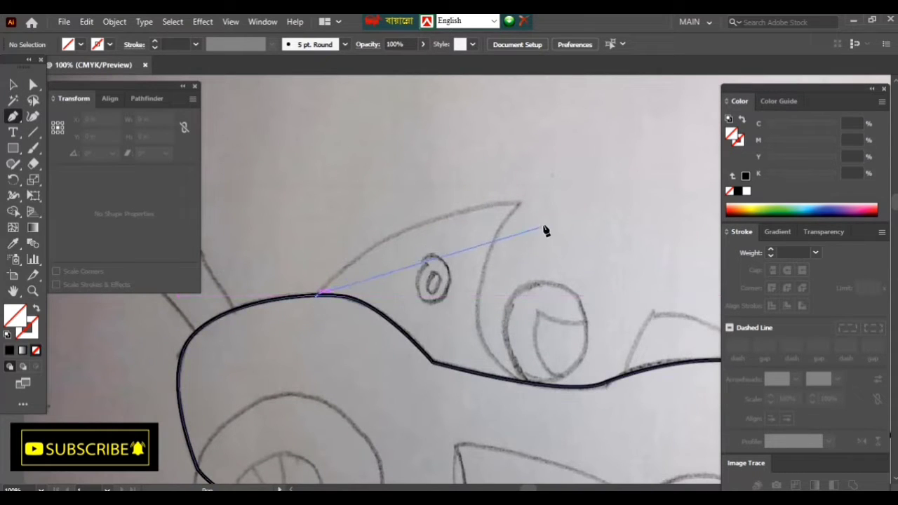
pyautogui.moveTo(517, 206)
pyautogui.mouseDown()
pyautogui.moveTo(601, 226)
pyautogui.moveTo(607, 219)
pyautogui.mouseUp()
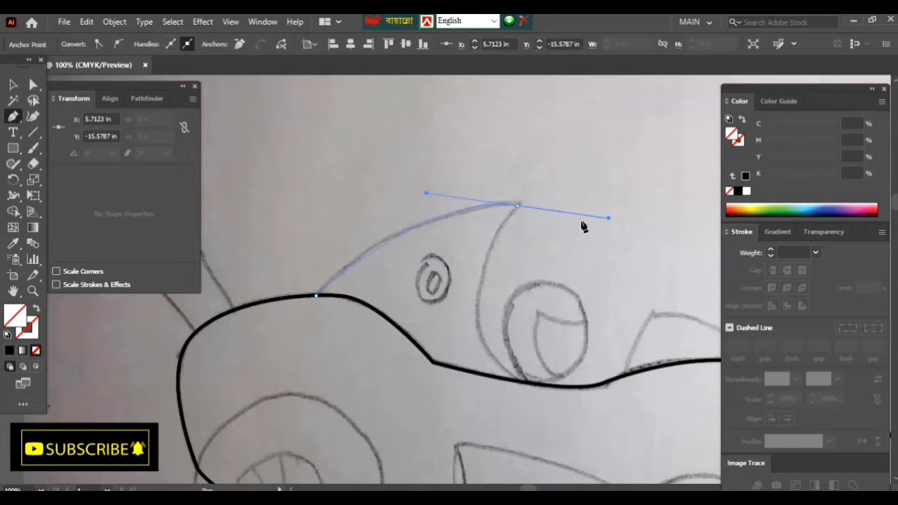
pyautogui.click(518, 207)
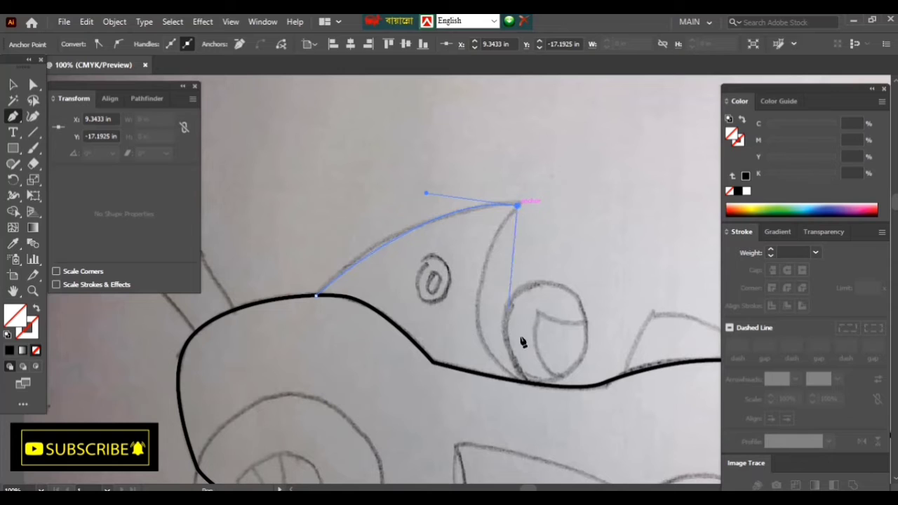
pyautogui.moveTo(524, 383)
pyautogui.mouseDown()
pyautogui.moveTo(593, 457)
pyautogui.moveTo(608, 438)
pyautogui.mouseUp()
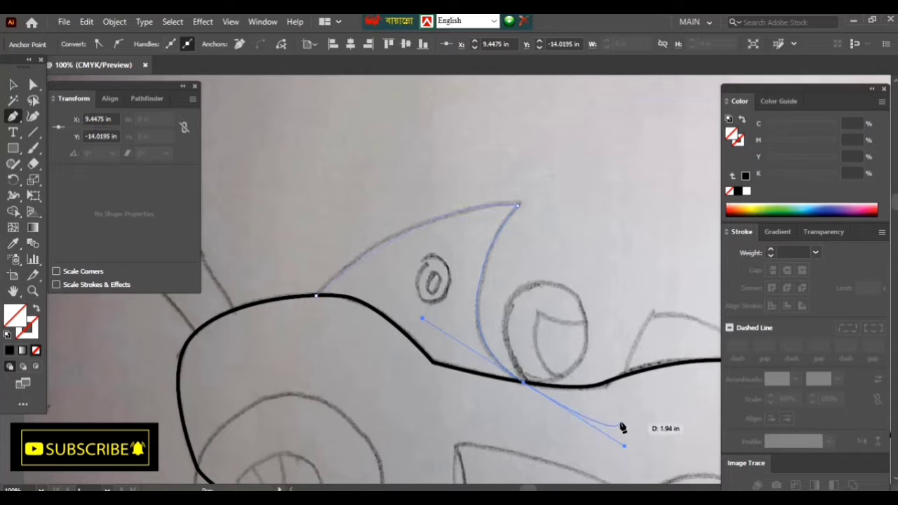
pyautogui.moveTo(608, 438); pyautogui.dragTo(622, 427)
pyautogui.click(13, 84)
pyautogui.click(13, 116)
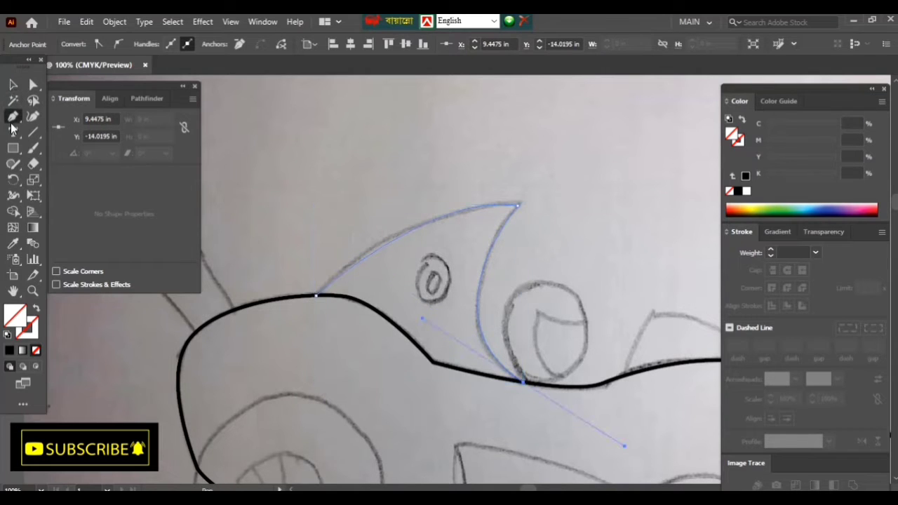
pyautogui.hscroll(-2, 511, 288)
# Step: Trace the spoiler wing as a closed triangle through its tip and two corners
pyautogui.hscroll(-3, 457, 291)
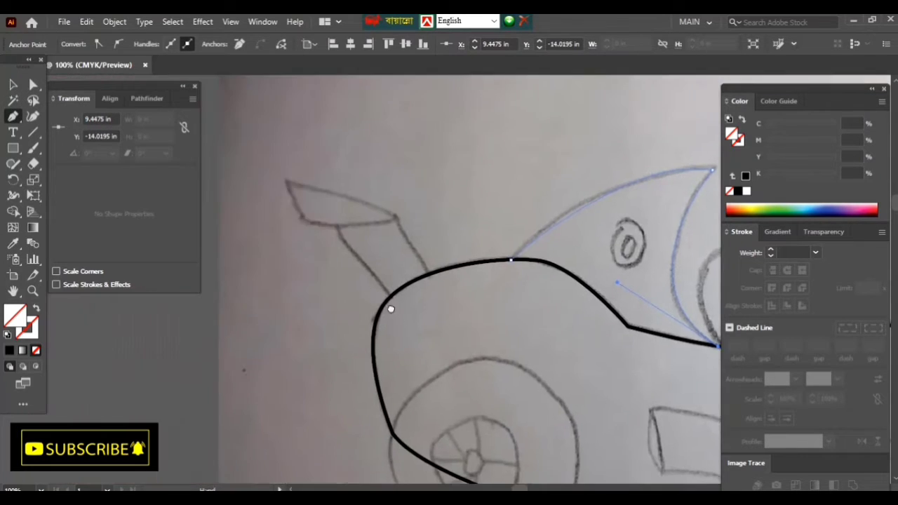
pyautogui.hscroll(-2, 386, 306)
pyautogui.click(352, 230)
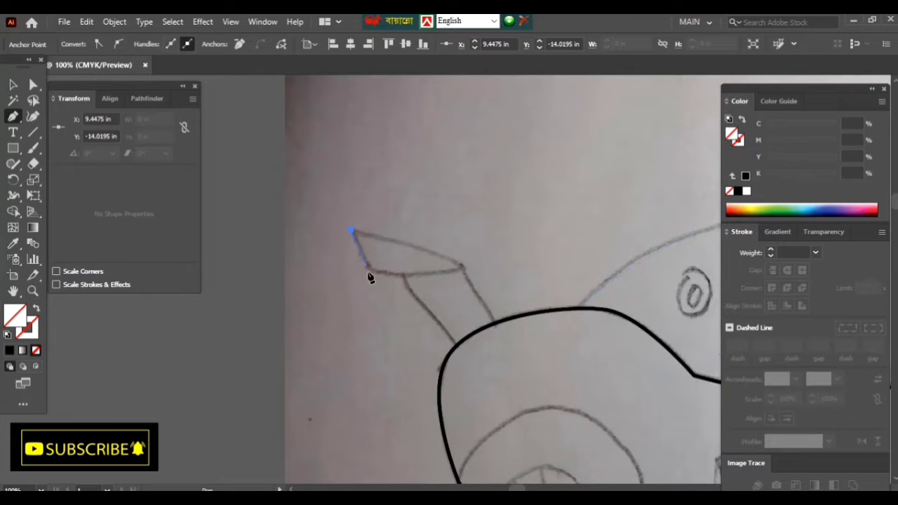
pyautogui.click(372, 272)
pyautogui.click(463, 267)
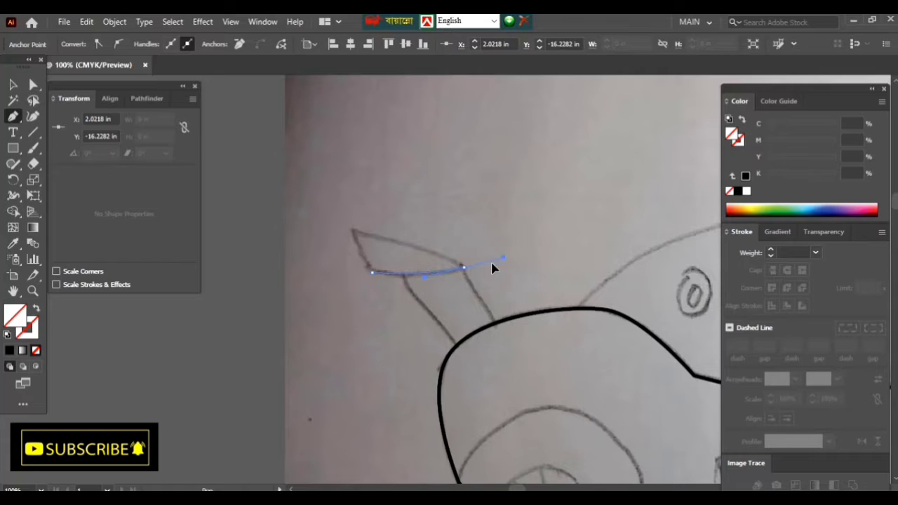
pyautogui.click(463, 267)
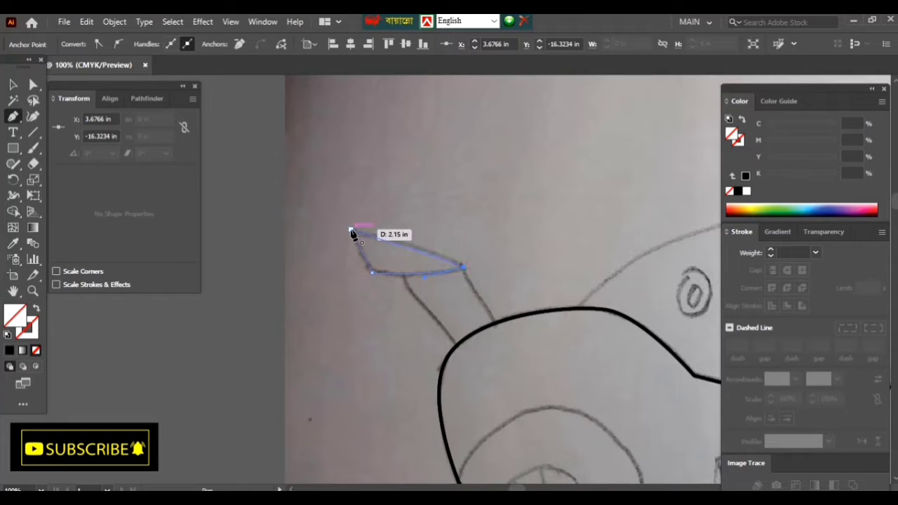
pyautogui.click(352, 230)
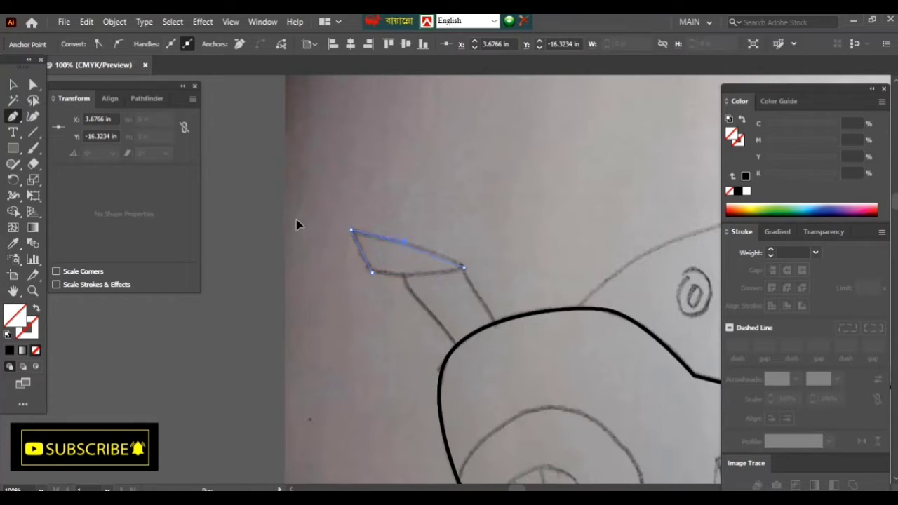
# Step: Copy the body's black 5 pt stroke onto the spoiler with the Eyedropper, then deselect
pyautogui.press('v')
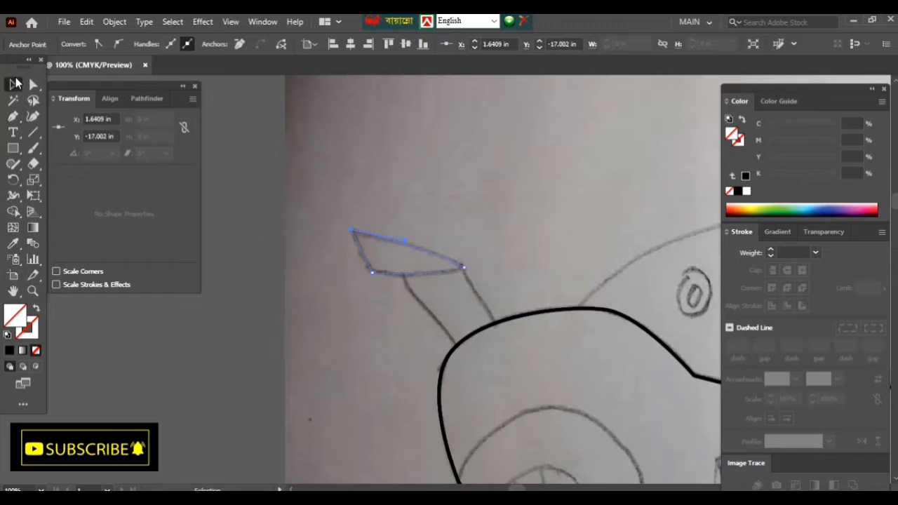
pyautogui.hscroll(2, 385, 275)
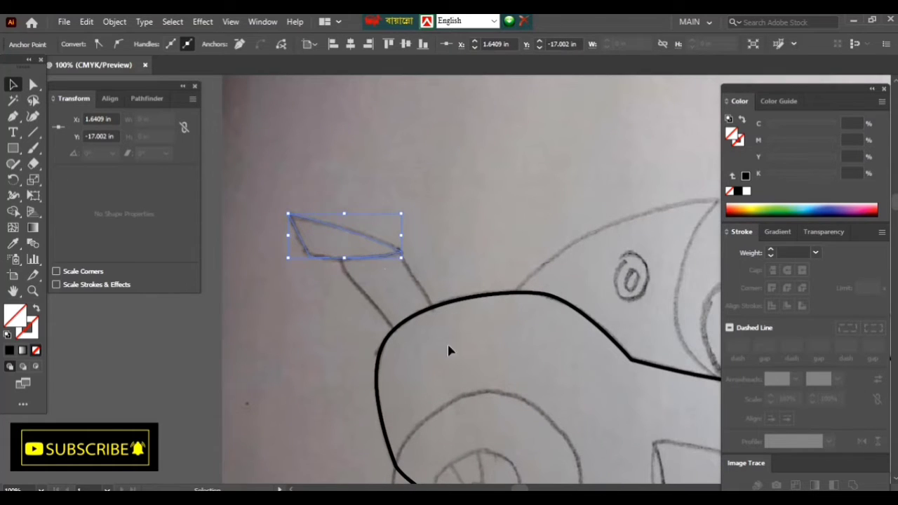
pyautogui.press('i')
pyautogui.click(467, 290)
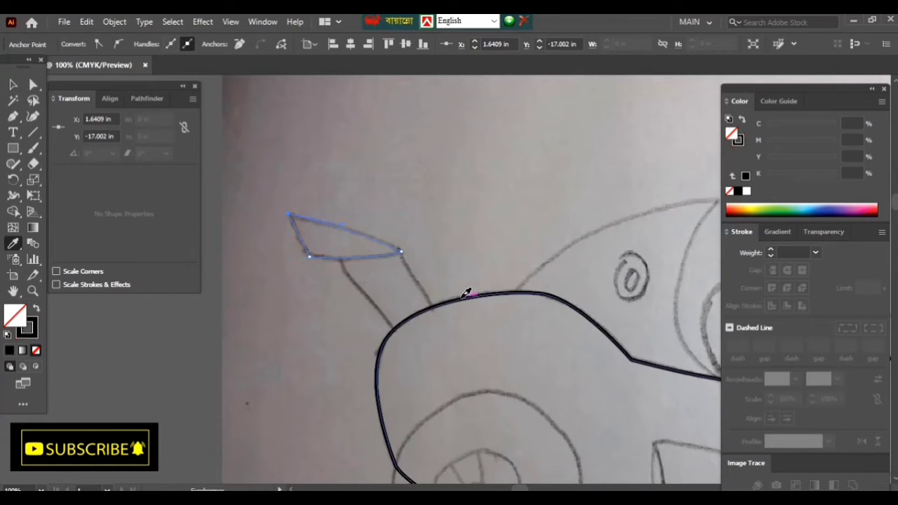
pyautogui.click(11, 85)
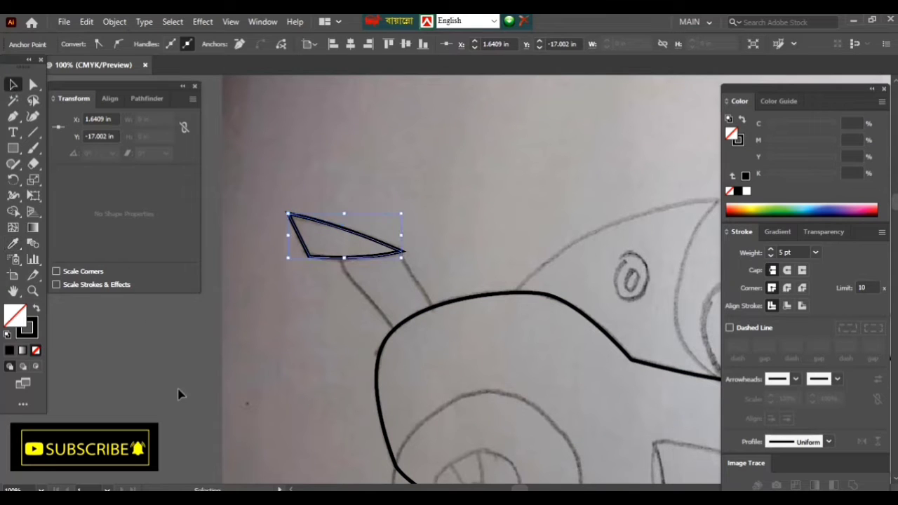
pyautogui.click(351, 350)
pyautogui.scroll(-2, 381, 337)
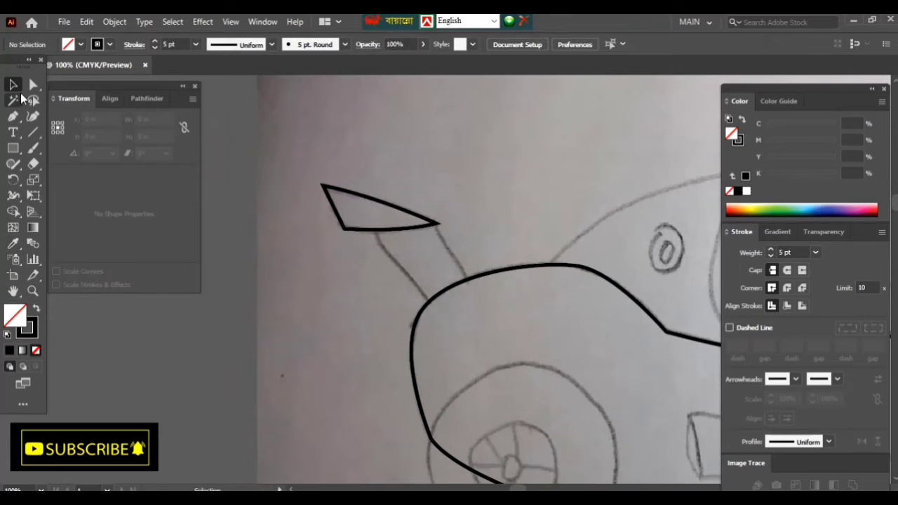
# Step: Draw two straight strut lines from the spoiler wing down to the body outline
pyautogui.click(14, 117)
pyautogui.click(376, 231)
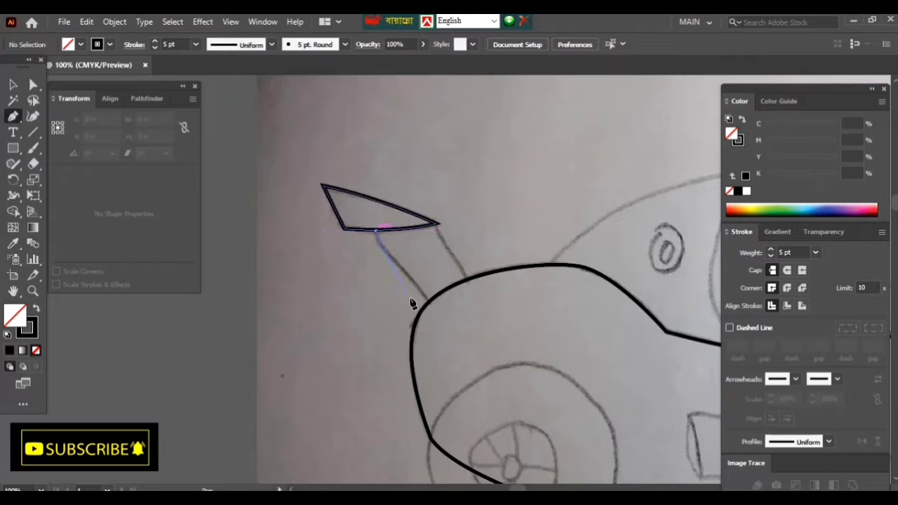
pyautogui.click(430, 300)
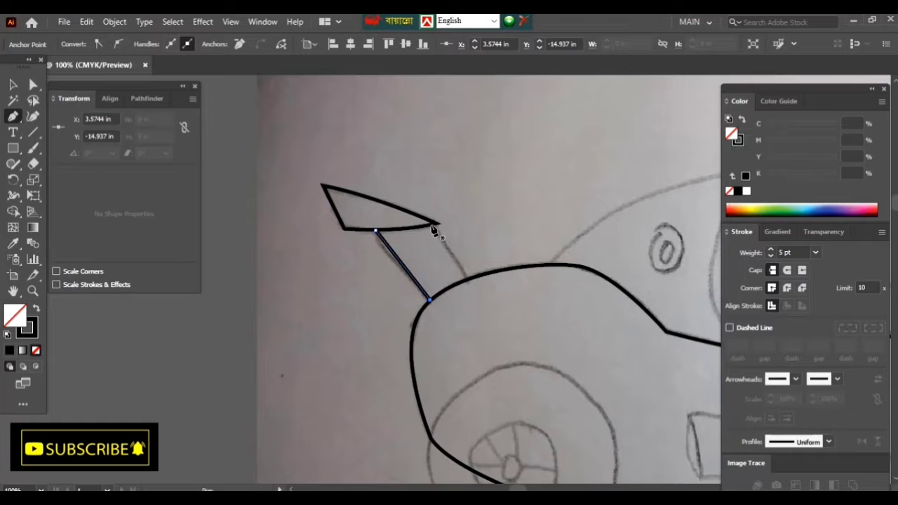
pyautogui.click(435, 225)
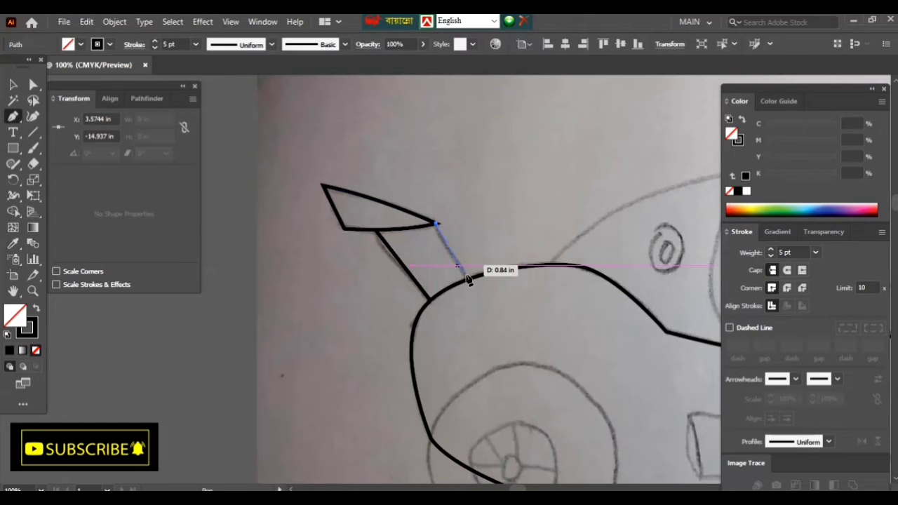
pyautogui.click(468, 278)
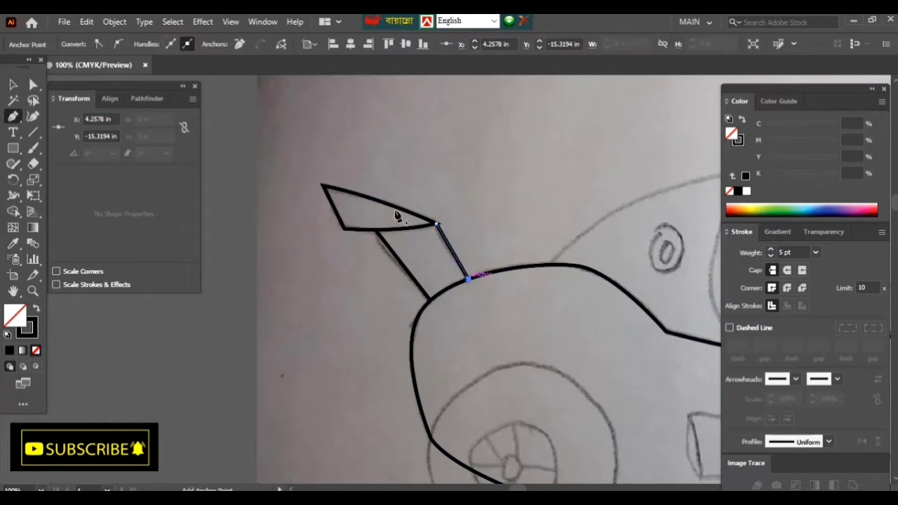
pyautogui.press('v')
# Step: Check the new strut line, then zoom out and centre the car body in view
pyautogui.click(456, 254)
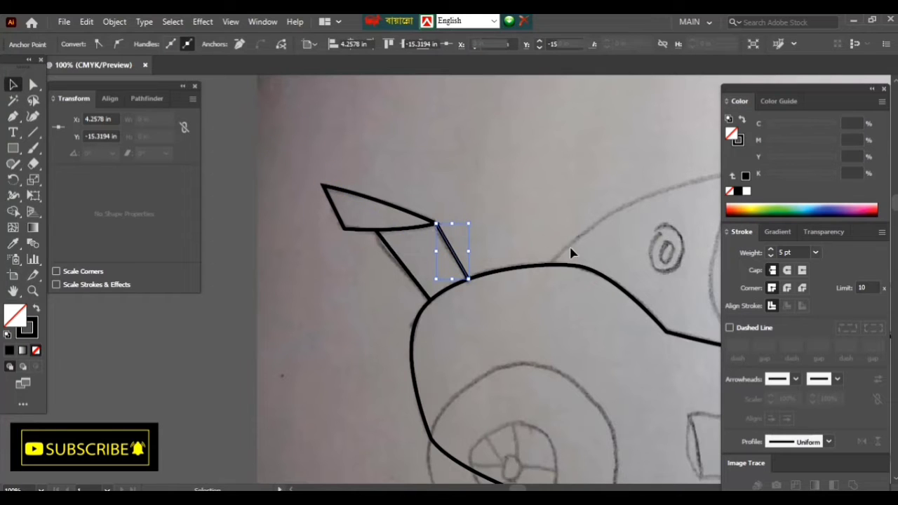
pyautogui.click(570, 252)
pyautogui.hotkey('ctrl', '-')
pyautogui.moveTo(499, 262)
pyautogui.mouseDown()
pyautogui.moveTo(543, 307)
pyautogui.moveTo(450, 291)
pyautogui.mouseUp()
pyautogui.moveTo(571, 362)
pyautogui.mouseDown()
pyautogui.moveTo(527, 353)
pyautogui.moveTo(539, 320)
pyautogui.moveTo(526, 350)
pyautogui.mouseUp()
# Step: Give the curved fairing path the 5 pt black stroke via the Eyedropper, then deselect
pyautogui.click(436, 208)
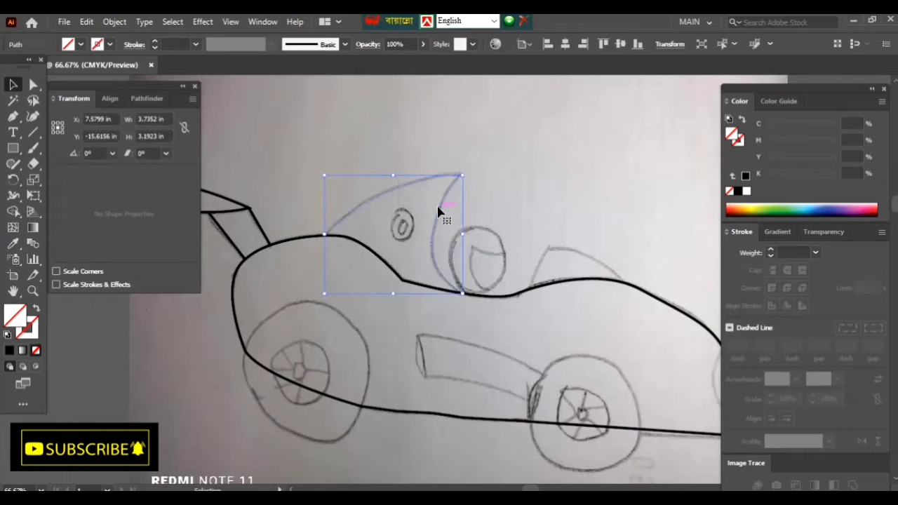
pyautogui.press('i')
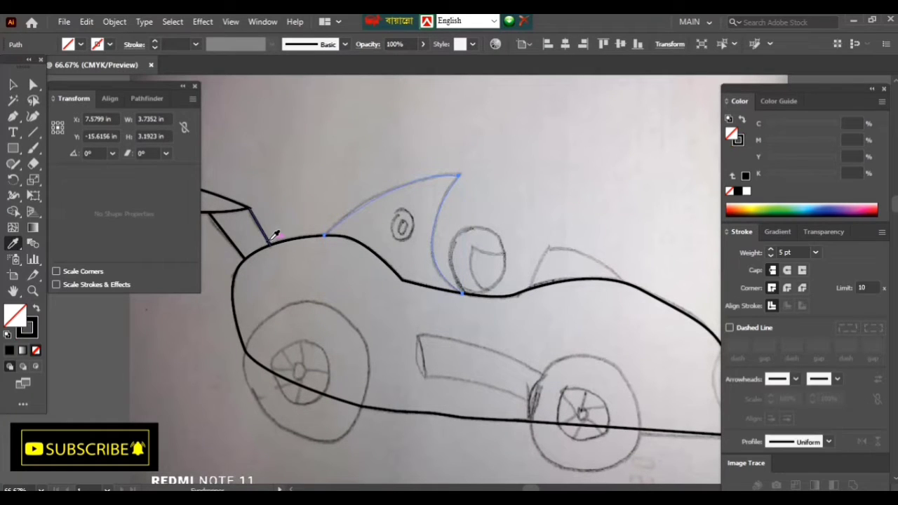
pyautogui.click(270, 239)
pyautogui.press('v')
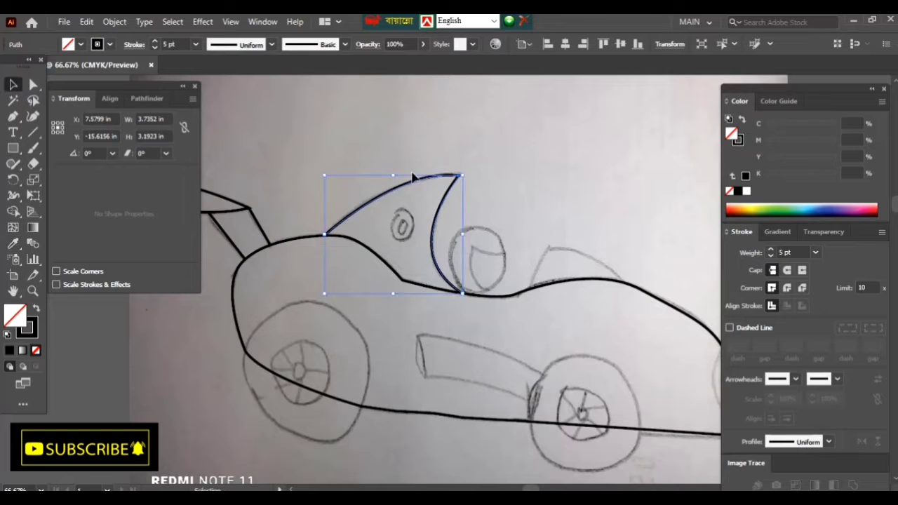
pyautogui.click(497, 156)
pyautogui.moveTo(491, 292); pyautogui.dragTo(543, 233)
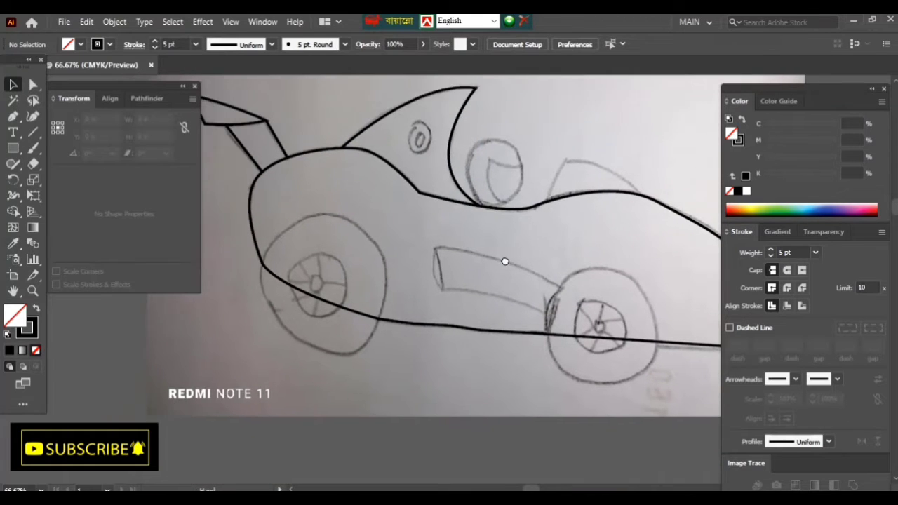
pyautogui.moveTo(490, 200); pyautogui.dragTo(424, 228)
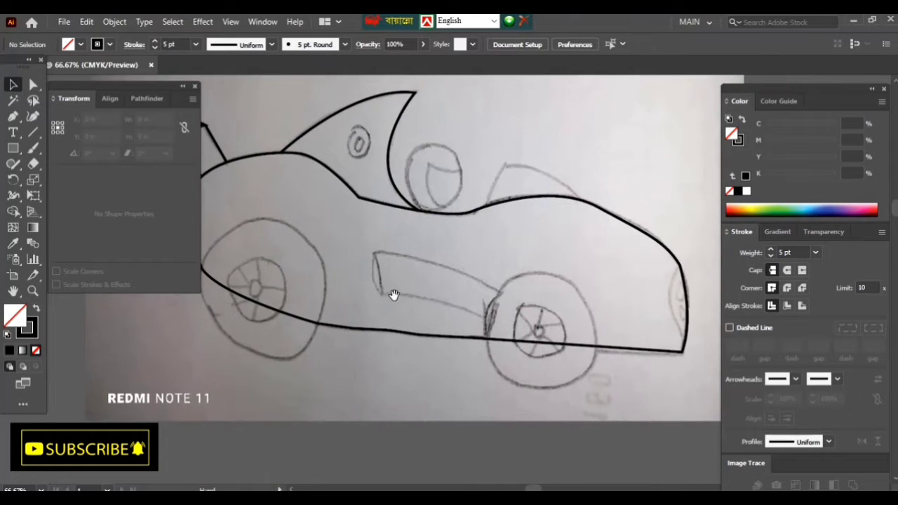
# Step: Begin a windshield curve, then undo the misplaced segments
pyautogui.click(14, 117)
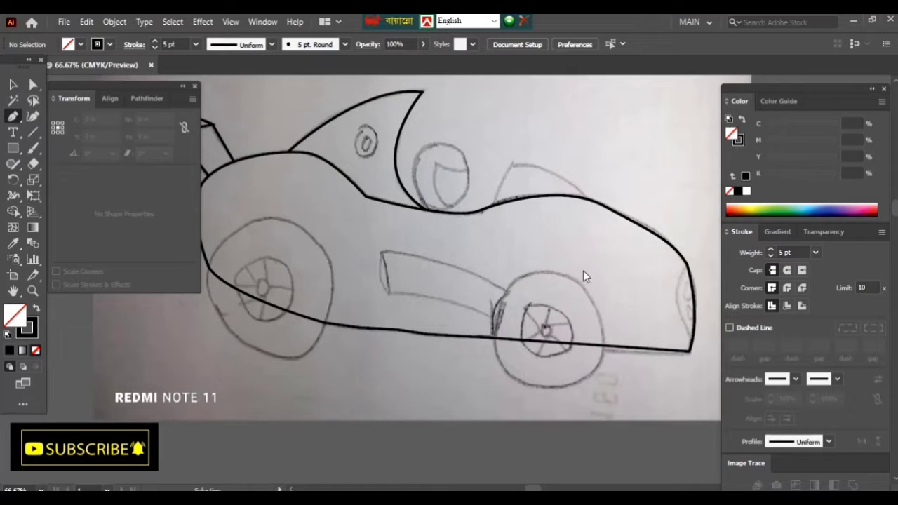
pyautogui.scroll(1, 550, 239)
pyautogui.hscroll(1, 551, 238)
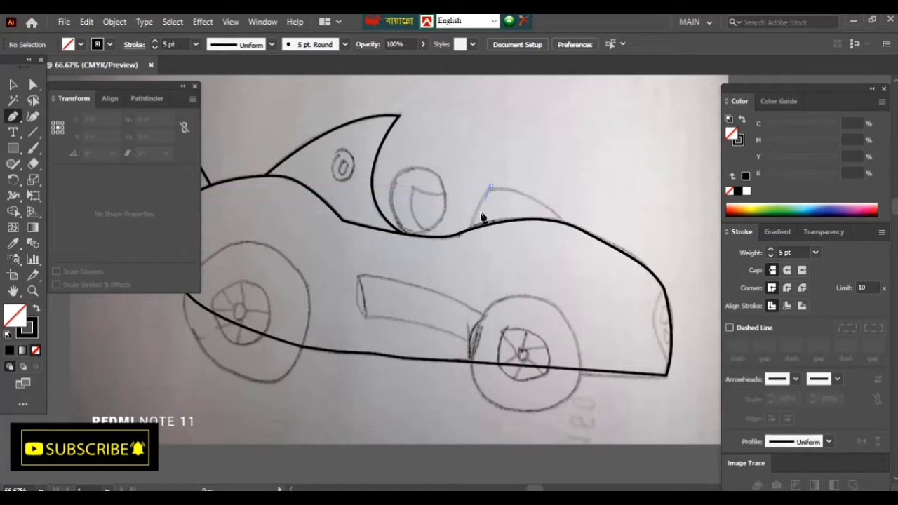
pyautogui.moveTo(469, 229); pyautogui.dragTo(471, 247)
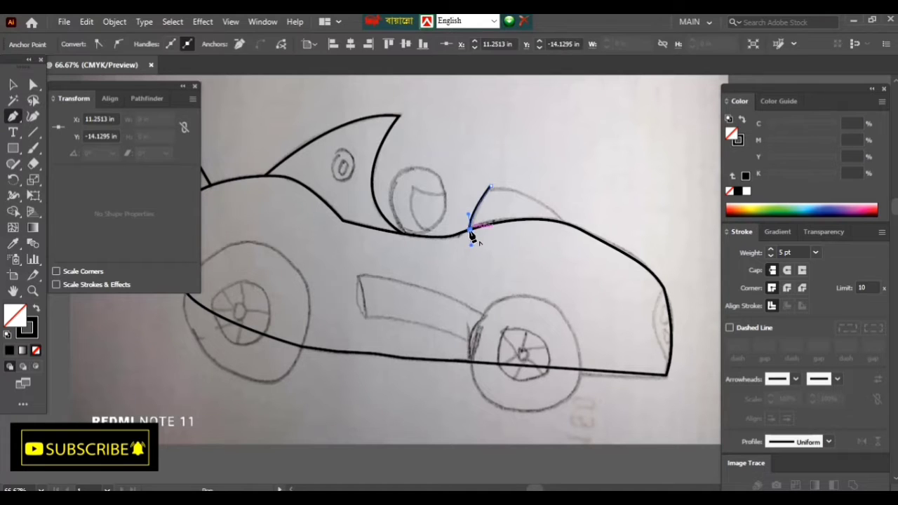
pyautogui.hotkey('ctrl', 'z')
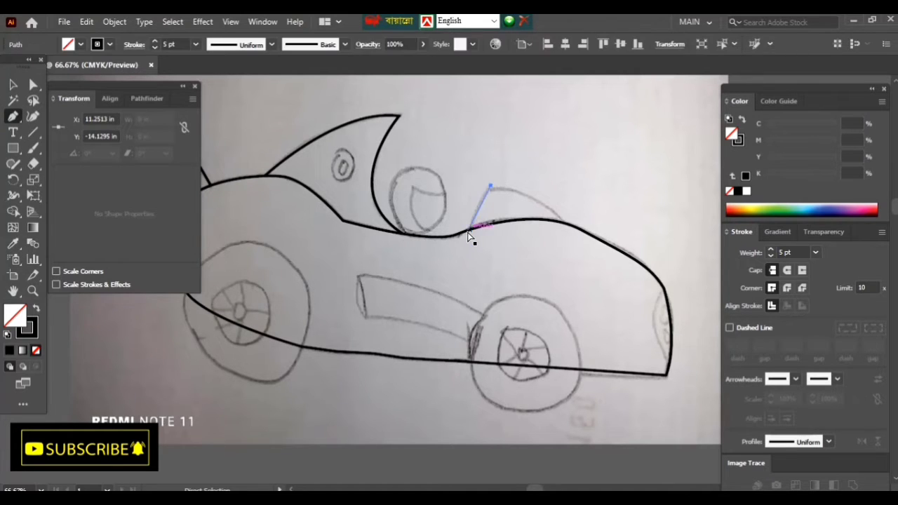
pyautogui.hotkey('ctrl', 'z')
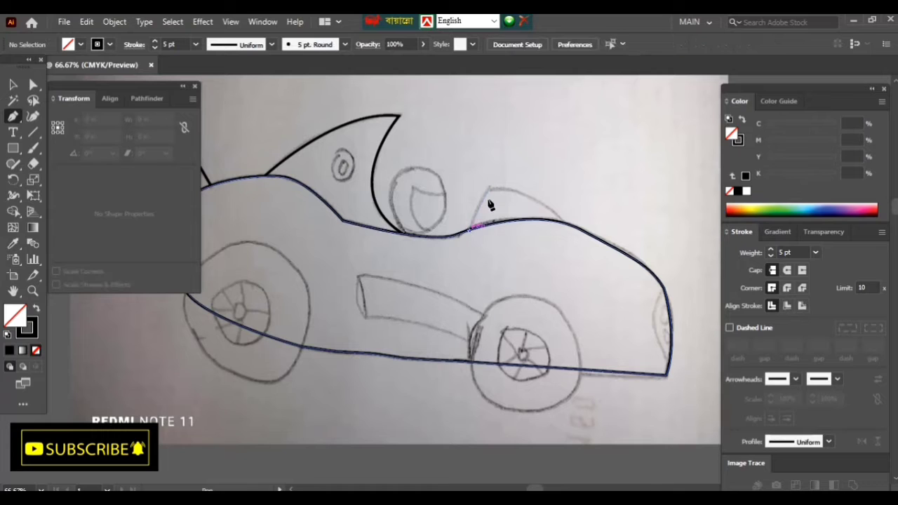
# Step: Trace the windshield from the body line over its top corner and curve back down
pyautogui.click(469, 229)
pyautogui.click(480, 190)
pyautogui.click(503, 182)
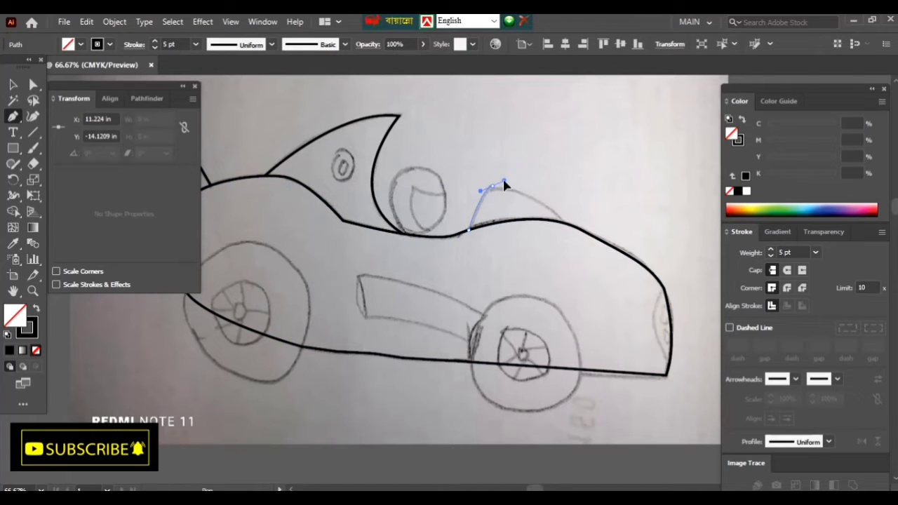
pyautogui.click(566, 223)
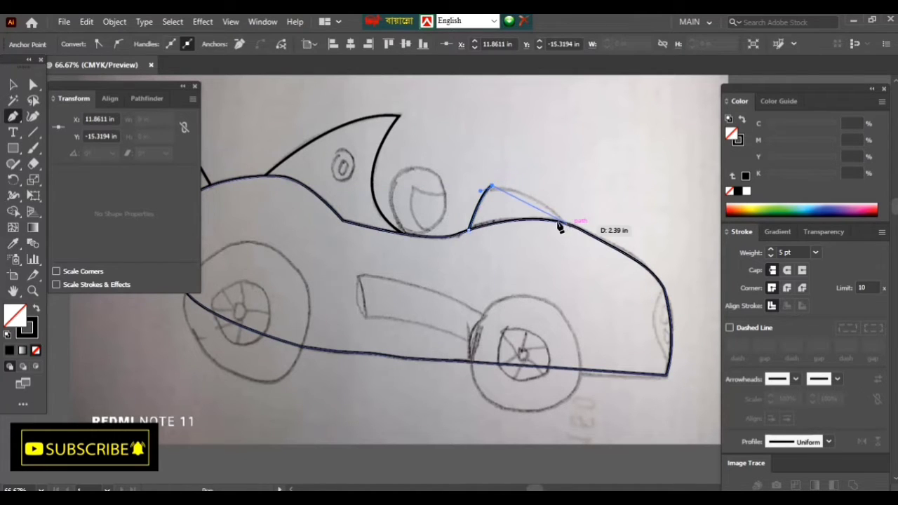
pyautogui.moveTo(565, 223); pyautogui.dragTo(575, 250)
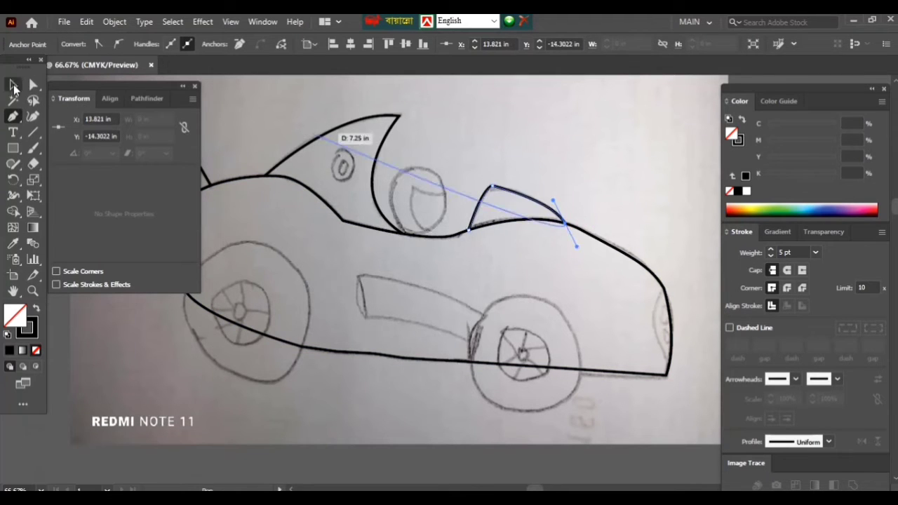
pyautogui.press('v')
pyautogui.click(431, 280)
pyautogui.moveTo(431, 281); pyautogui.dragTo(561, 307)
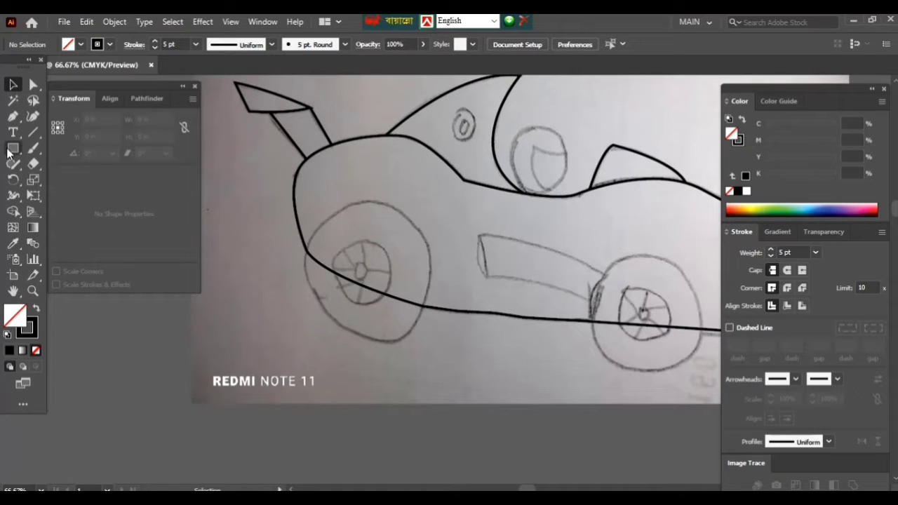
pyautogui.moveTo(12, 148); pyautogui.dragTo(82, 183)
pyautogui.click(80, 184)
pyautogui.moveTo(332, 234)
pyautogui.mouseDown()
pyautogui.moveTo(434, 337)
pyautogui.moveTo(408, 354)
pyautogui.mouseUp()
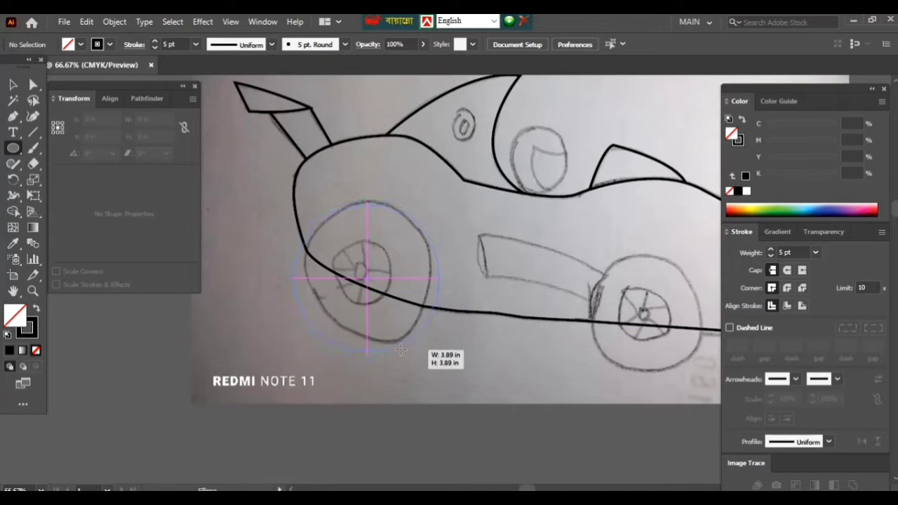
pyautogui.moveTo(407, 354); pyautogui.dragTo(397, 349)
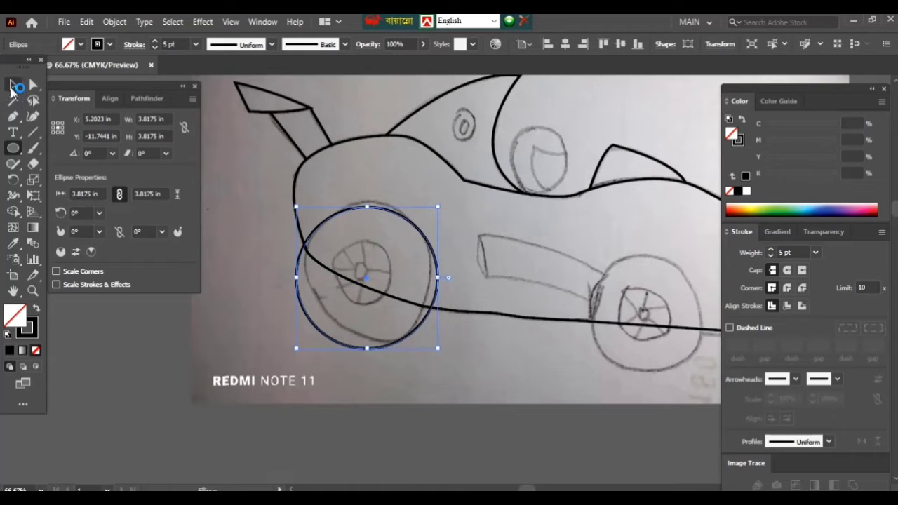
pyautogui.click(13, 84)
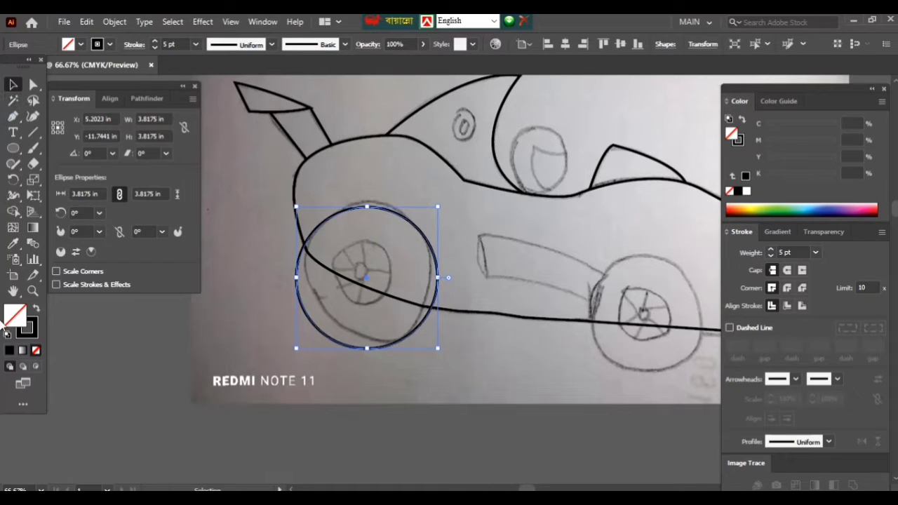
pyautogui.click(37, 312)
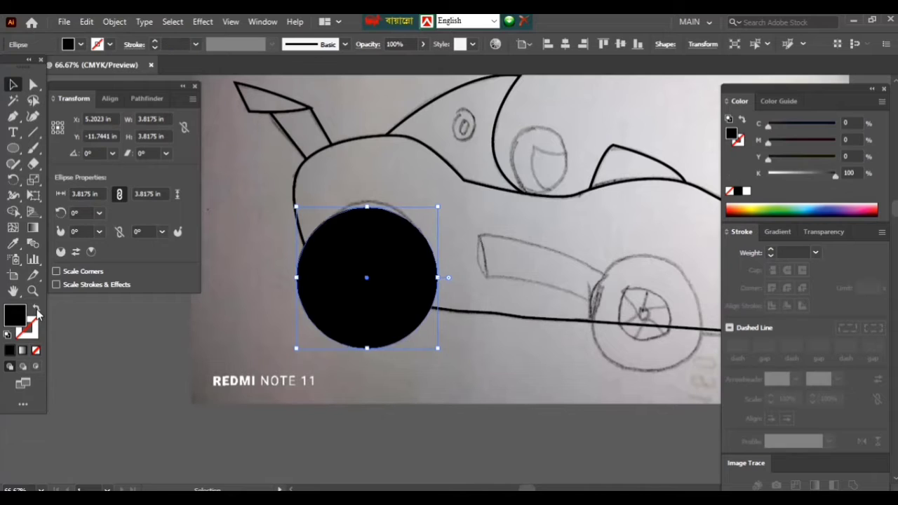
pyautogui.press('Delete')
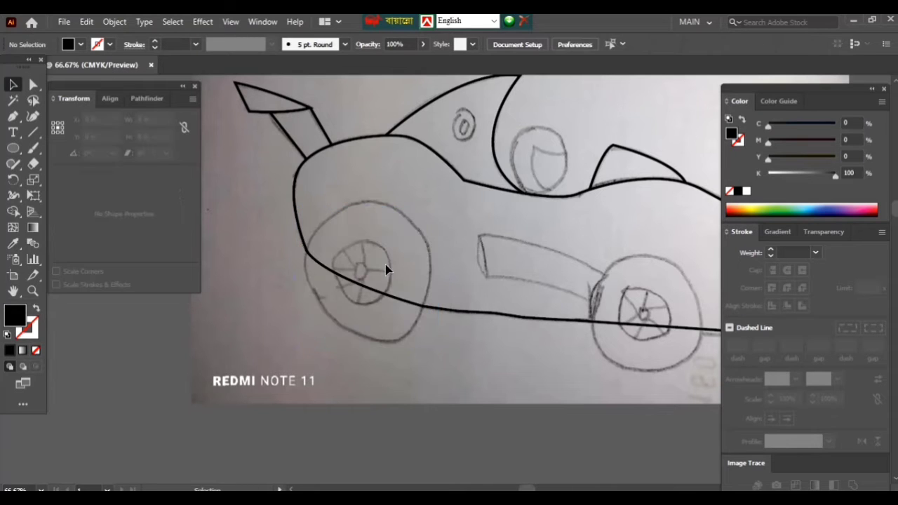
# Step: Draw a 1.76 in circle on the rear hub with a 10 pt black outline and no fill
pyautogui.press('l')
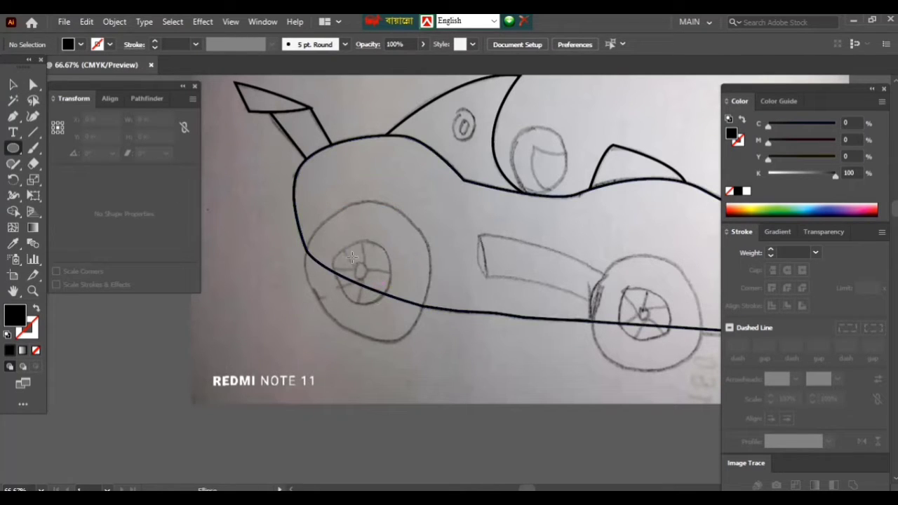
pyautogui.moveTo(302, 211); pyautogui.dragTo(383, 304)
pyautogui.press('v')
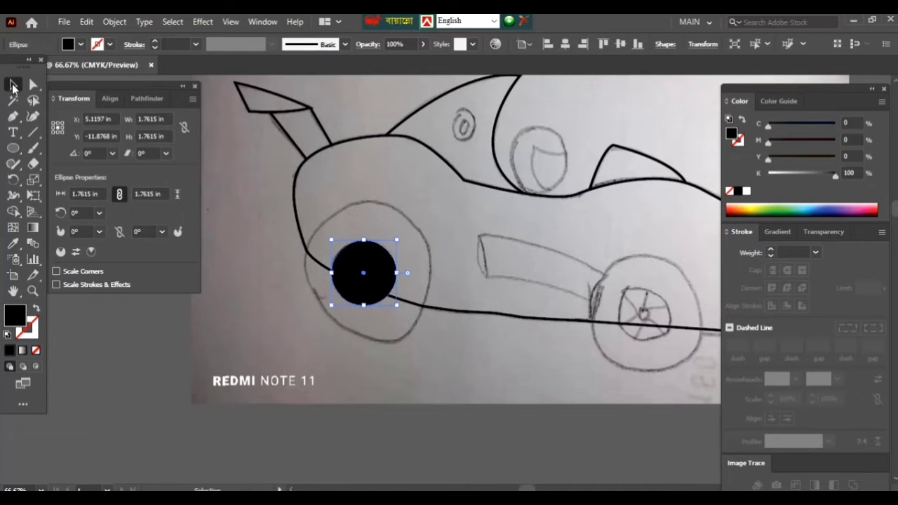
pyautogui.moveTo(437, 327); pyautogui.dragTo(464, 345)
pyautogui.scroll(1, 421, 310)
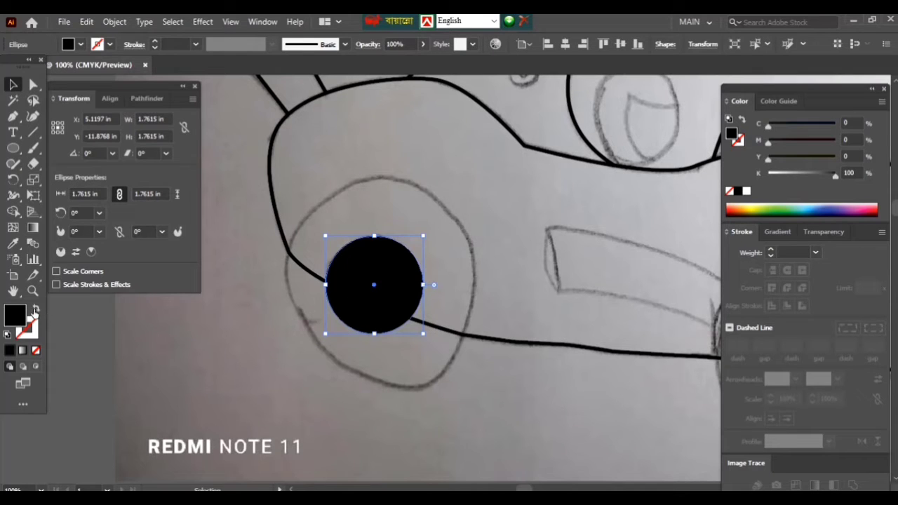
pyautogui.click(36, 310)
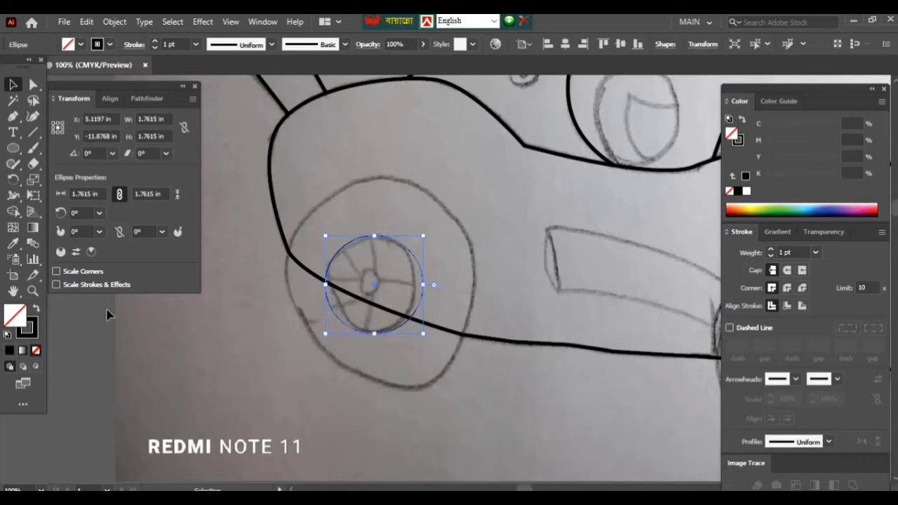
pyautogui.click(771, 249)
pyautogui.click(771, 250)
pyautogui.click(771, 250)
pyautogui.click(771, 250)
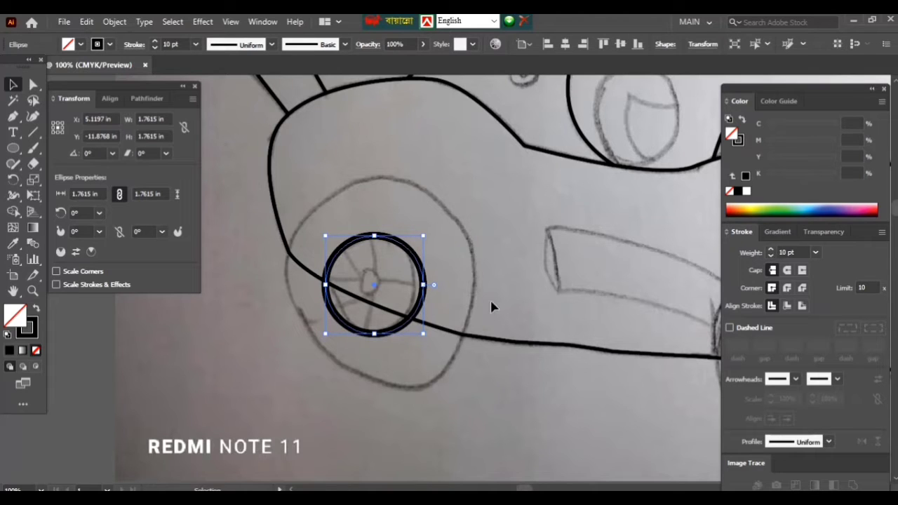
pyautogui.press('a')
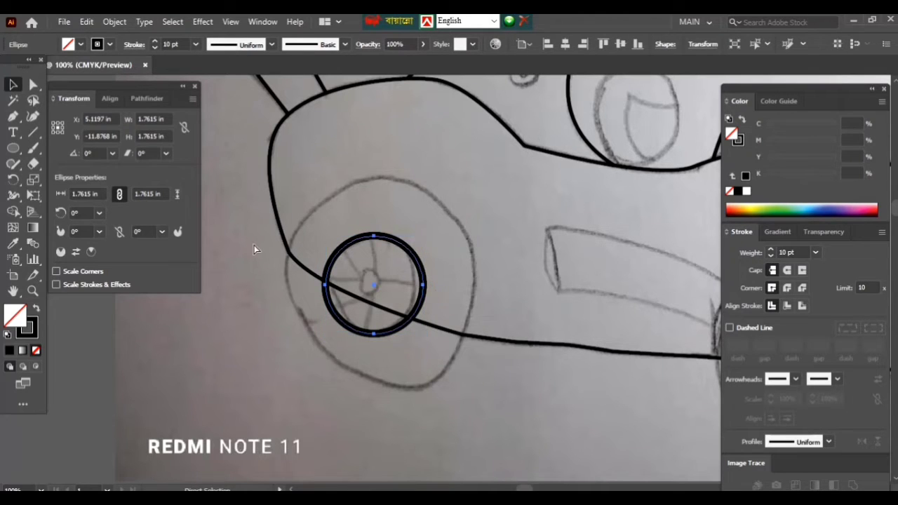
# Step: Scale a copy of the rear wheel ring down to a concentric 0.5424 in hub circle
pyautogui.press('v')
pyautogui.moveTo(424, 284); pyautogui.dragTo(393, 281)
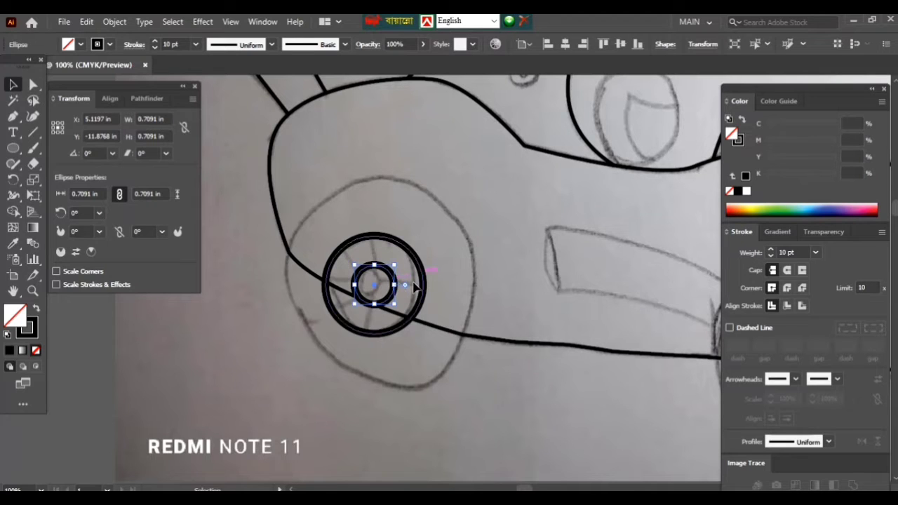
pyautogui.moveTo(393, 282); pyautogui.dragTo(384, 284)
pyautogui.press('p')
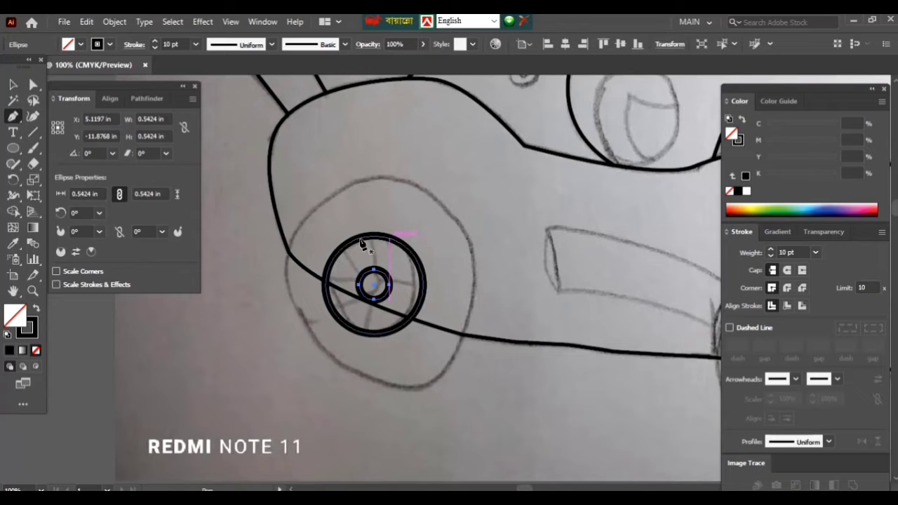
# Step: Draw thick black spokes from the hub to the upper-left, top and right rim
pyautogui.click(341, 250)
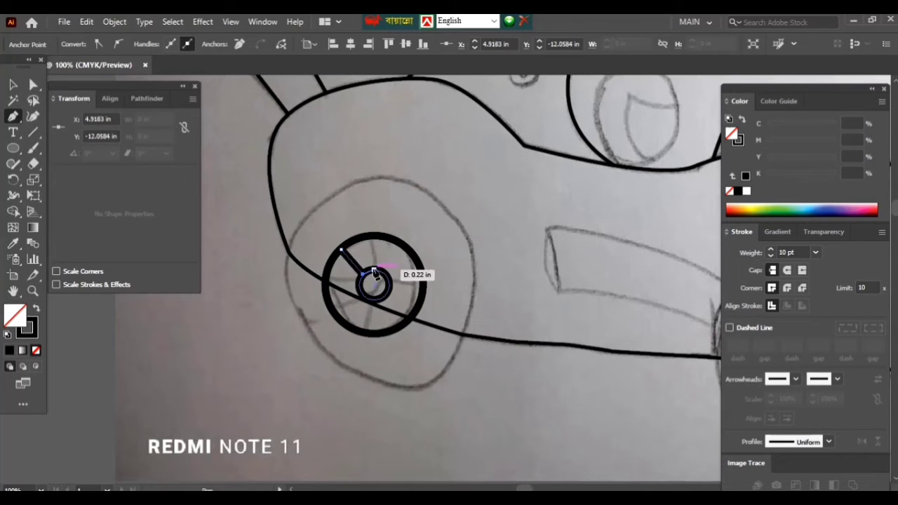
pyautogui.click(373, 270)
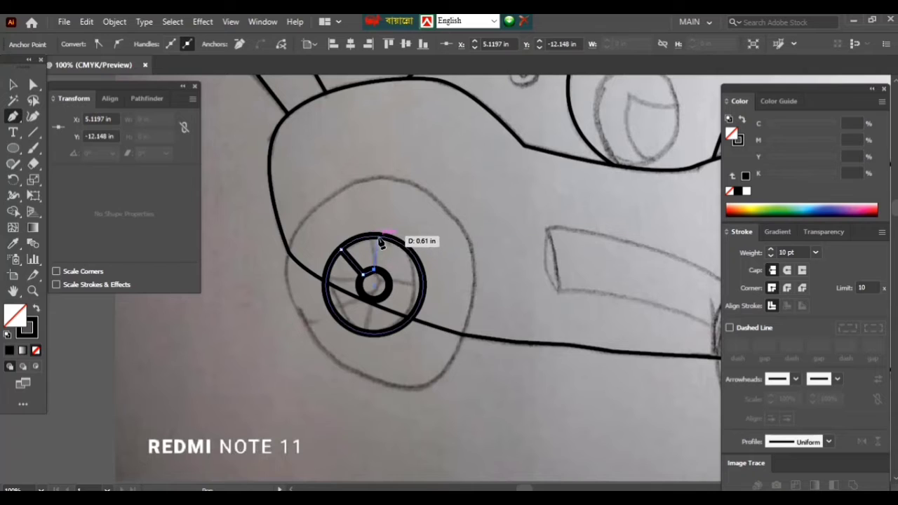
pyautogui.click(378, 238)
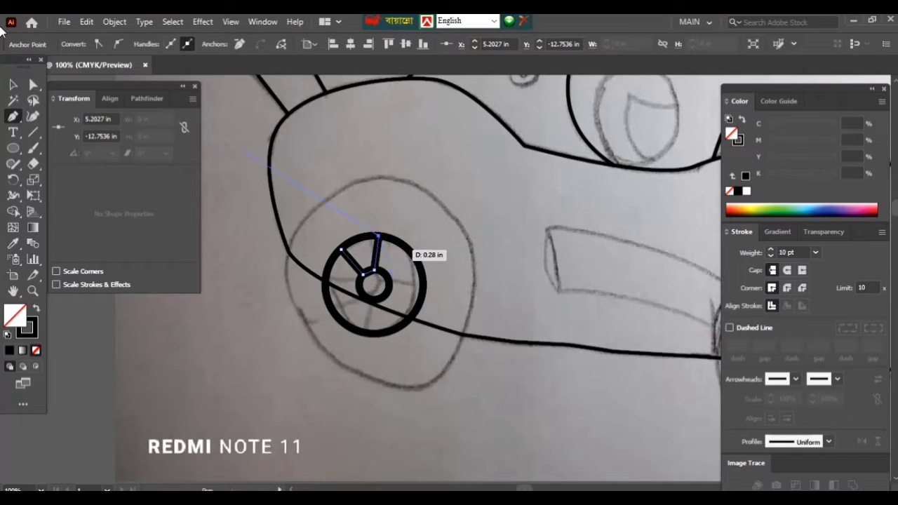
pyautogui.click(340, 250)
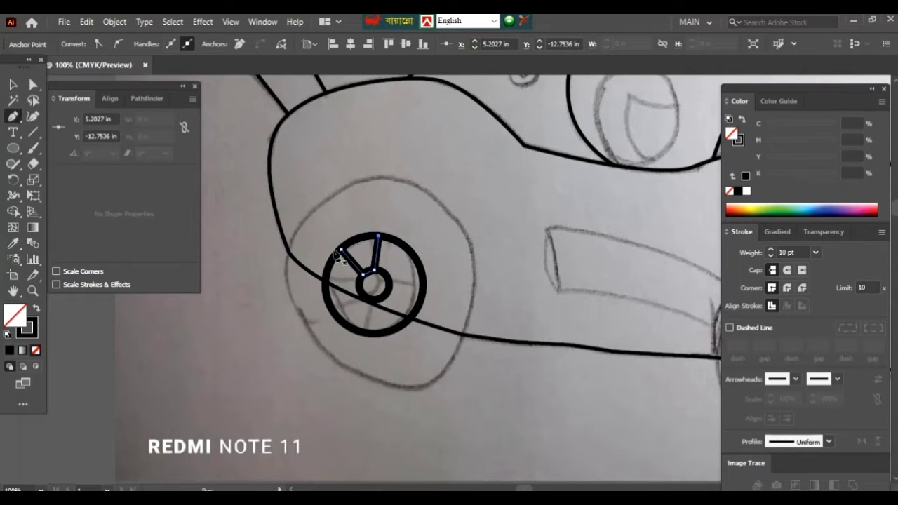
pyautogui.click(387, 279)
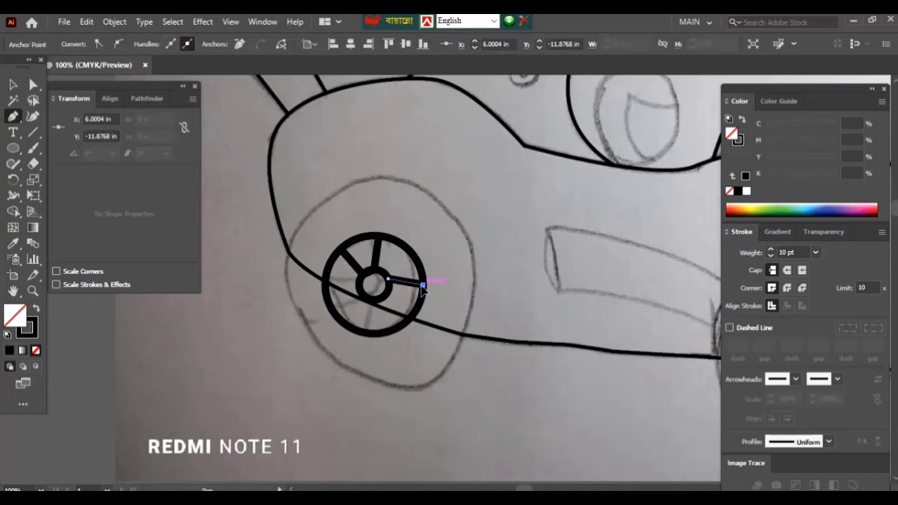
pyautogui.click(423, 284)
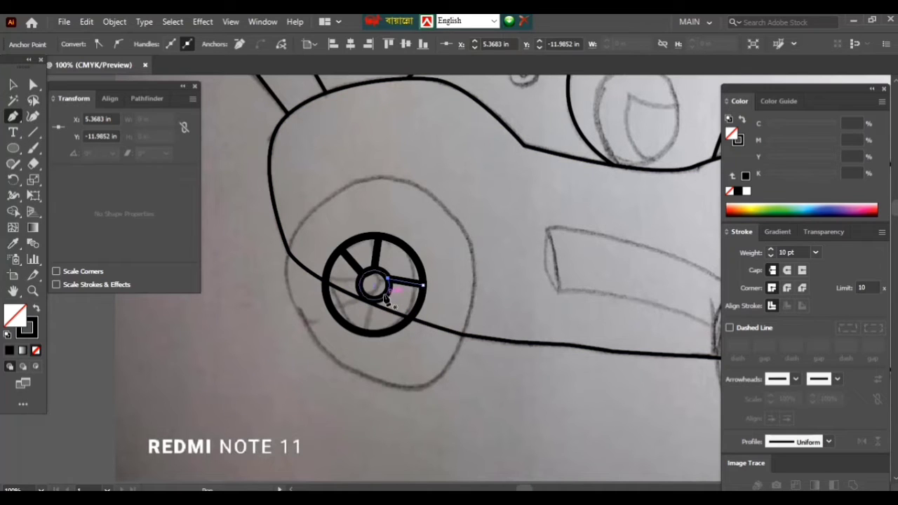
pyautogui.press('Escape')
# Step: Draw the remaining spokes to the lower, left and lower-left rim, then deselect
pyautogui.moveTo(385, 294); pyautogui.dragTo(398, 331)
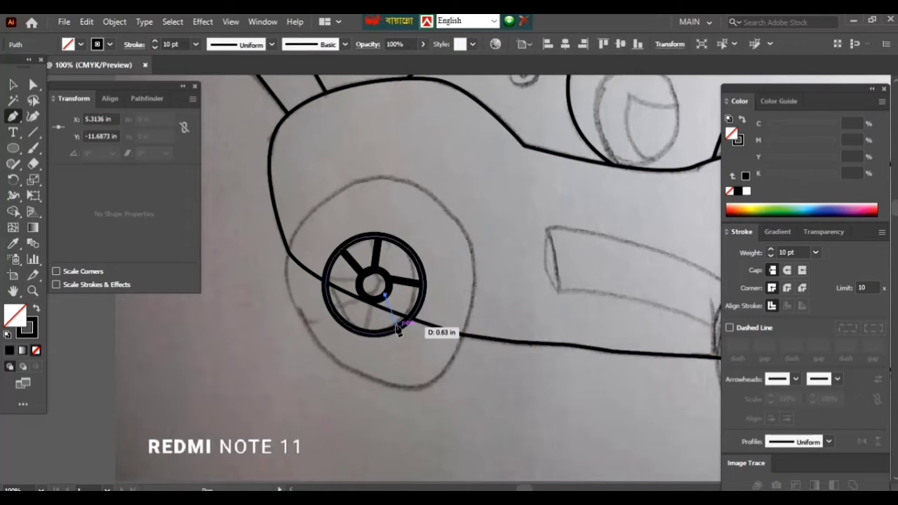
pyautogui.click(397, 330)
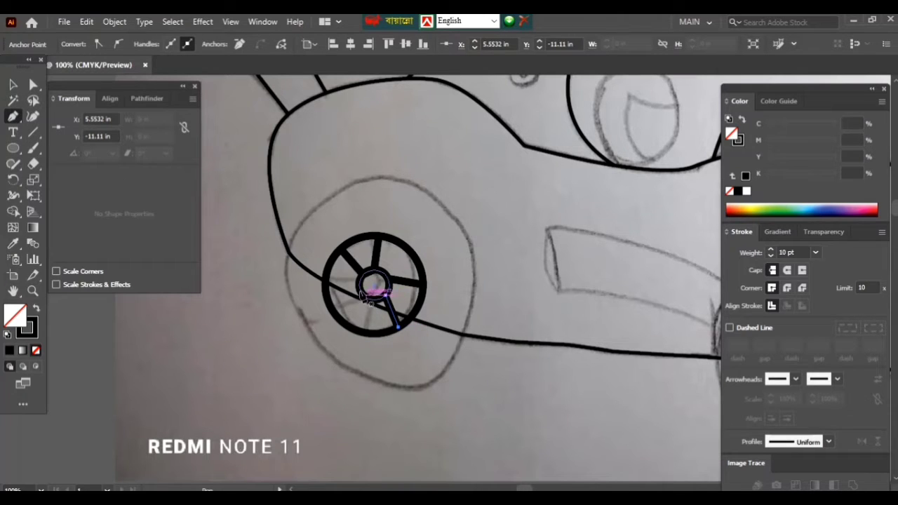
pyautogui.click(367, 291)
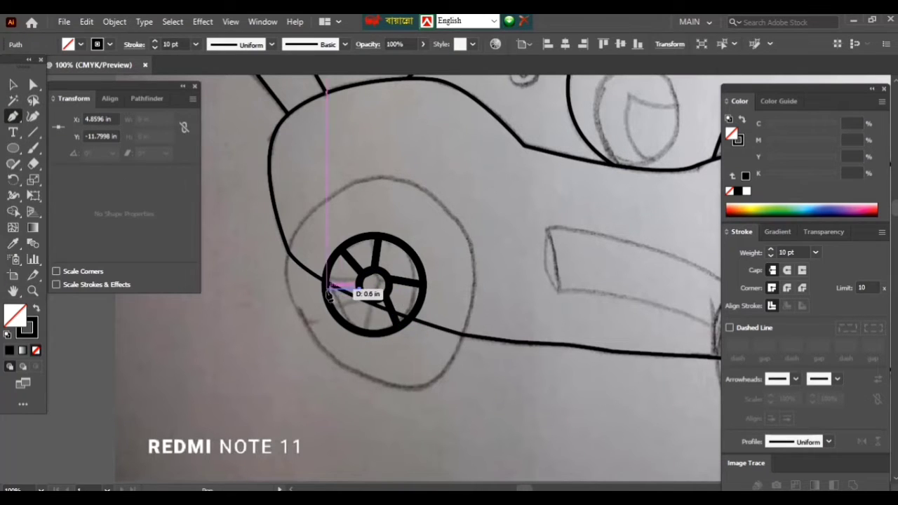
pyautogui.click(326, 289)
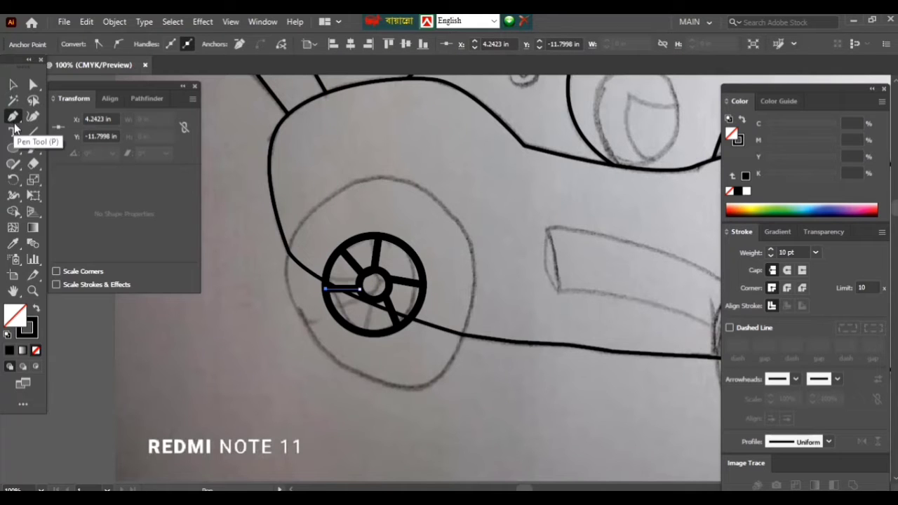
pyautogui.click(368, 300)
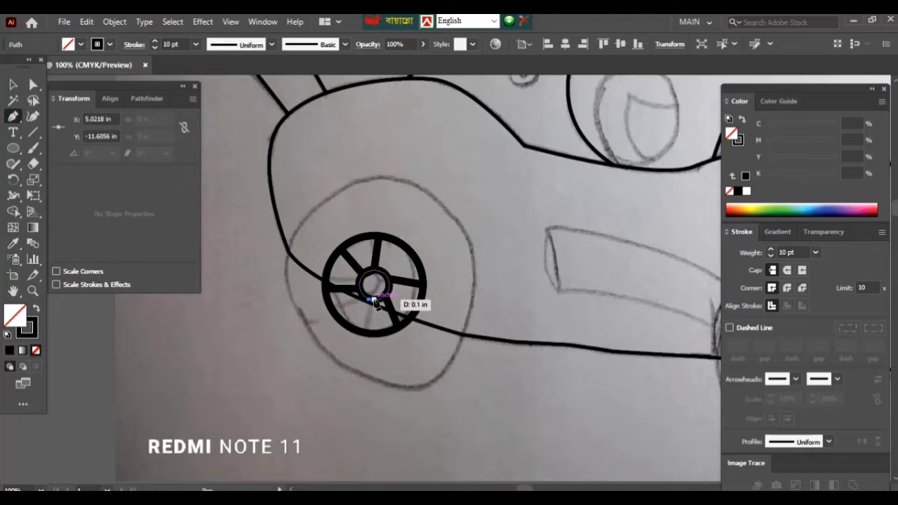
pyautogui.click(373, 300)
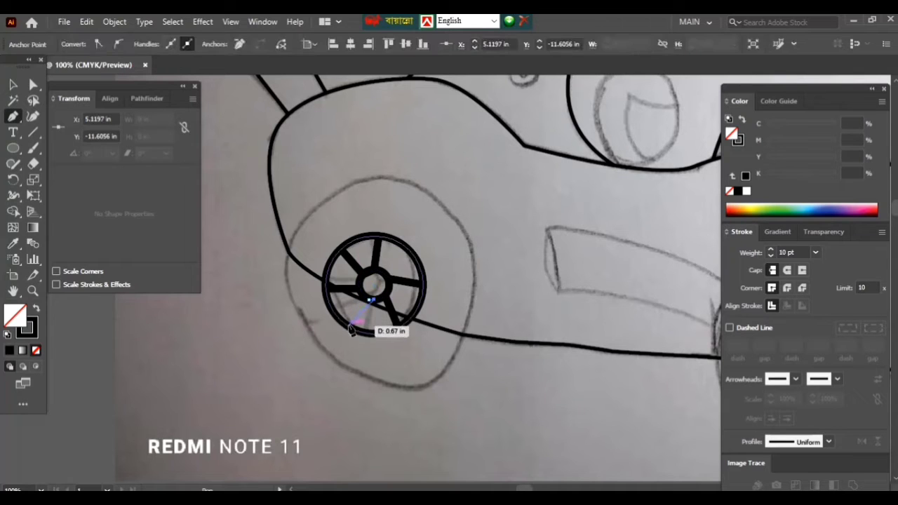
pyautogui.click(348, 326)
pyautogui.press('v')
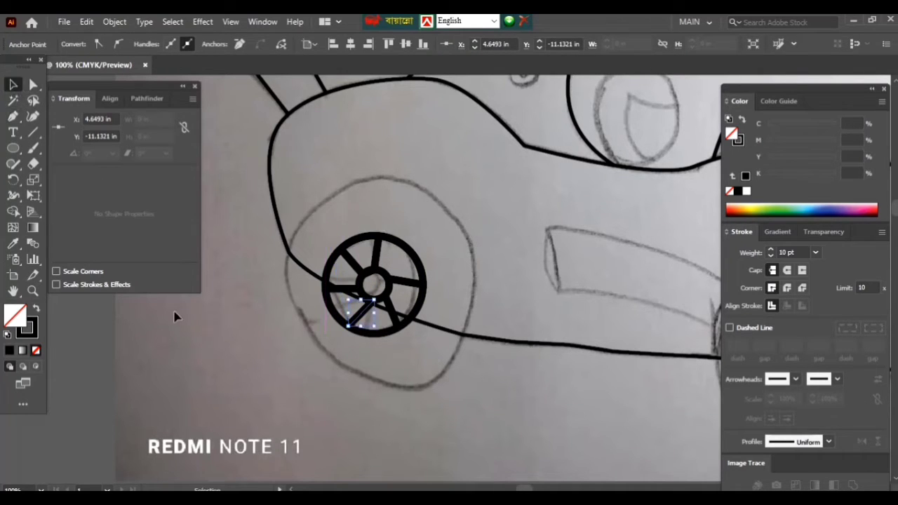
pyautogui.click(301, 301)
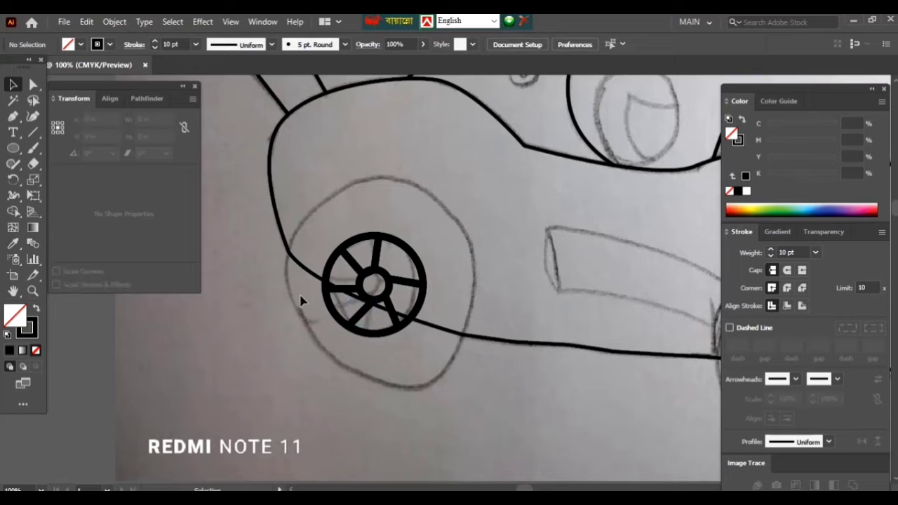
# Step: Give the wheel circle a grey outline and a grey fill
pyautogui.click(413, 262)
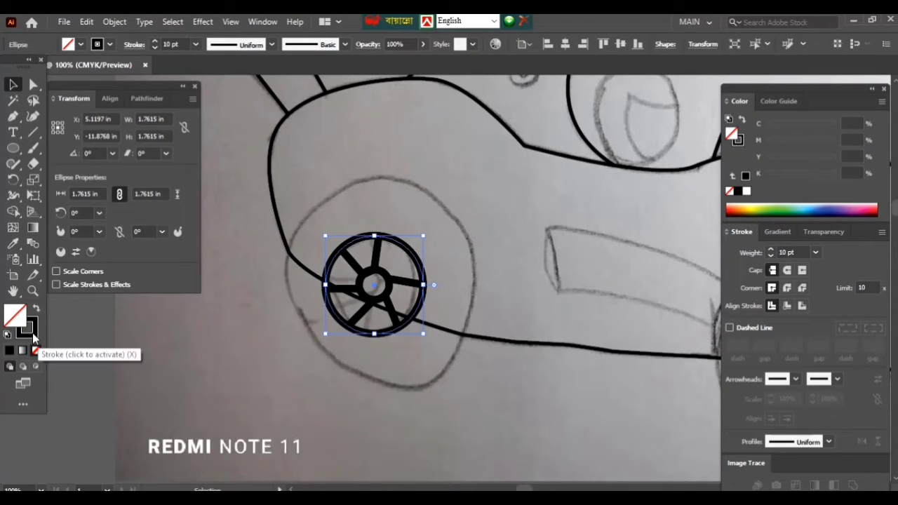
pyautogui.click(30, 333)
pyautogui.moveTo(812, 171); pyautogui.dragTo(802, 172)
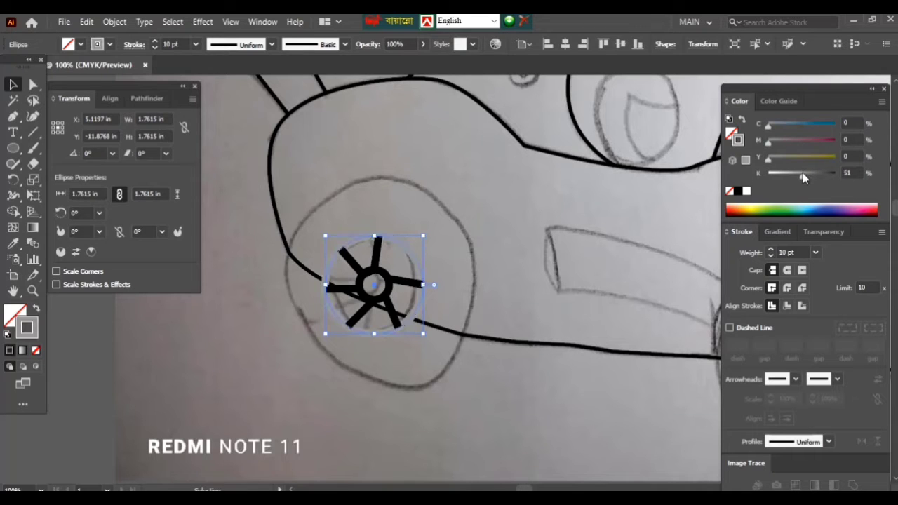
pyautogui.click(14, 313)
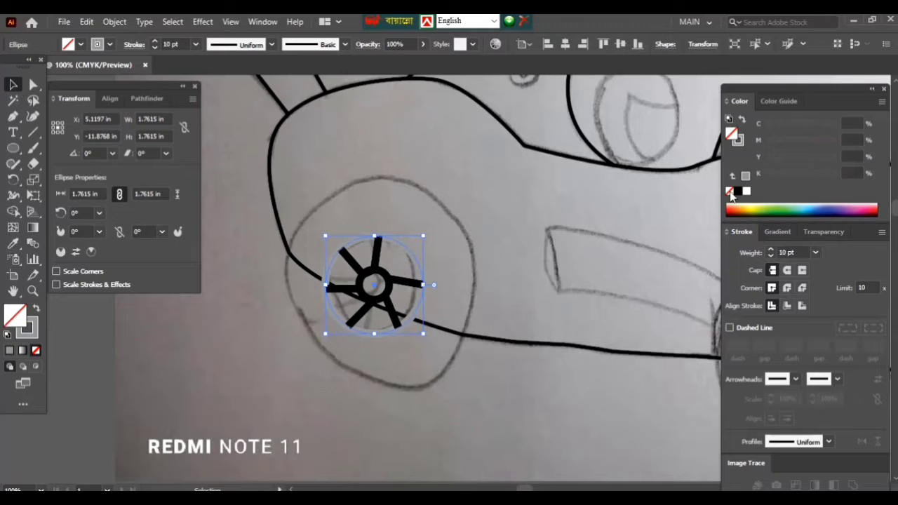
pyautogui.moveTo(799, 175); pyautogui.dragTo(809, 174)
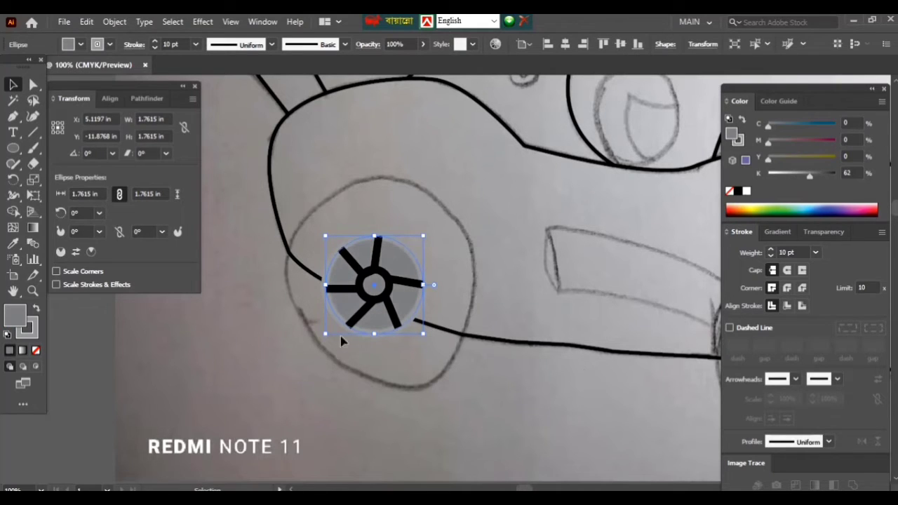
# Step: Delete the car body's large traced outline path
pyautogui.keyDown('shift'); pyautogui.click(306, 231); pyautogui.keyUp('shift')
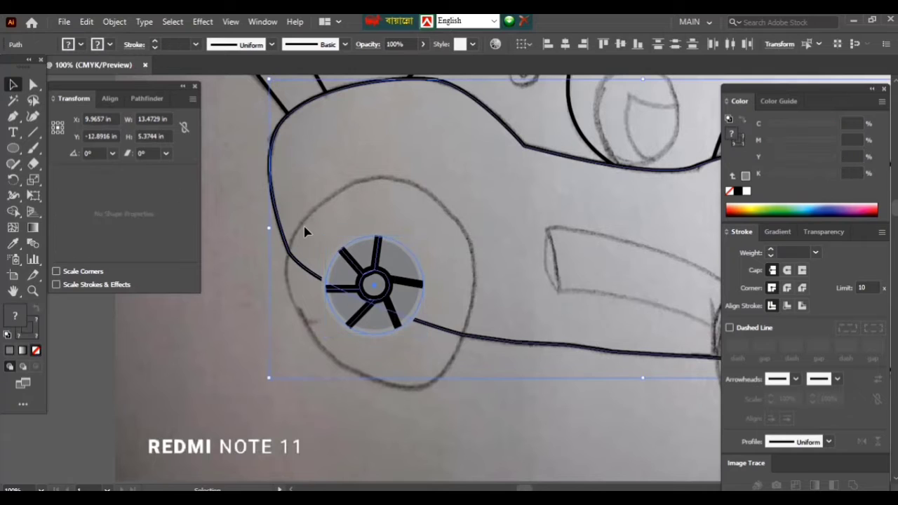
pyautogui.click(283, 150)
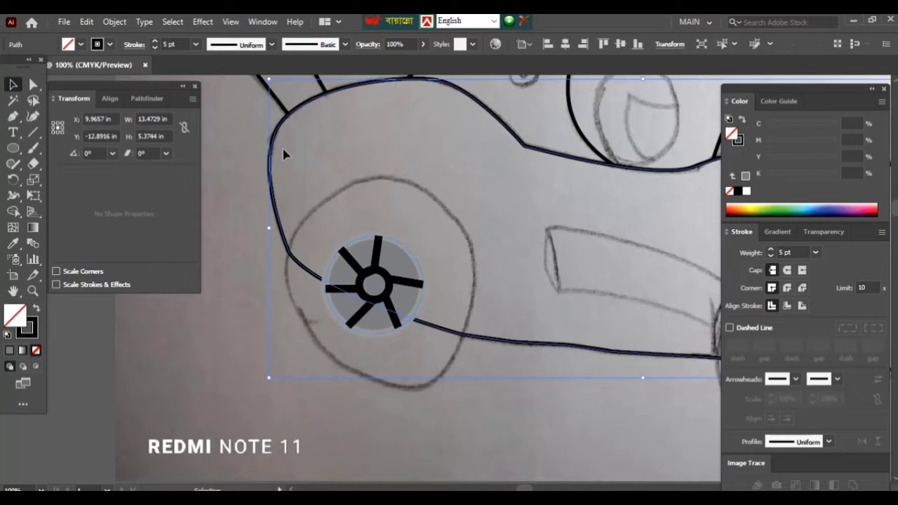
pyautogui.press('Delete')
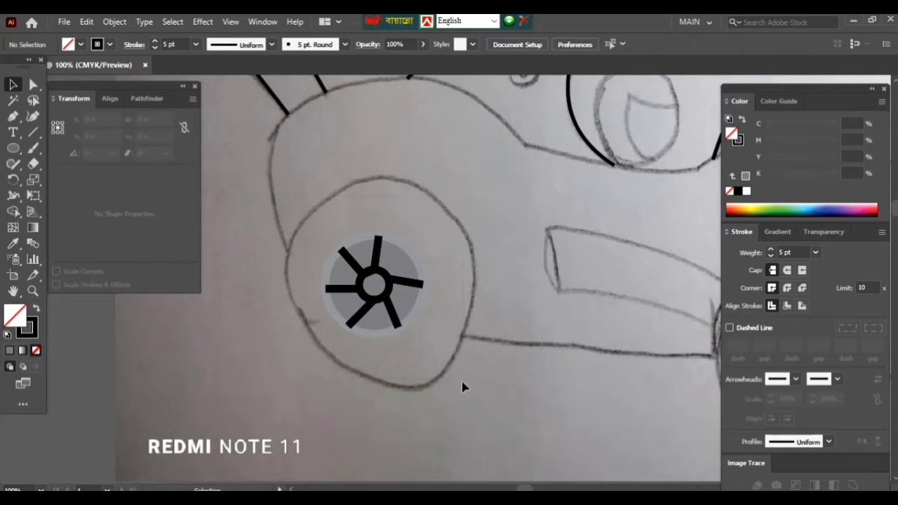
pyautogui.moveTo(463, 367); pyautogui.dragTo(418, 328)
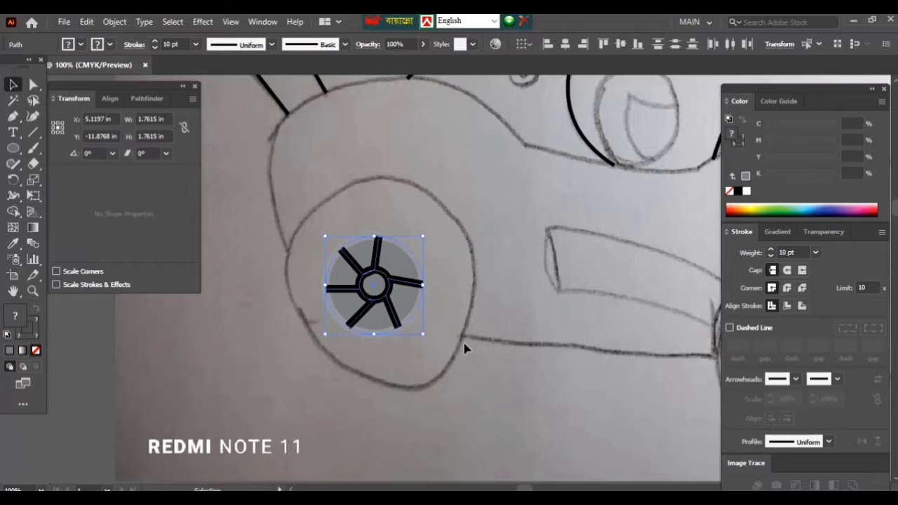
pyautogui.click(489, 375)
# Step: Set the wheel circle's stroke to solid black and select all wheel parts
pyautogui.click(412, 258)
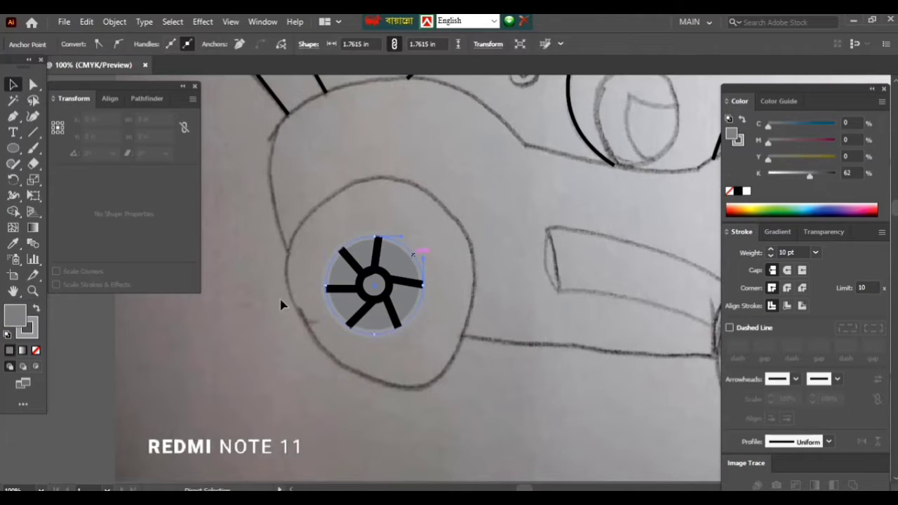
pyautogui.click(29, 340)
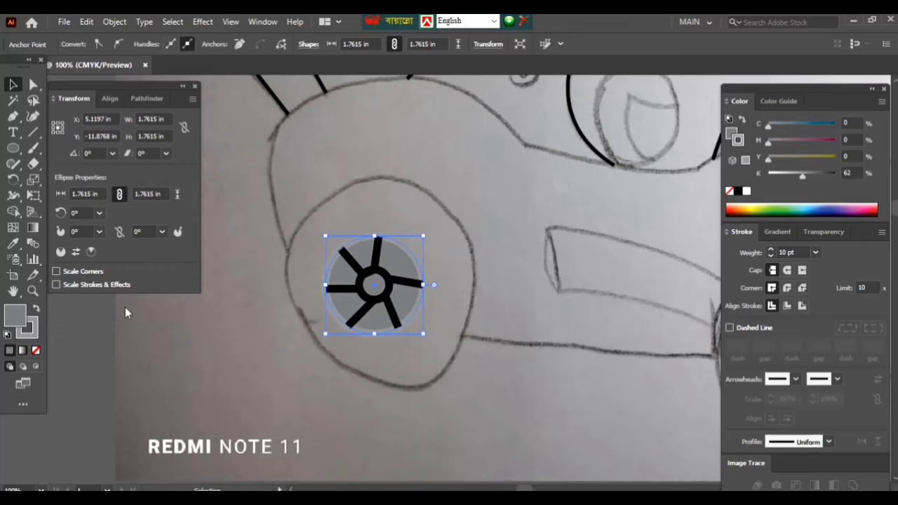
pyautogui.click(746, 191)
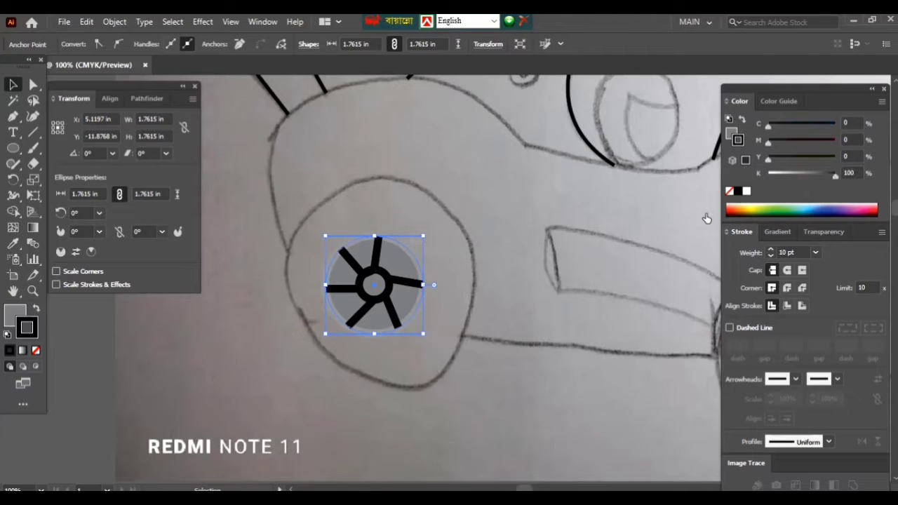
pyautogui.click(231, 281)
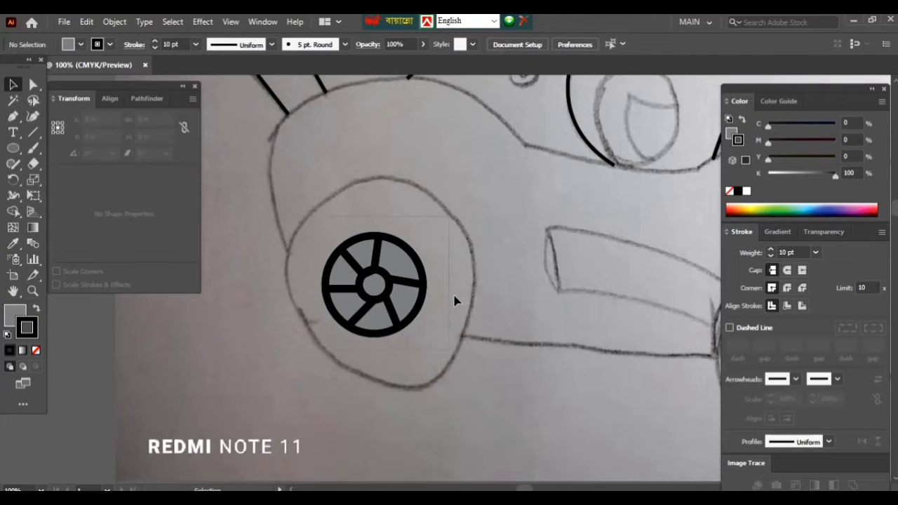
pyautogui.hotkey('ctrl', 'a')
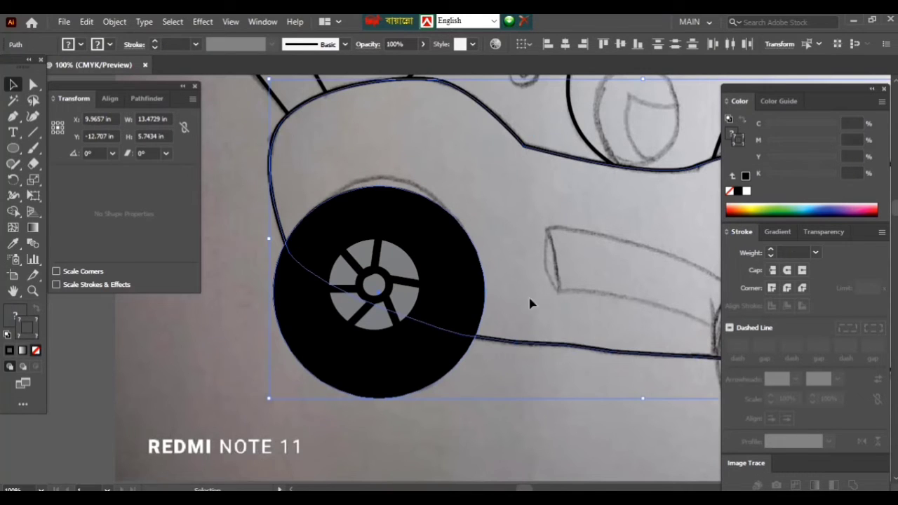
# Step: Scale up the grey spoked hub and centre it horizontally and vertically in the black tire
pyautogui.click(396, 292)
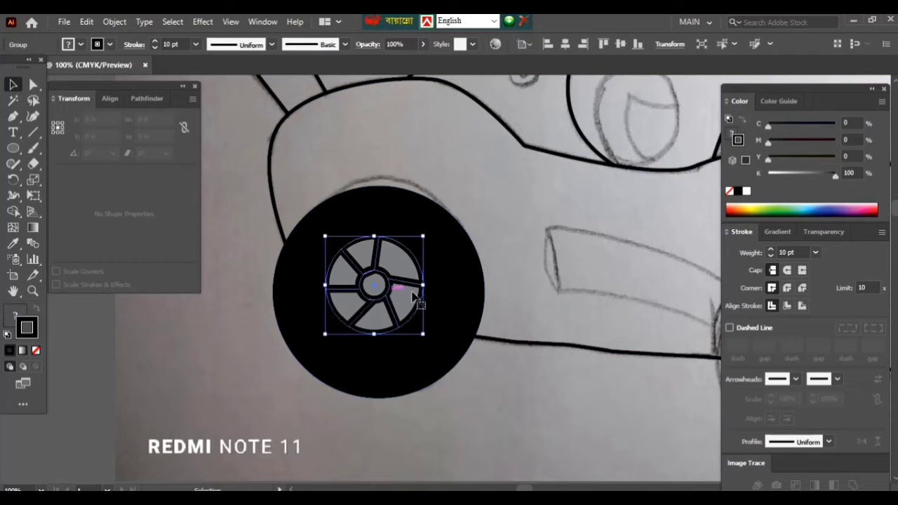
pyautogui.moveTo(425, 286)
pyautogui.mouseDown()
pyautogui.moveTo(436, 285)
pyautogui.moveTo(415, 291)
pyautogui.mouseUp()
pyautogui.keyDown('shift'); pyautogui.click(465, 260); pyautogui.keyUp('shift')
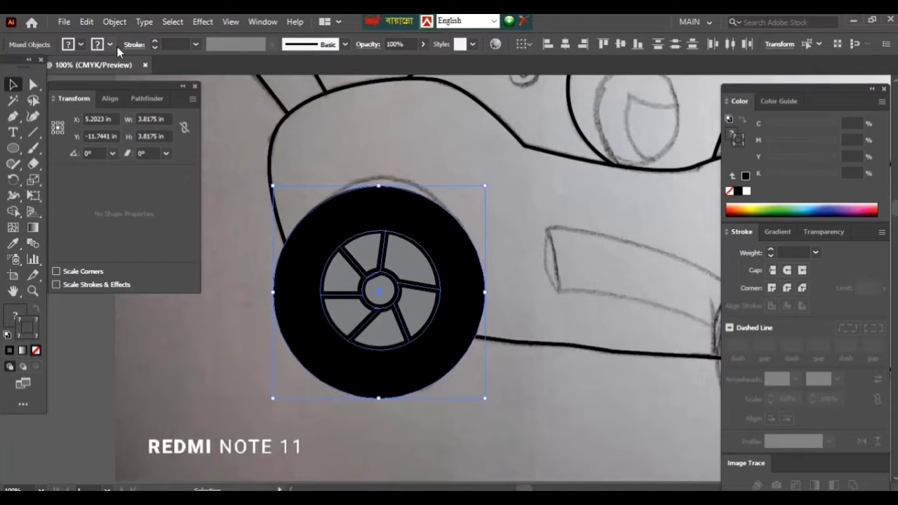
pyautogui.click(565, 44)
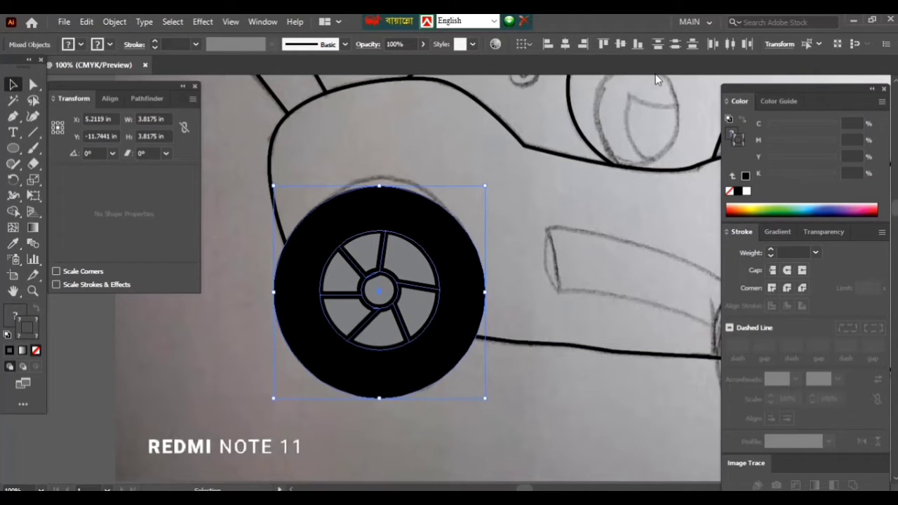
pyautogui.click(620, 44)
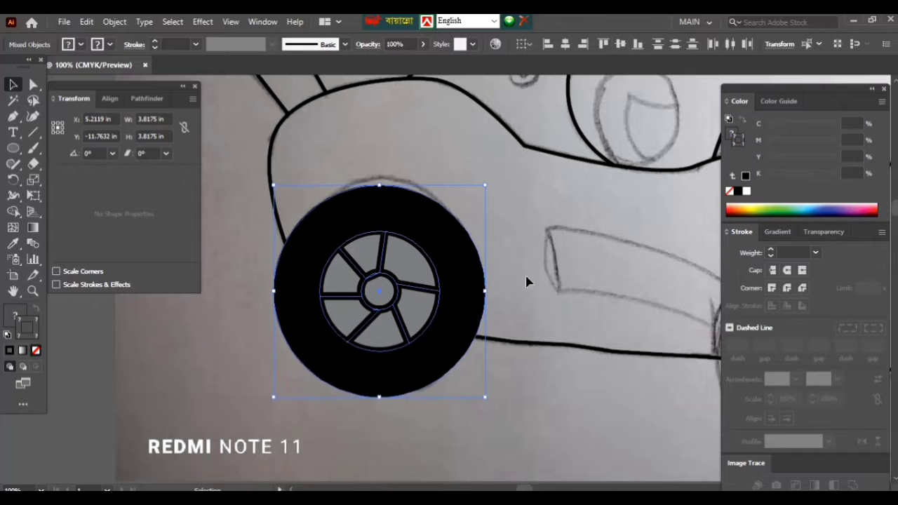
pyautogui.click(531, 374)
pyautogui.hscroll(2, 485, 372)
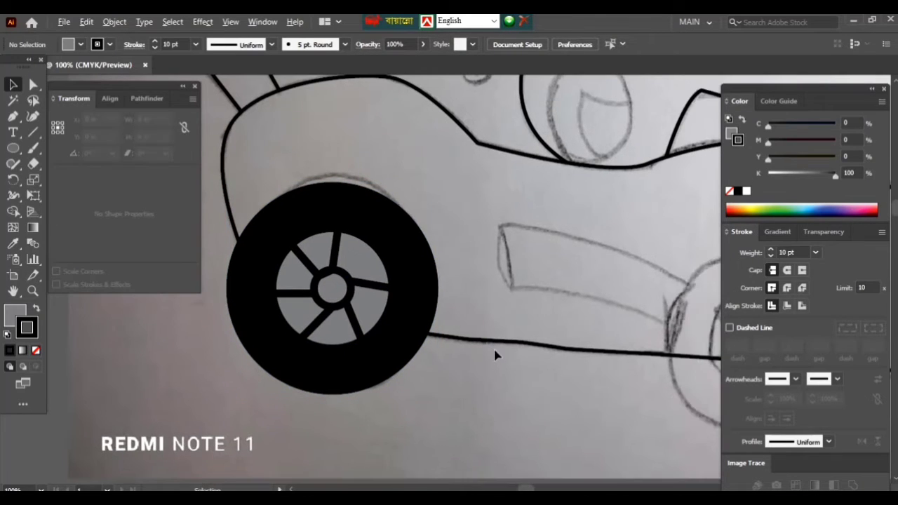
pyautogui.scroll(-1, 494, 356)
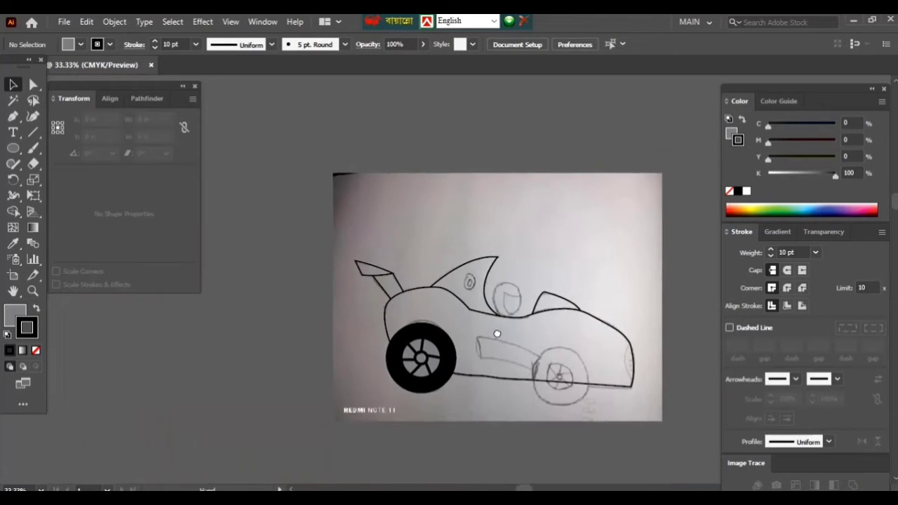
pyautogui.scroll(1, 414, 377)
# Step: Group all the rear wheel parts together
pyautogui.scroll(2, 448, 367)
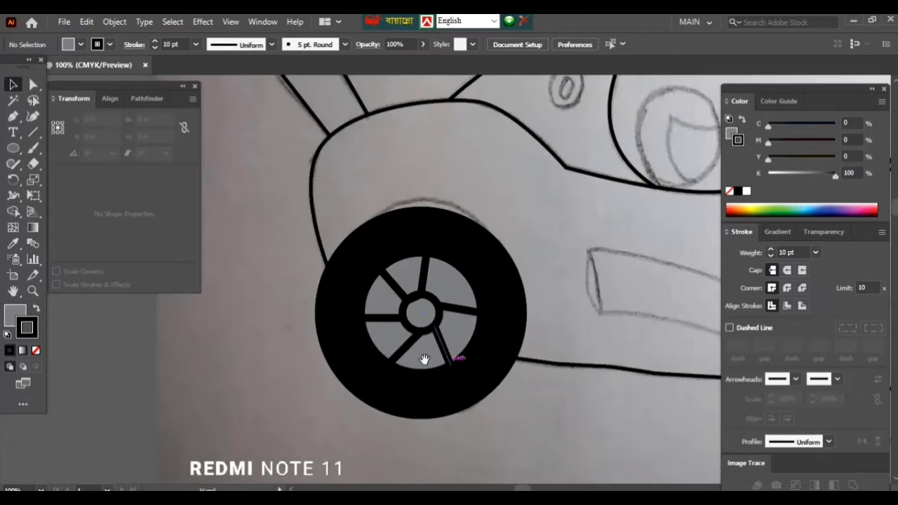
pyautogui.scroll(1, 425, 360)
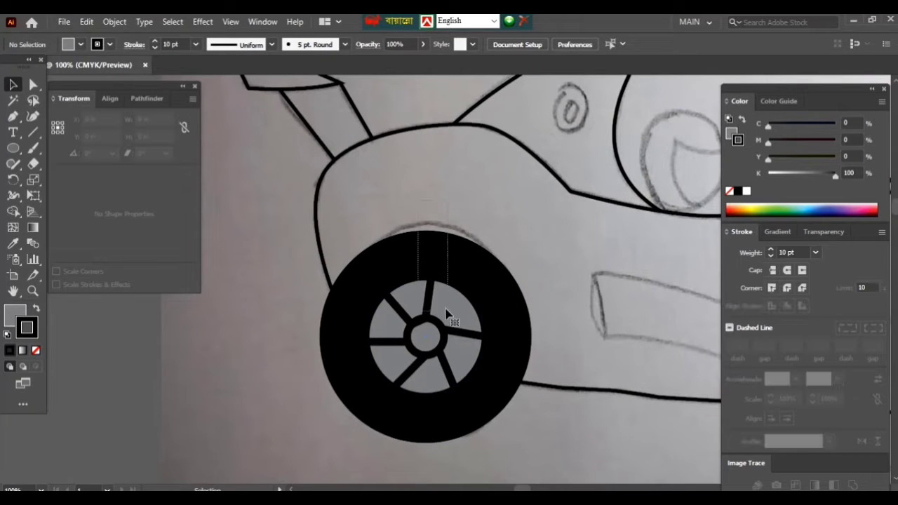
pyautogui.hotkey('ctrl', 'a')
pyautogui.hotkey('ctrl', 'g')
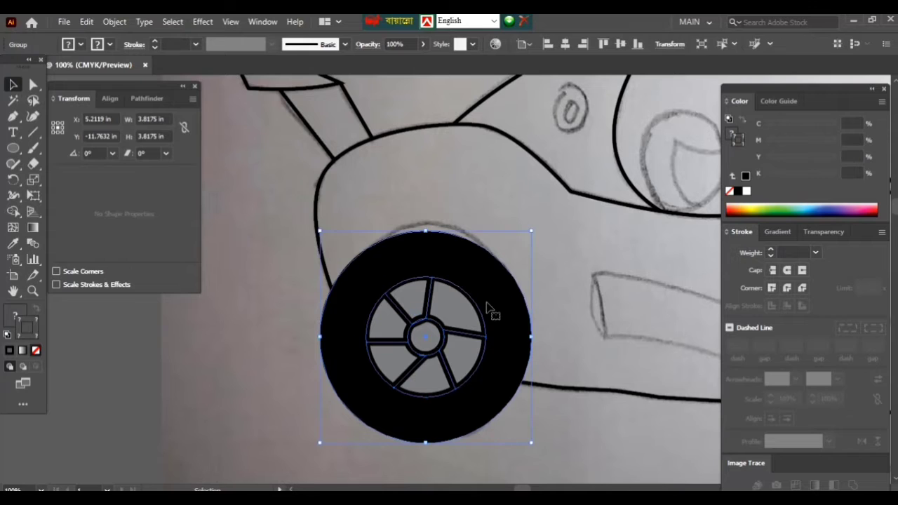
# Step: Copy the wheel onto the front wheel sketch and scale it to 2.977 in
pyautogui.hscroll(4, 515, 306)
pyautogui.hscroll(3, 382, 313)
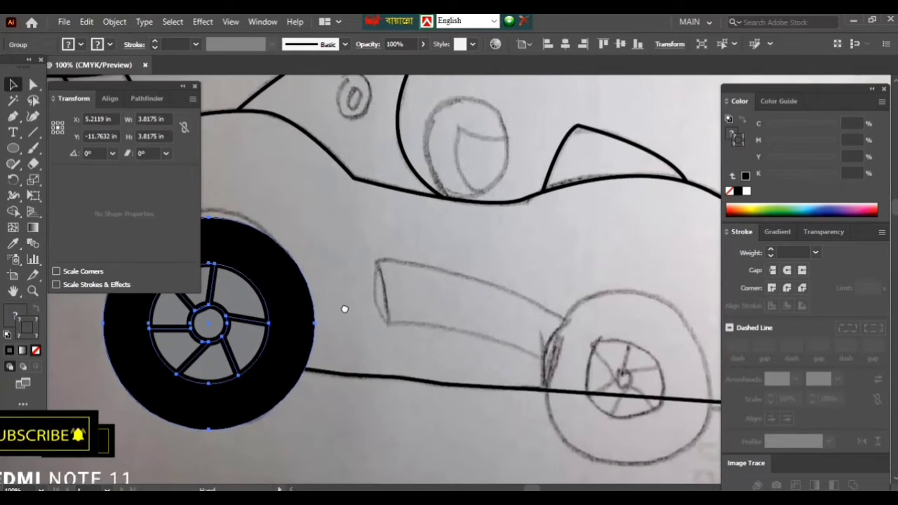
pyautogui.moveTo(203, 359)
pyautogui.mouseDown()
pyautogui.moveTo(570, 379)
pyautogui.moveTo(590, 402)
pyautogui.mouseUp()
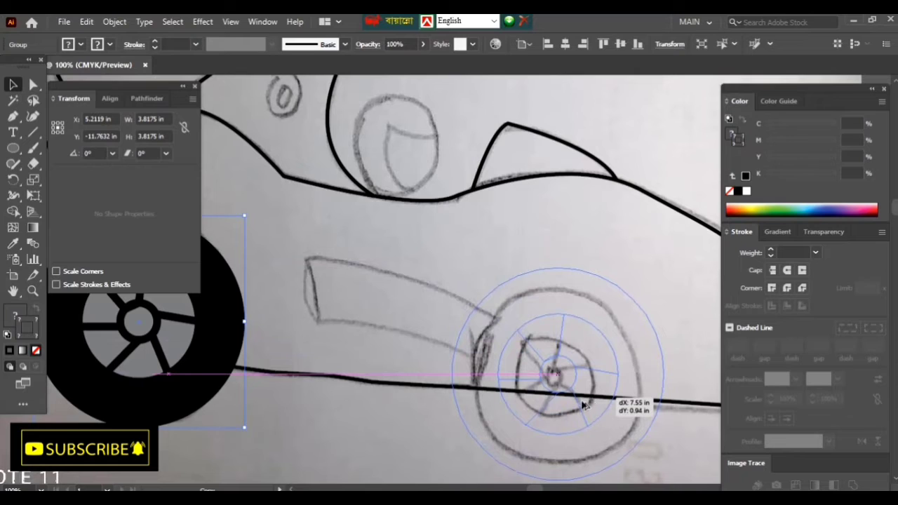
pyautogui.moveTo(589, 402); pyautogui.dragTo(590, 402)
pyautogui.moveTo(584, 393); pyautogui.dragTo(587, 391)
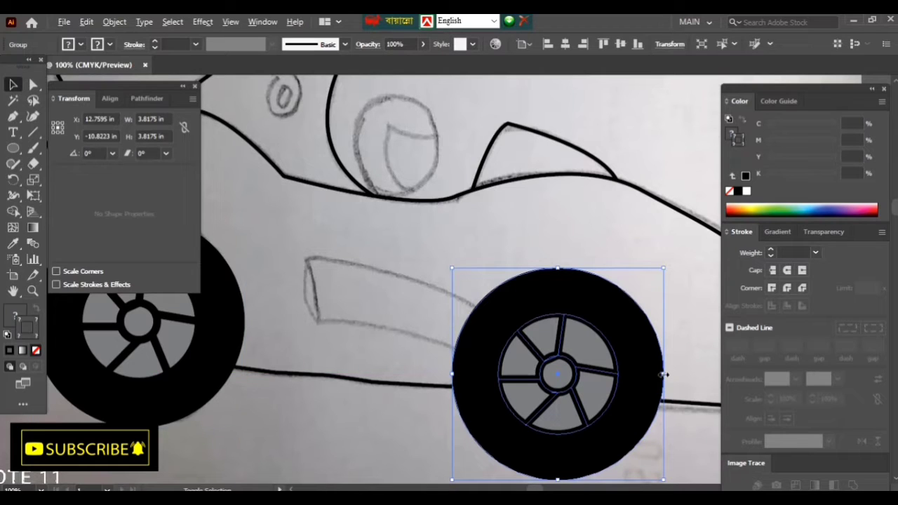
pyautogui.moveTo(663, 375)
pyautogui.mouseDown()
pyautogui.moveTo(623, 382)
pyautogui.moveTo(640, 378)
pyautogui.mouseUp()
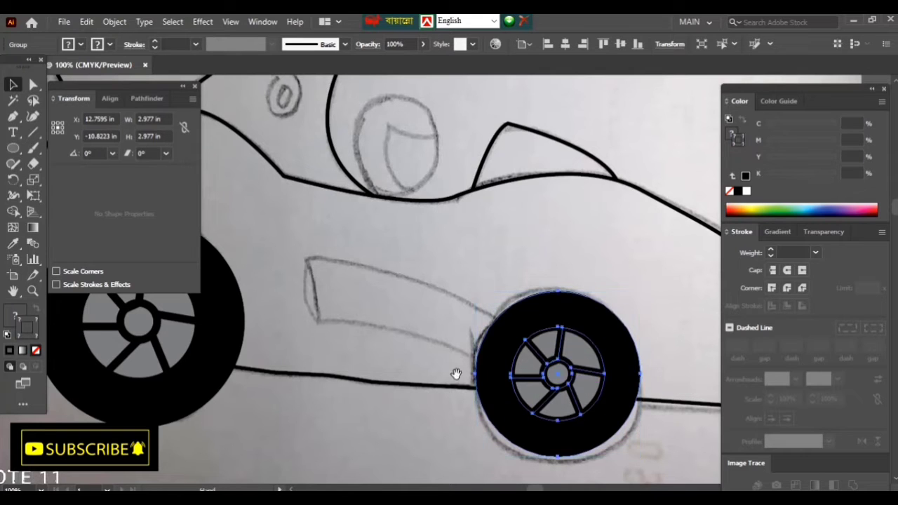
pyautogui.moveTo(457, 374)
pyautogui.mouseDown()
pyautogui.moveTo(511, 371)
pyautogui.moveTo(511, 362)
pyautogui.mouseUp()
pyautogui.keyDown('alt'); pyautogui.scroll(-2, 510, 359); pyautogui.keyUp('alt')
pyautogui.scroll(-1, 499, 355)
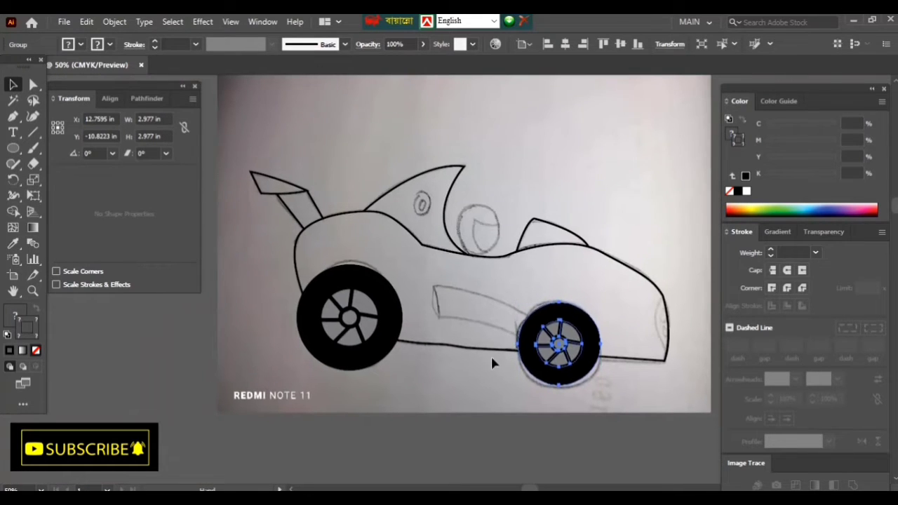
pyautogui.click(528, 404)
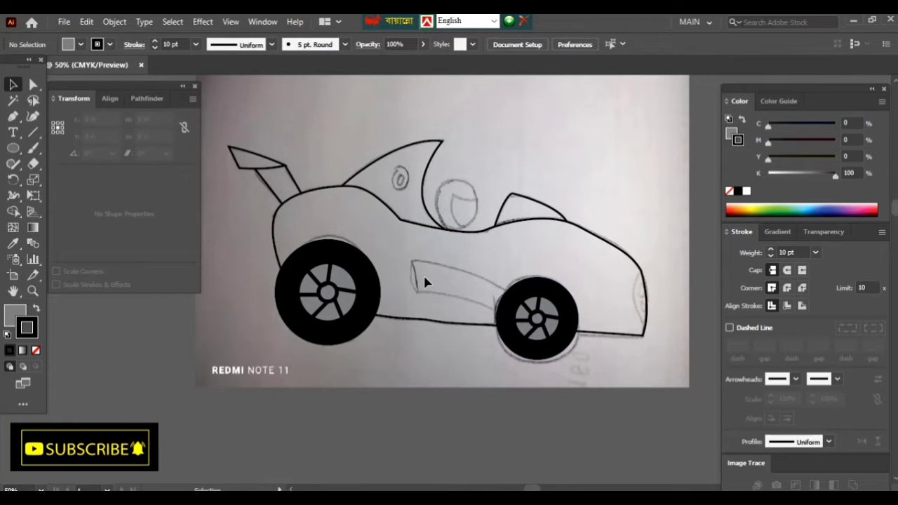
pyautogui.keyDown('alt'); pyautogui.scroll(2, 423, 278); pyautogui.keyUp('alt')
# Step: Trace the four-sided side intake outline between the wheels with the Pen tool
pyautogui.keyDown('alt'); pyautogui.scroll(1, 424, 280); pyautogui.keyUp('alt')
pyautogui.press('p')
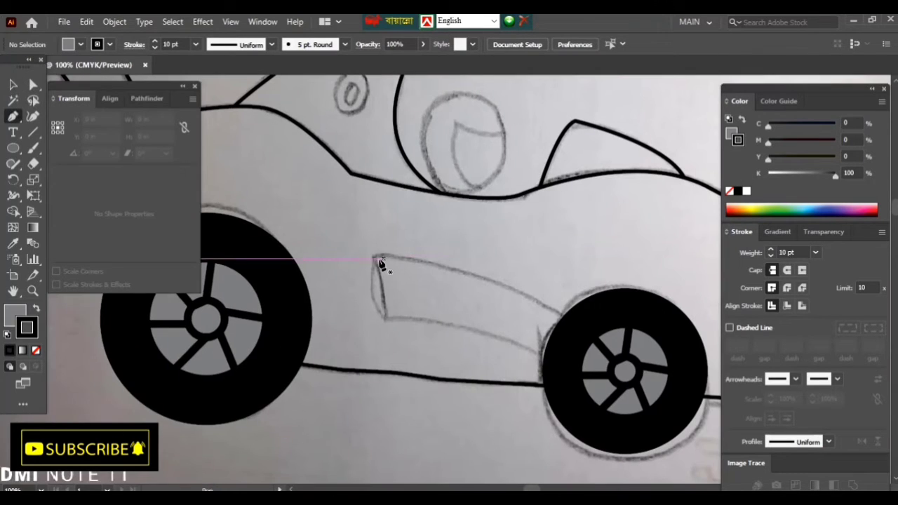
pyautogui.click(374, 258)
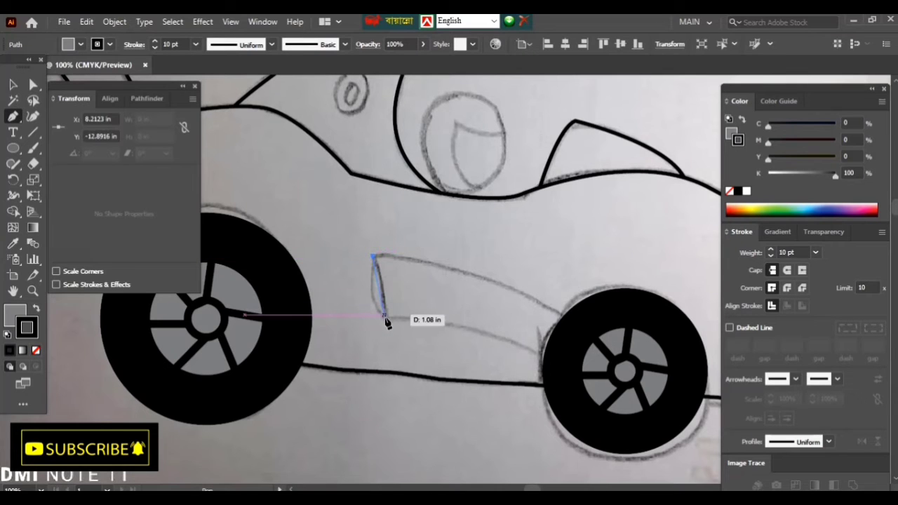
pyautogui.click(384, 318)
pyautogui.moveTo(385, 338); pyautogui.dragTo(385, 339)
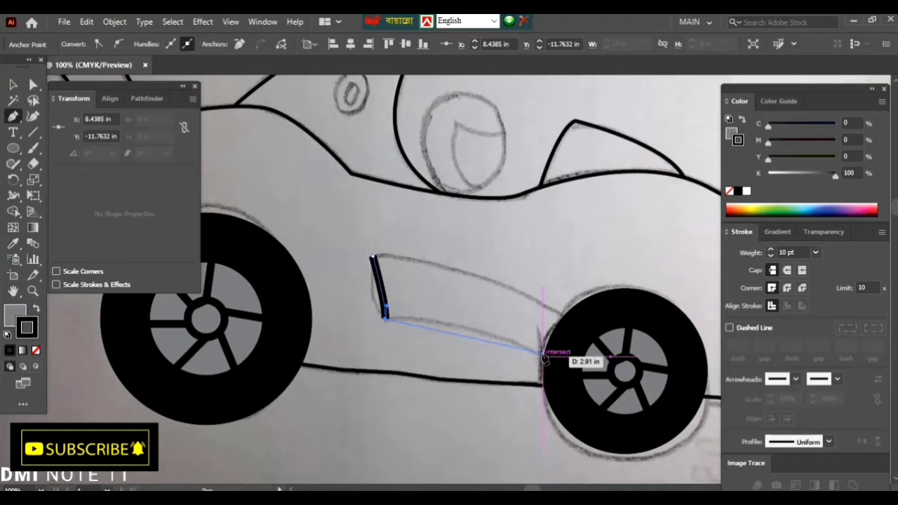
pyautogui.moveTo(542, 354); pyautogui.dragTo(567, 370)
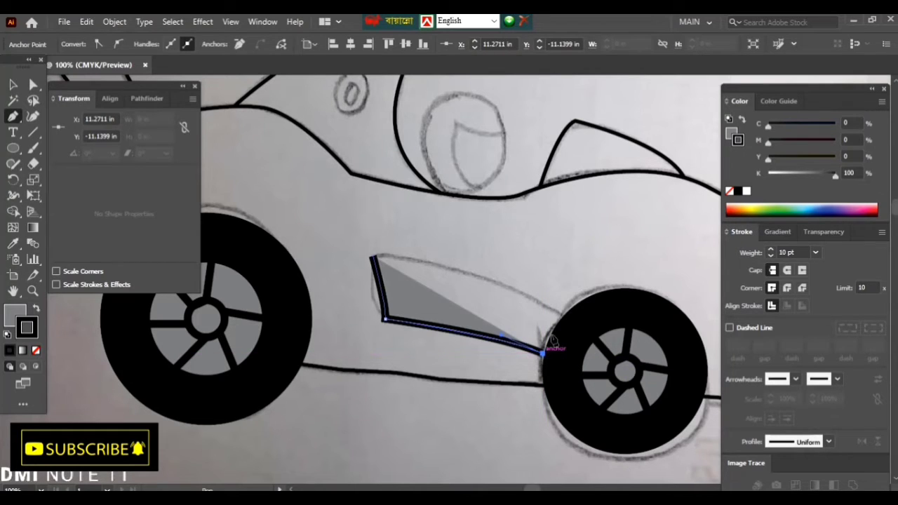
pyautogui.moveTo(547, 317); pyautogui.dragTo(574, 308)
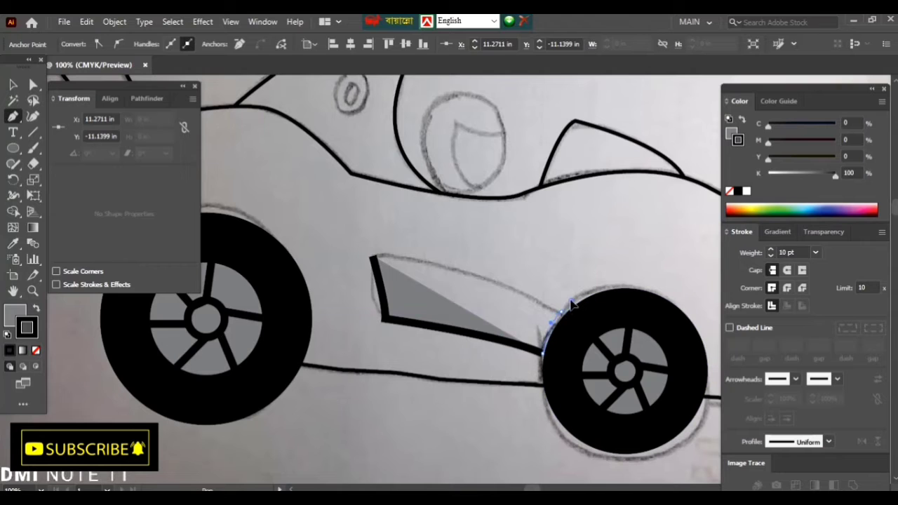
pyautogui.click(562, 313)
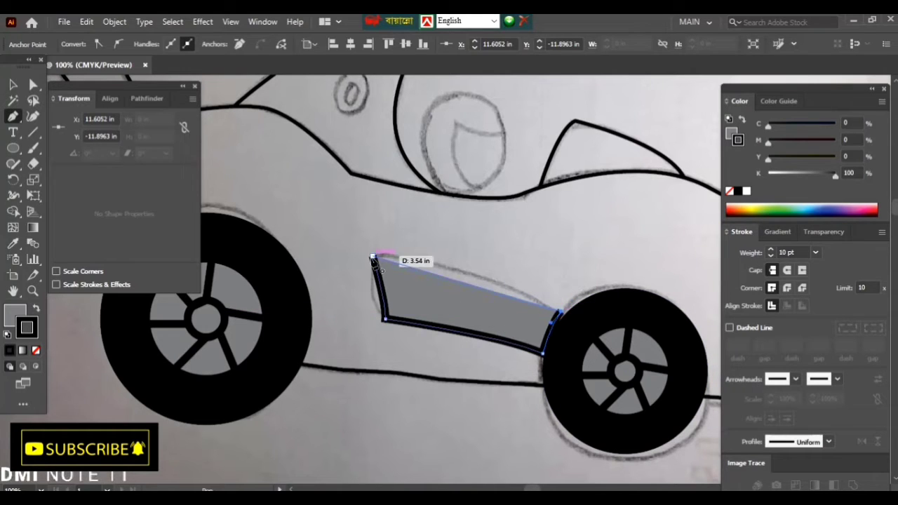
pyautogui.moveTo(371, 256); pyautogui.dragTo(284, 264)
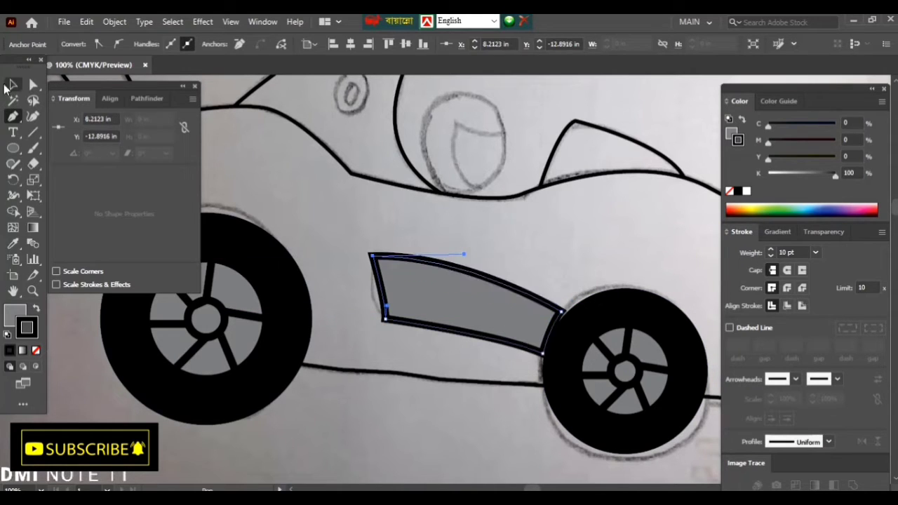
# Step: Adjust the intake's corner points to match the sketch and remove its fill
pyautogui.click(10, 85)
pyautogui.scroll(3, 537, 372)
pyautogui.moveTo(547, 331); pyautogui.dragTo(528, 325)
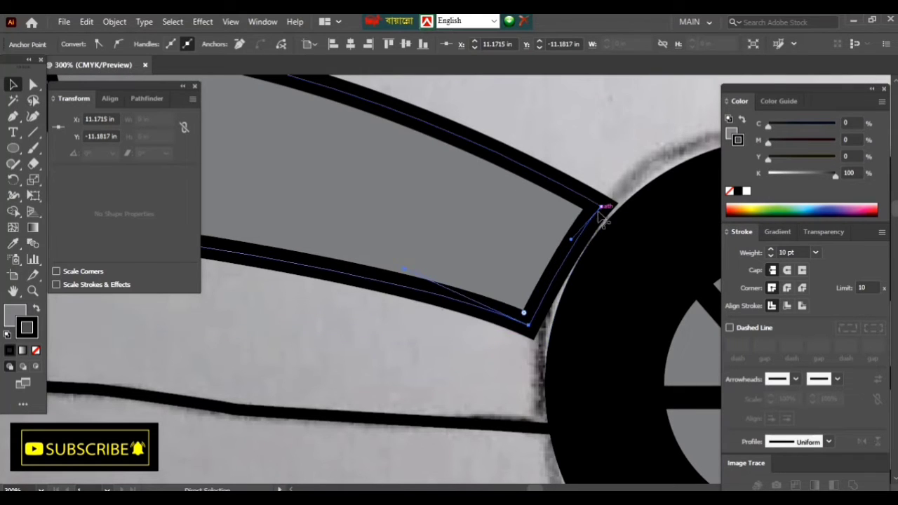
pyautogui.moveTo(600, 208); pyautogui.dragTo(595, 184)
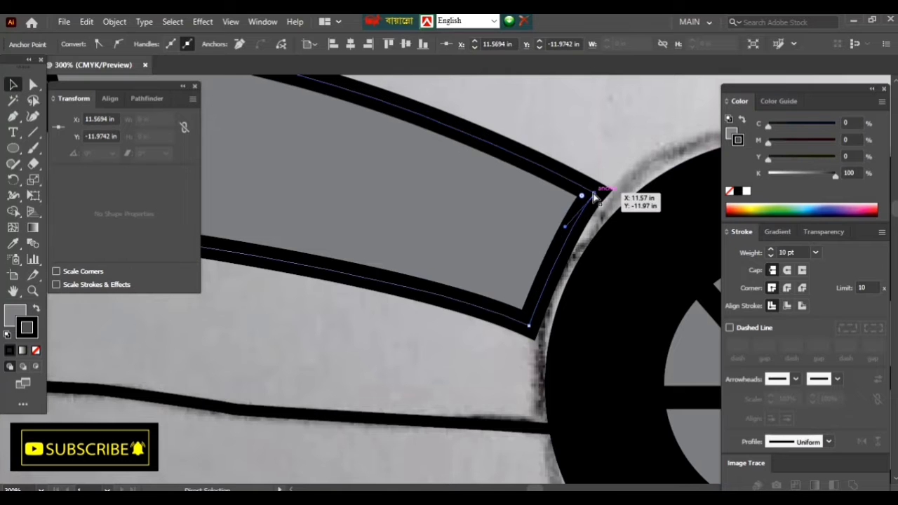
pyautogui.scroll(-5, 602, 273)
pyautogui.scroll(2, 449, 333)
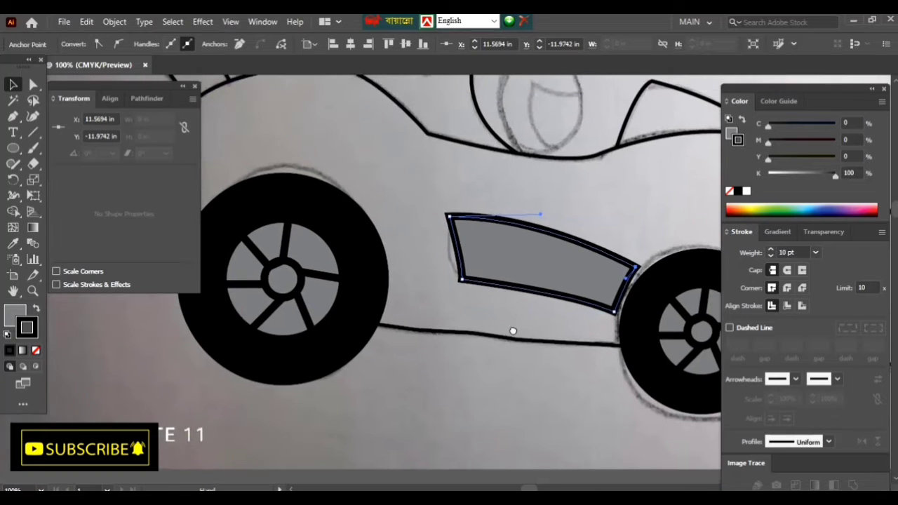
pyautogui.click(36, 350)
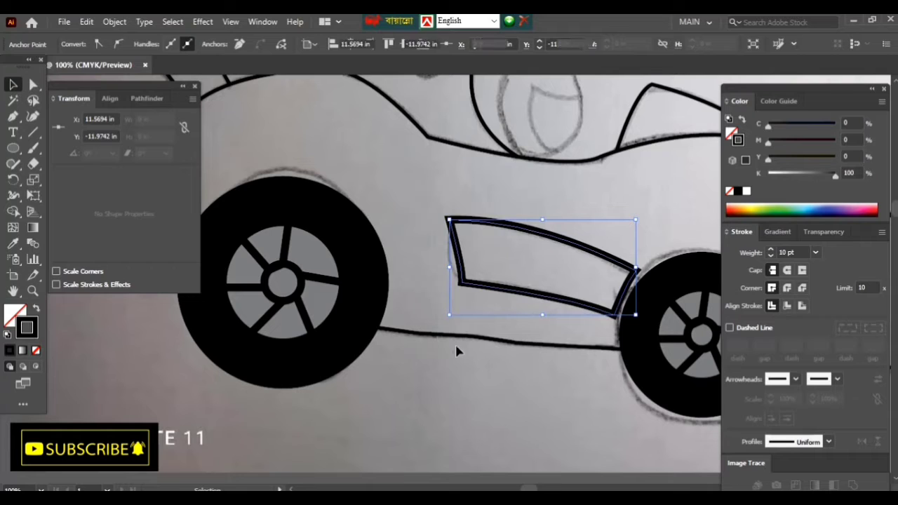
pyautogui.click(436, 305)
# Step: Add a curved line along the intake's left edge
pyautogui.press('p')
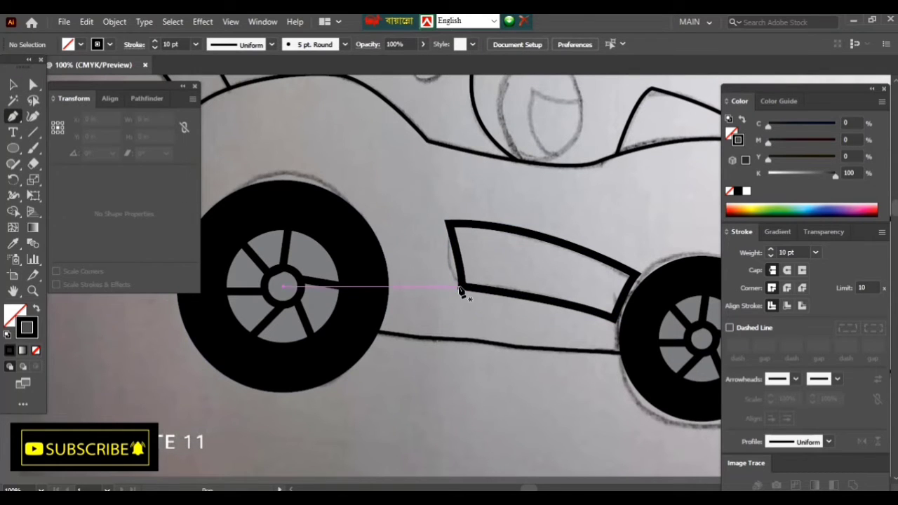
pyautogui.click(461, 286)
pyautogui.click(449, 225)
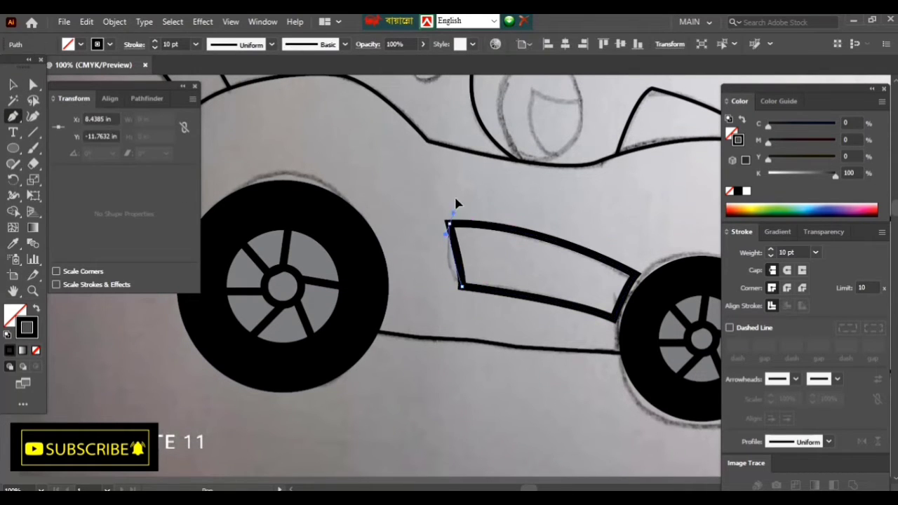
pyautogui.moveTo(461, 186); pyautogui.dragTo(460, 190)
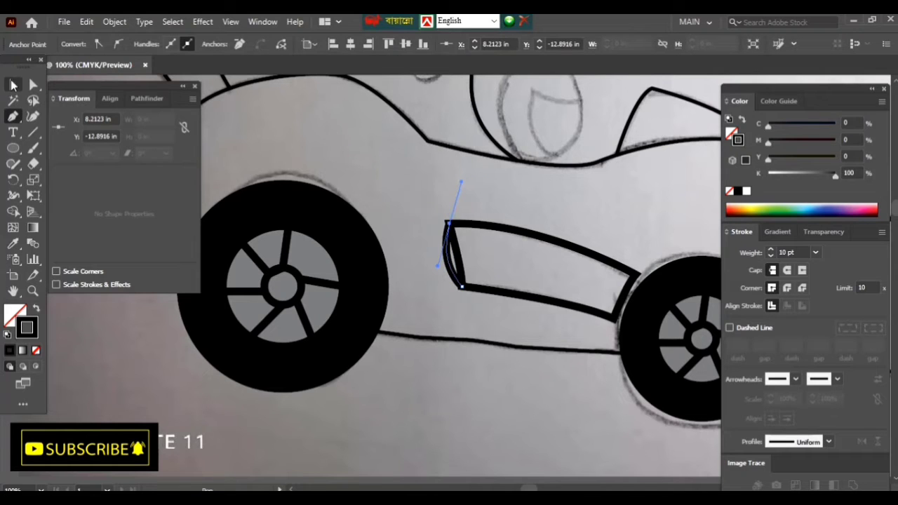
pyautogui.press('v')
# Step: Set the intake outline's stroke weight to 5 pt
pyautogui.click(494, 231)
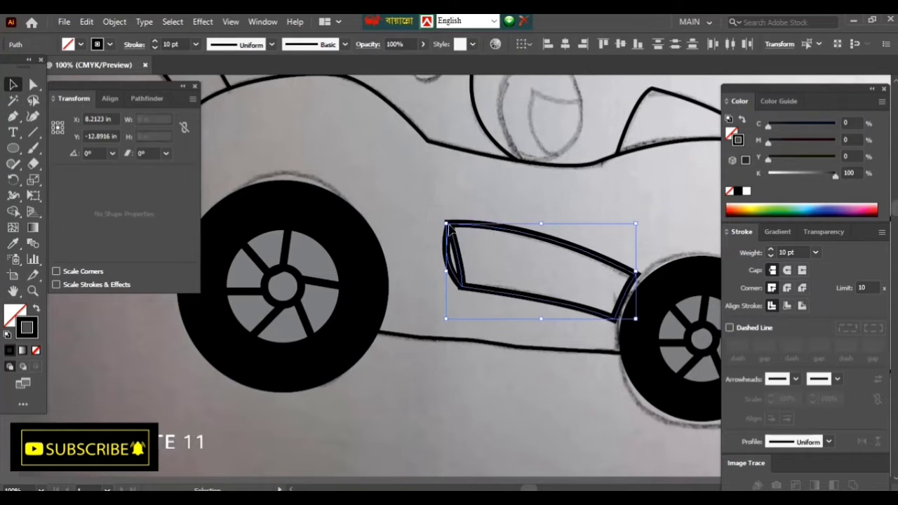
pyautogui.click(771, 257)
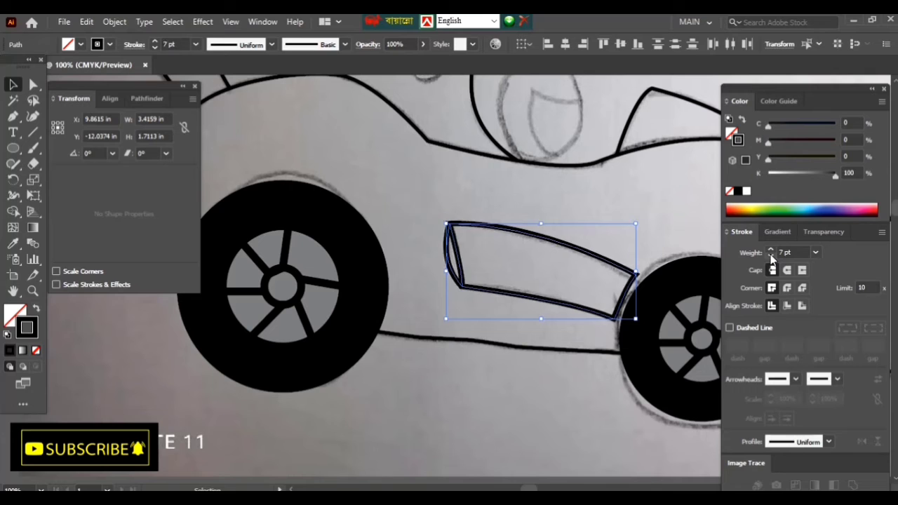
pyautogui.click(771, 257)
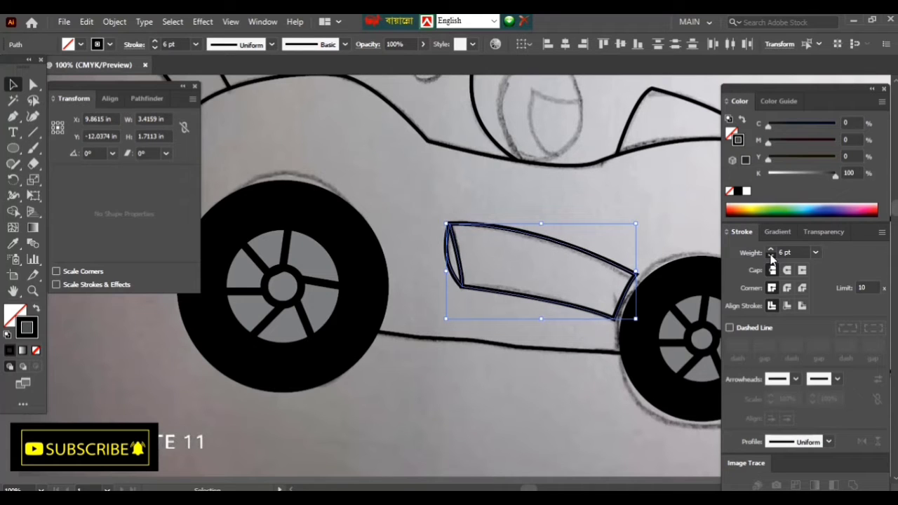
pyautogui.click(554, 404)
pyautogui.scroll(3, 595, 251)
pyautogui.scroll(2, 292, 285)
# Step: Draw a 0.72 in outer oval and a 0.34 in inner oval over the fin's round marking
pyautogui.hscroll(-2, 470, 206)
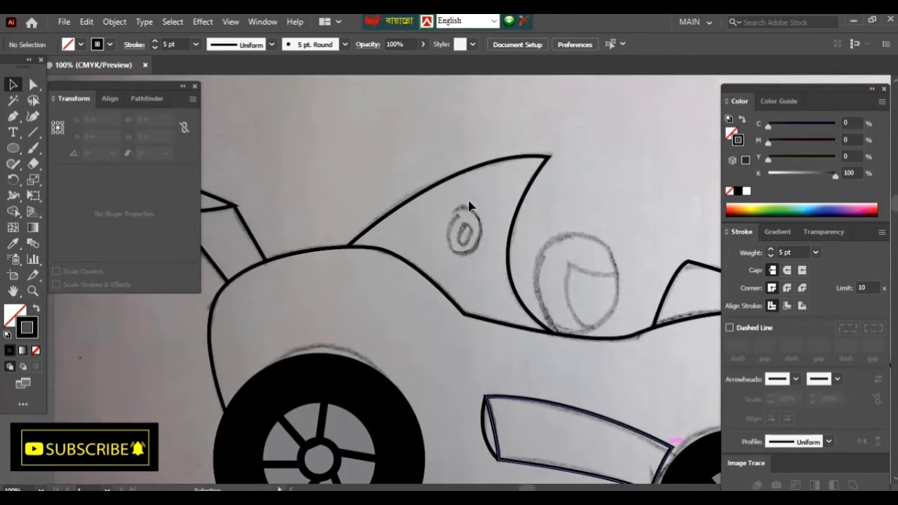
pyautogui.scroll(2, 469, 266)
pyautogui.keyDown('alt'); pyautogui.scroll(2, 468, 310); pyautogui.keyUp('alt')
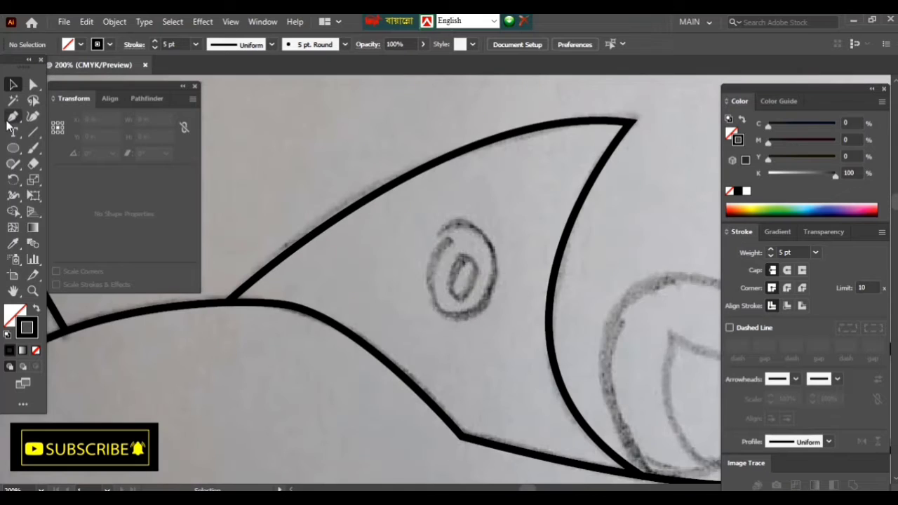
pyautogui.click(12, 148)
pyautogui.moveTo(439, 225)
pyautogui.mouseDown()
pyautogui.moveTo(483, 320)
pyautogui.moveTo(503, 315)
pyautogui.mouseUp()
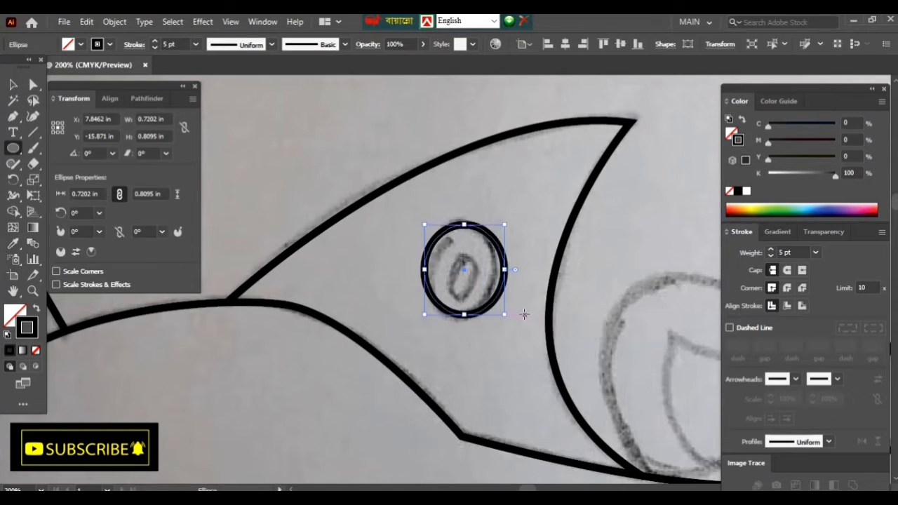
pyautogui.press('v')
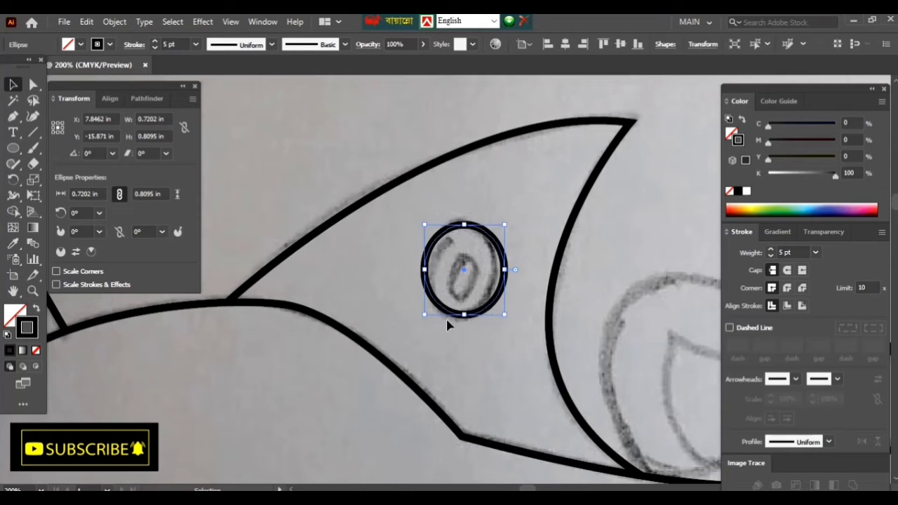
pyautogui.press('l')
pyautogui.moveTo(437, 239)
pyautogui.mouseDown()
pyautogui.moveTo(493, 302)
pyautogui.moveTo(482, 280)
pyautogui.mouseUp()
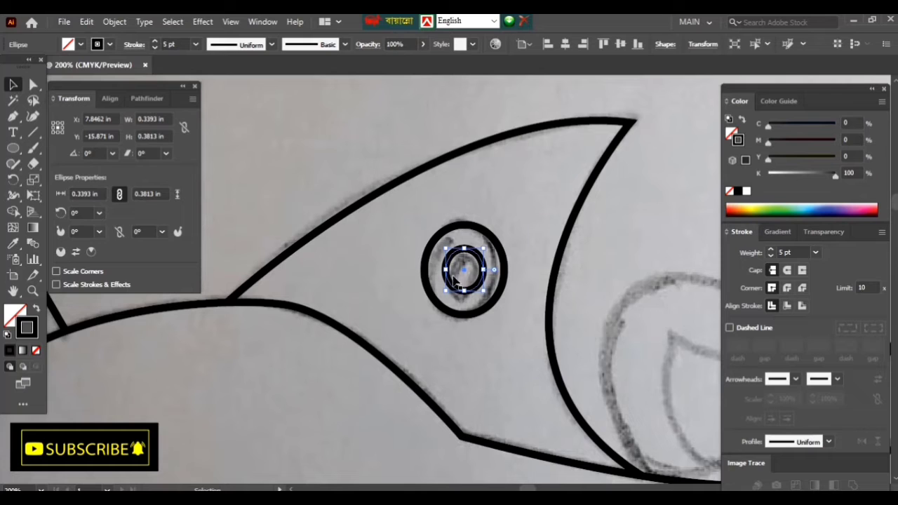
pyautogui.click(471, 296)
pyautogui.hotkey('ctrl', '-')
pyautogui.hotkey('ctrl', '-')
pyautogui.hotkey('ctrl', '-')
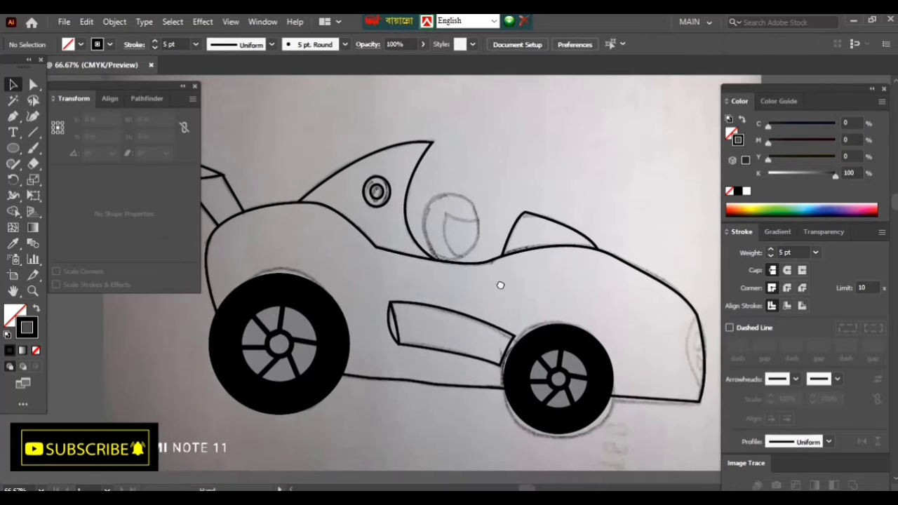
pyautogui.hscroll(3, 500, 285)
pyautogui.hscroll(3, 525, 316)
# Step: Trace the curved nose headlight outline and thicken its stroke
pyautogui.scroll(1, 534, 377)
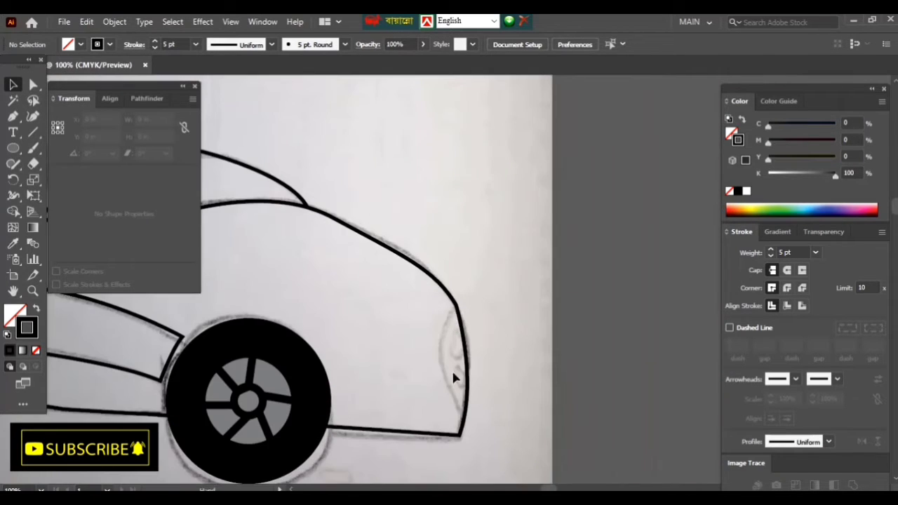
pyautogui.scroll(-3, 453, 379)
pyautogui.click(14, 118)
pyautogui.click(460, 241)
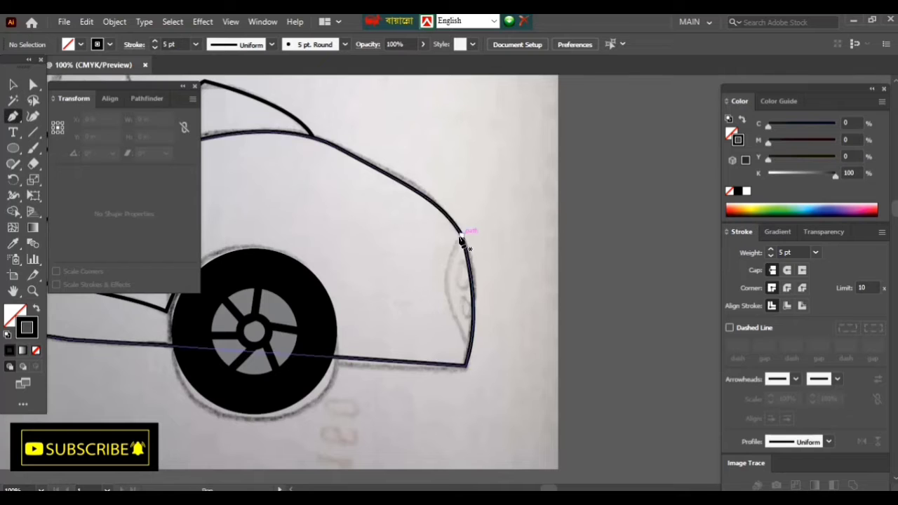
pyautogui.moveTo(469, 345); pyautogui.dragTo(516, 407)
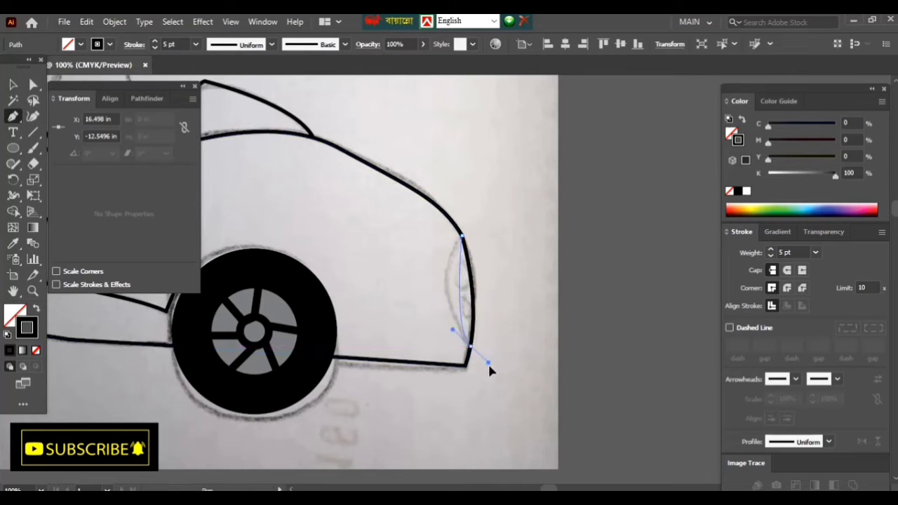
pyautogui.press('v')
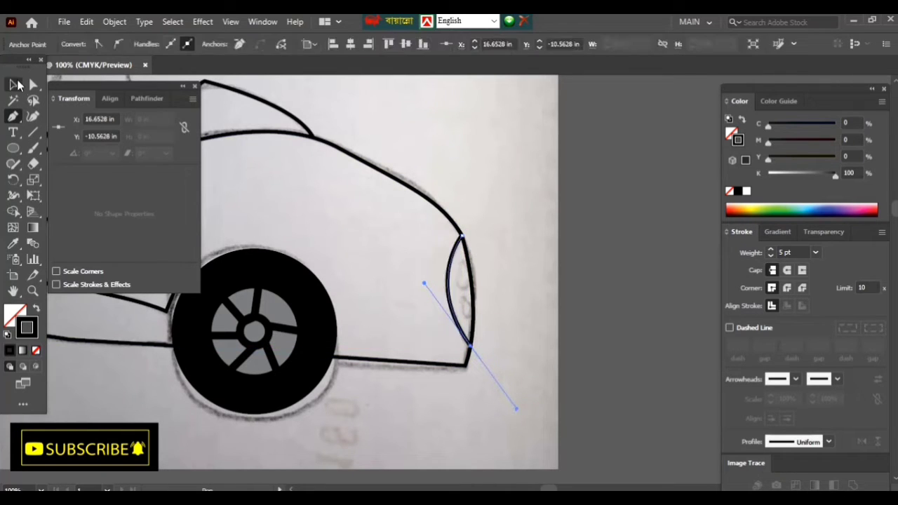
pyautogui.click(771, 250)
pyautogui.click(772, 250)
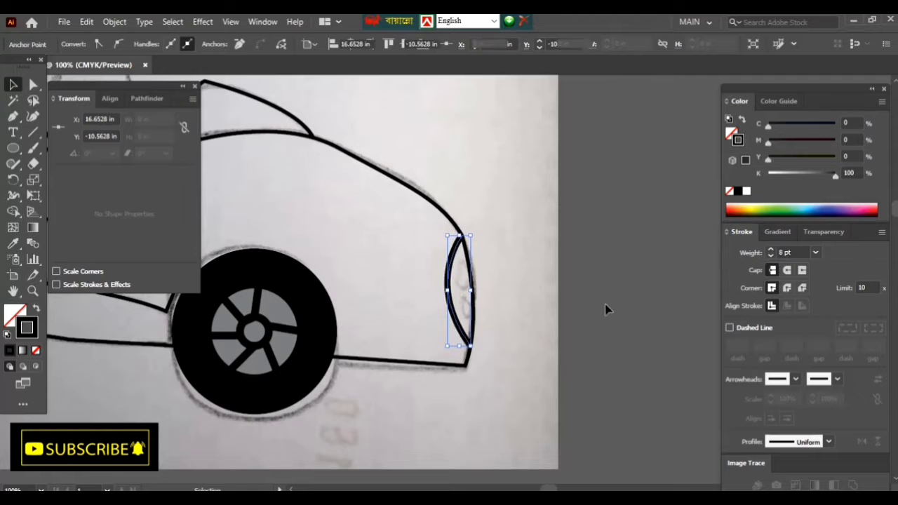
pyautogui.click(569, 334)
pyautogui.scroll(3, 498, 324)
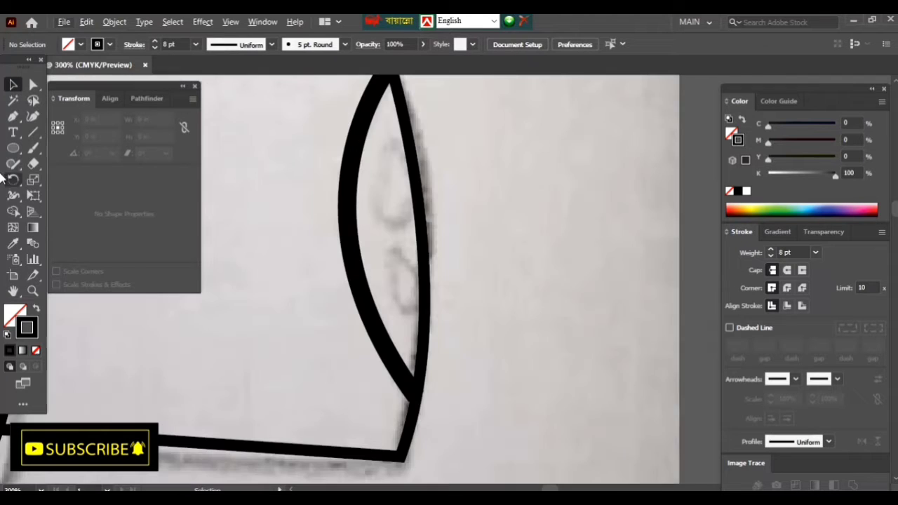
# Step: Draw a small solid black oval in the headlight and copy it straight below
pyautogui.press('l')
pyautogui.moveTo(382, 196); pyautogui.dragTo(405, 226)
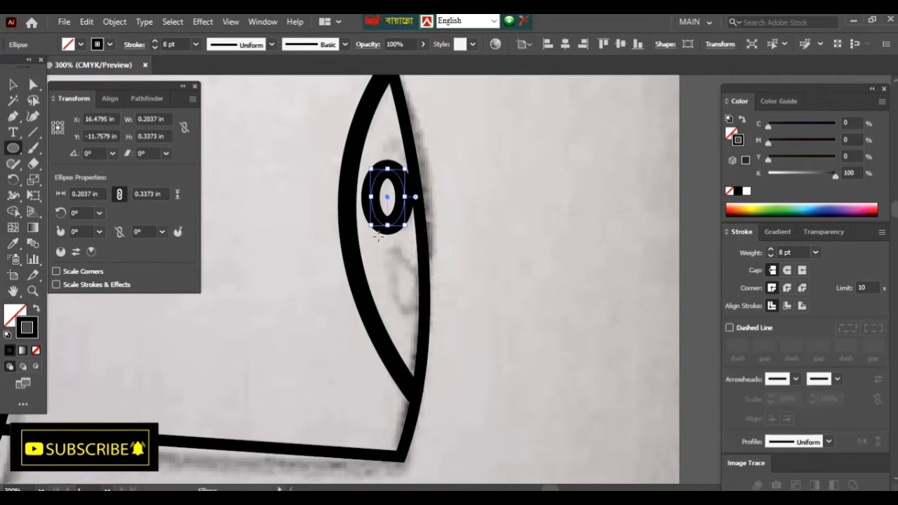
pyautogui.hotkey('shift', 'x')
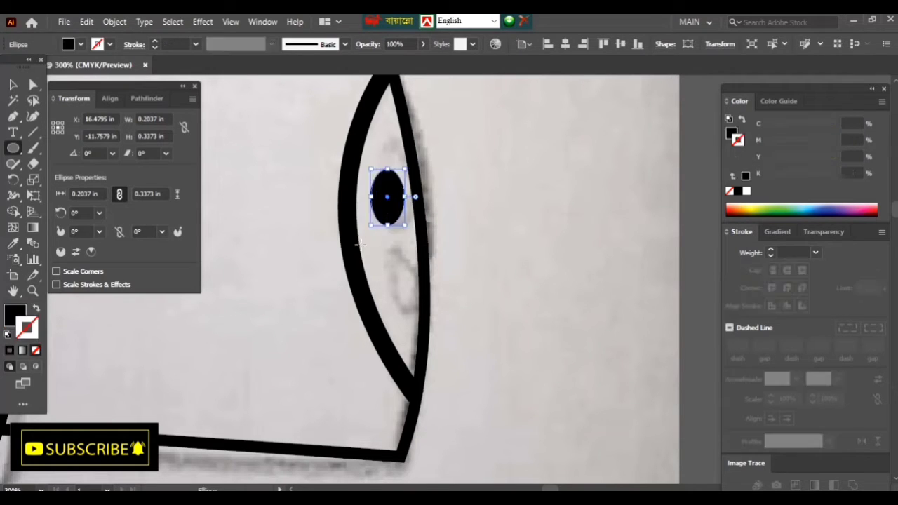
pyautogui.click(13, 84)
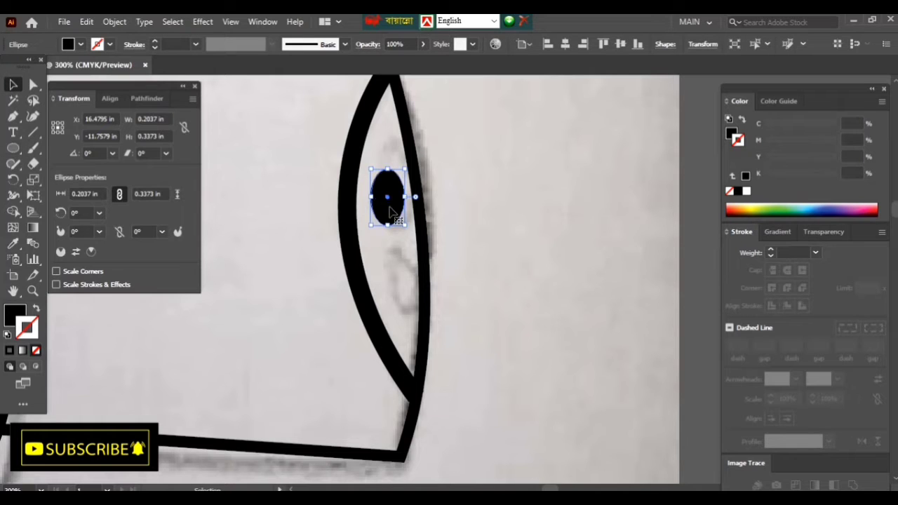
pyautogui.moveTo(390, 212)
pyautogui.mouseDown()
pyautogui.moveTo(393, 293)
pyautogui.moveTo(375, 285)
pyautogui.mouseUp()
# Step: Deselect the duplicated oval and pan and zoom to the driver's helmet sketch
pyautogui.click(601, 293)
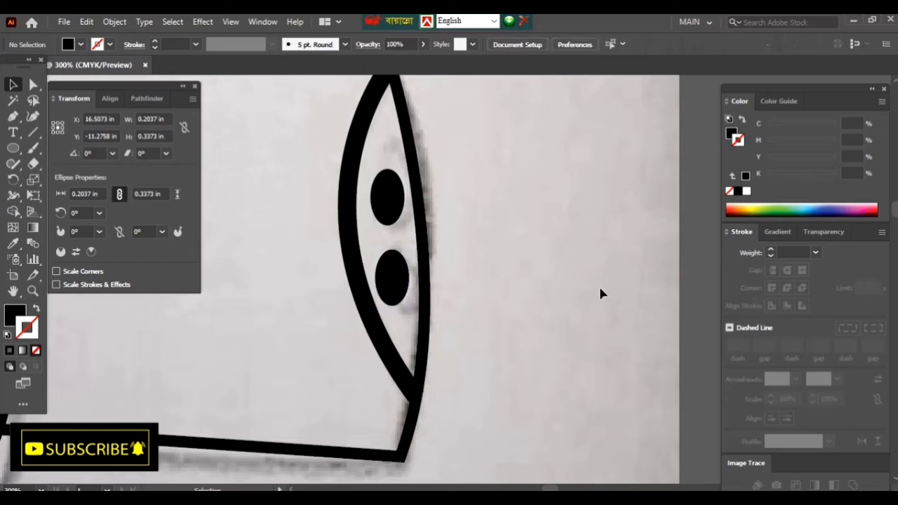
pyautogui.scroll(-4, 594, 293)
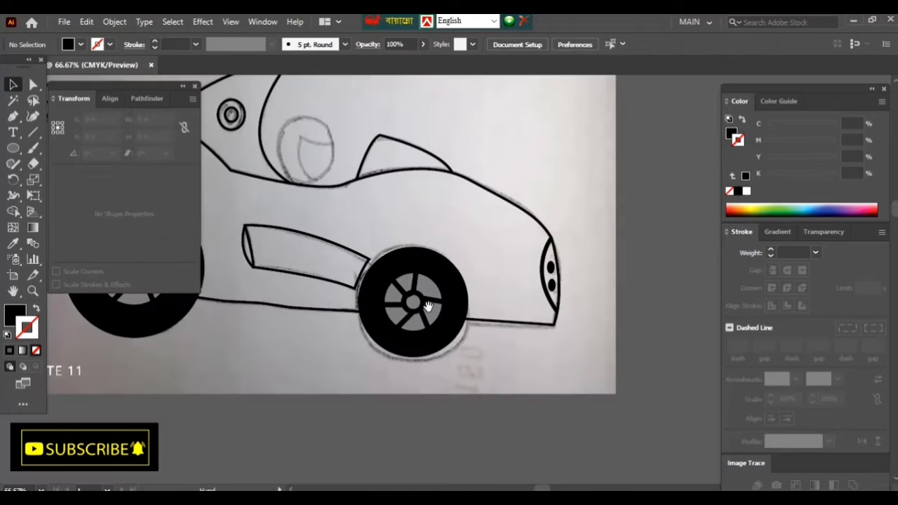
pyautogui.moveTo(397, 323); pyautogui.dragTo(445, 352)
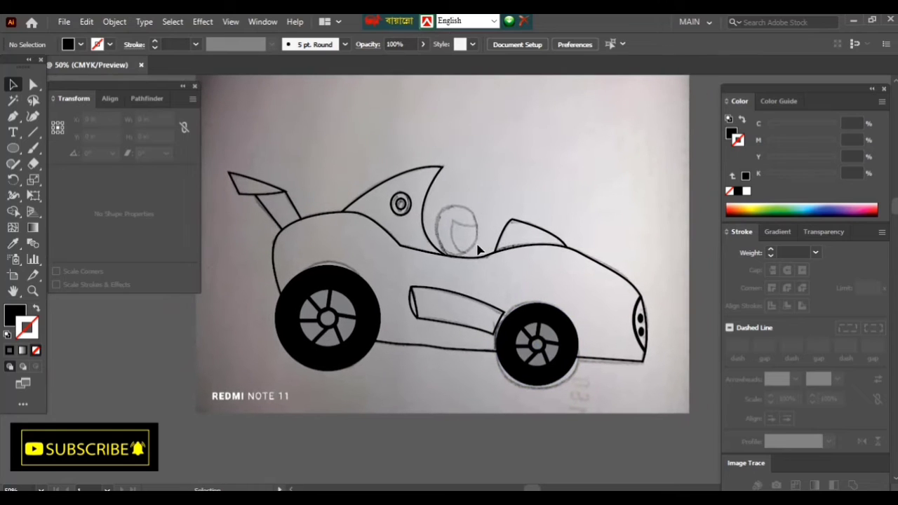
pyautogui.scroll(3, 484, 252)
pyautogui.moveTo(485, 253); pyautogui.dragTo(451, 296)
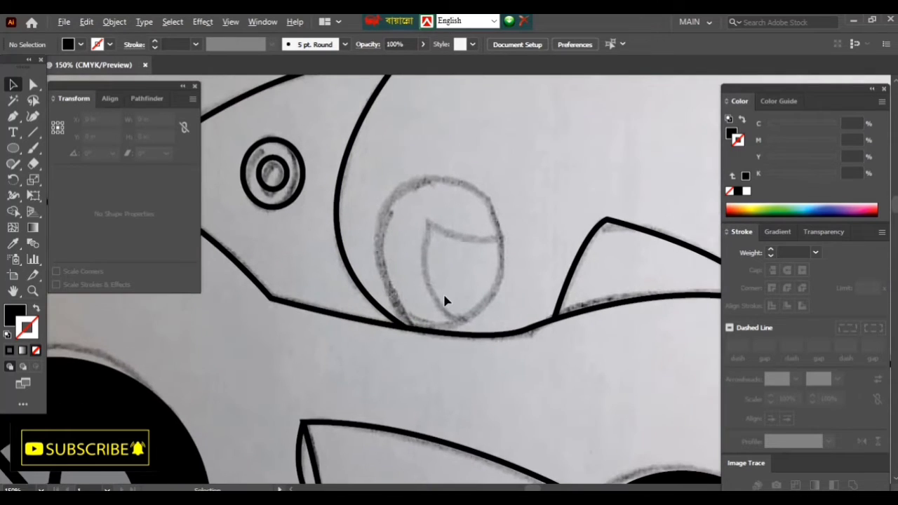
# Step: Trace the helmet with an unfilled 1.4464 by 1.8333 in oval with a 6 pt black outline
pyautogui.scroll(1, 445, 301)
pyautogui.click(12, 149)
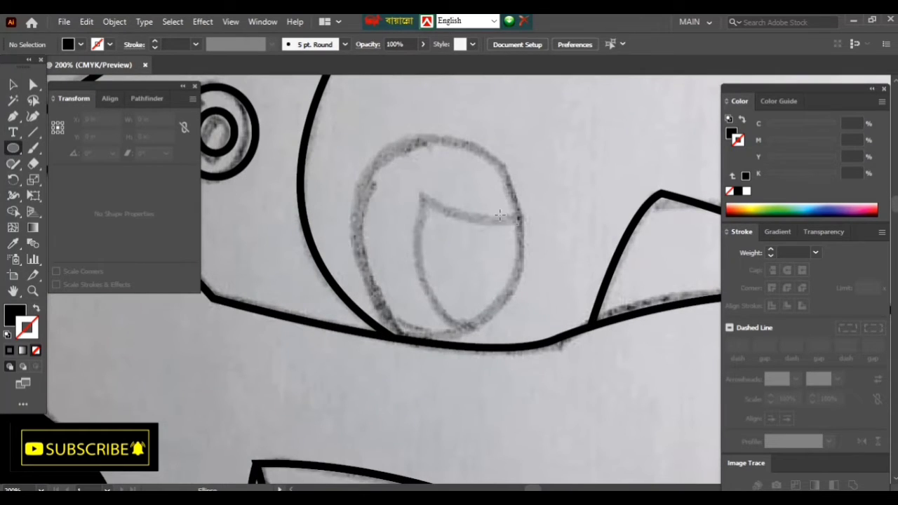
pyautogui.moveTo(354, 132); pyautogui.dragTo(515, 346)
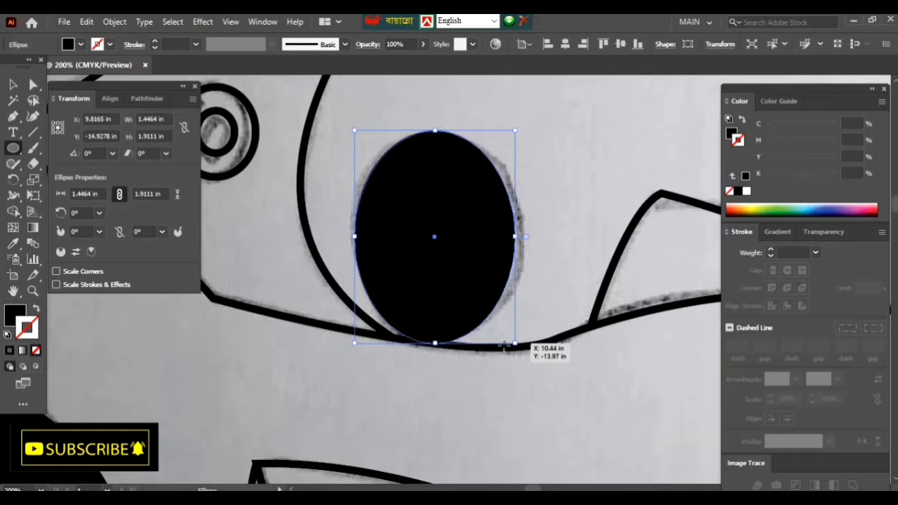
pyautogui.hotkey('shift', 'x')
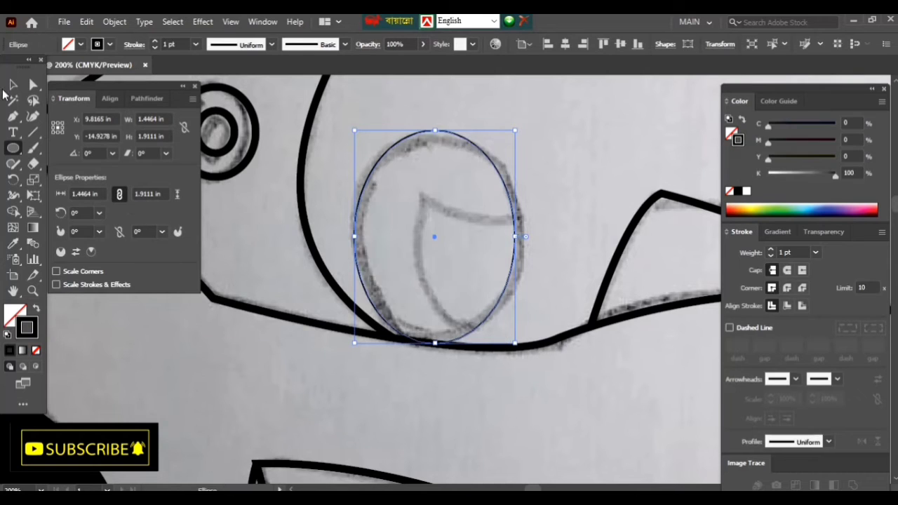
pyautogui.click(11, 84)
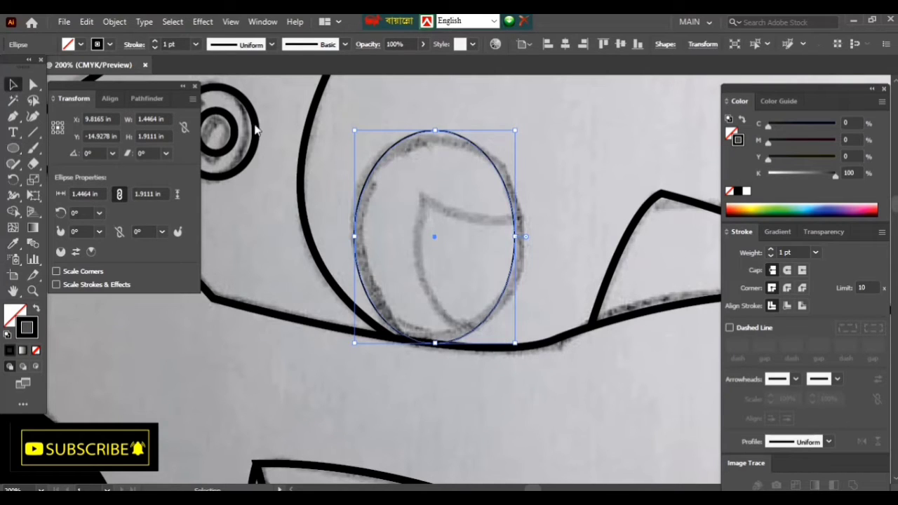
pyautogui.click(772, 250)
pyautogui.click(773, 250)
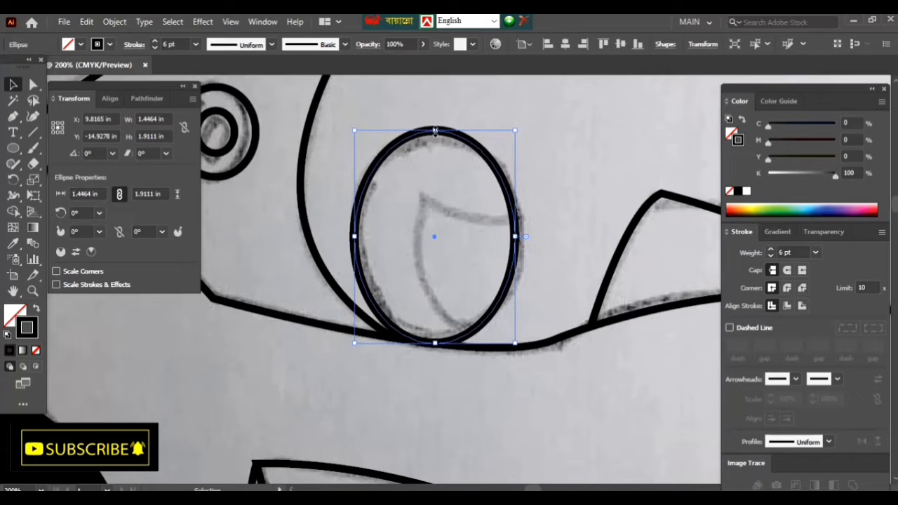
pyautogui.moveTo(435, 131); pyautogui.dragTo(435, 138)
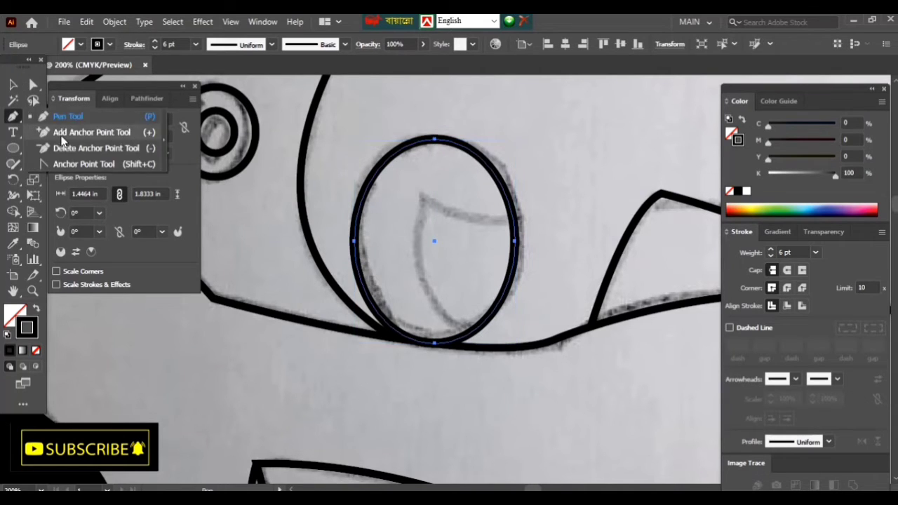
# Step: Add a new anchor on the helmet oval's upper right and select it
pyautogui.moveTo(13, 115); pyautogui.dragTo(85, 129)
pyautogui.click(500, 181)
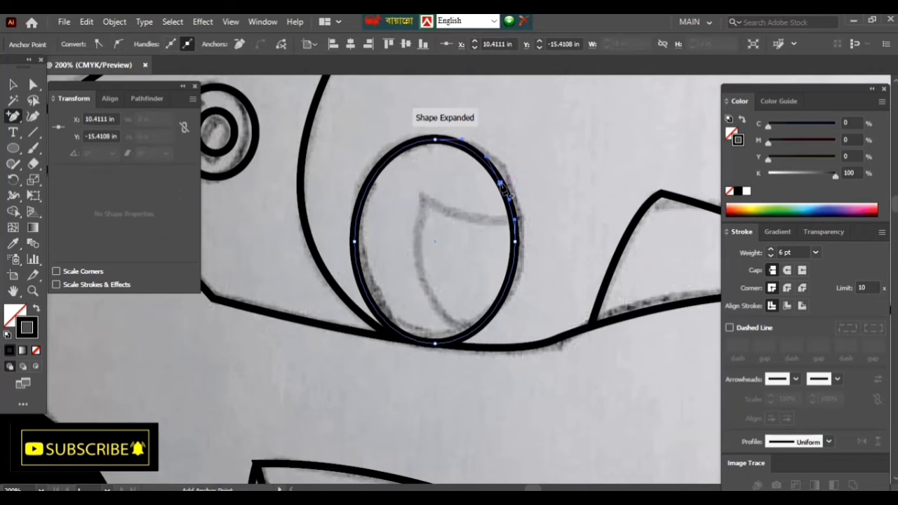
pyautogui.click(33, 84)
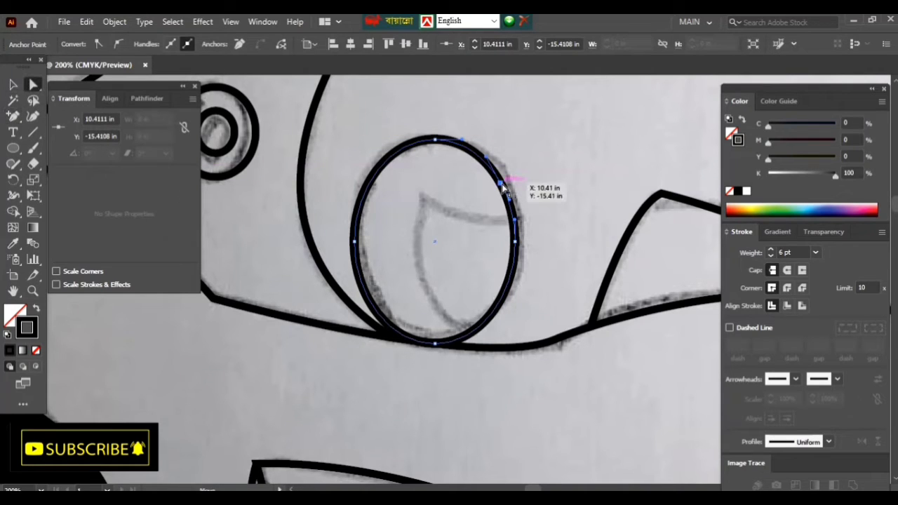
pyautogui.click(499, 191)
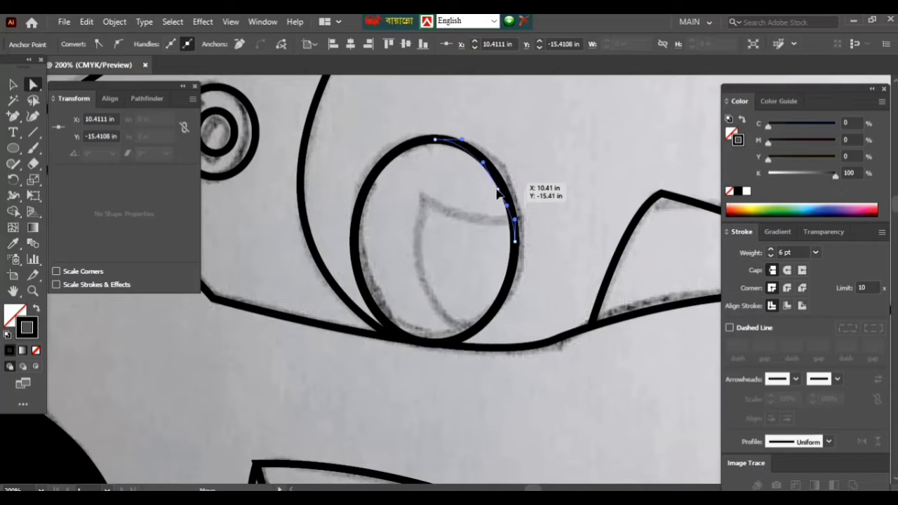
# Step: Drag the oval's top, upper-right and right anchors to follow the sketched helmet
pyautogui.click(512, 235)
pyautogui.moveTo(516, 245); pyautogui.dragTo(513, 260)
pyautogui.moveTo(430, 142); pyautogui.dragTo(426, 146)
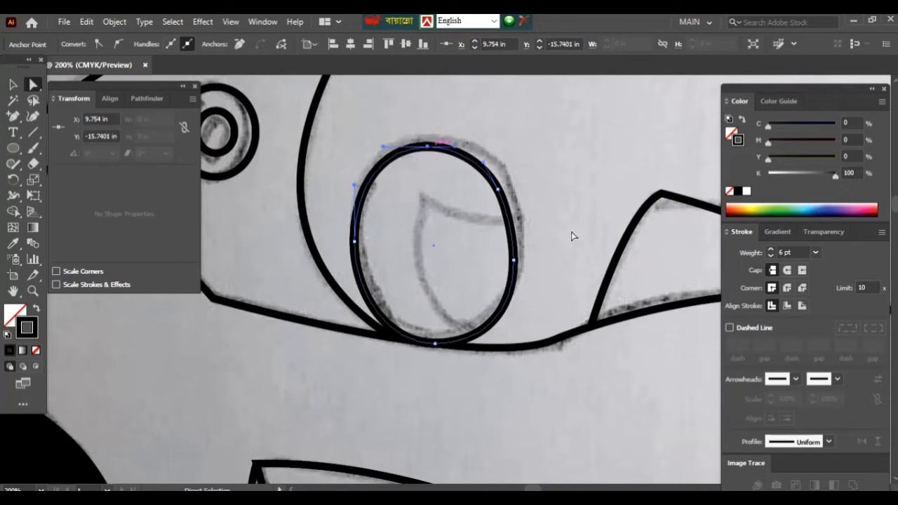
pyautogui.moveTo(499, 190); pyautogui.dragTo(503, 188)
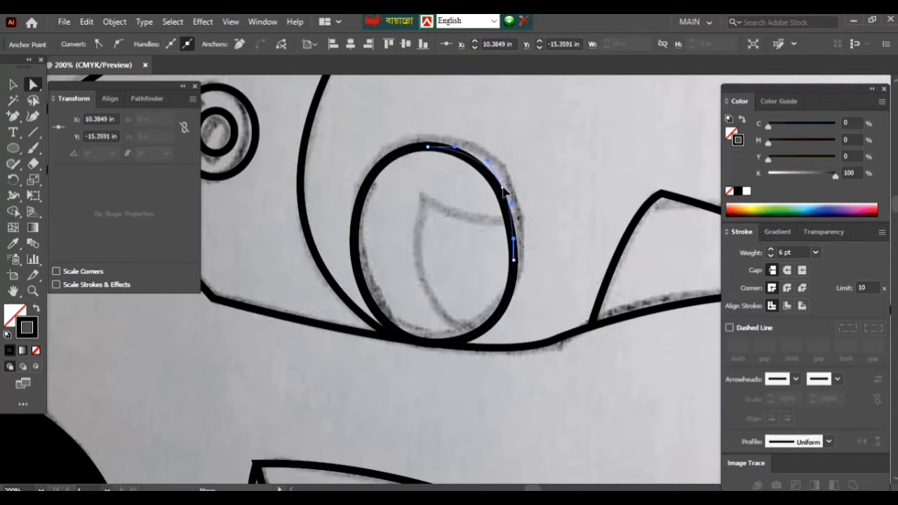
pyautogui.moveTo(515, 258); pyautogui.dragTo(520, 256)
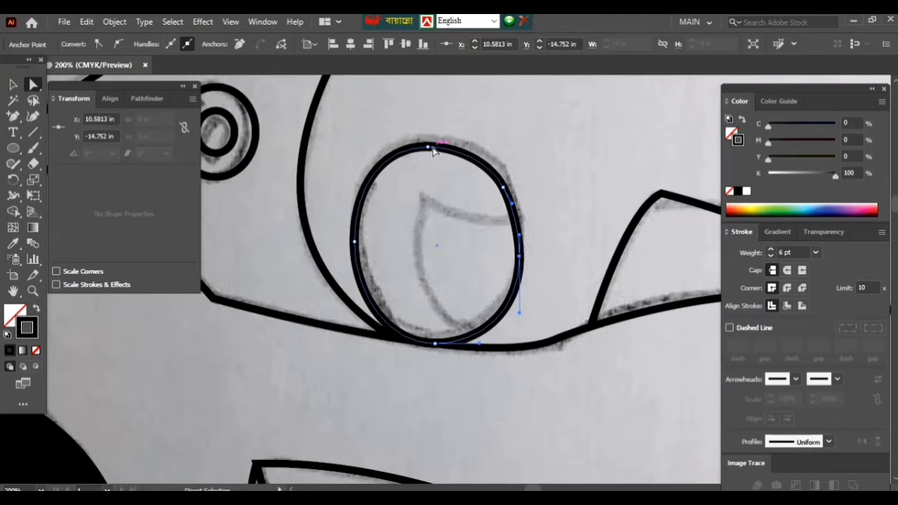
pyautogui.moveTo(433, 150); pyautogui.dragTo(435, 144)
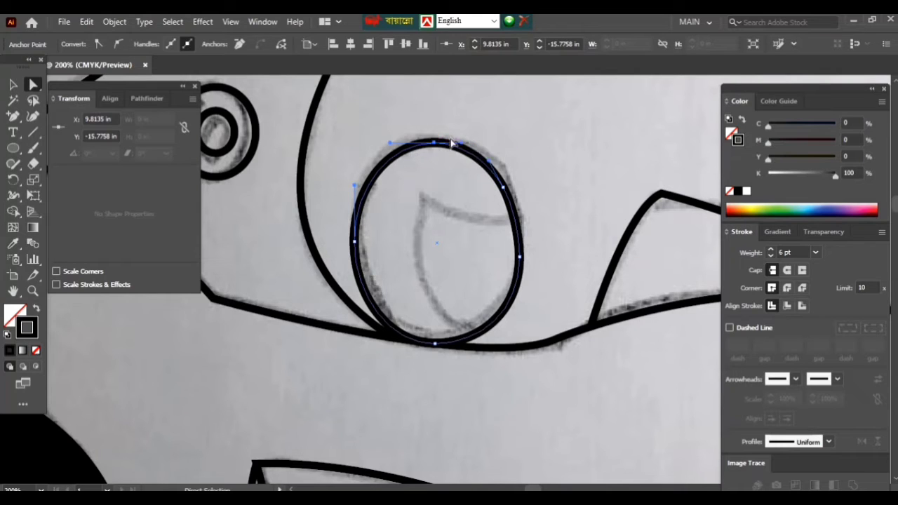
pyautogui.click(13, 85)
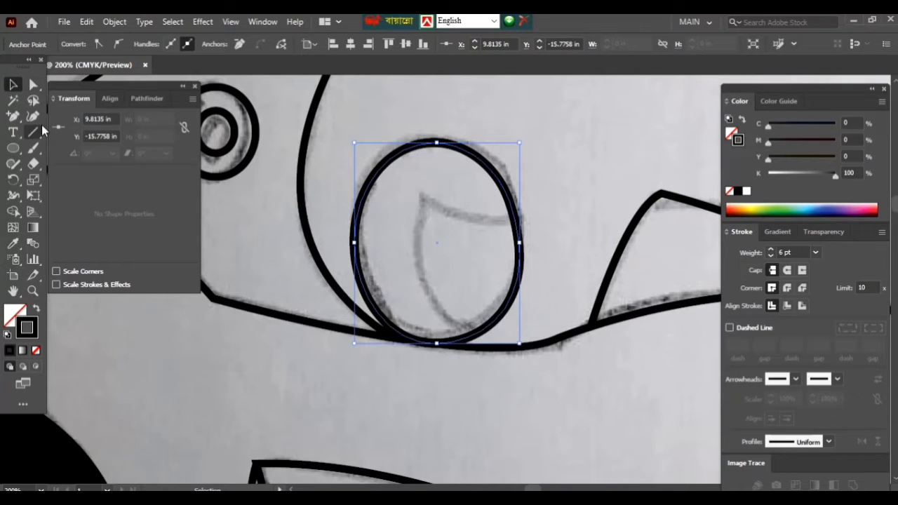
pyautogui.click(283, 361)
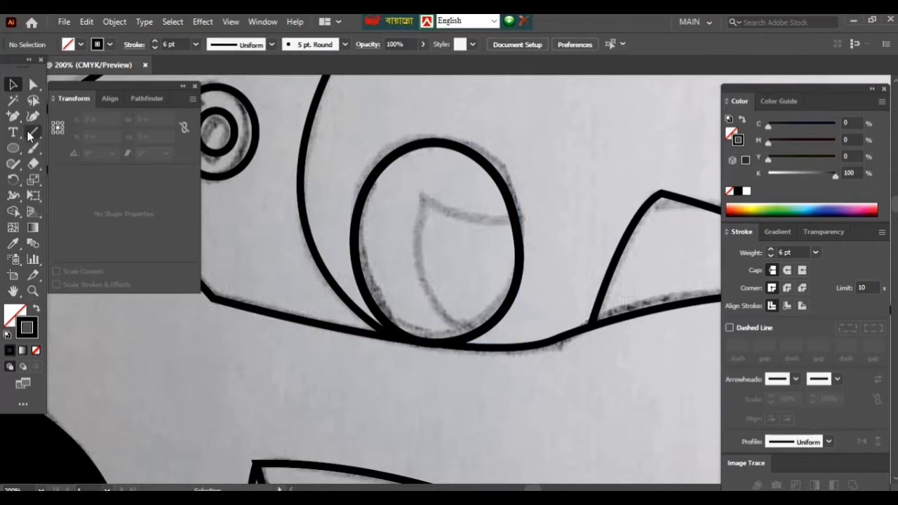
# Step: Trace a pointed, curved visor line inside the helmet oval with the Pen tool
pyautogui.rightClick(14, 115)
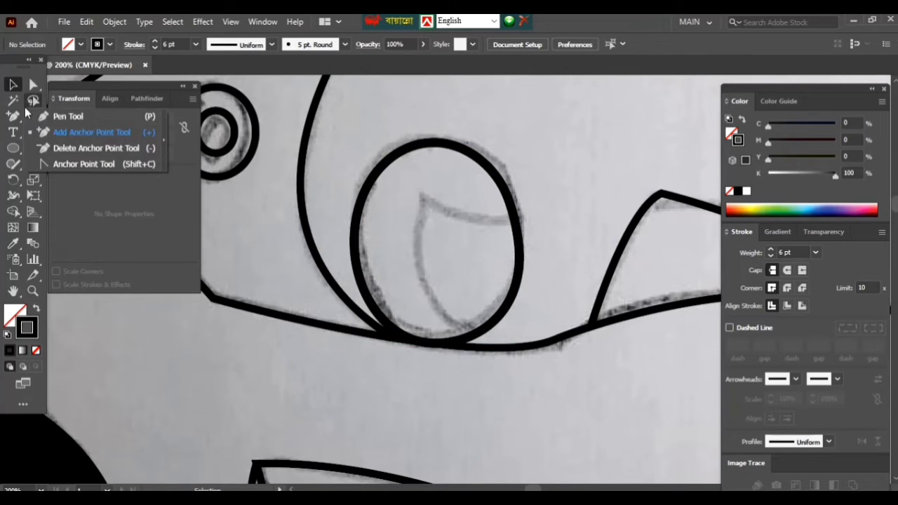
pyautogui.click(63, 117)
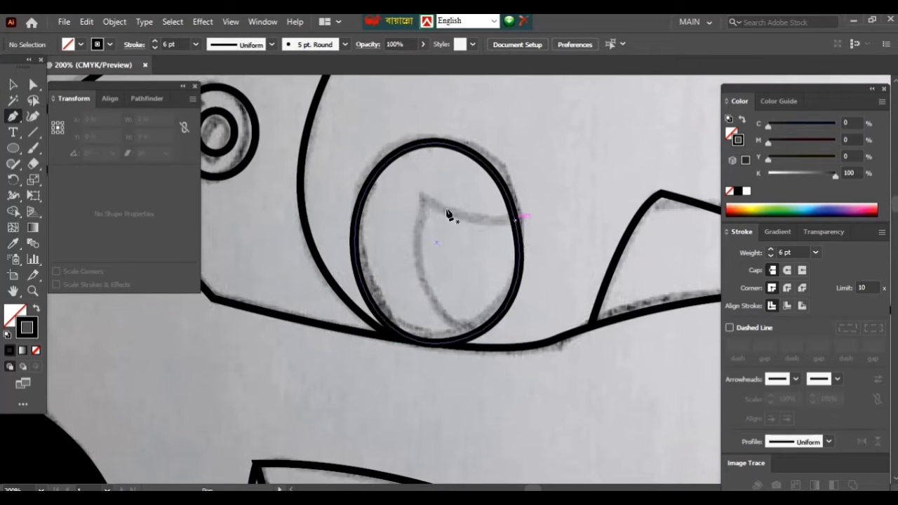
pyautogui.click(515, 220)
pyautogui.moveTo(422, 195); pyautogui.dragTo(418, 172)
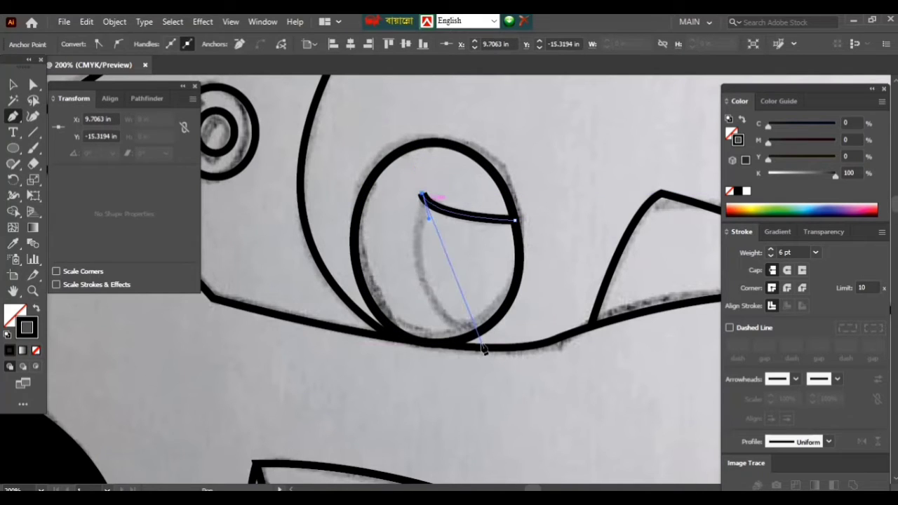
pyautogui.moveTo(480, 331); pyautogui.dragTo(578, 375)
pyautogui.click(13, 84)
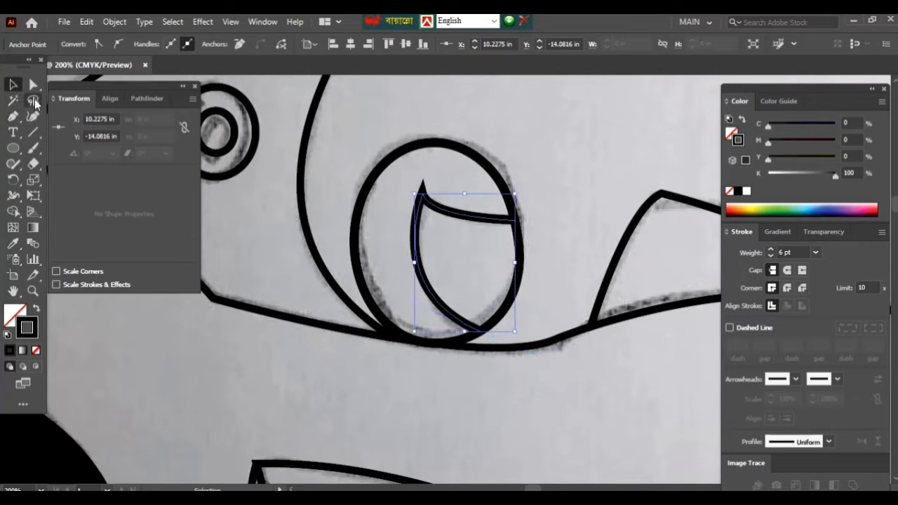
pyautogui.click(525, 377)
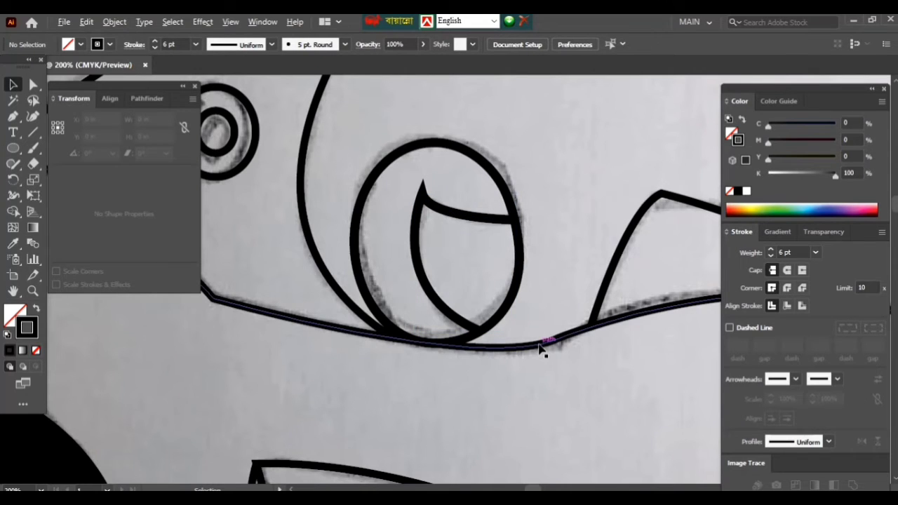
# Step: Drag the placed pencil sketch photo off to the left, leaving the traced car clear
pyautogui.hotkey('ctrl', '0')
pyautogui.moveTo(489, 360); pyautogui.dragTo(452, 276)
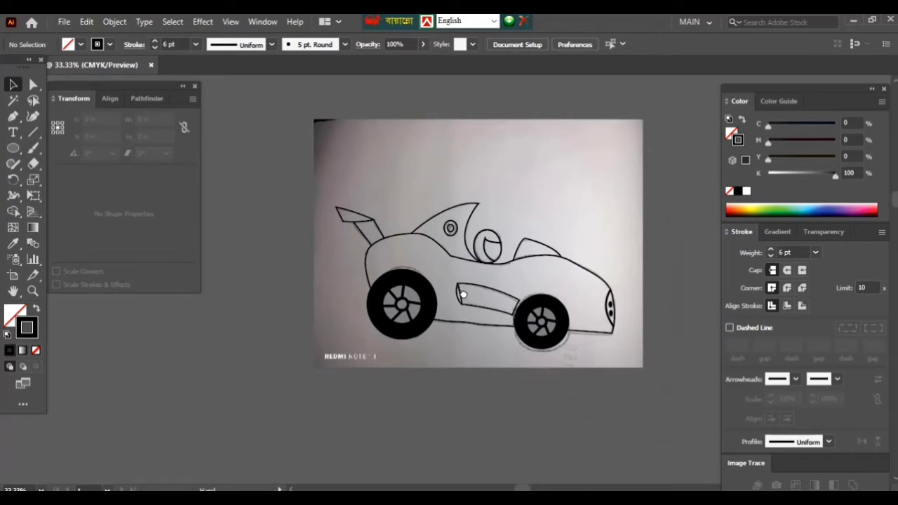
pyautogui.scroll(1, 547, 330)
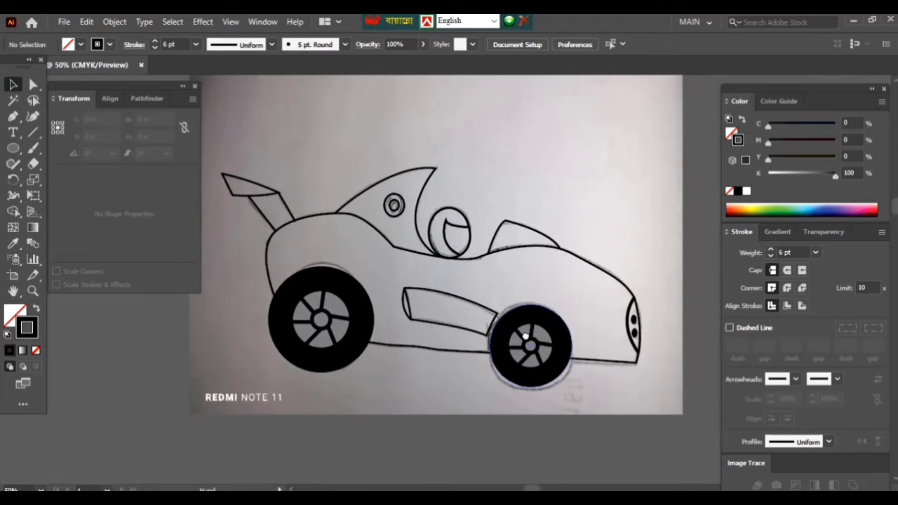
pyautogui.moveTo(547, 329); pyautogui.dragTo(520, 337)
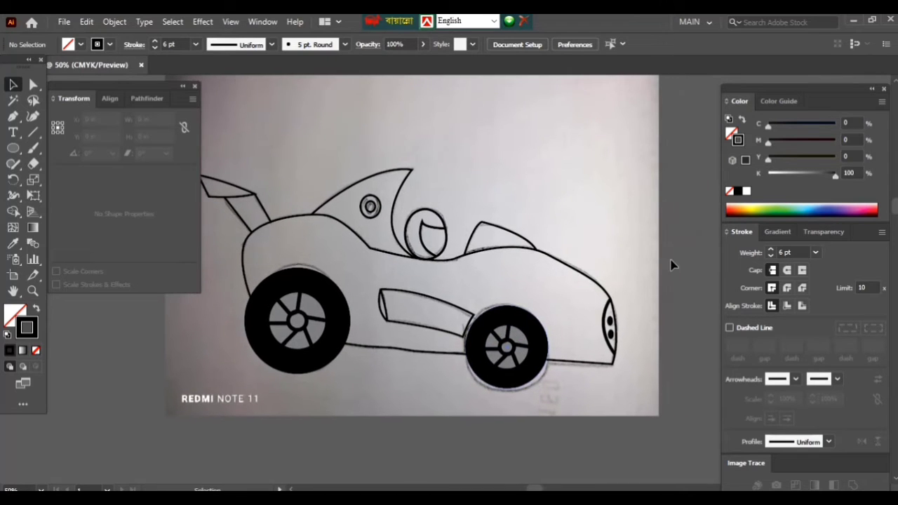
pyautogui.click(523, 250)
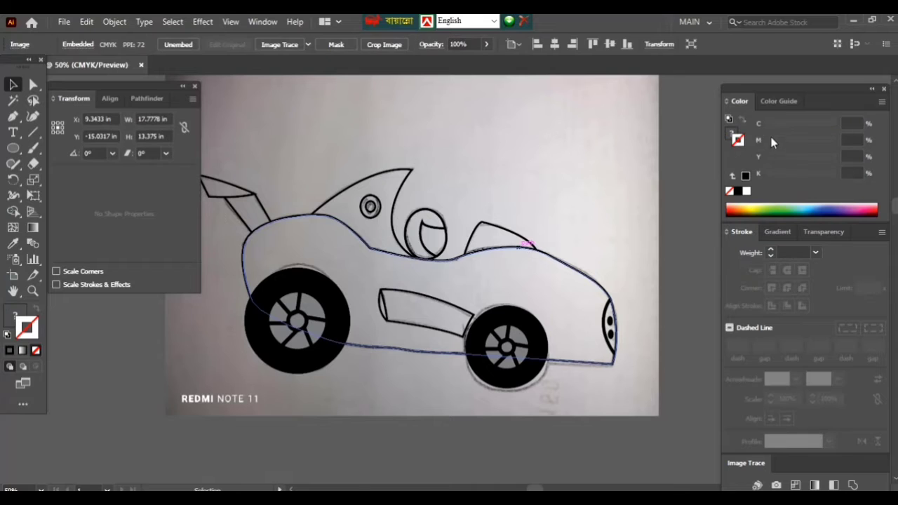
pyautogui.click(679, 147)
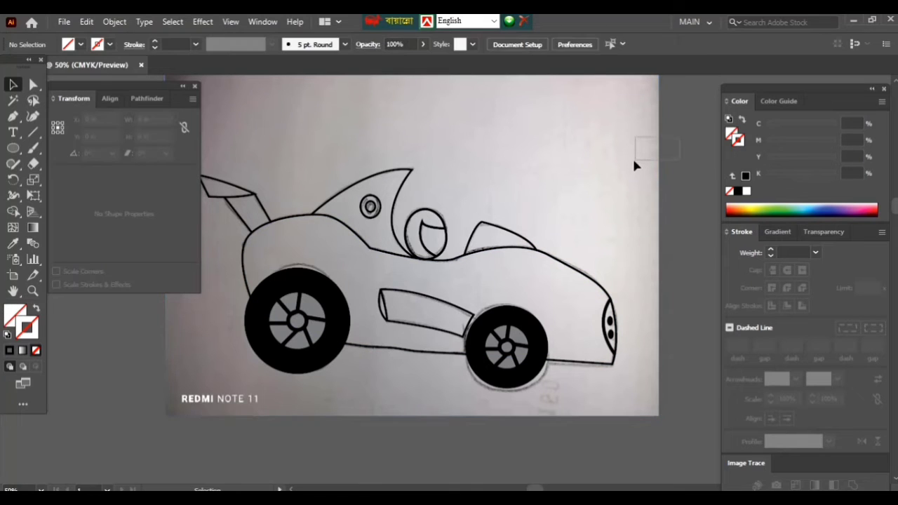
pyautogui.click(588, 200)
pyautogui.scroll(-2, 587, 200)
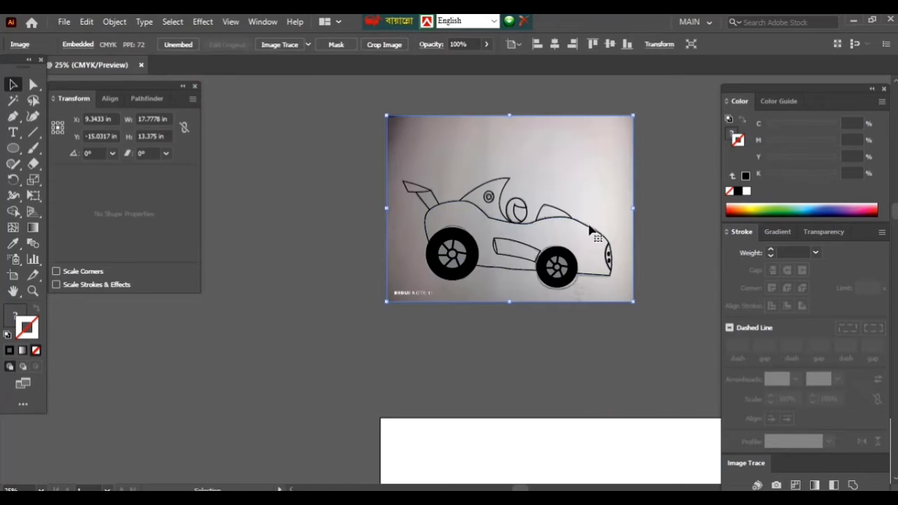
pyautogui.moveTo(591, 160); pyautogui.dragTo(338, 157)
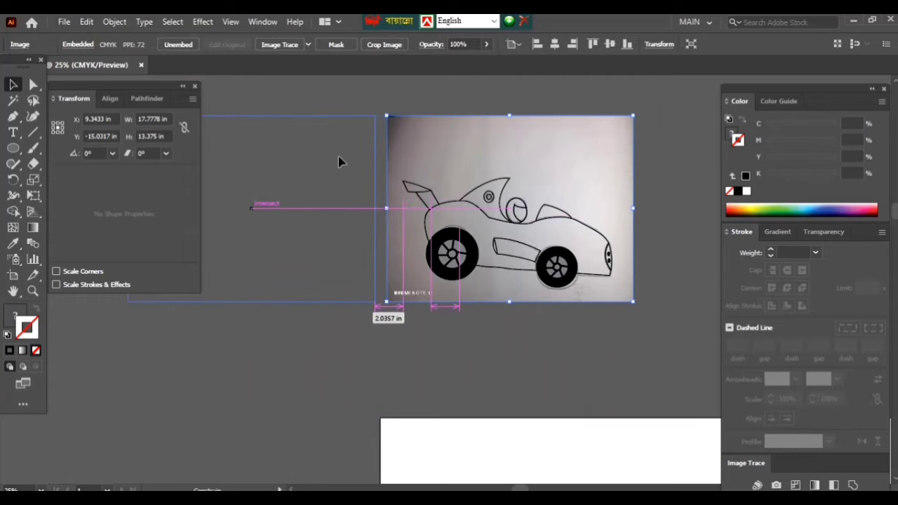
pyautogui.moveTo(462, 337)
pyautogui.mouseDown()
pyautogui.moveTo(543, 344)
pyautogui.moveTo(515, 357)
pyautogui.mouseUp()
pyautogui.click(543, 344)
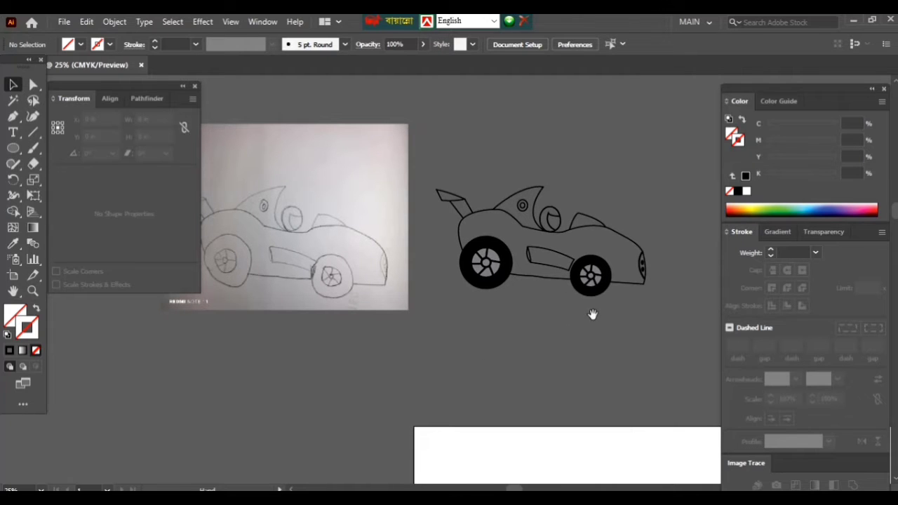
pyautogui.scroll(2, 617, 306)
pyautogui.moveTo(638, 307); pyautogui.dragTo(576, 367)
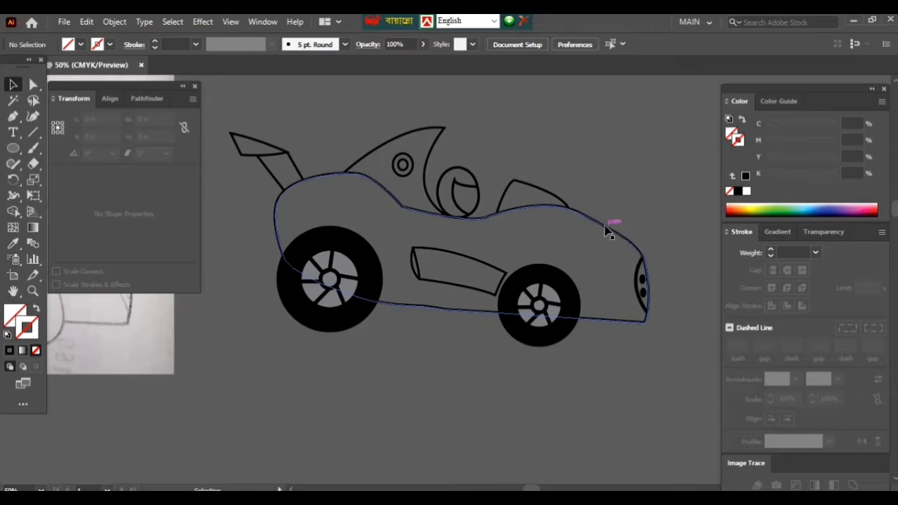
# Step: Fill the car body outline with solid red, CMYK 0/100/100/0
pyautogui.click(601, 251)
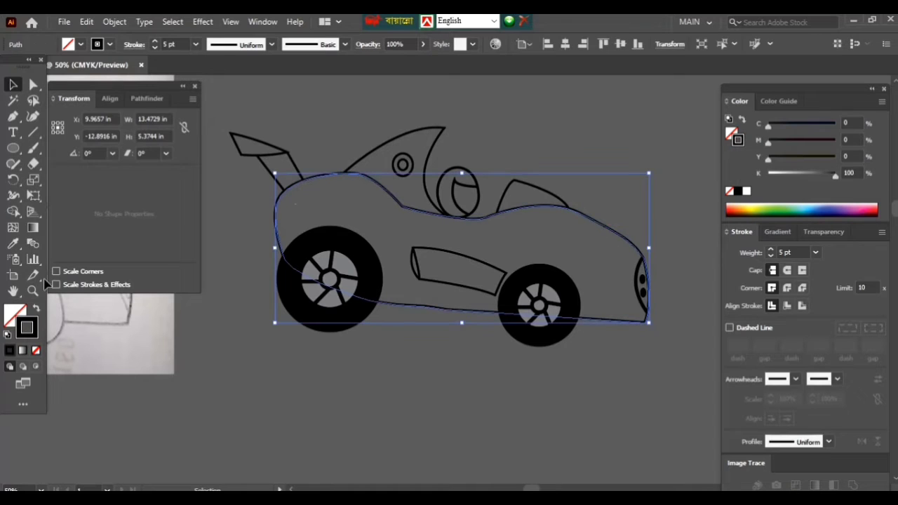
pyautogui.click(17, 322)
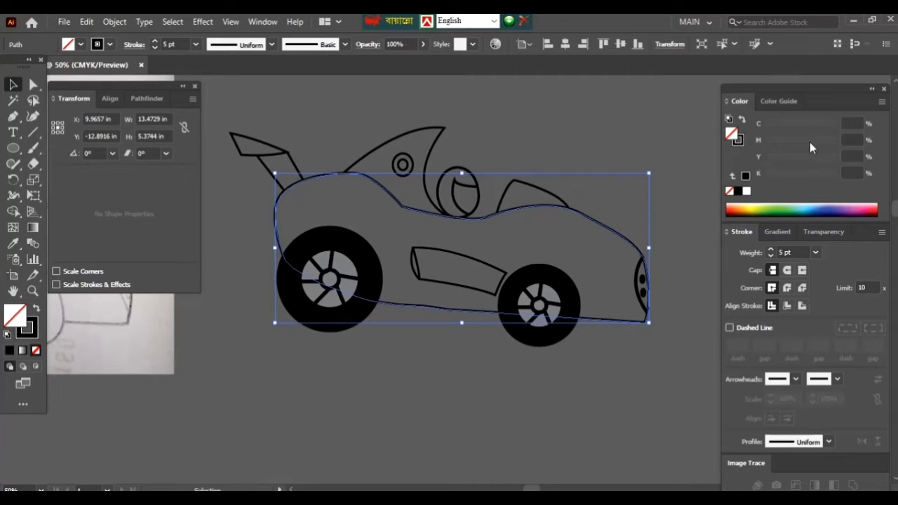
pyautogui.click(821, 164)
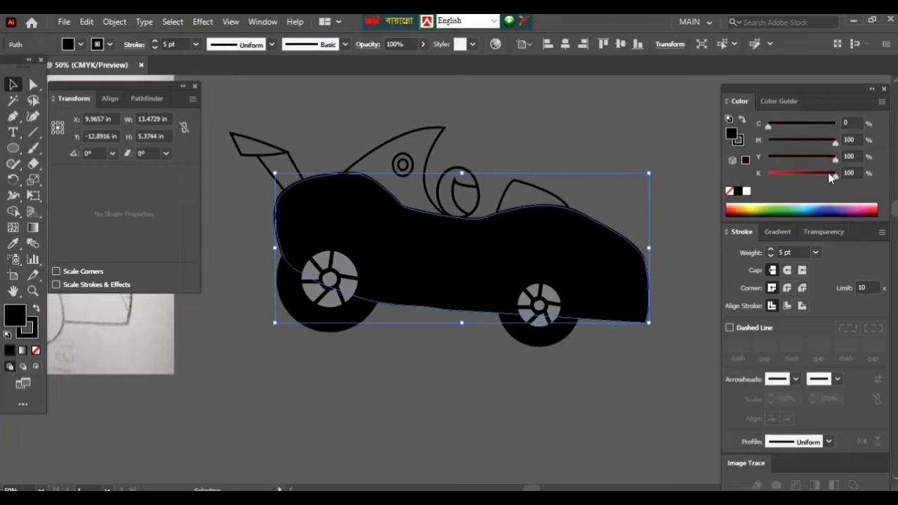
pyautogui.moveTo(785, 176); pyautogui.dragTo(765, 174)
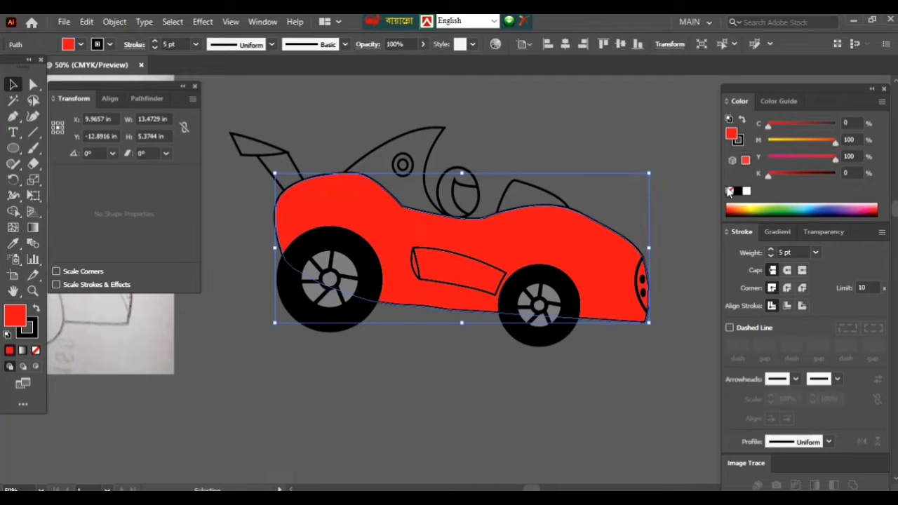
pyautogui.click(481, 383)
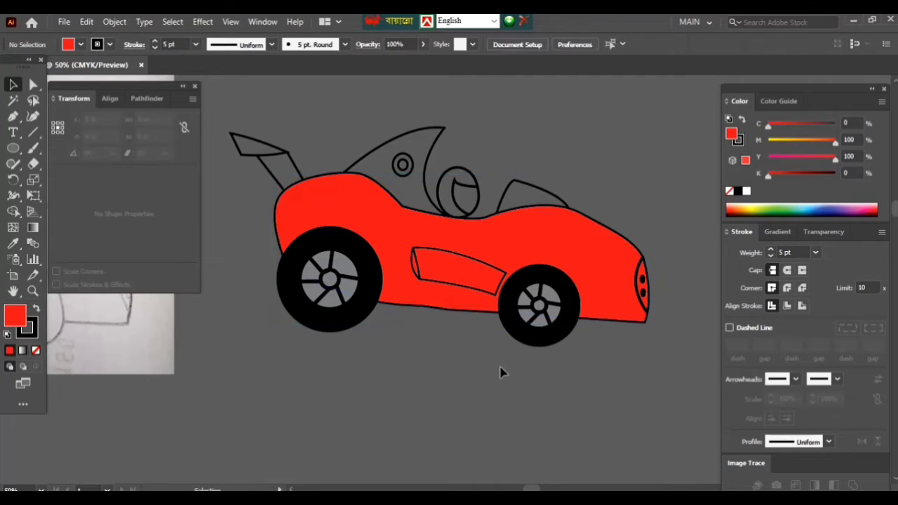
# Step: Fill the long side intake between the wheels with white
pyautogui.click(459, 260)
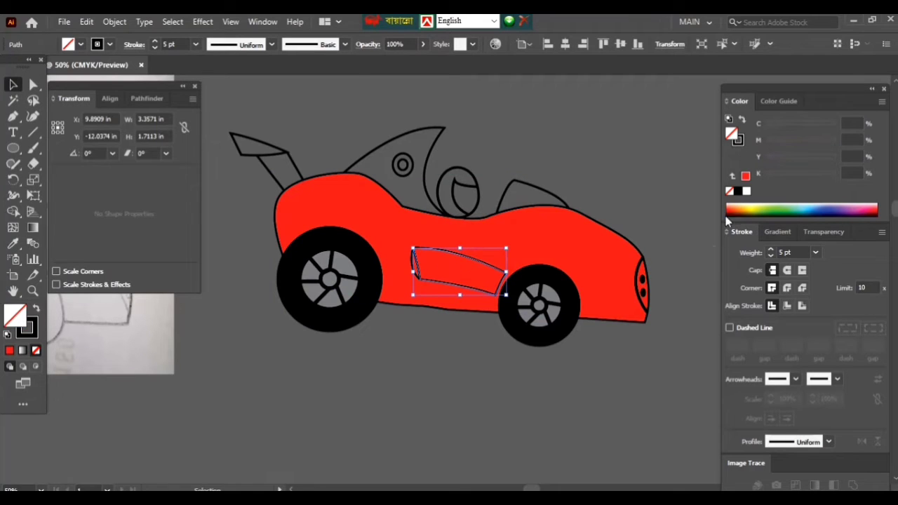
pyautogui.click(745, 191)
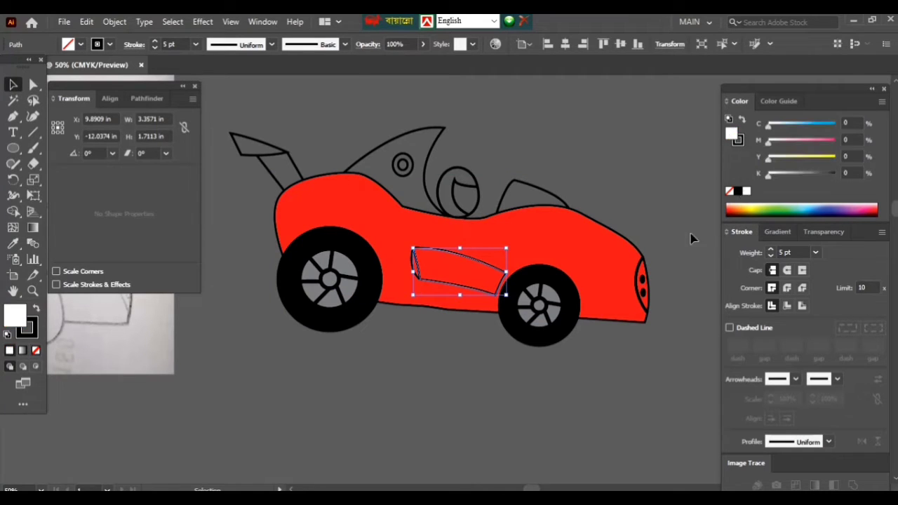
pyautogui.click(450, 328)
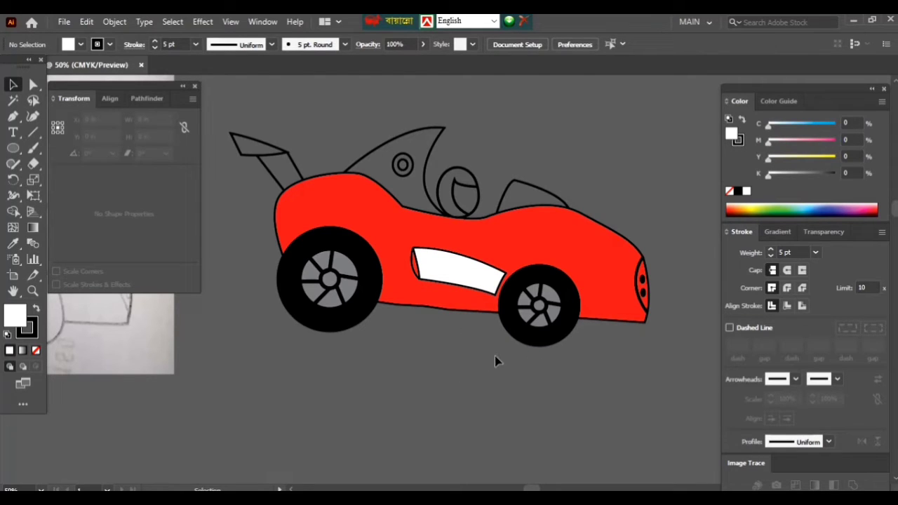
pyautogui.click(442, 133)
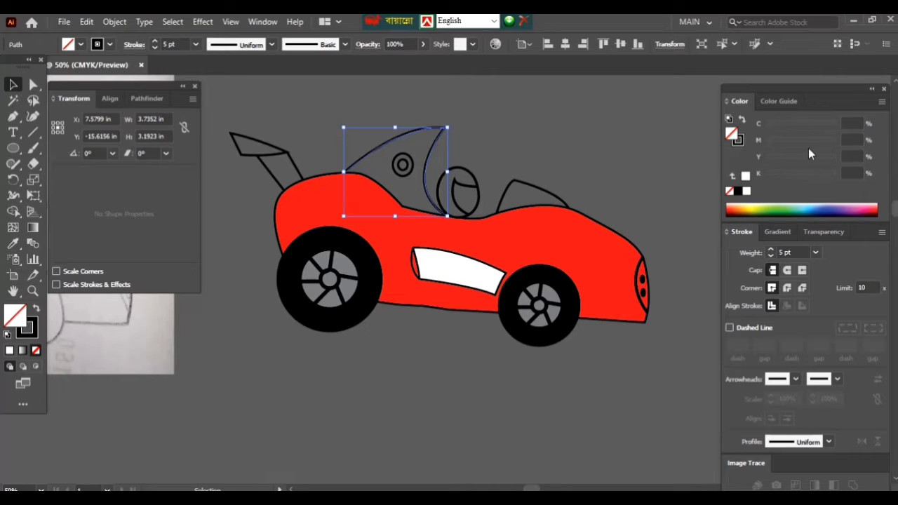
# Step: Try magenta, red, white and blue on the fairing, settling on green (C100 Y100)
pyautogui.moveTo(816, 144); pyautogui.dragTo(844, 184)
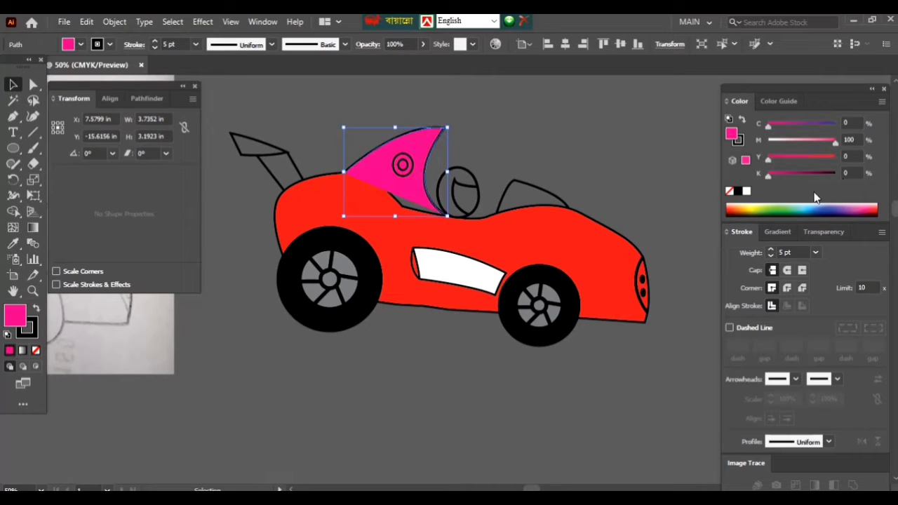
pyautogui.moveTo(823, 160); pyautogui.dragTo(862, 160)
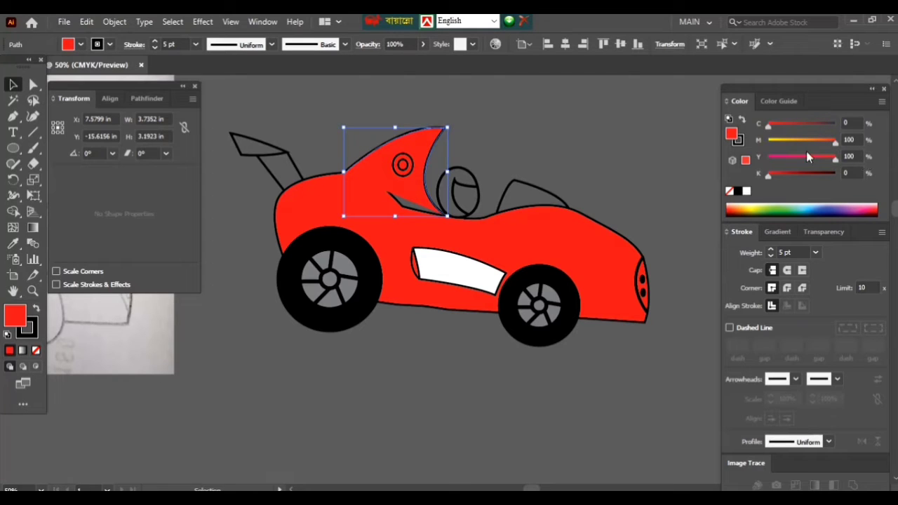
pyautogui.click(745, 191)
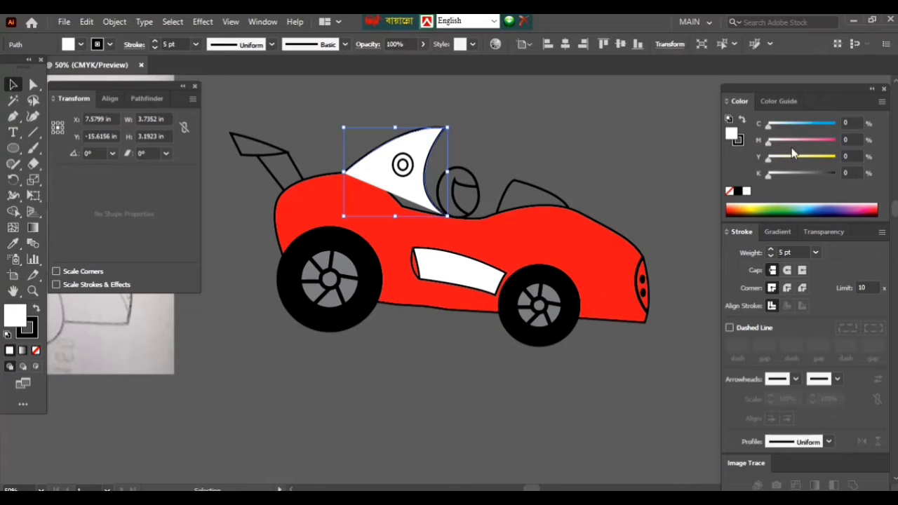
pyautogui.moveTo(789, 129); pyautogui.dragTo(895, 146)
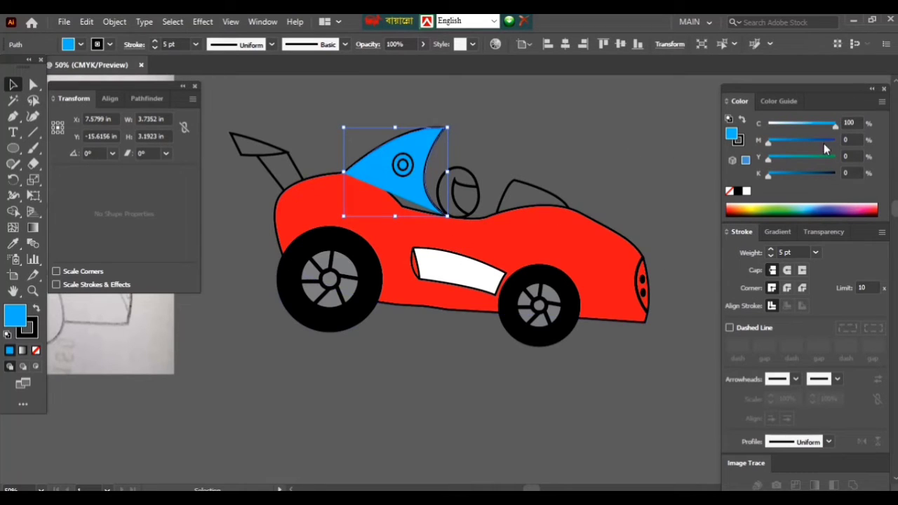
pyautogui.moveTo(832, 141); pyautogui.dragTo(859, 149)
pyautogui.moveTo(793, 144)
pyautogui.mouseDown()
pyautogui.moveTo(768, 143)
pyautogui.moveTo(873, 156)
pyautogui.mouseUp()
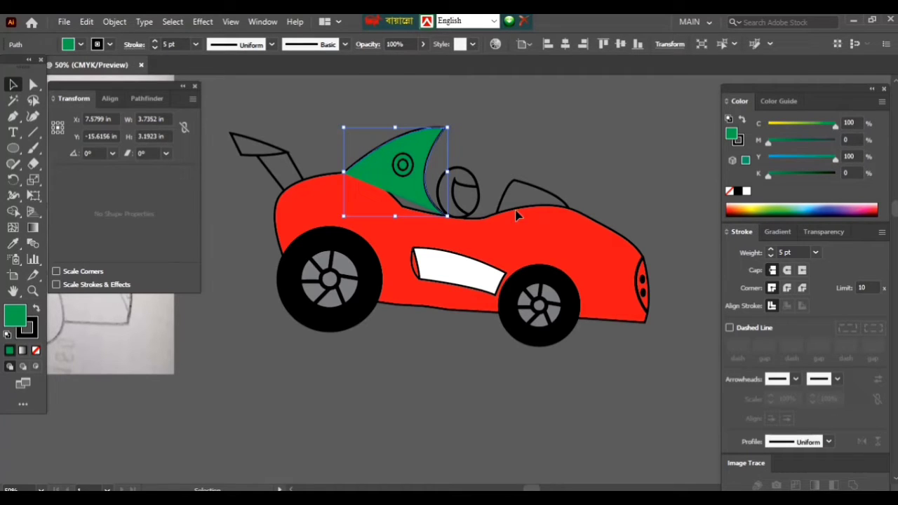
pyautogui.moveTo(466, 209); pyautogui.dragTo(499, 201)
# Step: Extend the fairing's lower edge down along the car body line with new path points
pyautogui.press('p')
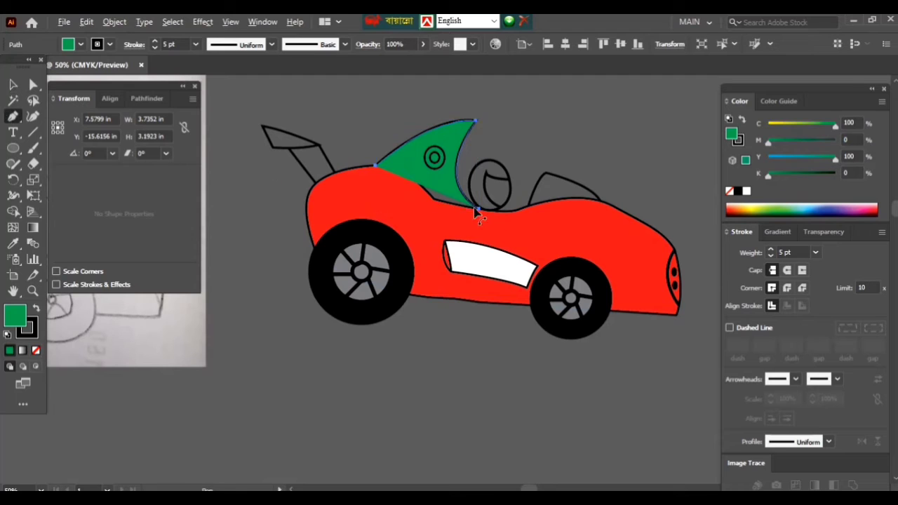
pyautogui.scroll(5, 491, 253)
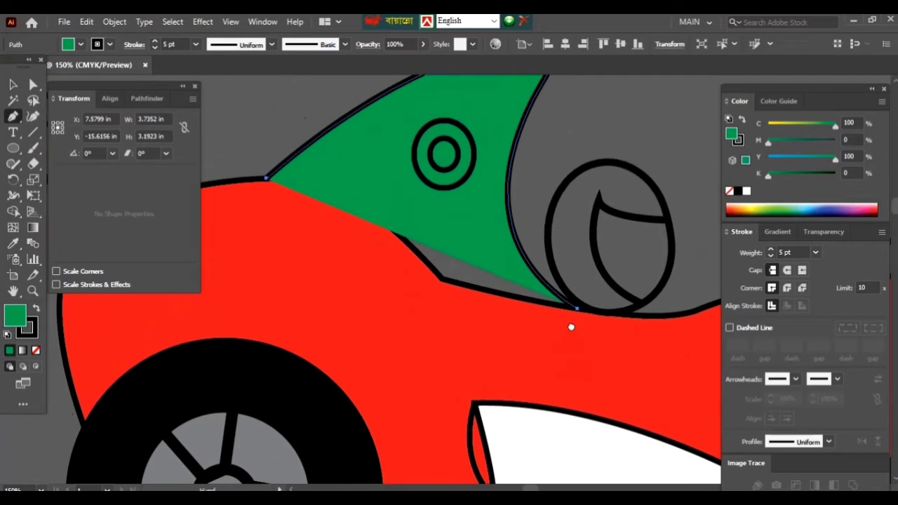
pyautogui.click(578, 311)
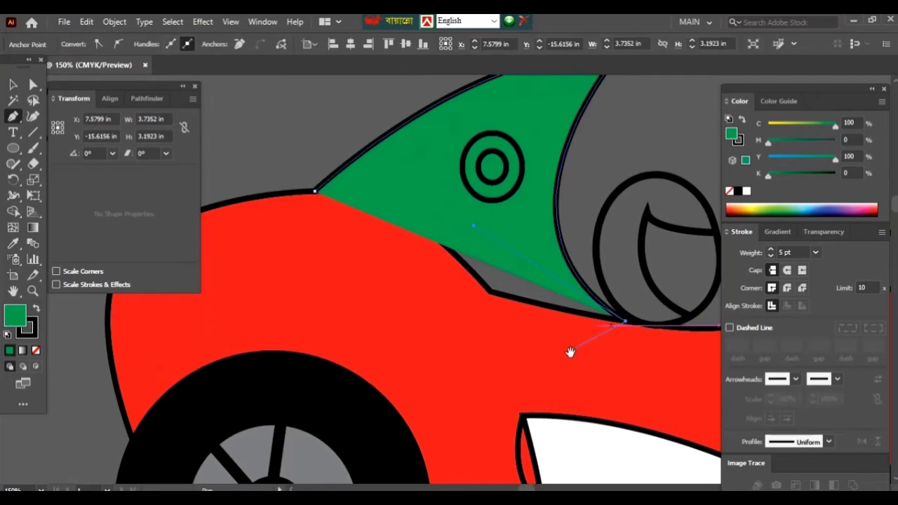
pyautogui.click(572, 350)
pyautogui.moveTo(443, 334); pyautogui.dragTo(388, 270)
pyautogui.click(337, 237)
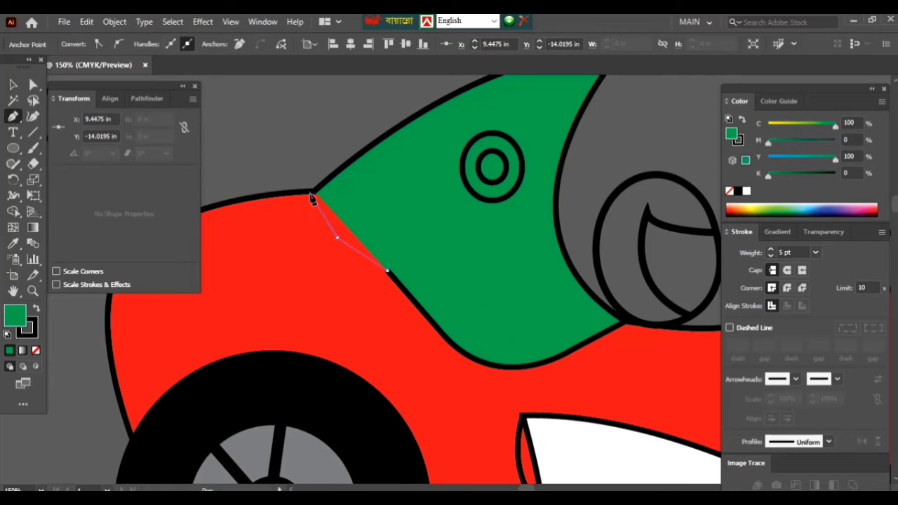
pyautogui.click(315, 194)
# Step: Send the green fairing behind the red body and zoom out to the whole car
pyautogui.press('v')
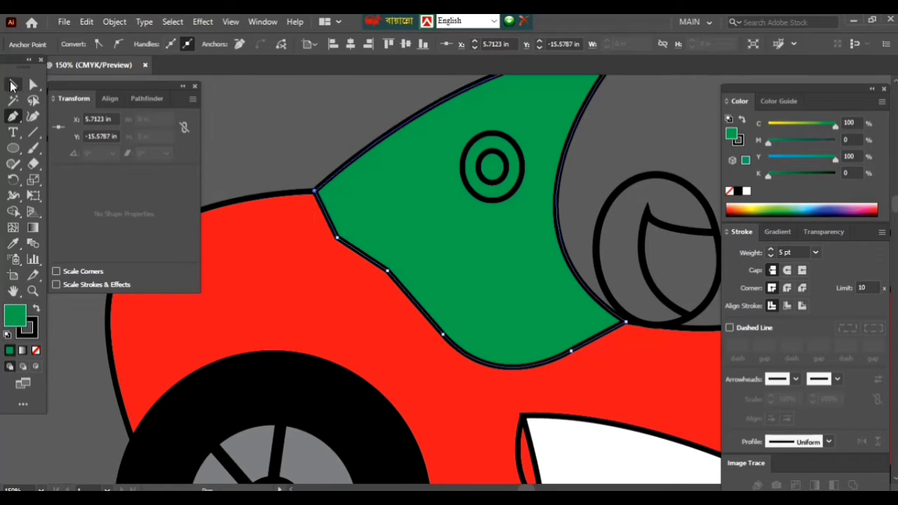
pyautogui.click(433, 228)
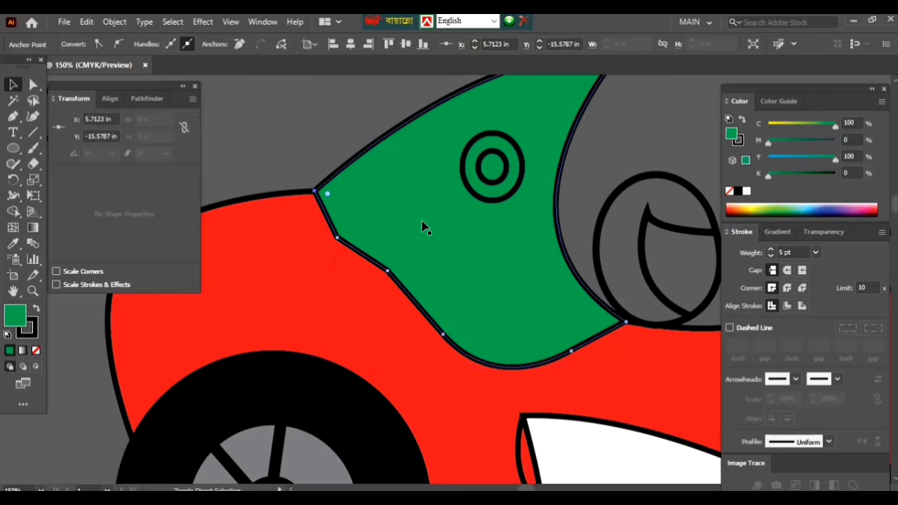
pyautogui.hotkey('ctrl', '[')
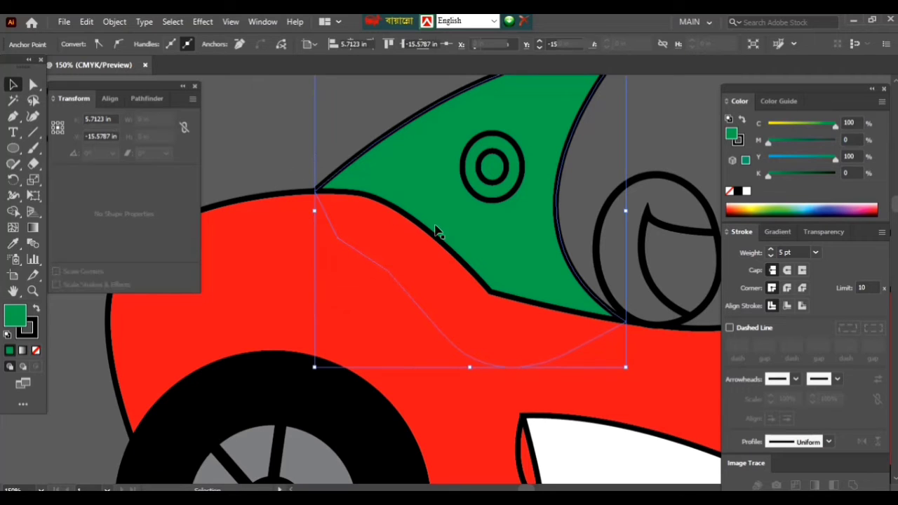
pyautogui.hotkey('ctrl', 'shift', 'a')
pyautogui.hotkey('ctrl', '-')
pyautogui.hotkey('ctrl', '-')
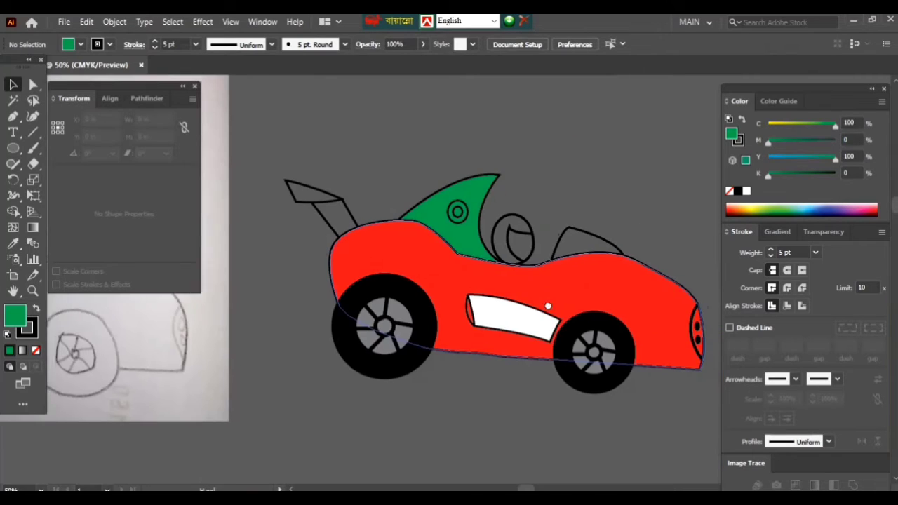
pyautogui.hscroll(1, 540, 204)
# Step: Fill the windshield near-white by setting cyan to 0 and black to 5%
pyautogui.hscroll(1, 525, 261)
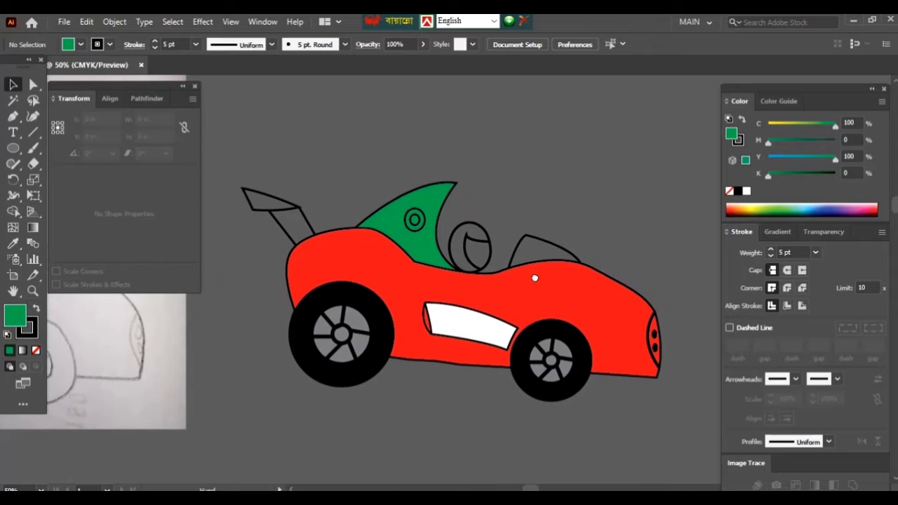
pyautogui.click(546, 243)
pyautogui.hscroll(1, 491, 232)
pyautogui.hscroll(1, 435, 211)
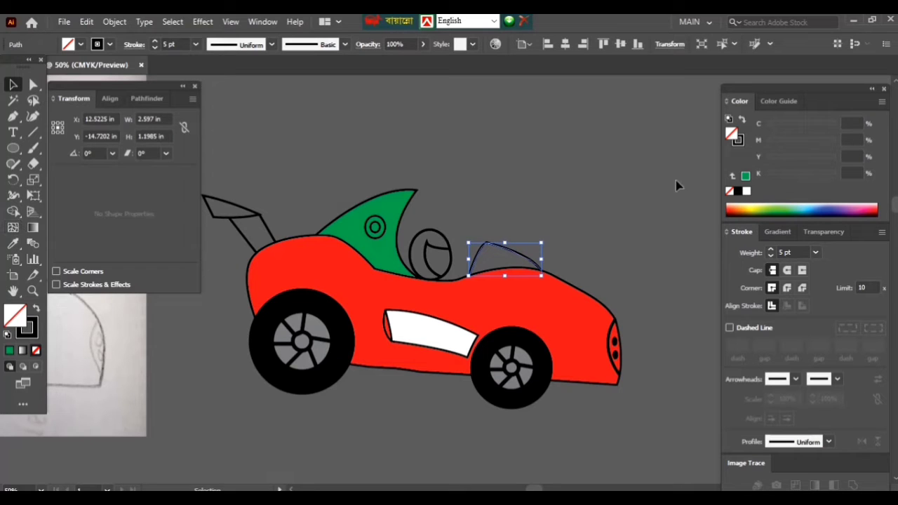
pyautogui.click(791, 176)
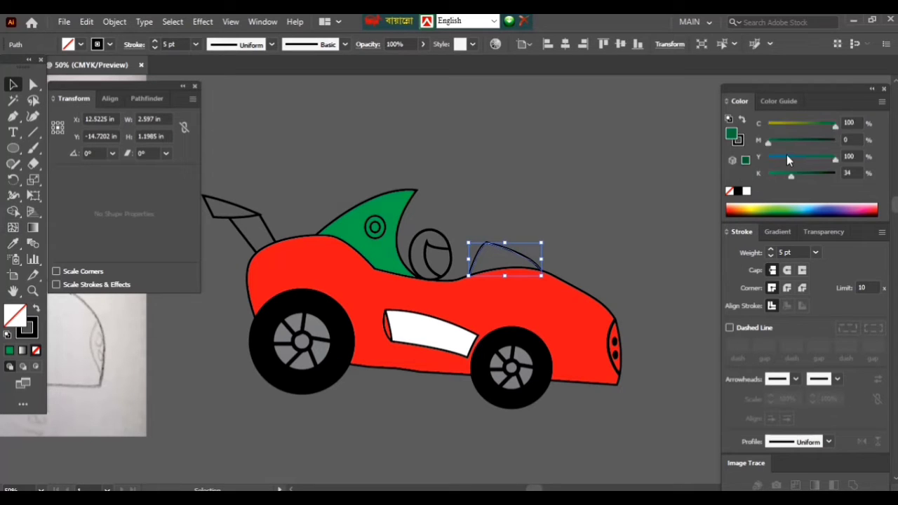
pyautogui.moveTo(782, 127); pyautogui.dragTo(696, 140)
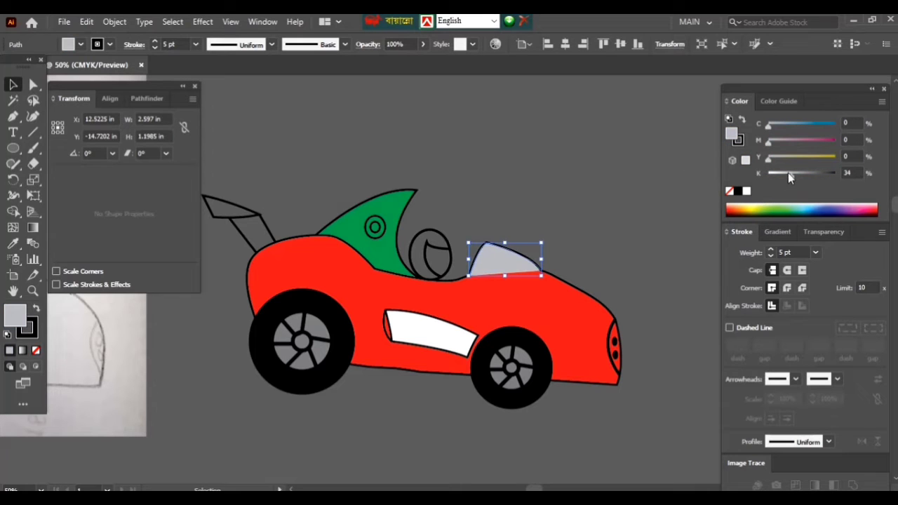
pyautogui.moveTo(788, 172); pyautogui.dragTo(776, 174)
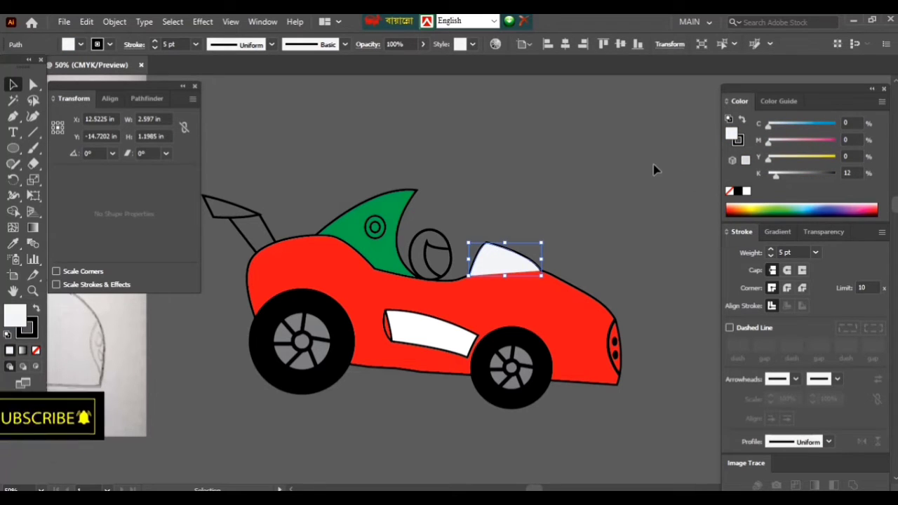
pyautogui.click(851, 173)
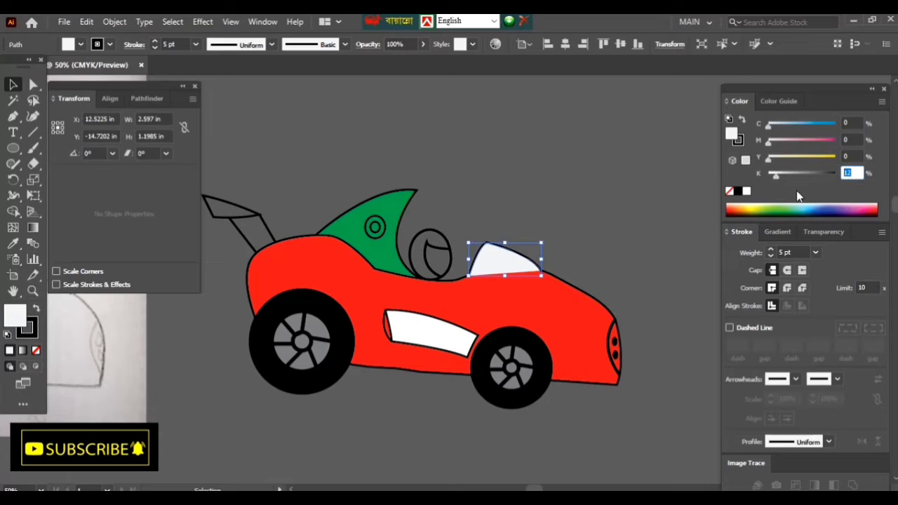
pyautogui.write('5')
pyautogui.press('Return')
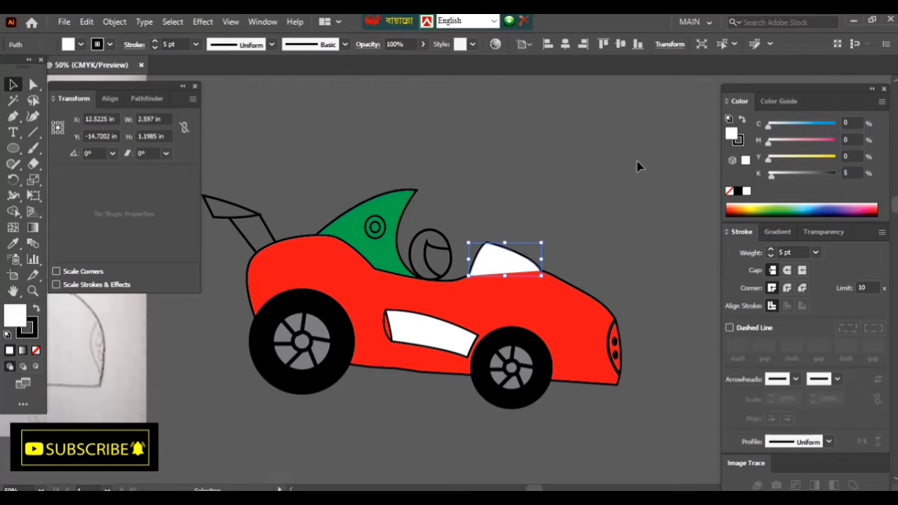
pyautogui.click(640, 168)
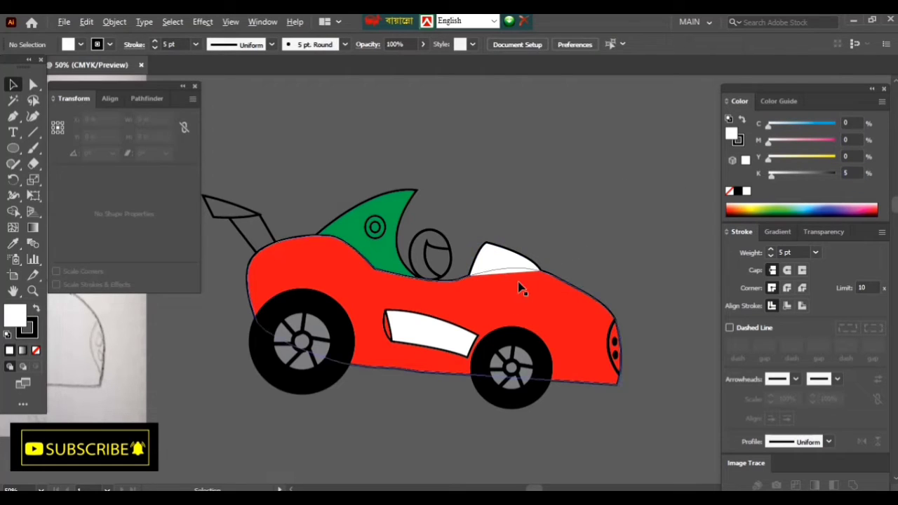
pyautogui.scroll(2, 523, 287)
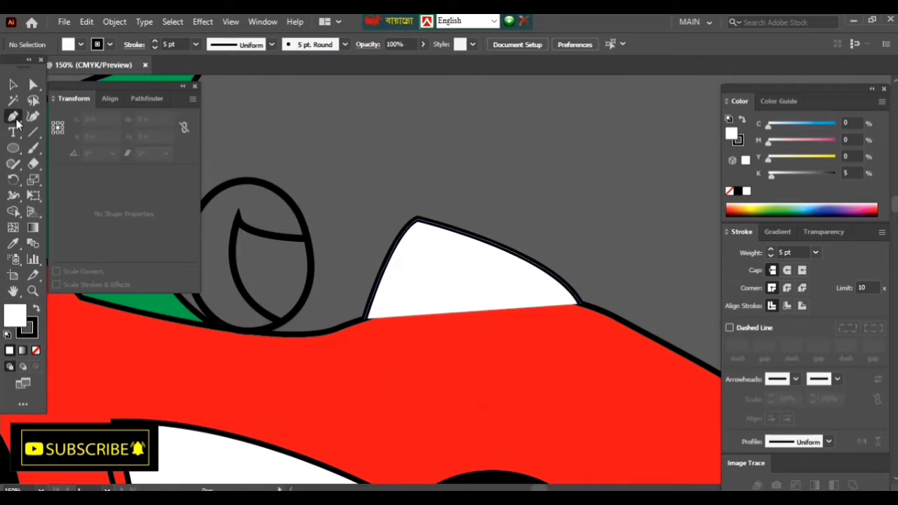
# Step: Adjust the windshield's corner anchors, send it behind the red body, and zoom out
pyautogui.click(14, 116)
pyautogui.keyDown('ctrl'); pyautogui.click(579, 303); pyautogui.keyUp('ctrl')
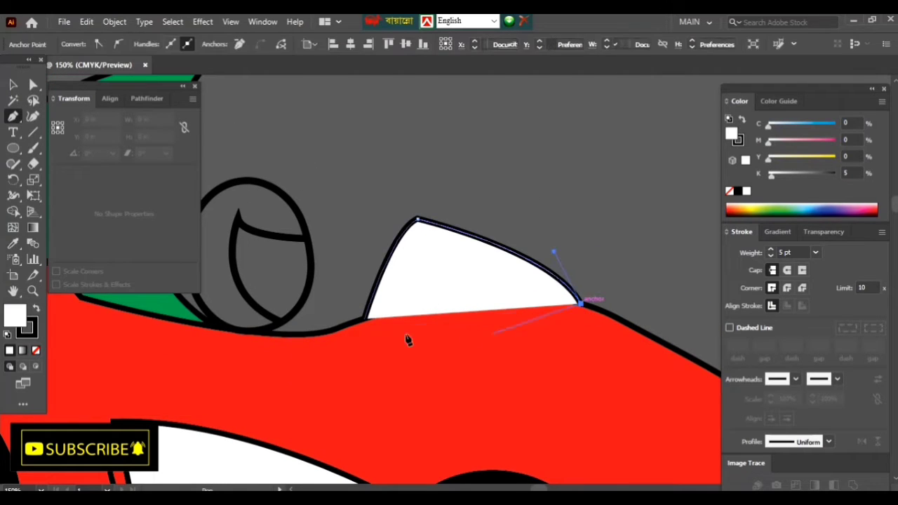
pyautogui.keyDown('ctrl'); pyautogui.click(364, 319); pyautogui.keyUp('ctrl')
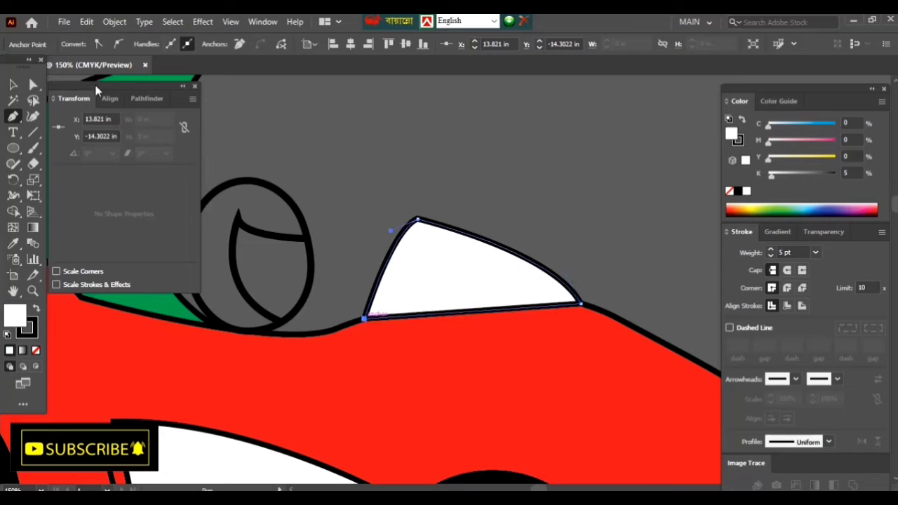
pyautogui.press('v')
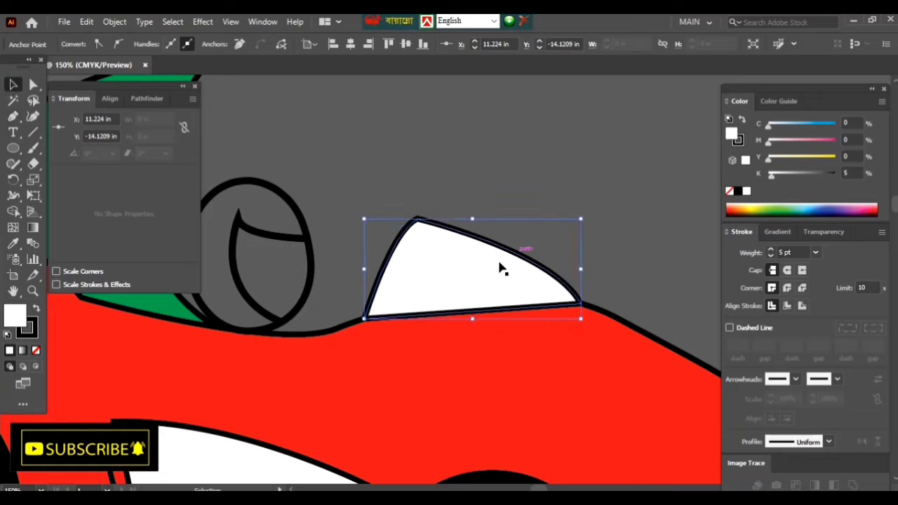
pyautogui.hotkey('ctrl', '[')
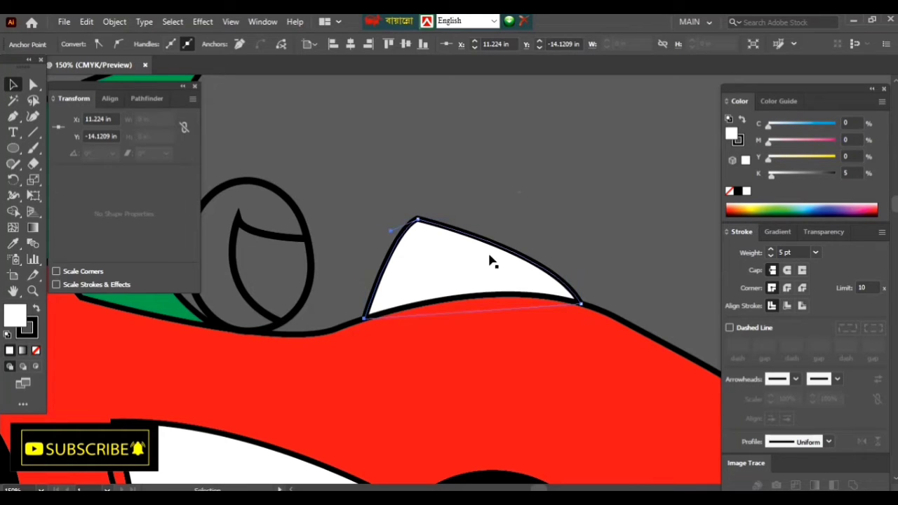
pyautogui.click(536, 219)
pyautogui.hotkey('ctrl', '-')
pyautogui.hotkey('ctrl', '-')
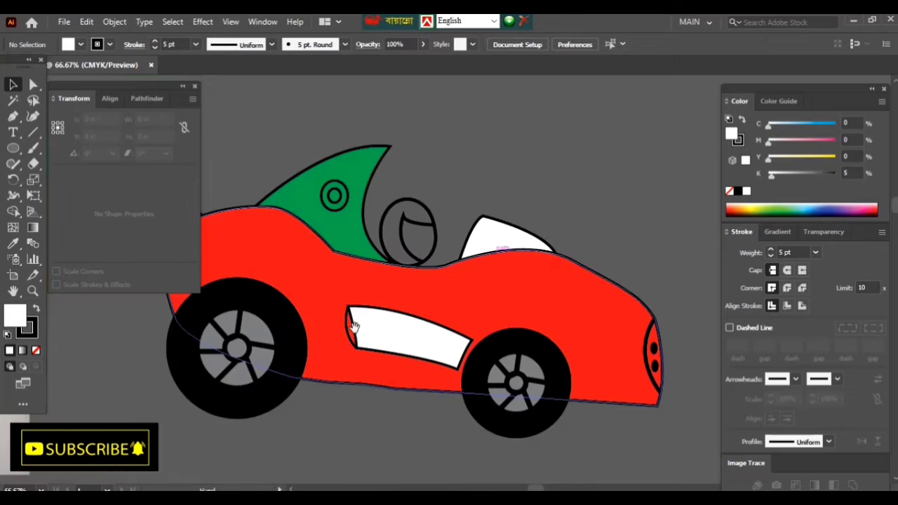
pyautogui.moveTo(525, 360)
pyautogui.mouseDown()
pyautogui.moveTo(368, 327)
pyautogui.moveTo(445, 279)
pyautogui.mouseUp()
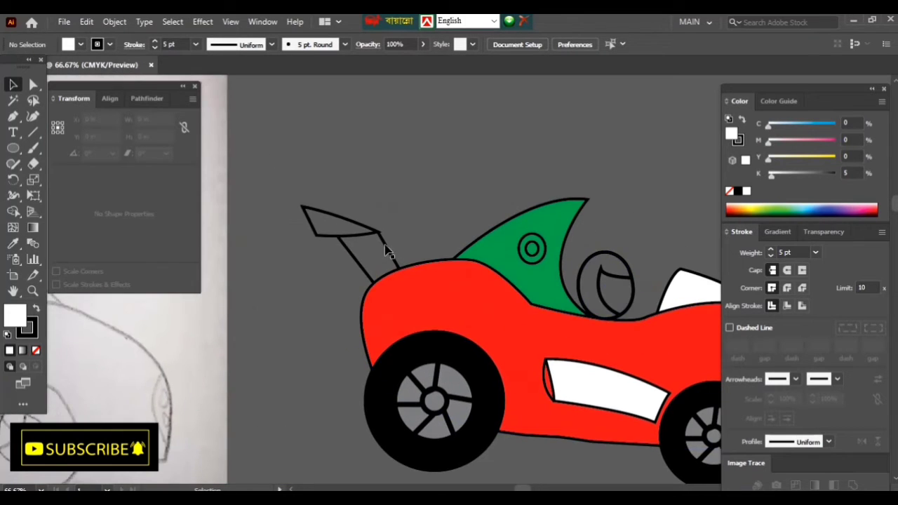
# Step: Fill the spoiler's top wing with the white swatch
pyautogui.moveTo(367, 266); pyautogui.dragTo(444, 297)
pyautogui.click(463, 281)
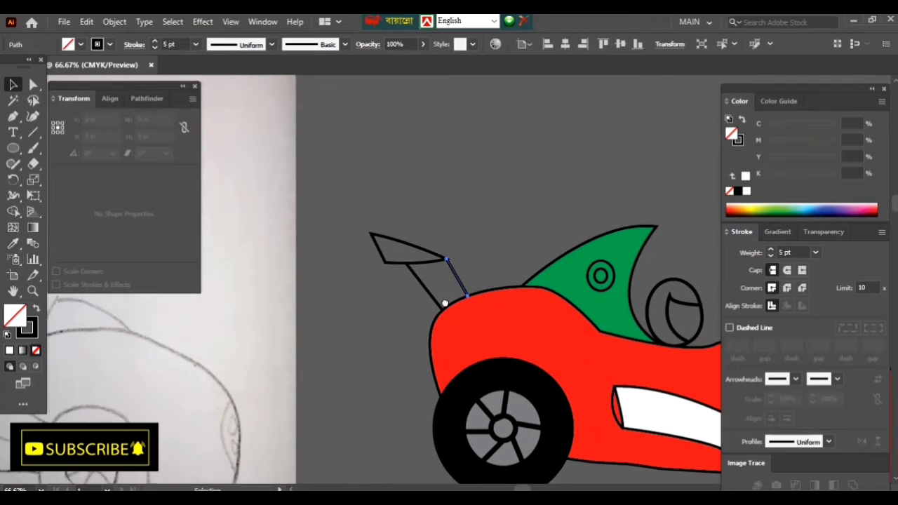
pyautogui.click(455, 208)
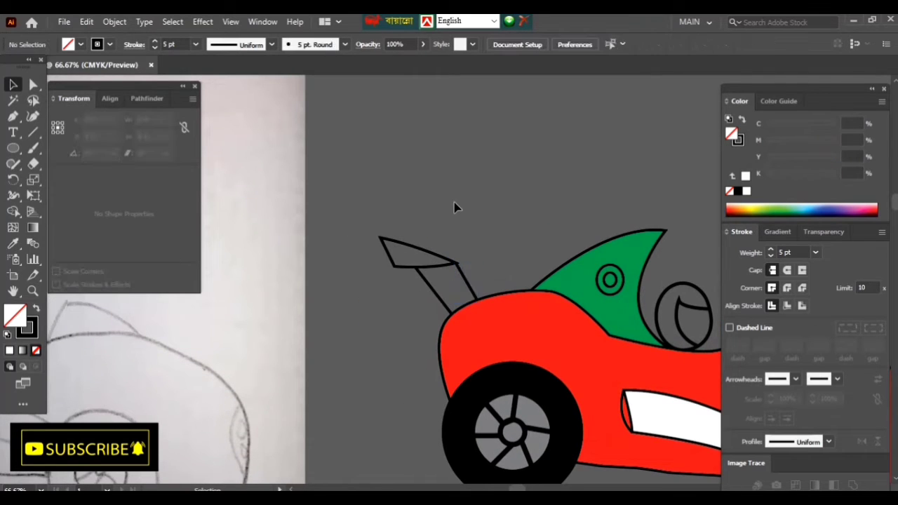
pyautogui.click(435, 263)
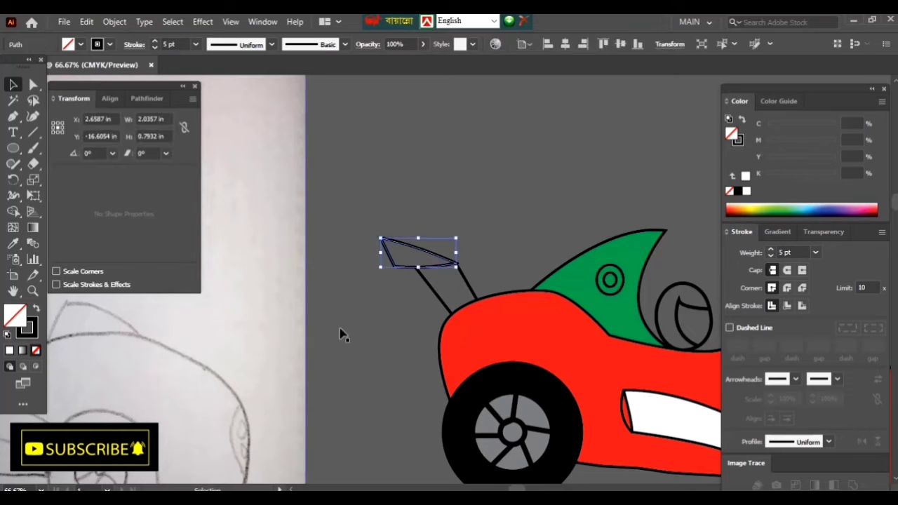
pyautogui.click(745, 190)
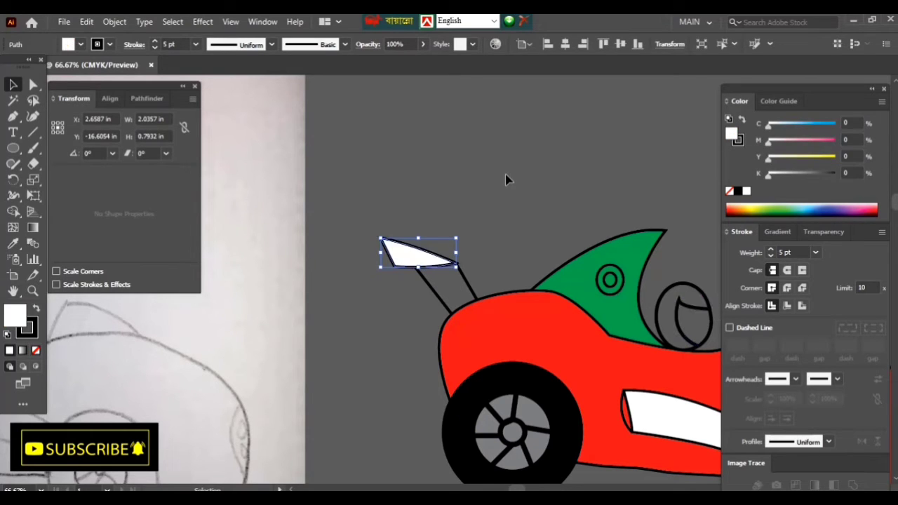
pyautogui.click(504, 168)
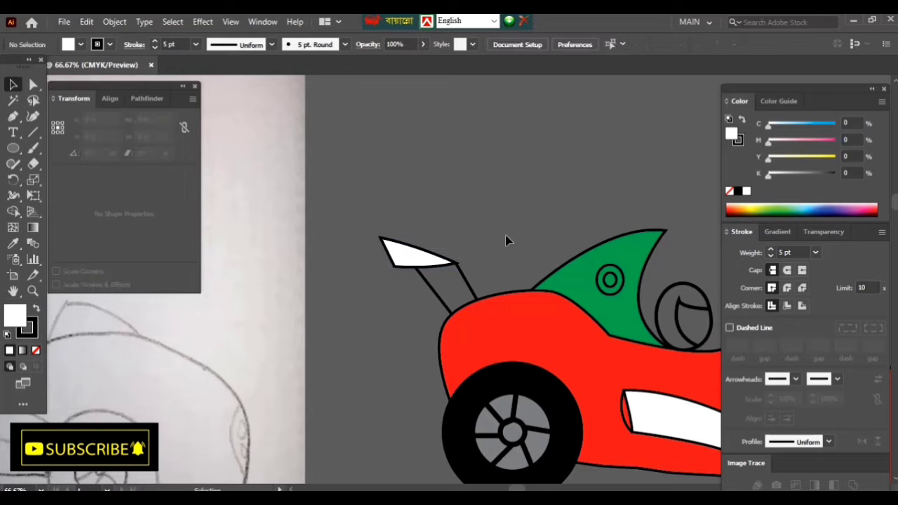
pyautogui.moveTo(567, 280)
pyautogui.mouseDown()
pyautogui.moveTo(423, 237)
pyautogui.moveTo(363, 234)
pyautogui.mouseUp()
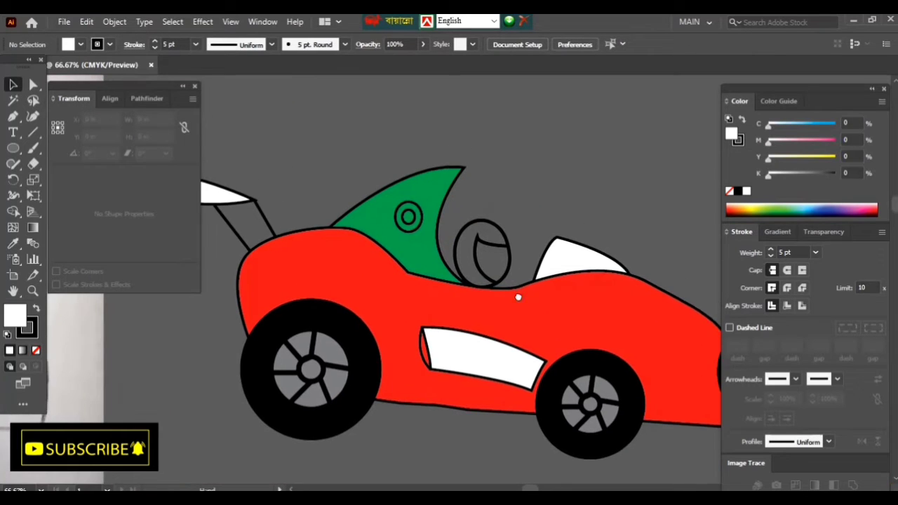
pyautogui.click(500, 257)
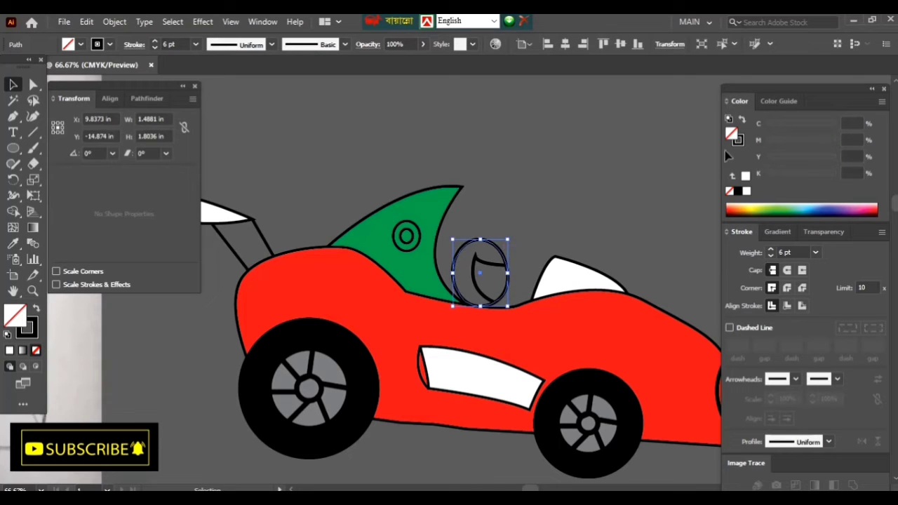
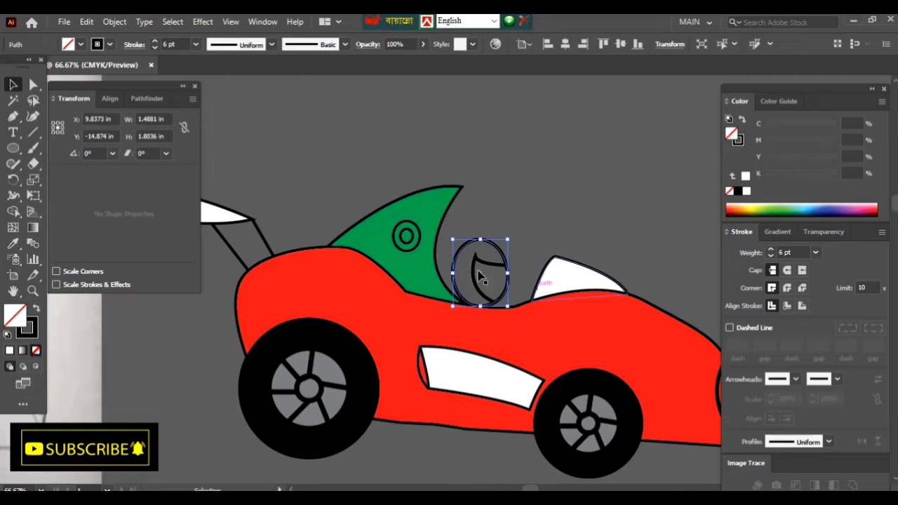
# Step: Fill the driver's helmet ellipse with white
pyautogui.click(745, 191)
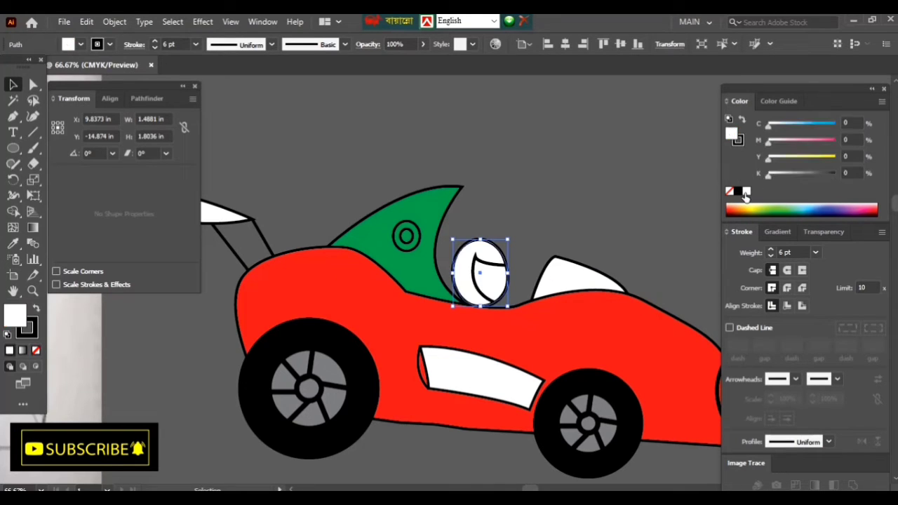
pyautogui.click(617, 204)
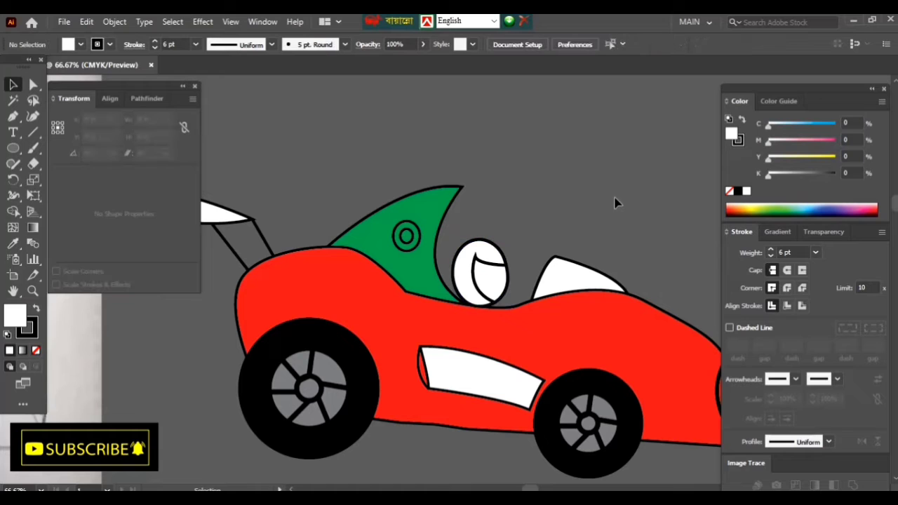
pyautogui.scroll(-1, 601, 217)
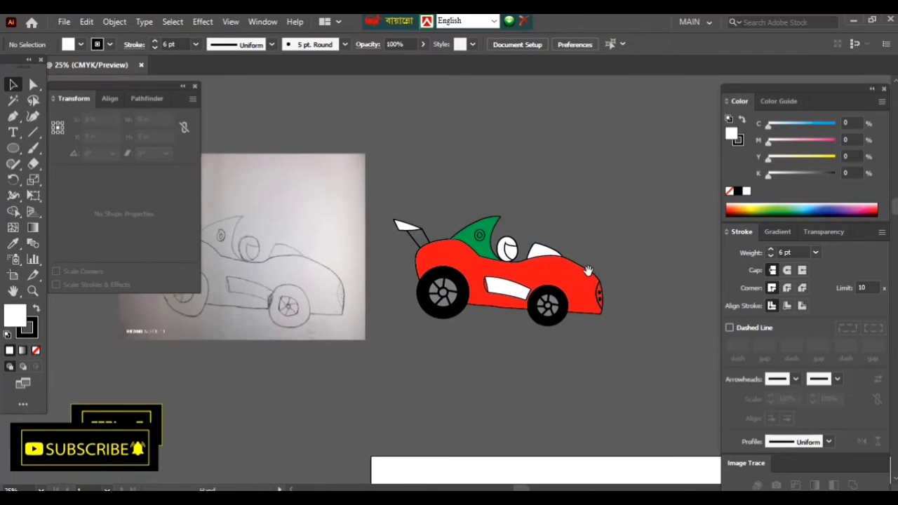
# Step: Marquee-select every piece of the red race car and group them into one object
pyautogui.moveTo(382, 189); pyautogui.dragTo(643, 351)
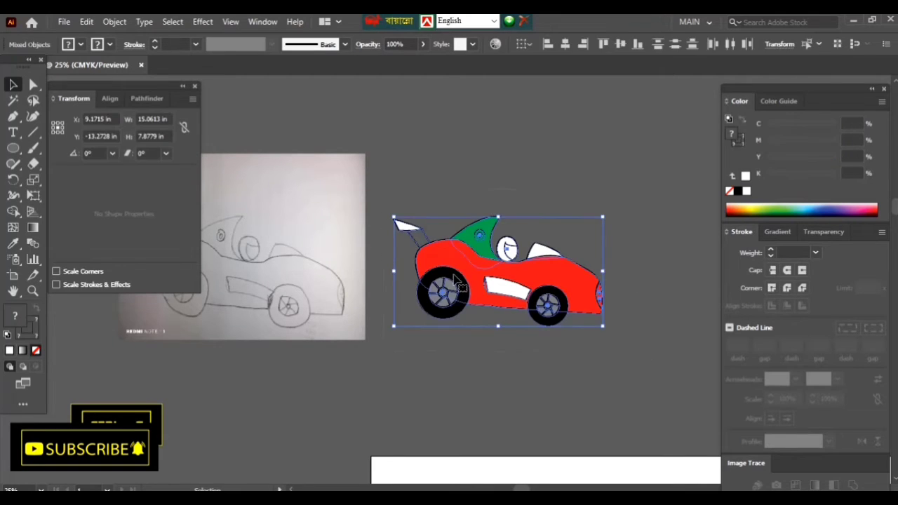
pyautogui.press('a')
pyautogui.hotkey('ctrl', 'g')
pyautogui.press('v')
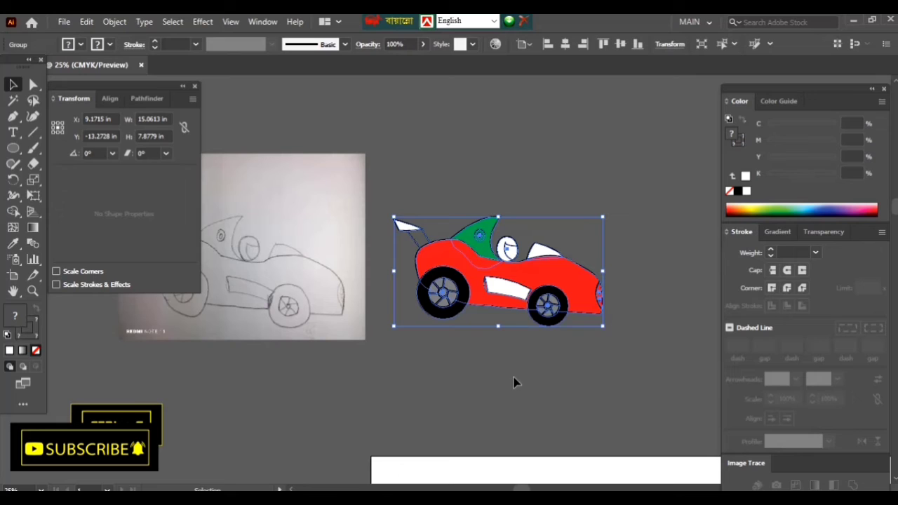
pyautogui.click(513, 367)
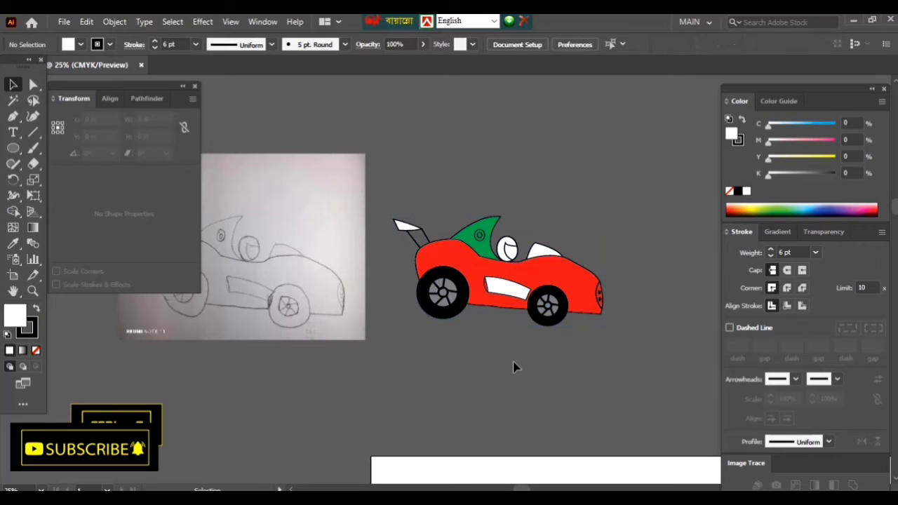
# Step: Delete the pencil sketch image from the canvas
pyautogui.click(344, 261)
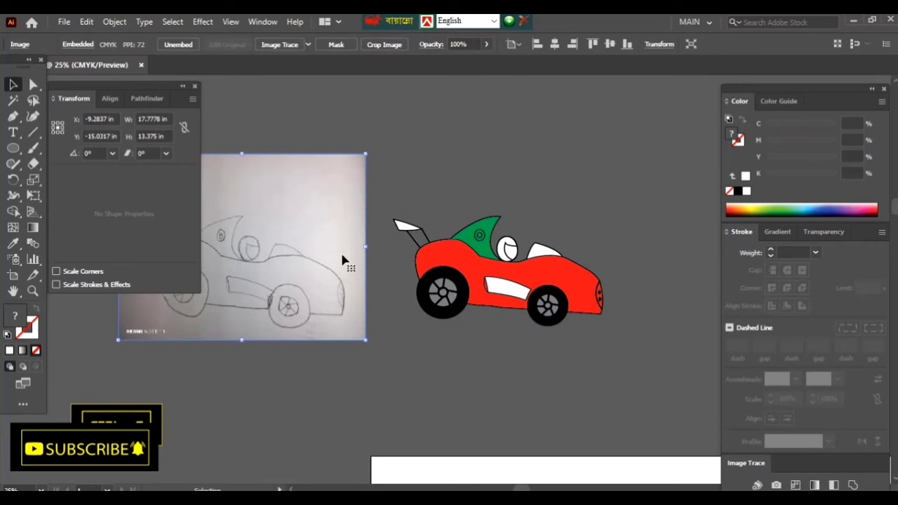
pyautogui.press('Delete')
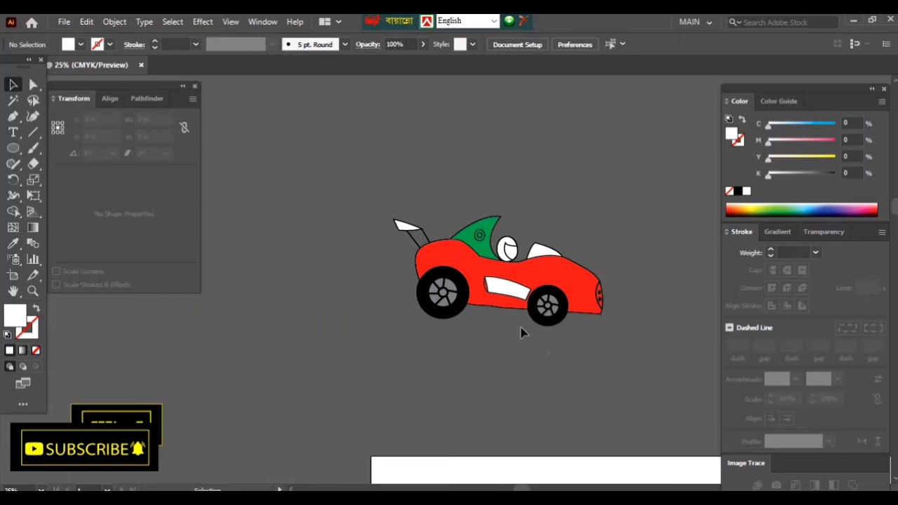
pyautogui.moveTo(561, 353); pyautogui.dragTo(429, 367)
# Step: Draw a large circle right of the car, with a stroke and no fill
pyautogui.click(12, 148)
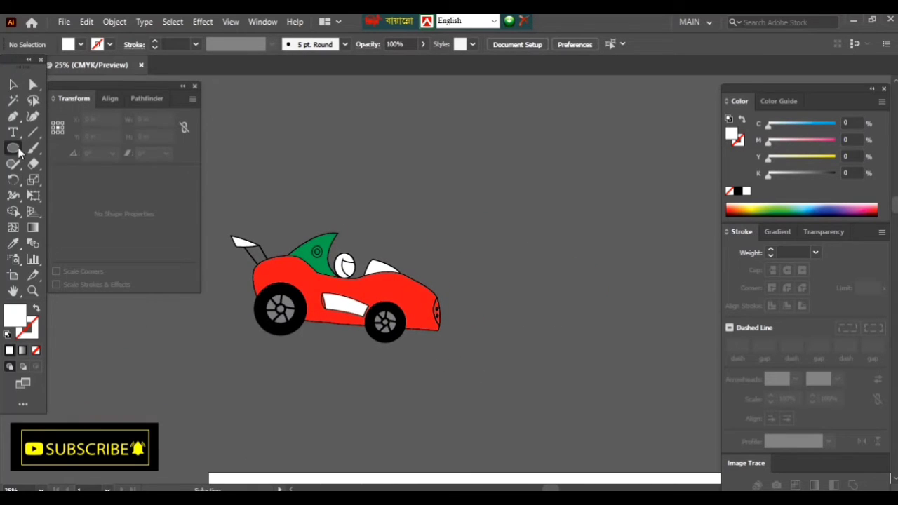
pyautogui.moveTo(521, 223)
pyautogui.mouseDown()
pyautogui.moveTo(682, 379)
pyautogui.moveTo(662, 371)
pyautogui.mouseUp()
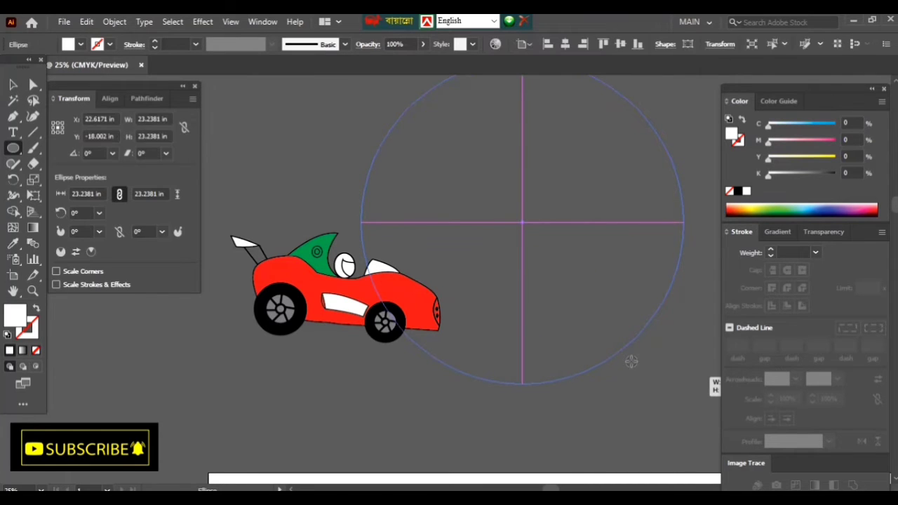
pyautogui.click(13, 84)
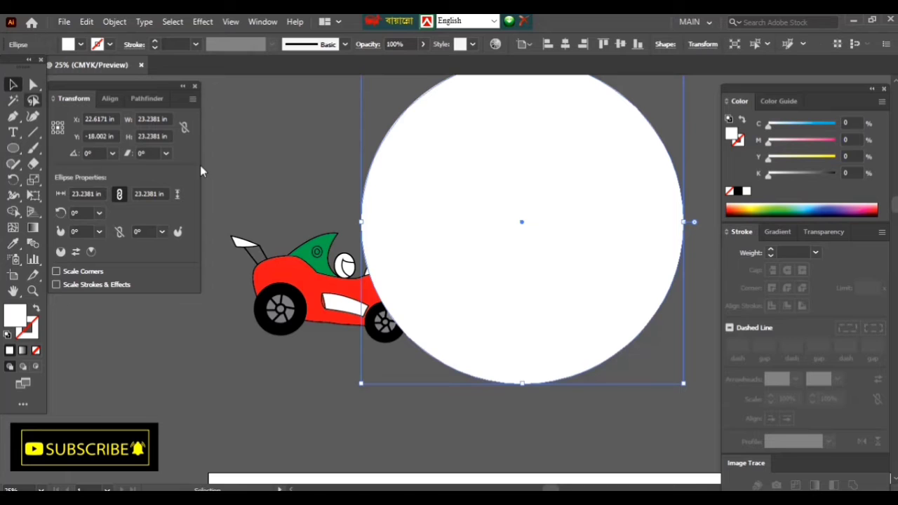
pyautogui.moveTo(494, 241); pyautogui.dragTo(419, 263)
pyautogui.hotkey('ctrl', '-')
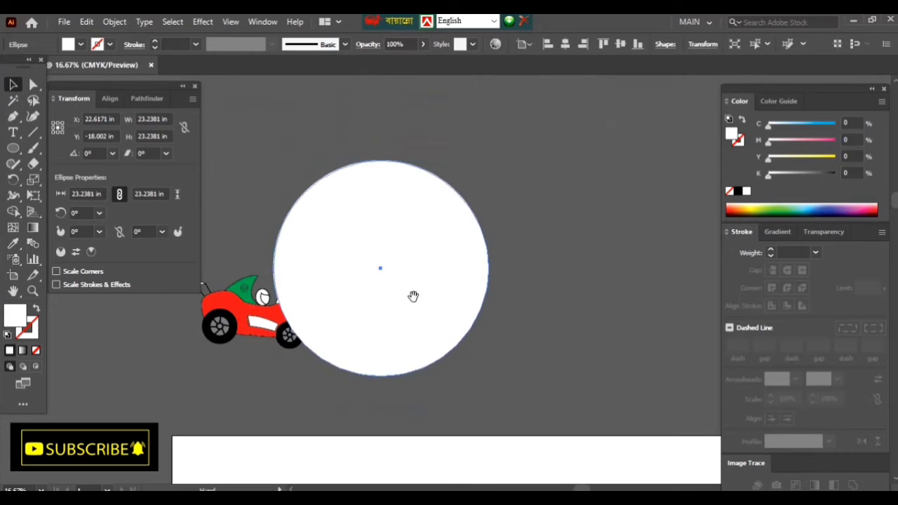
pyautogui.moveTo(386, 299); pyautogui.dragTo(470, 294)
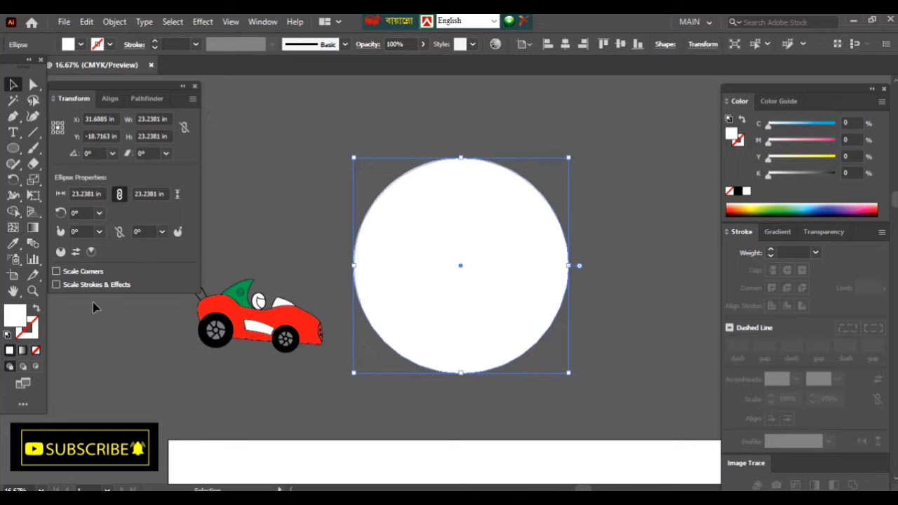
pyautogui.click(37, 310)
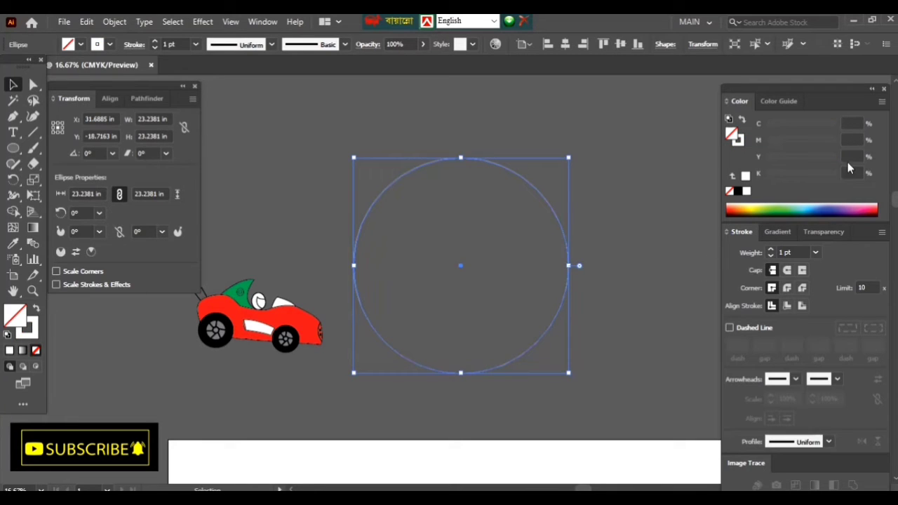
# Step: Give the circle a royal blue fill of C100 M87 Y7 K0
pyautogui.click(821, 125)
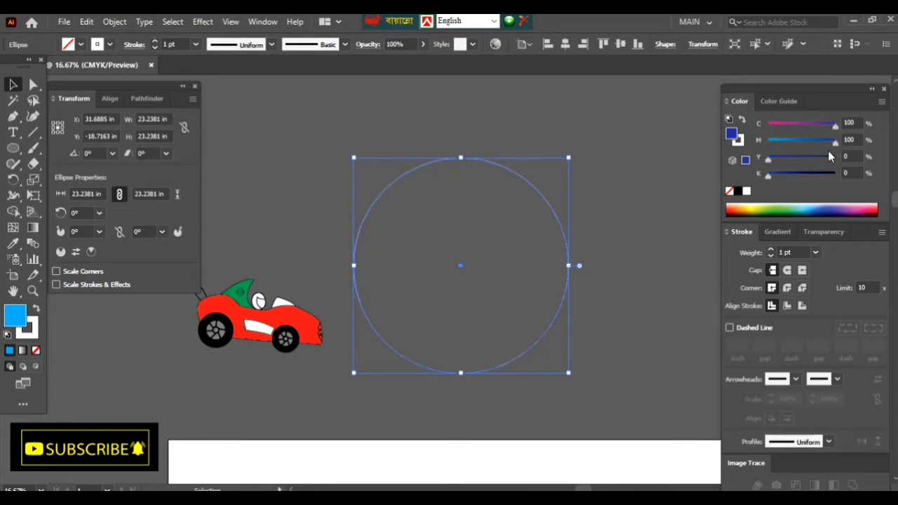
pyautogui.moveTo(827, 150); pyautogui.dragTo(768, 172)
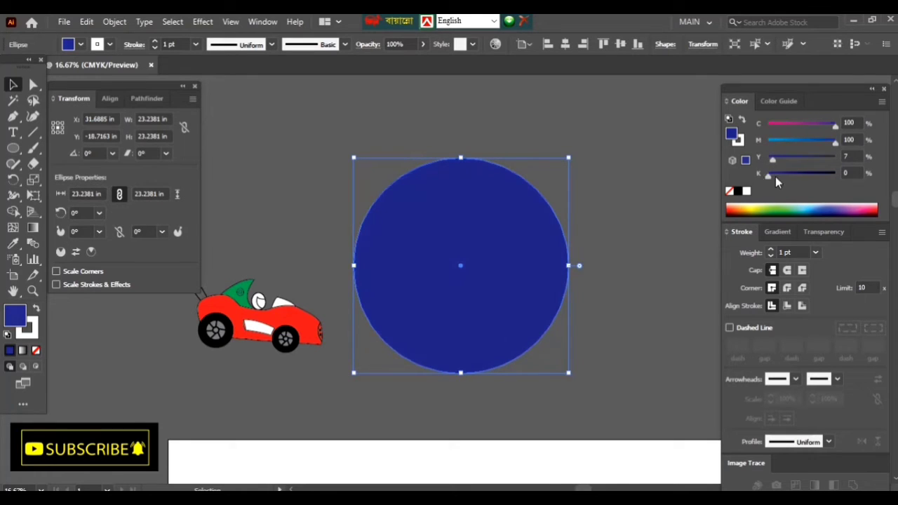
pyautogui.moveTo(776, 181); pyautogui.dragTo(785, 180)
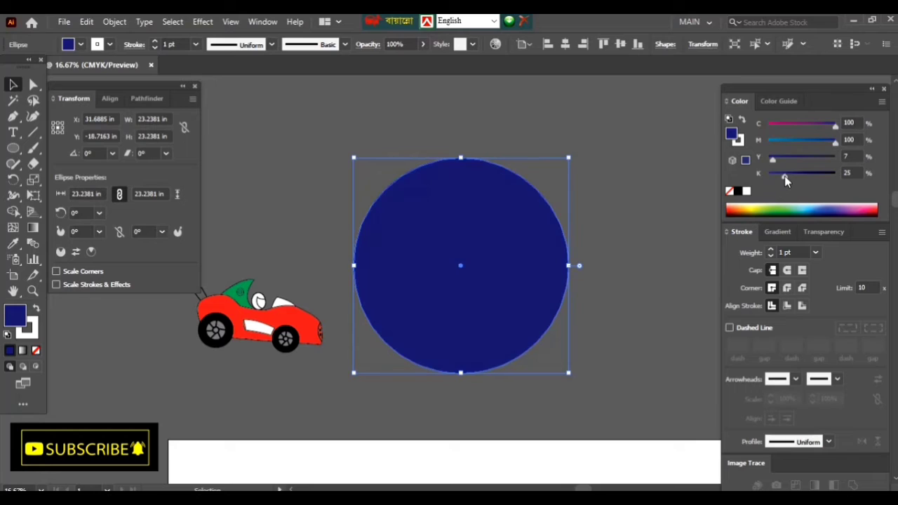
pyautogui.moveTo(784, 177); pyautogui.dragTo(782, 177)
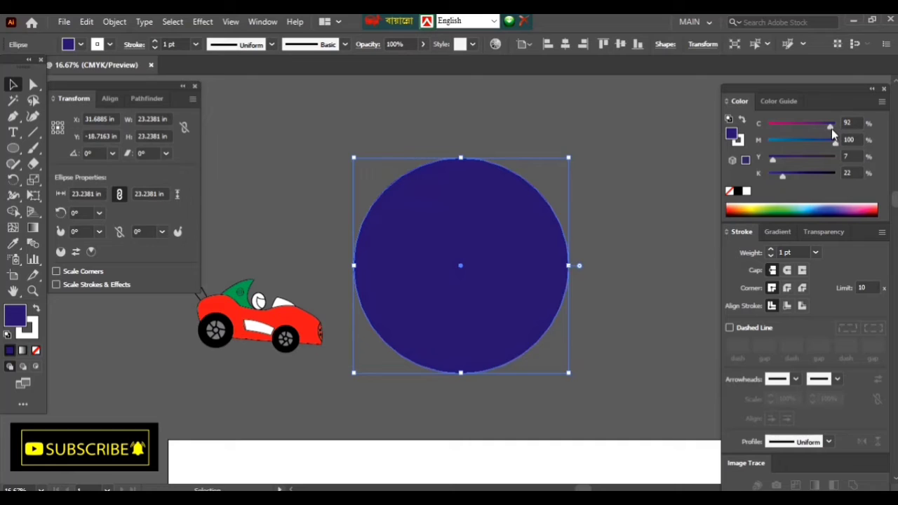
pyautogui.moveTo(835, 143); pyautogui.dragTo(827, 144)
pyautogui.moveTo(782, 175); pyautogui.dragTo(752, 175)
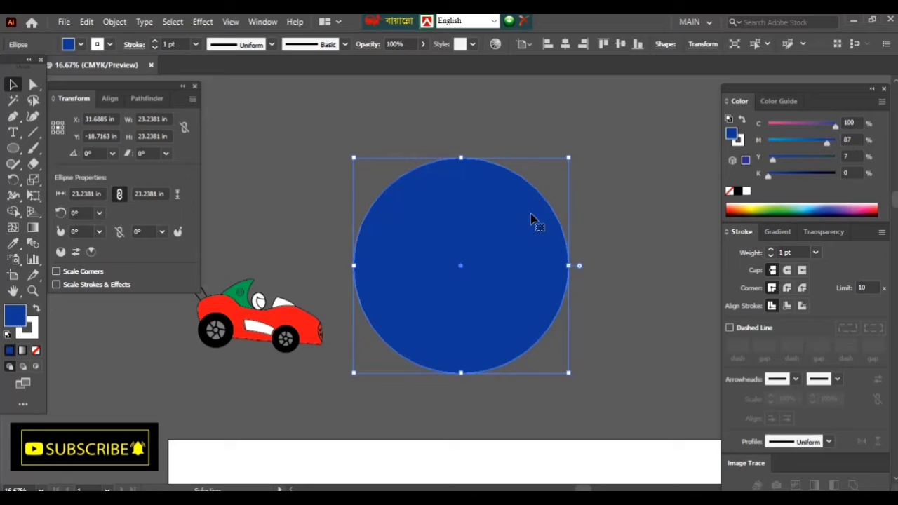
# Step: Turn the circle into a blue outline with no fill and an 80 pt stroke
pyautogui.click(35, 309)
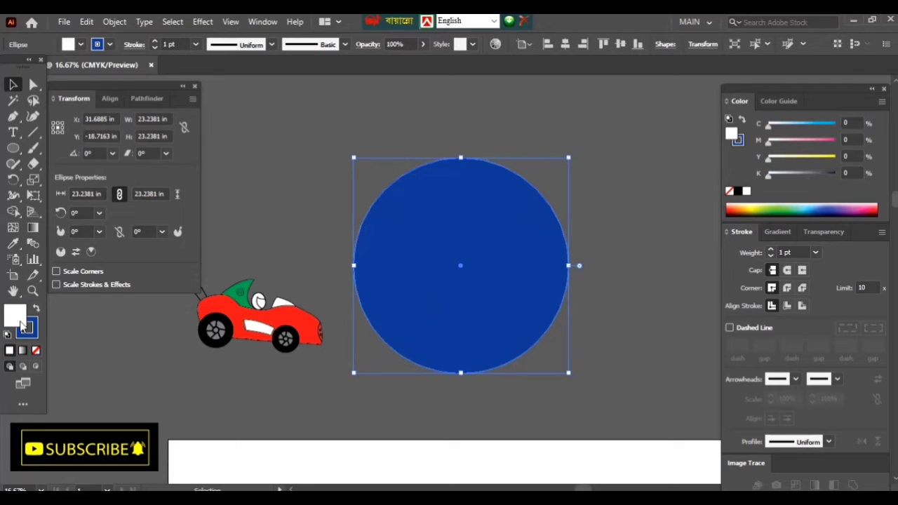
pyautogui.click(36, 350)
pyautogui.click(34, 327)
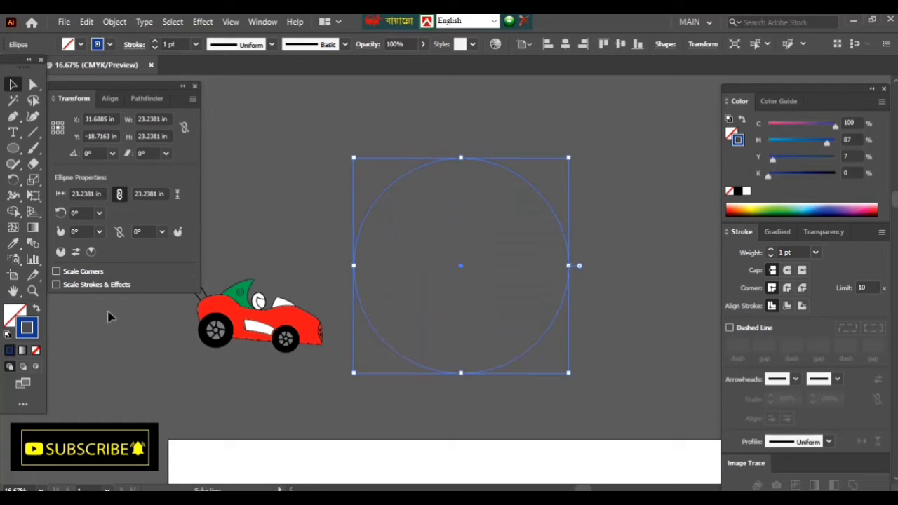
pyautogui.click(771, 250)
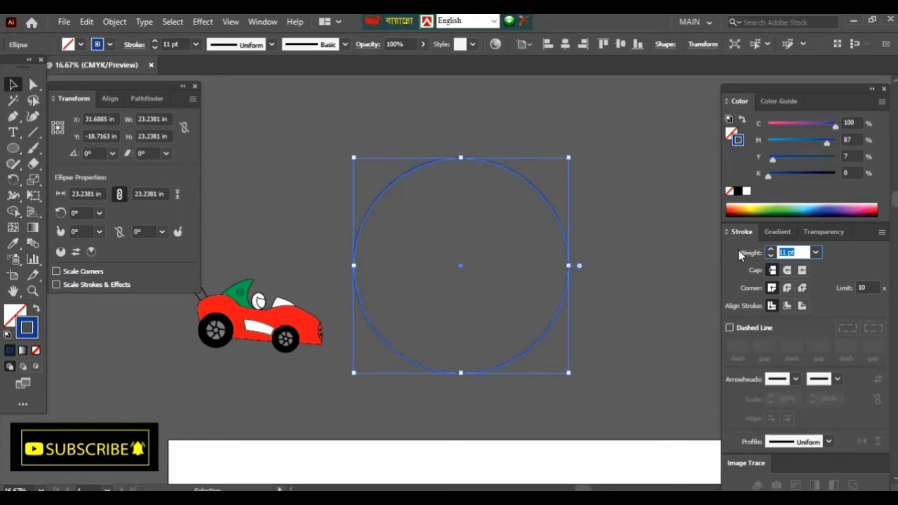
pyautogui.write('8')
pyautogui.write('0')
pyautogui.press('Return')
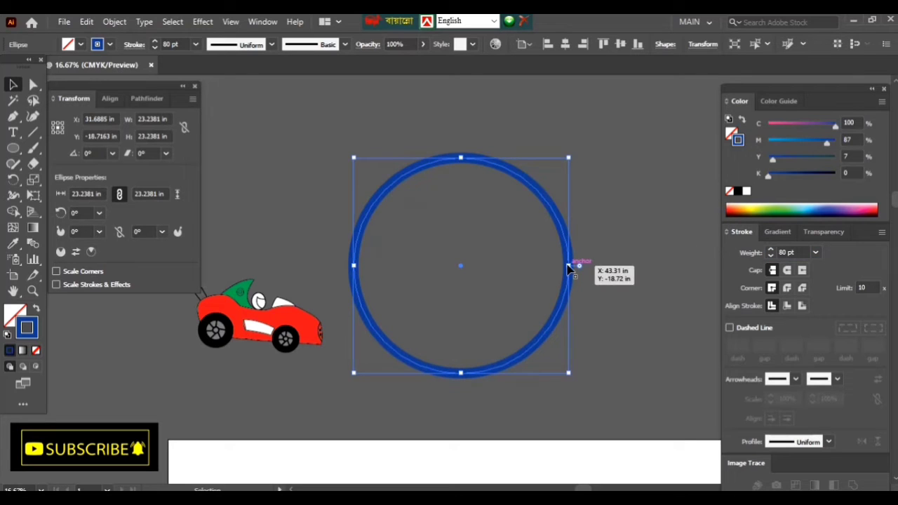
# Step: Shrink the circle slightly and set its stroke weight to 250 pt, forming a thick ring
pyautogui.moveTo(568, 266); pyautogui.dragTo(558, 266)
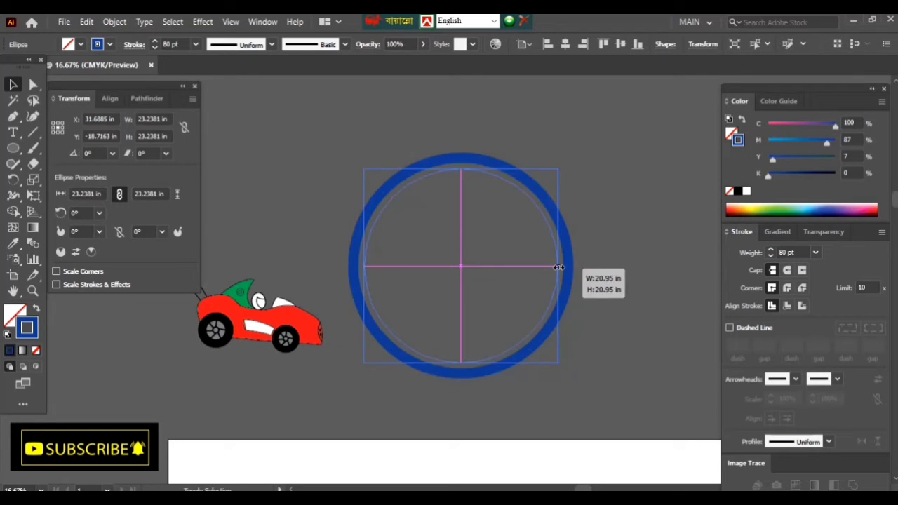
pyautogui.moveTo(547, 300); pyautogui.dragTo(516, 292)
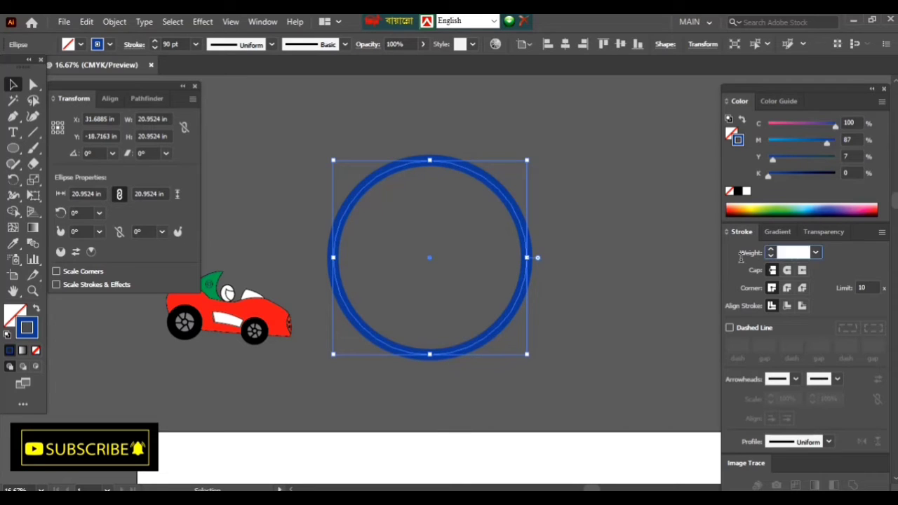
pyautogui.write('2')
pyautogui.write('00')
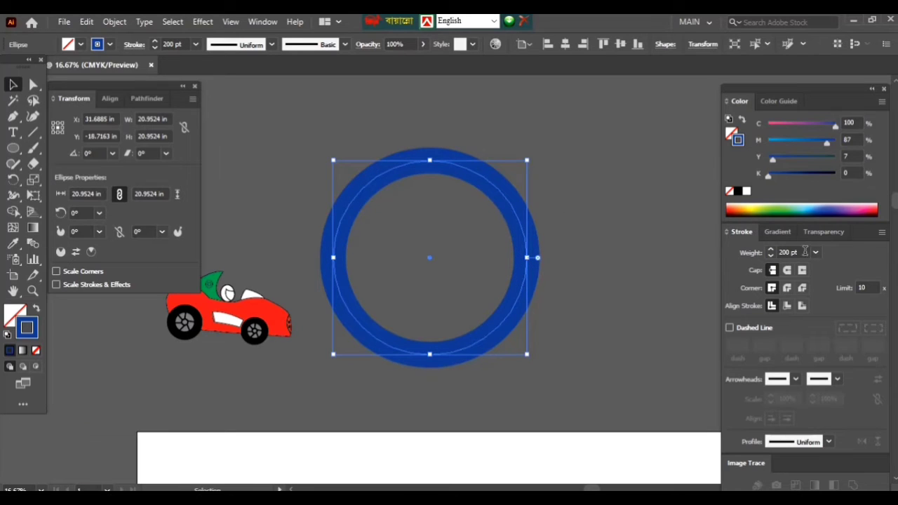
pyautogui.doubleClick(805, 251)
pyautogui.write('30')
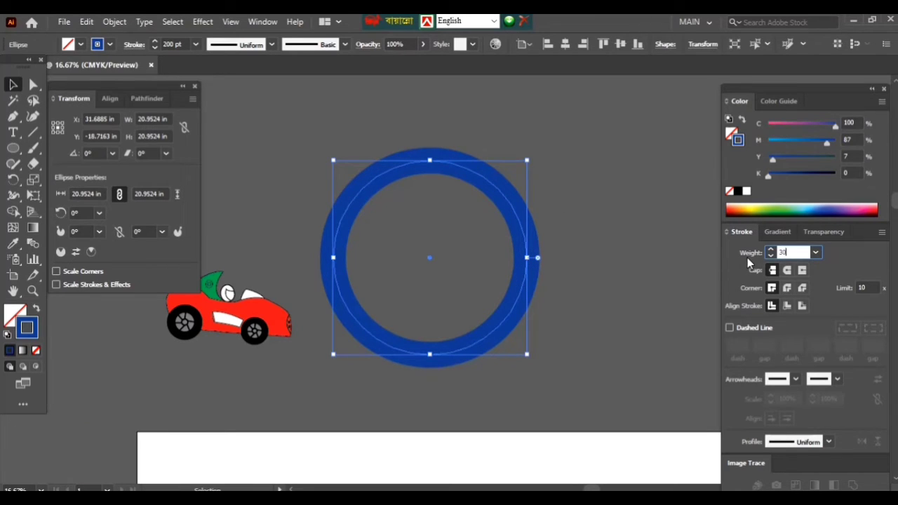
pyautogui.write('0')
pyautogui.press('Return')
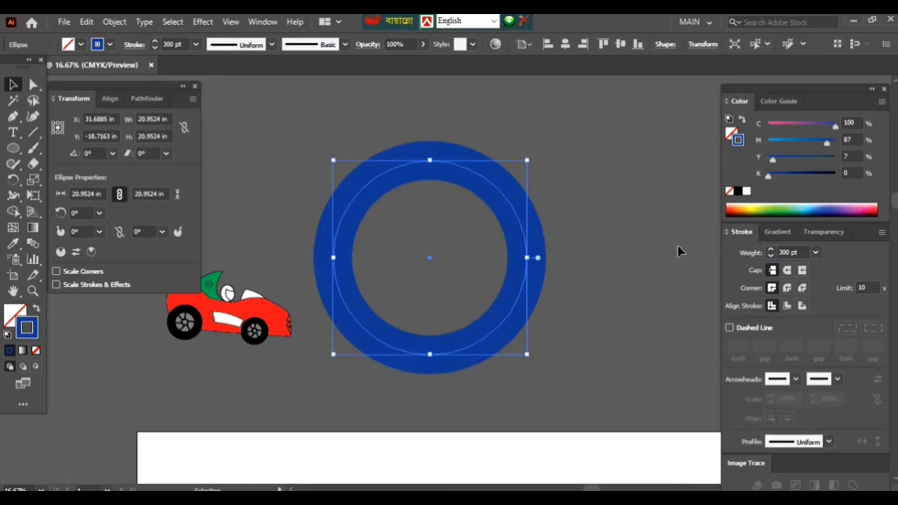
pyautogui.doubleClick(803, 254)
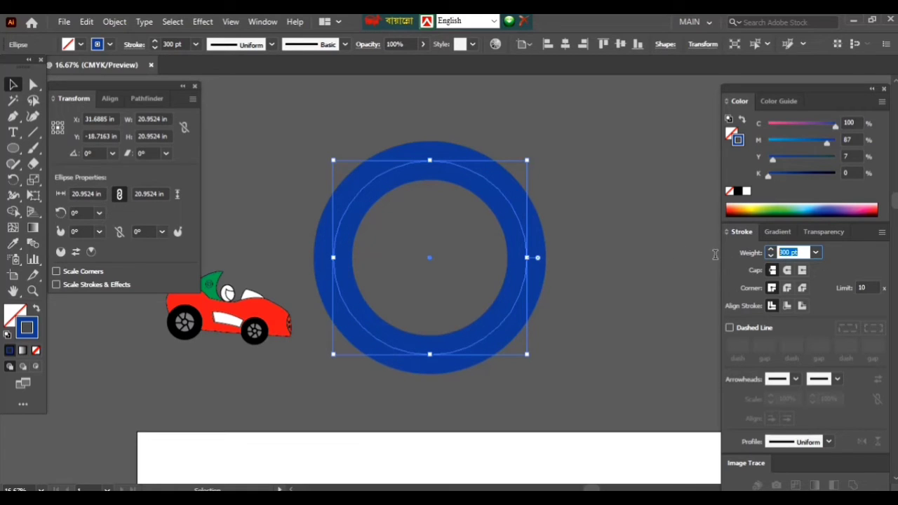
pyautogui.write('250')
pyautogui.press('Return')
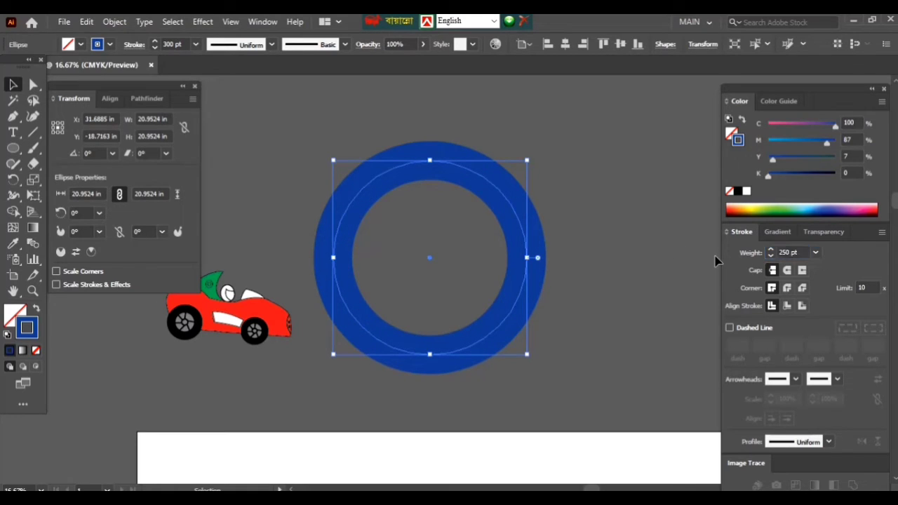
pyautogui.click(507, 248)
# Step: Scale the blue ring evenly about its centre down to 17.5238 in across
pyautogui.moveTo(507, 248); pyautogui.dragTo(544, 258)
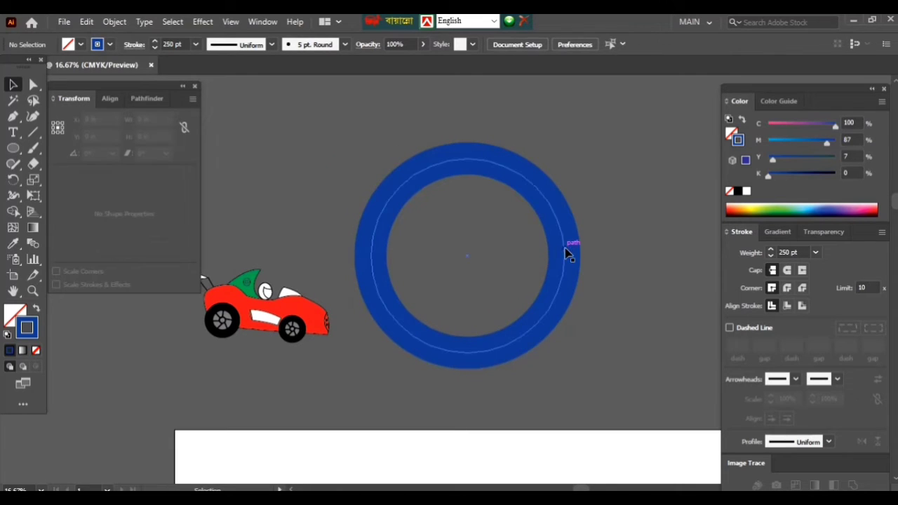
pyautogui.click(574, 264)
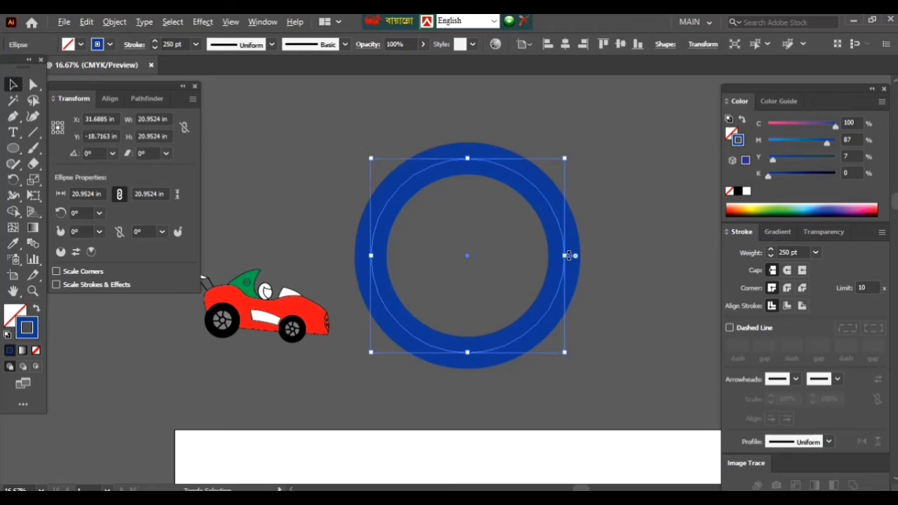
pyautogui.moveTo(568, 256)
pyautogui.mouseDown()
pyautogui.moveTo(555, 256)
pyautogui.moveTo(588, 329)
pyautogui.mouseUp()
pyautogui.click(597, 262)
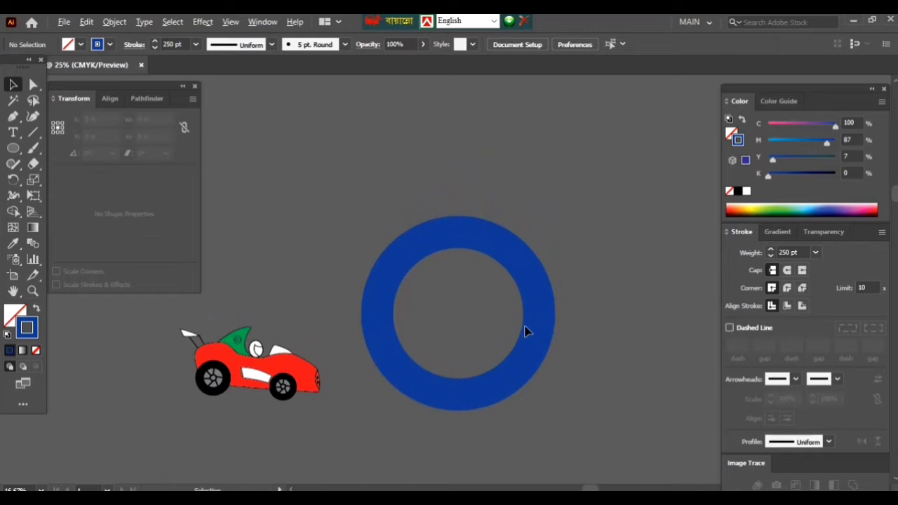
pyautogui.scroll(3, 529, 333)
pyautogui.moveTo(526, 349); pyautogui.dragTo(577, 349)
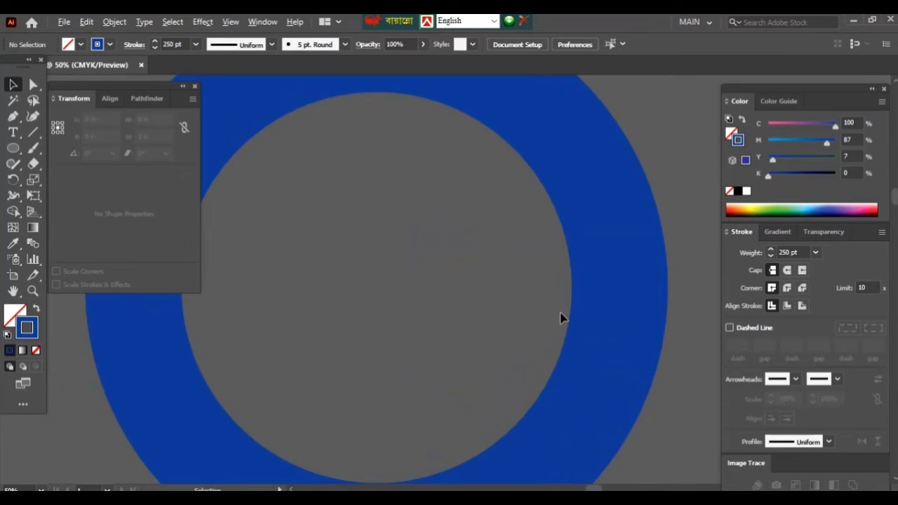
pyautogui.scroll(-2, 561, 315)
pyautogui.scroll(-1, 560, 306)
pyautogui.scroll(-1, 513, 304)
pyautogui.moveTo(415, 140)
pyautogui.mouseDown()
pyautogui.moveTo(489, 268)
pyautogui.moveTo(461, 247)
pyautogui.mouseUp()
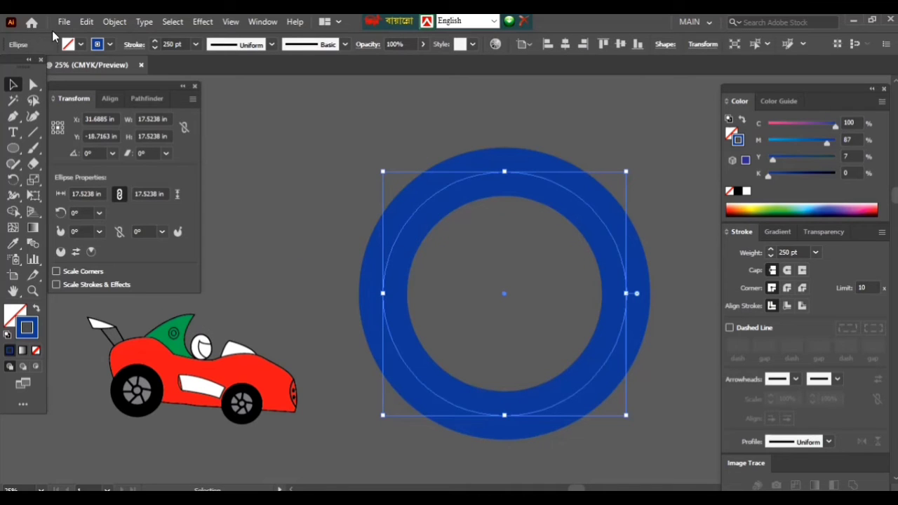
# Step: Expand the ring's stroke into a solid blue shape and place new point text left of it
pyautogui.click(106, 24)
pyautogui.click(172, 179)
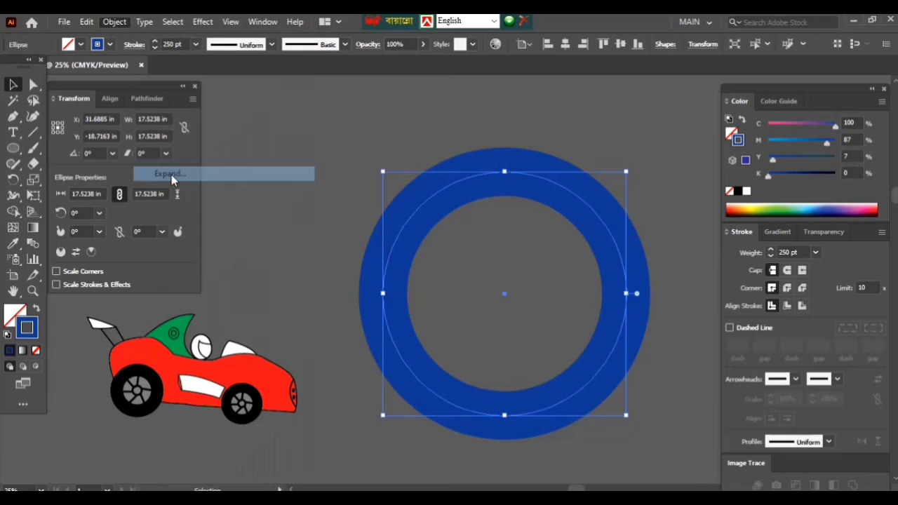
pyautogui.click(421, 336)
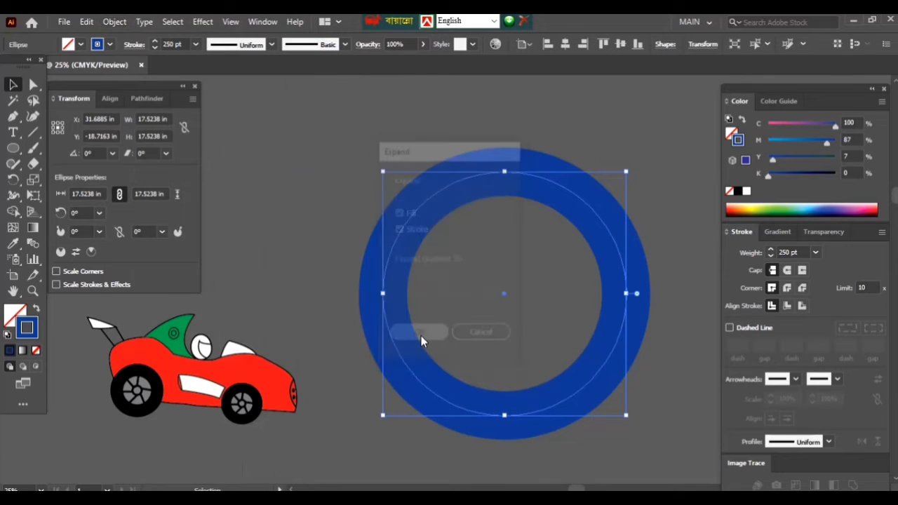
pyautogui.click(220, 246)
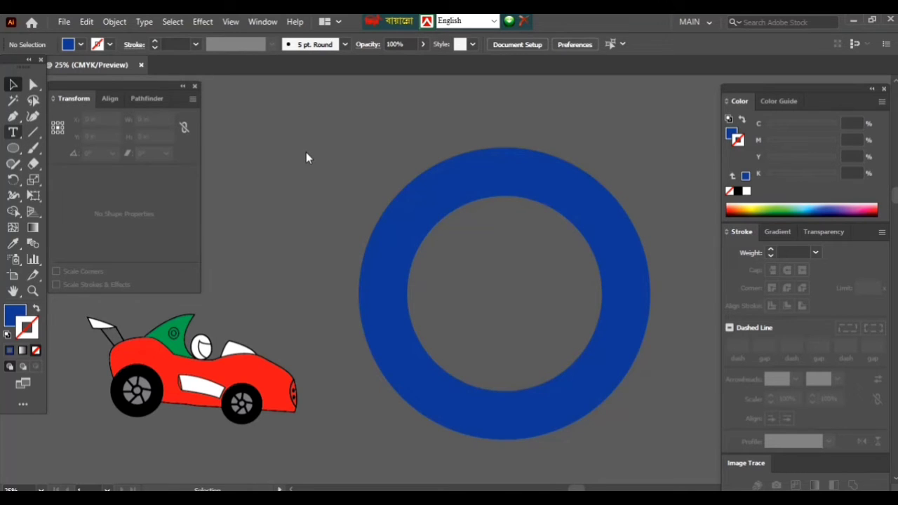
pyautogui.press('t')
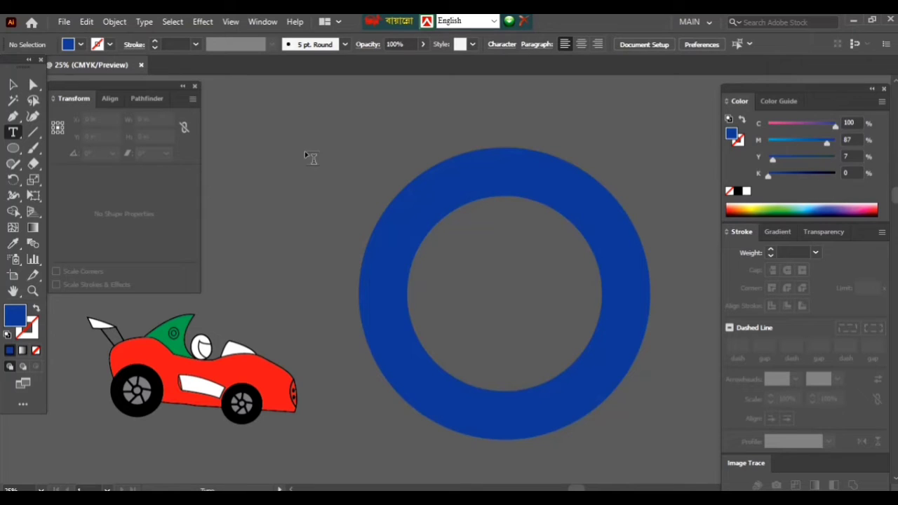
pyautogui.click(312, 157)
# Step: Scale up the placeholder text and replace it with 'ashik car wash service'
pyautogui.click(13, 85)
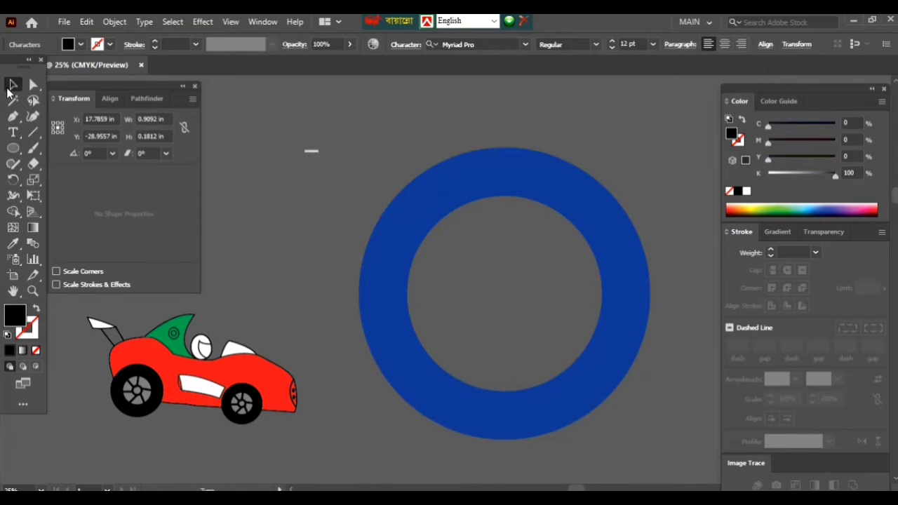
pyautogui.moveTo(327, 159); pyautogui.dragTo(405, 220)
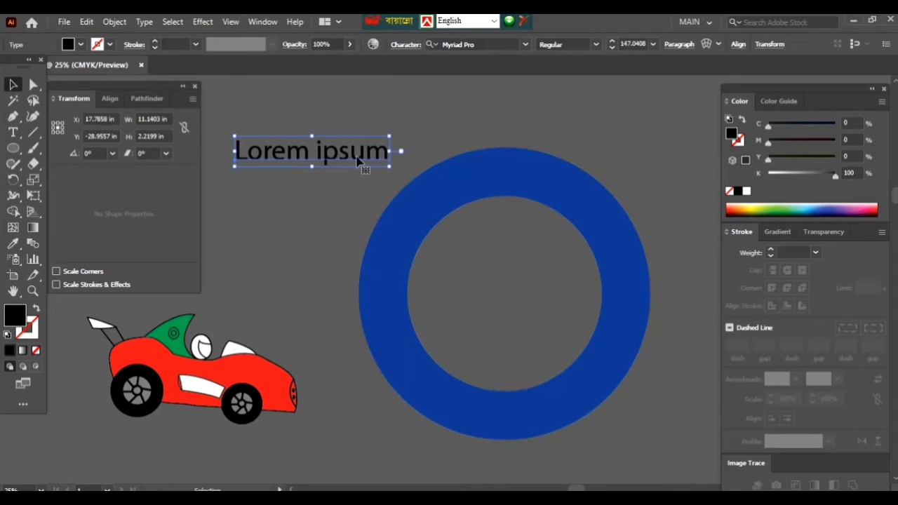
pyautogui.doubleClick(353, 153)
pyautogui.hotkey('ctrl', 'a')
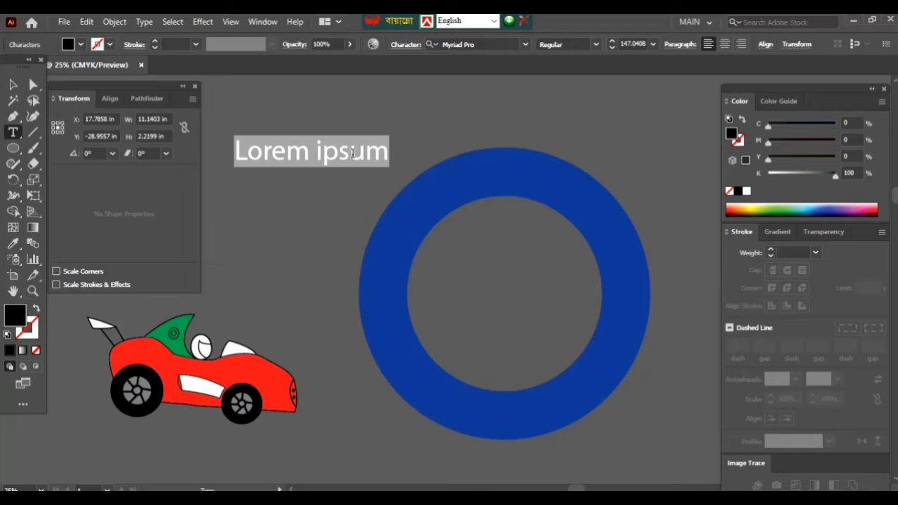
pyautogui.write('ashi')
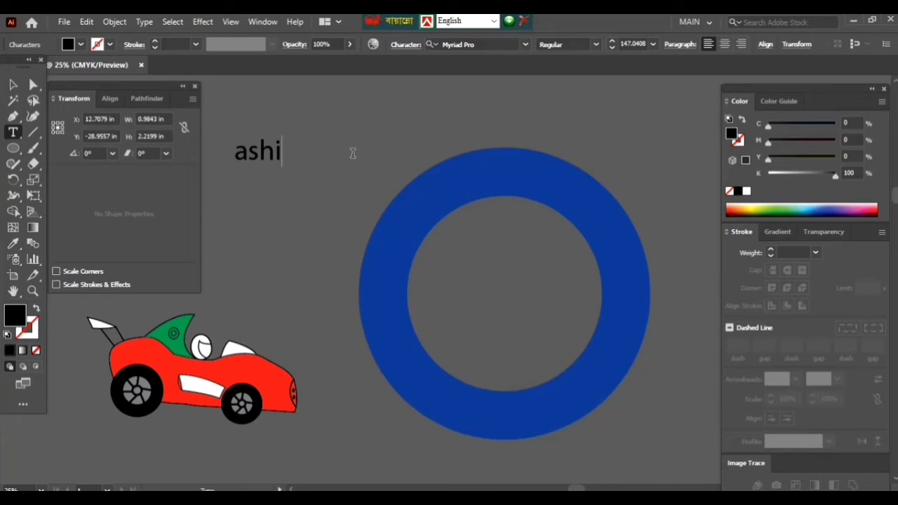
pyautogui.write('k ')
pyautogui.write('car ')
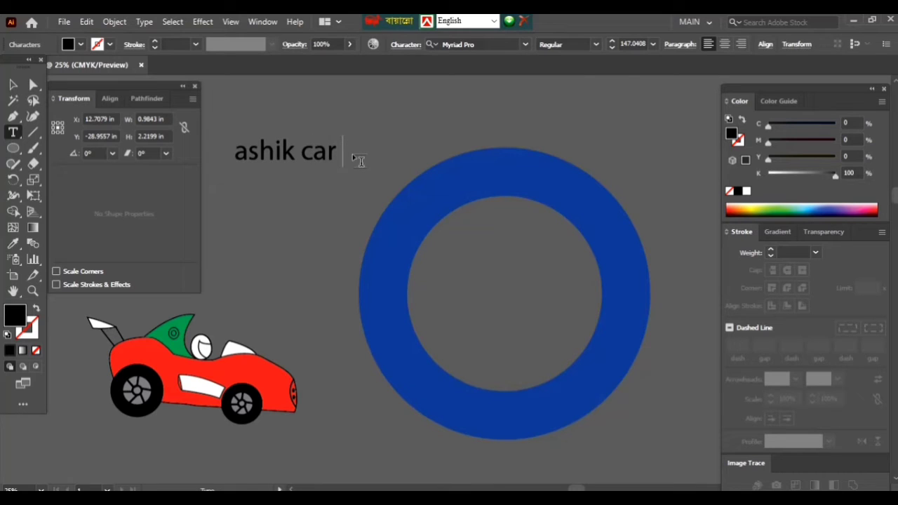
pyautogui.write('was')
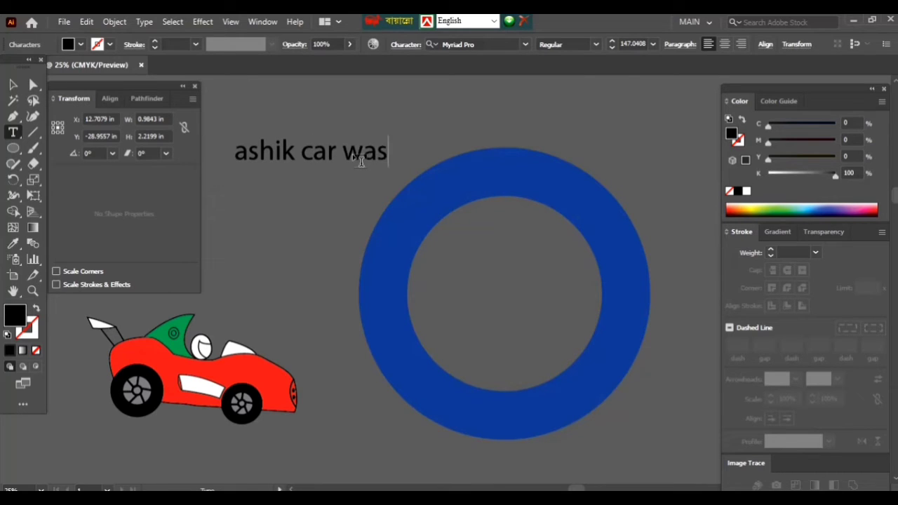
pyautogui.write('h s')
pyautogui.write('ervi')
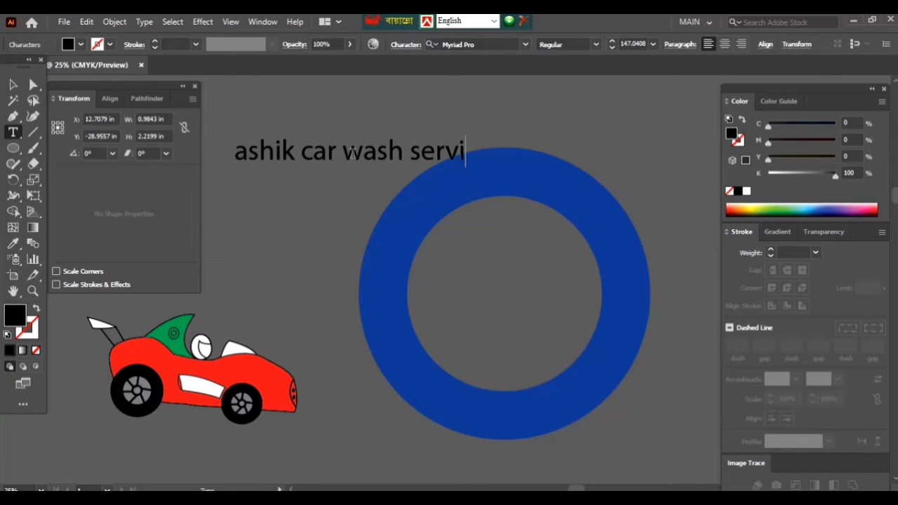
pyautogui.write('ce')
# Step: Change the title text to UPPERCASE
pyautogui.click(13, 84)
pyautogui.click(302, 150)
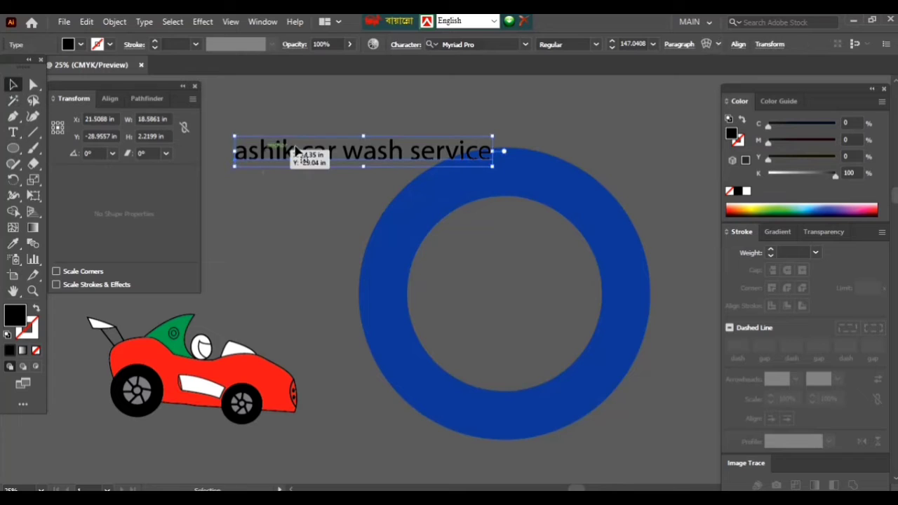
pyautogui.click(142, 23)
pyautogui.moveTo(177, 226)
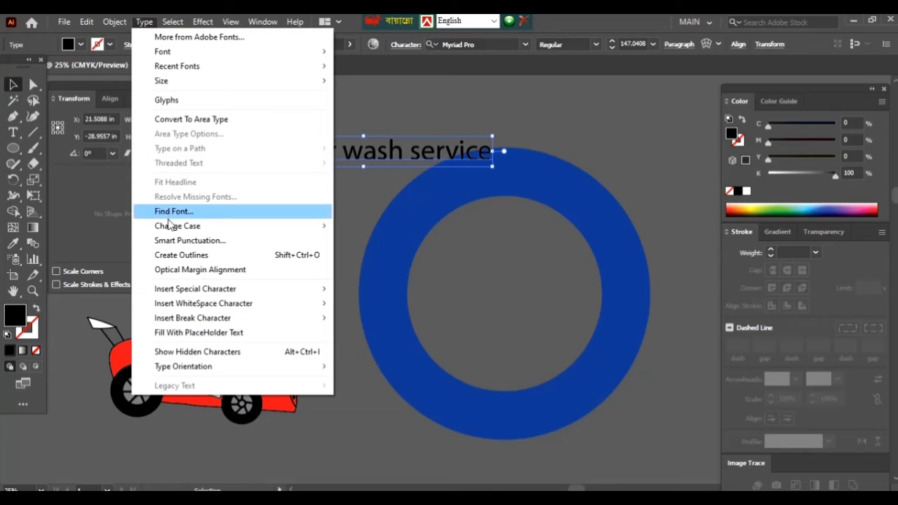
pyautogui.click(371, 226)
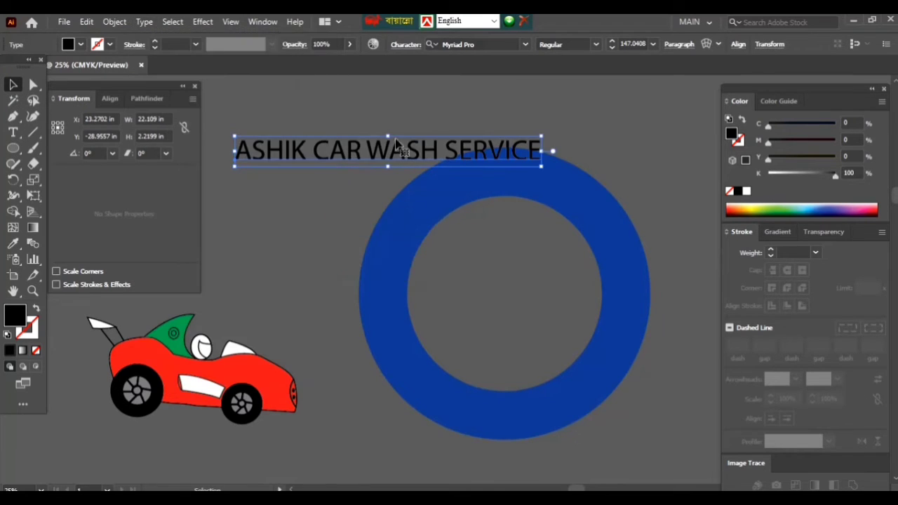
# Step: Make the title white Arial Black, stretch it taller and move it above the ring
pyautogui.click(505, 44)
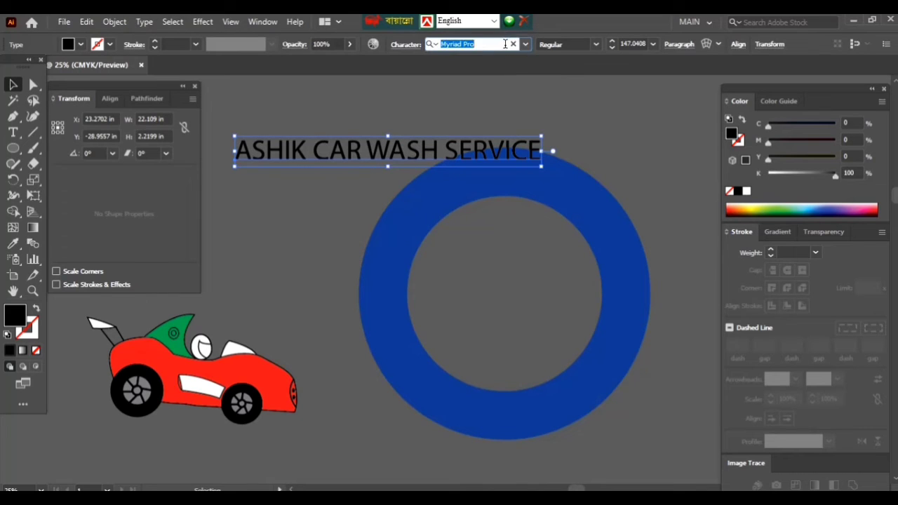
pyautogui.write('ac')
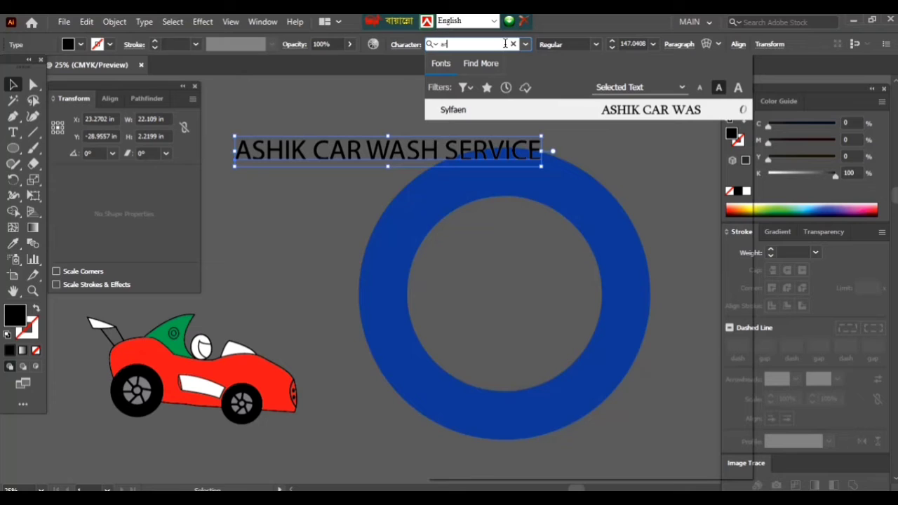
pyautogui.write('ial')
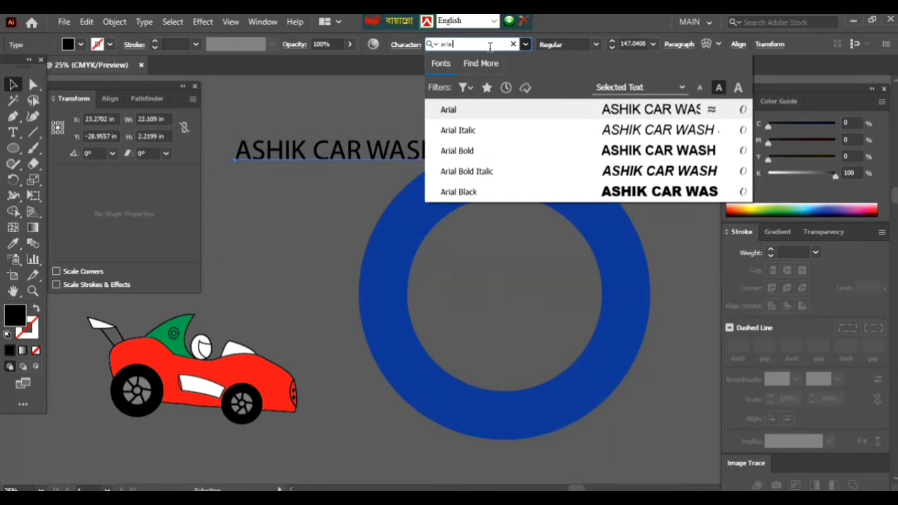
pyautogui.click(467, 194)
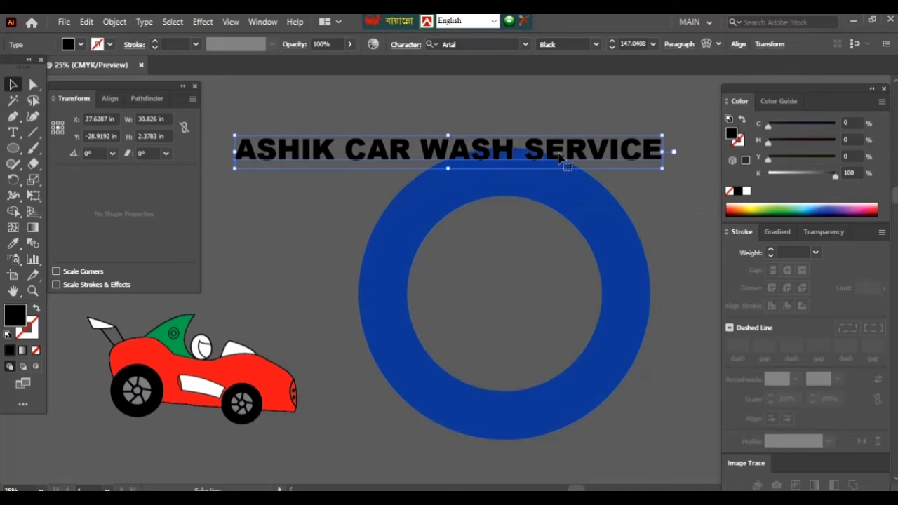
pyautogui.click(747, 191)
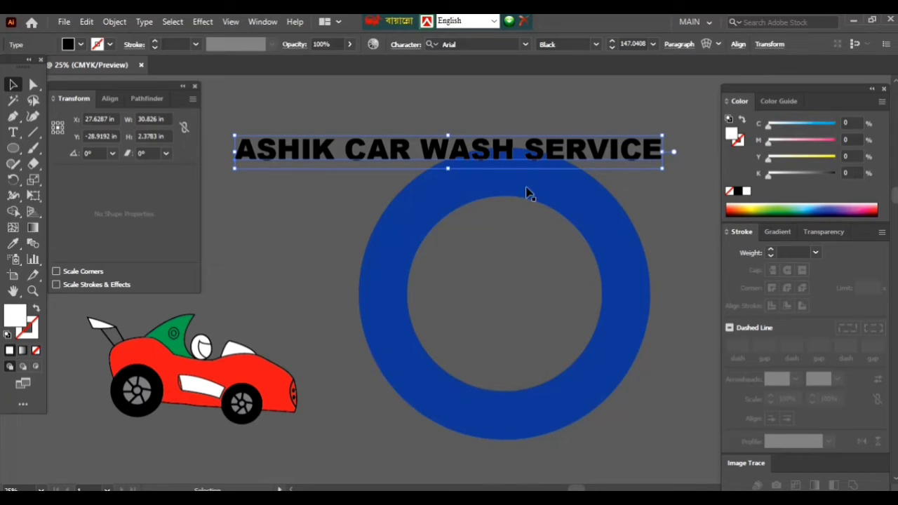
pyautogui.moveTo(449, 171); pyautogui.dragTo(449, 175)
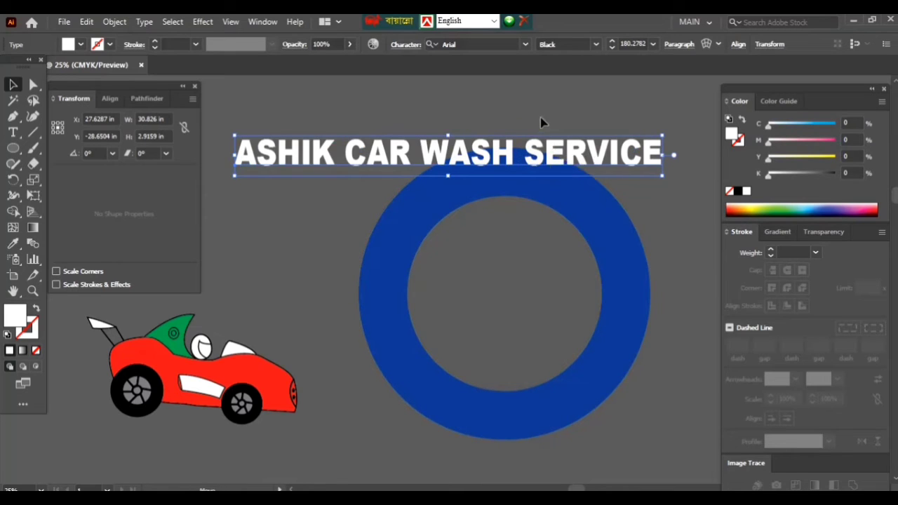
pyautogui.moveTo(537, 156); pyautogui.dragTo(558, 116)
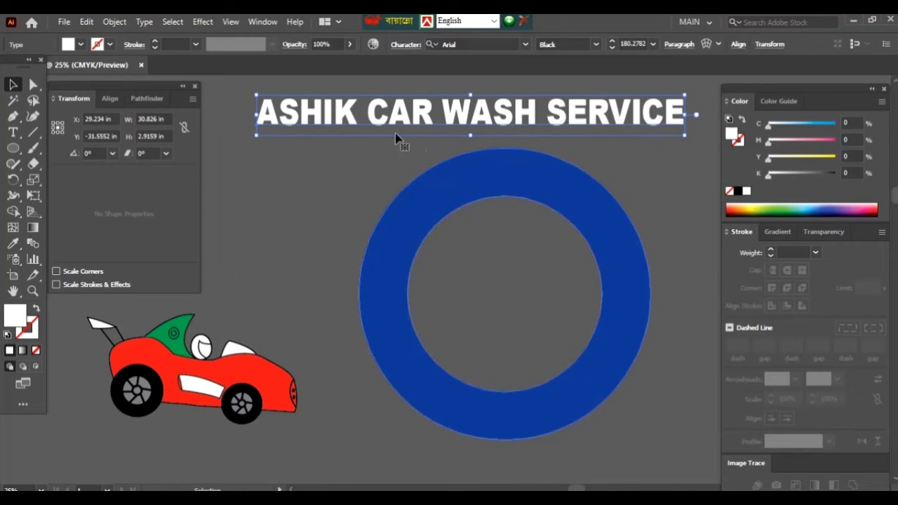
pyautogui.click(16, 149)
# Step: Draw a 14.74 in circle centred inside the ring and set its fill to None
pyautogui.moveTo(444, 204)
pyautogui.mouseDown()
pyautogui.moveTo(610, 372)
pyautogui.moveTo(662, 439)
pyautogui.moveTo(600, 405)
pyautogui.moveTo(610, 424)
pyautogui.moveTo(587, 400)
pyautogui.mouseUp()
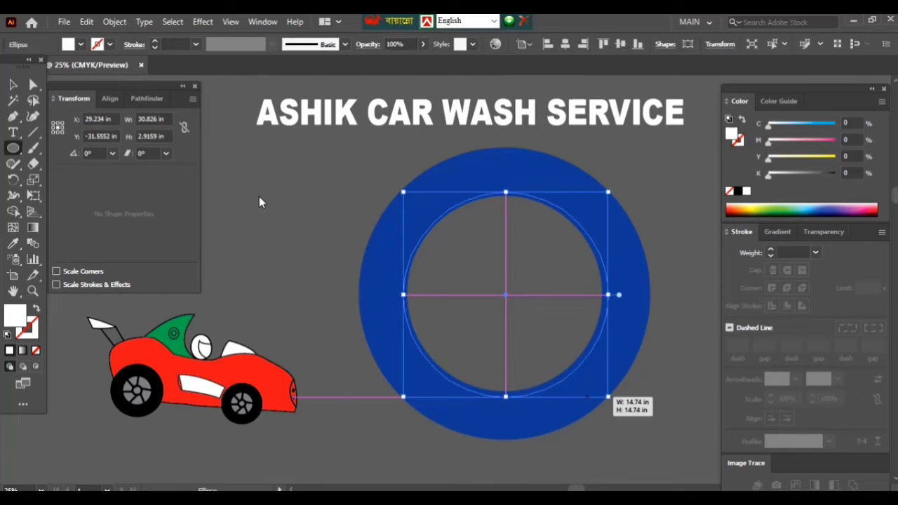
pyautogui.click(259, 196)
pyautogui.click(481, 282)
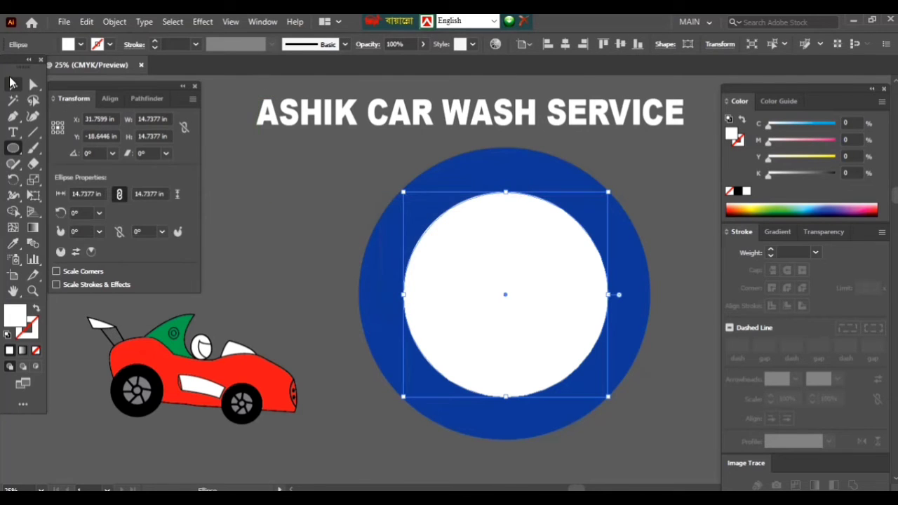
pyautogui.click(12, 85)
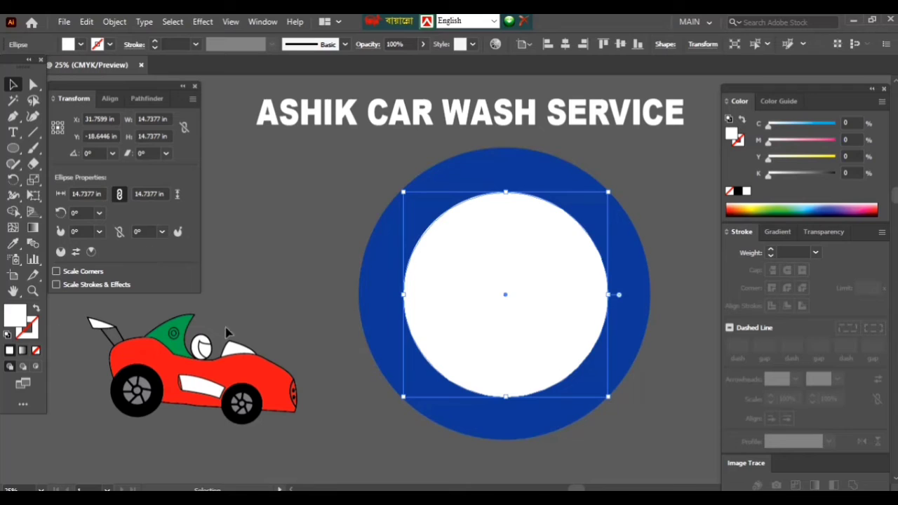
pyautogui.press('a')
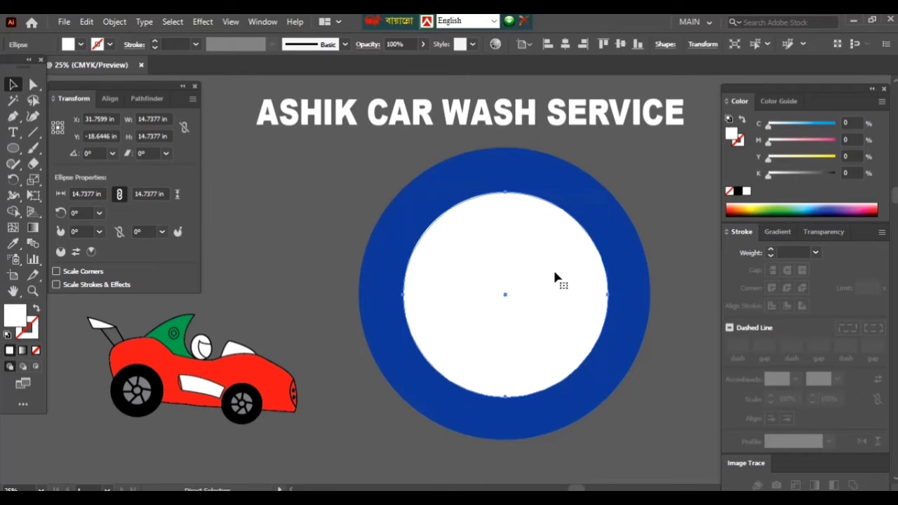
pyautogui.press('v')
pyautogui.click(290, 231)
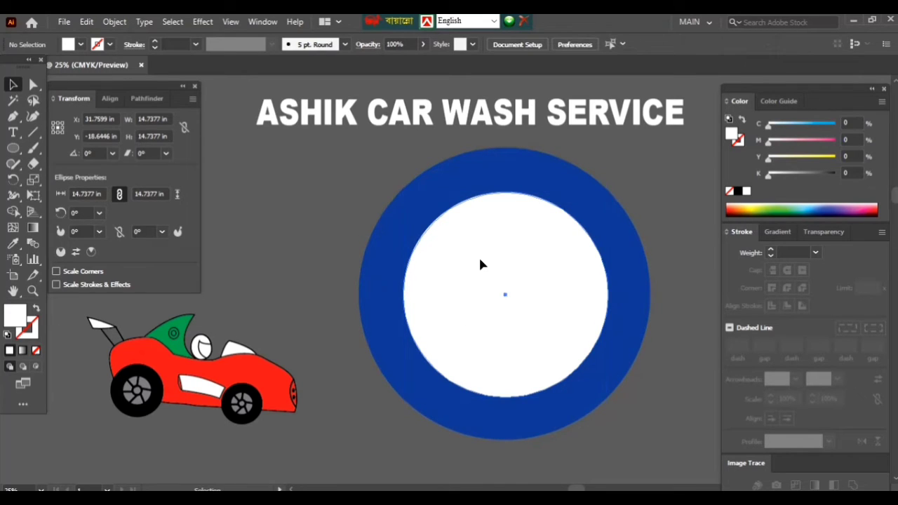
pyautogui.click(480, 264)
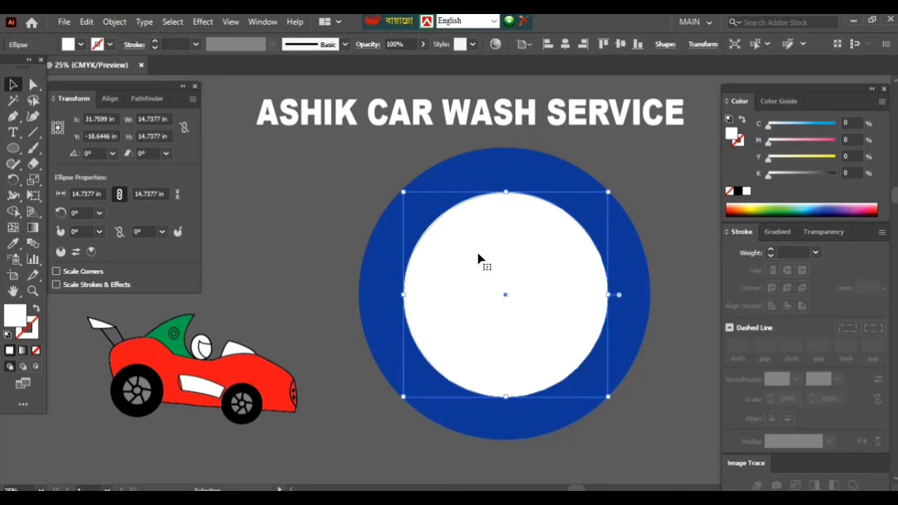
pyautogui.click(36, 350)
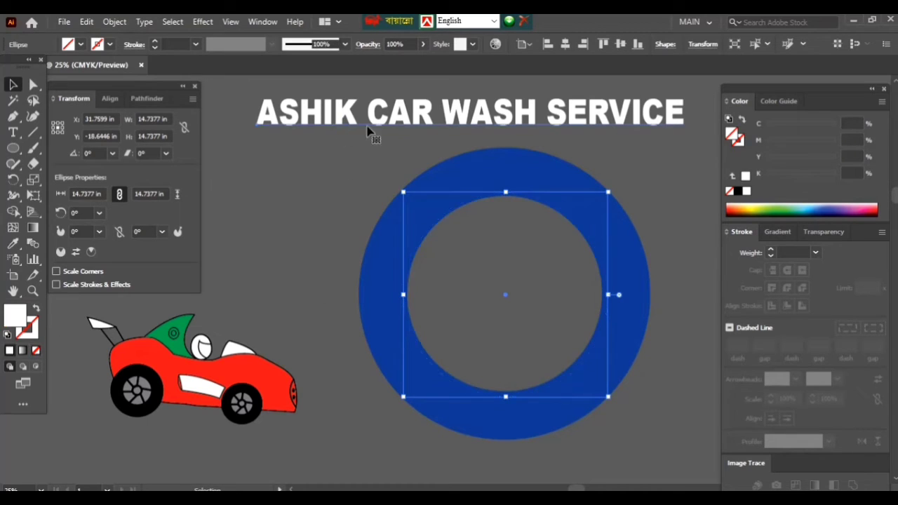
# Step: Deselect everything, restore white as the default fill, and reselect the title text
pyautogui.click(429, 129)
pyautogui.press('ctrl')
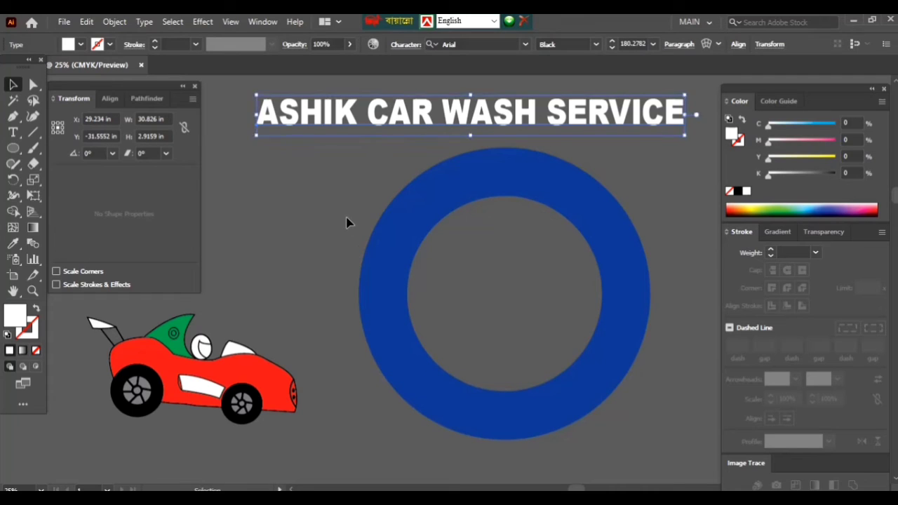
pyautogui.press('ctrl')
pyautogui.click(432, 130)
pyautogui.click(458, 208)
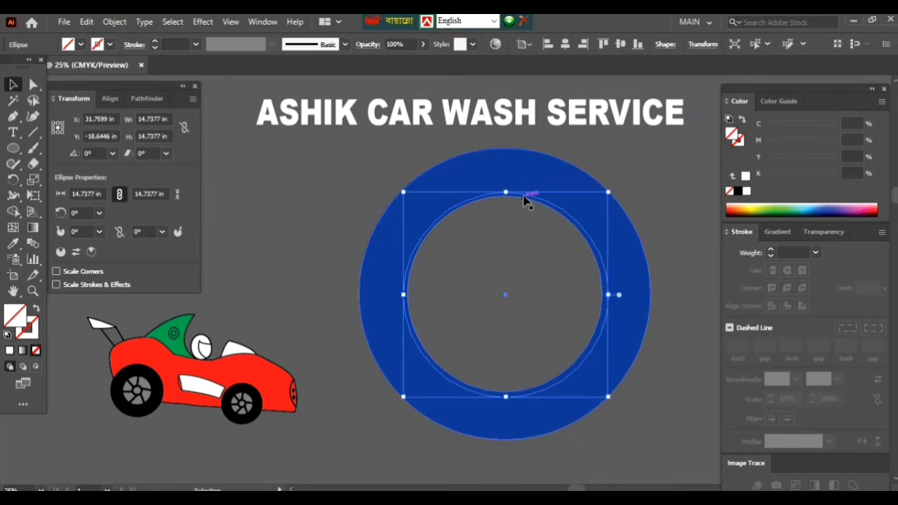
pyautogui.press('a')
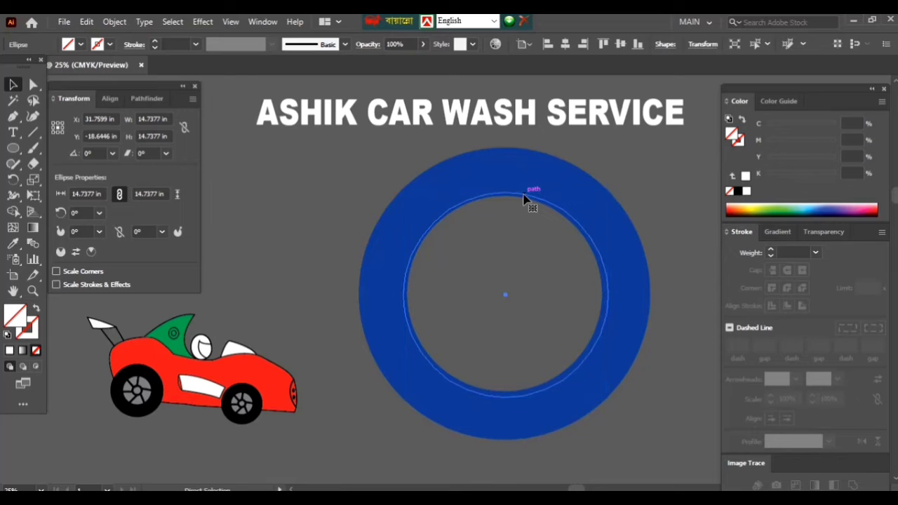
pyautogui.press('v')
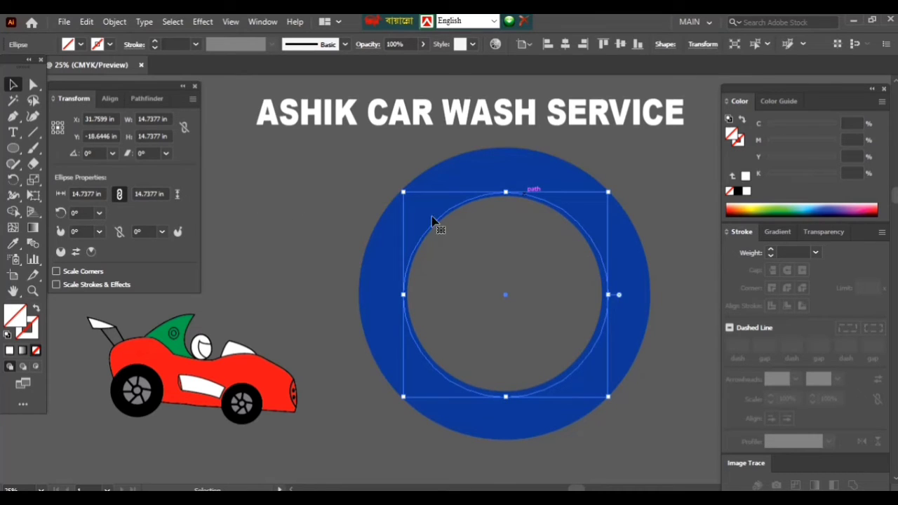
pyautogui.hotkey('ctrl', 'shift', 'a')
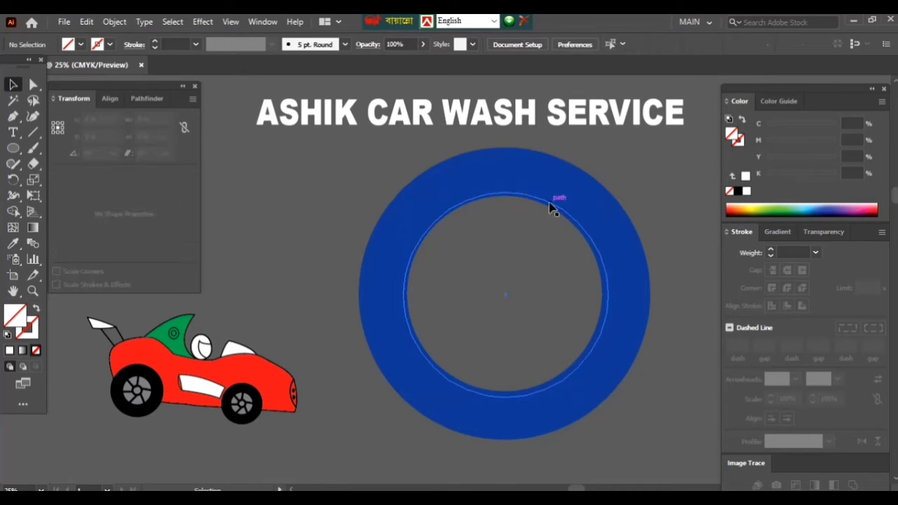
pyautogui.hotkey('shift', 'x')
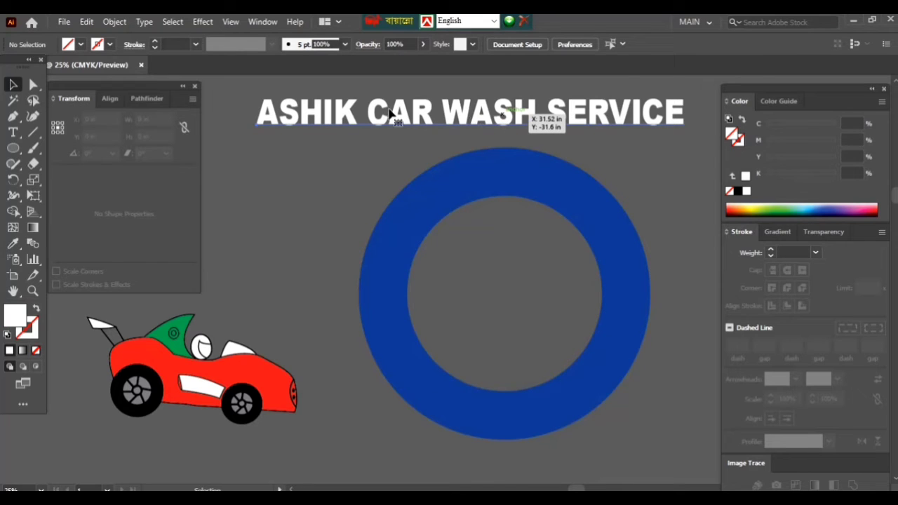
pyautogui.click(390, 113)
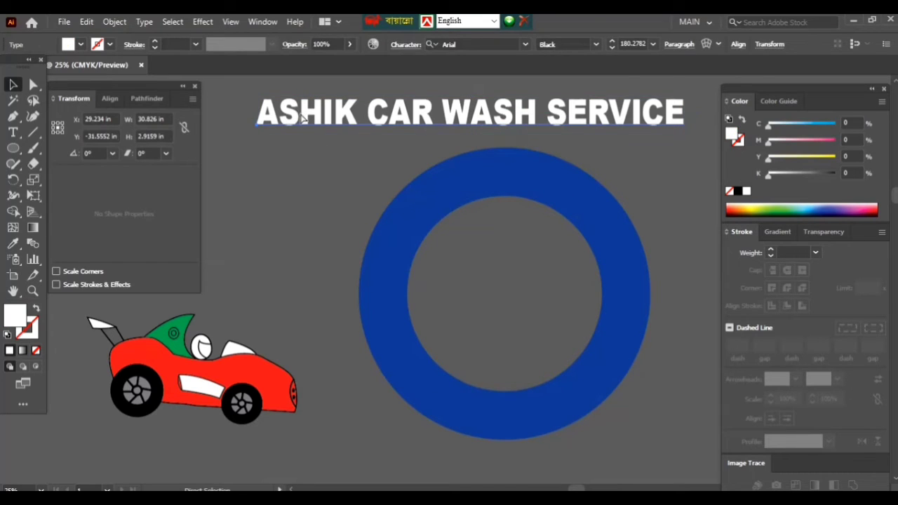
# Step: Paste ASHIK CAR WASH SERVICE as type on the inner circle path
pyautogui.click(14, 135)
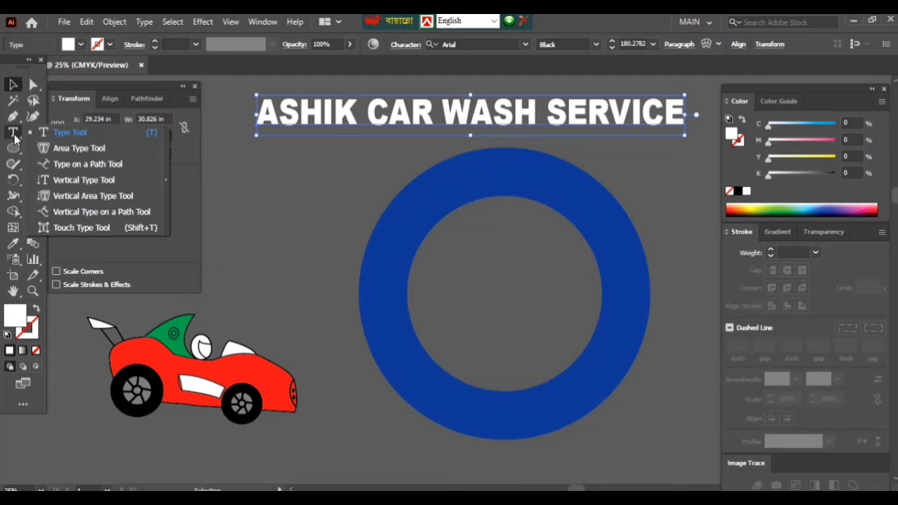
pyautogui.click(70, 164)
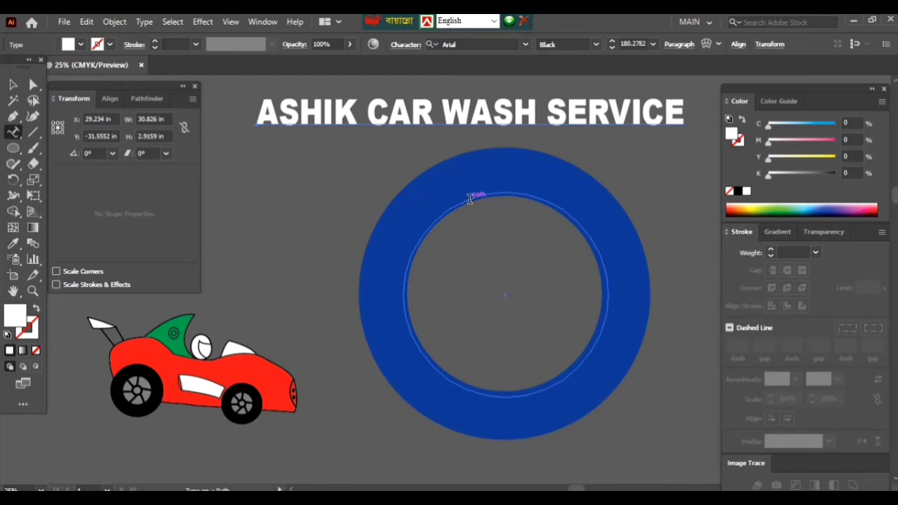
pyautogui.click(470, 197)
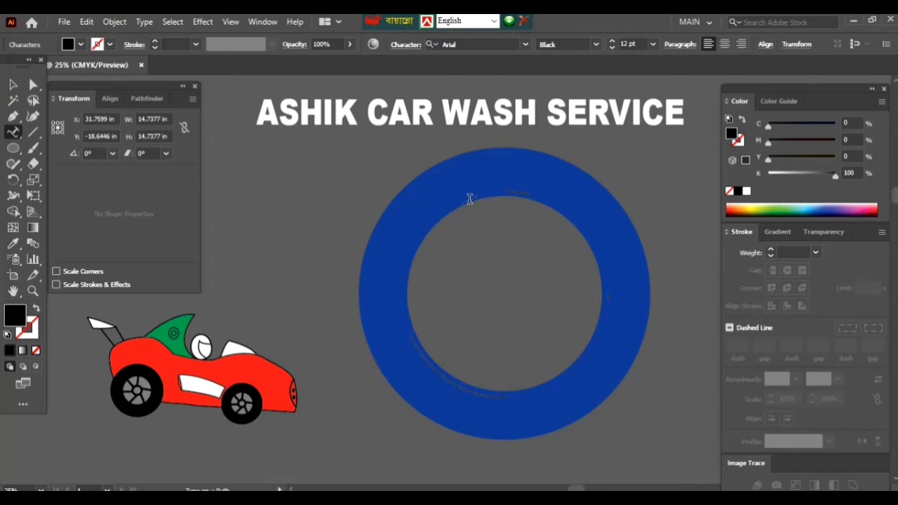
pyautogui.write('ASHIK CAR WASH SERVICE')
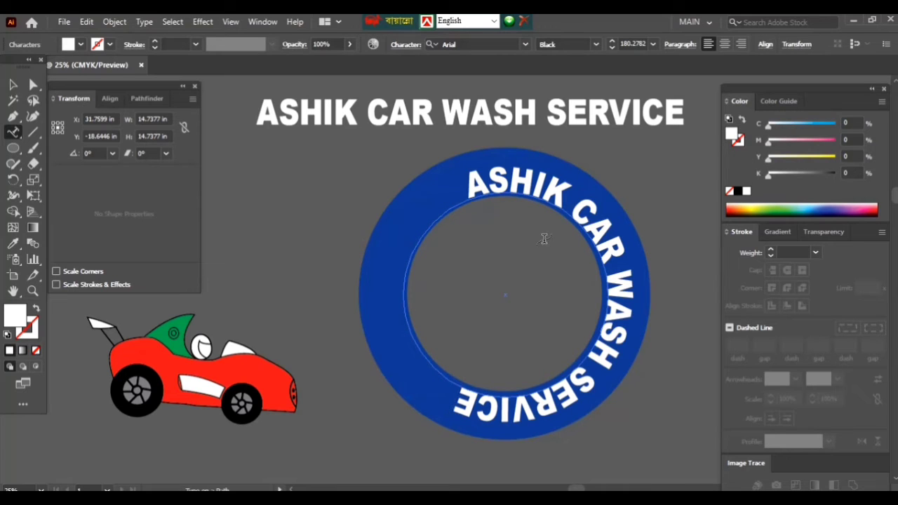
pyautogui.click(12, 84)
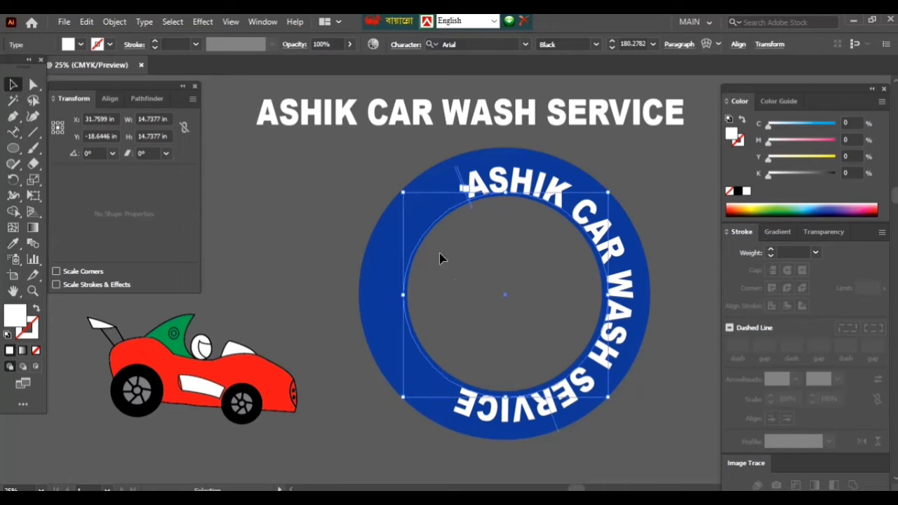
# Step: Narrow the top title to 146.578 pt and select all the curved text to shrink it
pyautogui.click(371, 121)
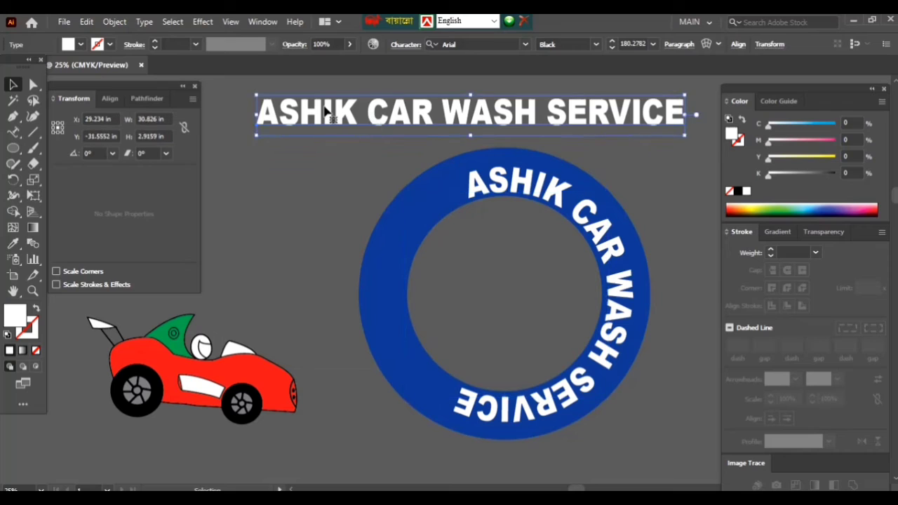
pyautogui.moveTo(257, 115); pyautogui.dragTo(297, 114)
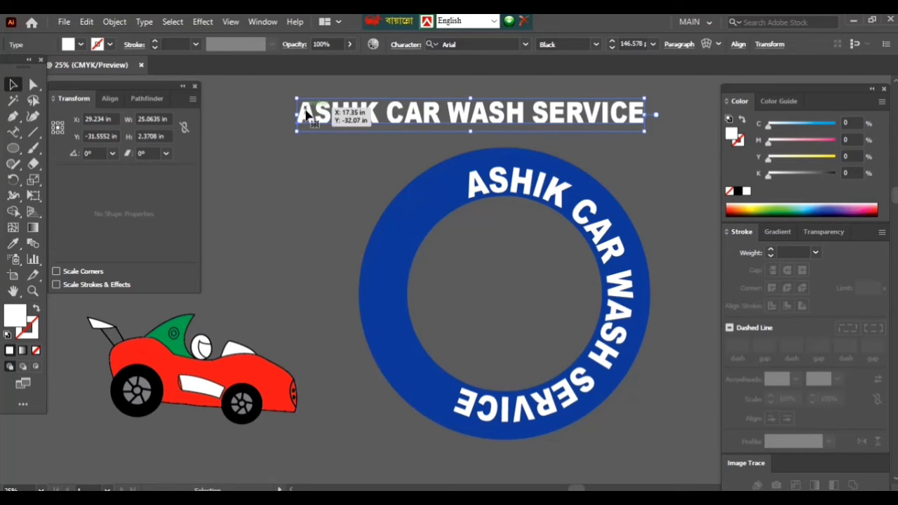
pyautogui.click(13, 132)
pyautogui.click(535, 189)
pyautogui.hotkey('ctrl', 'a')
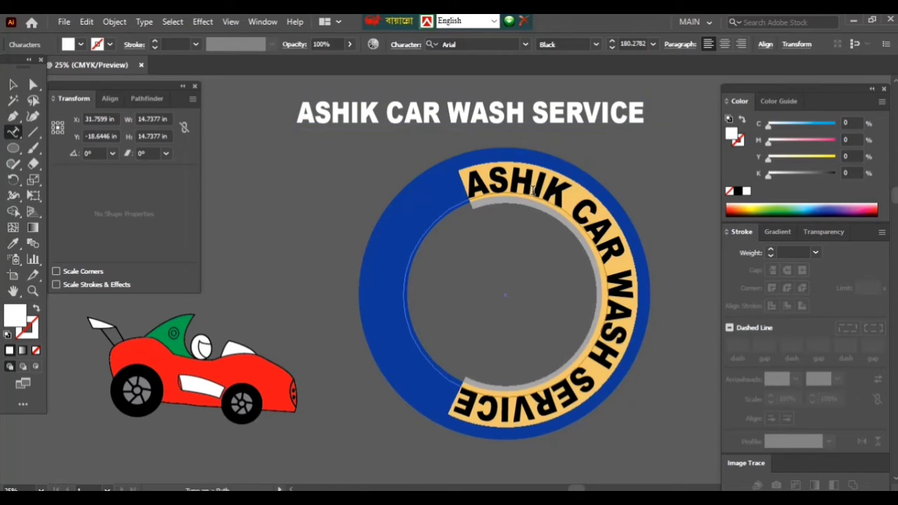
pyautogui.press('Escape')
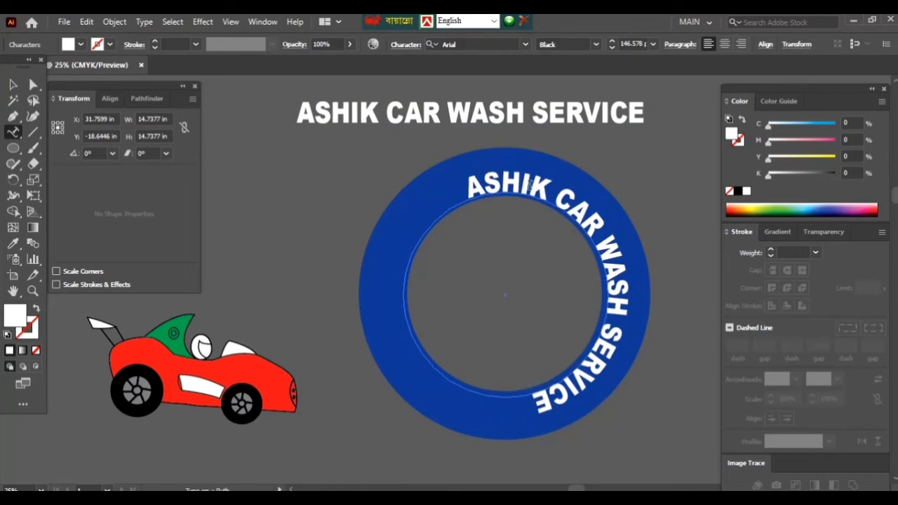
# Step: Stretch the top title text slightly taller and select the curved ring text
pyautogui.press('v')
pyautogui.click(424, 118)
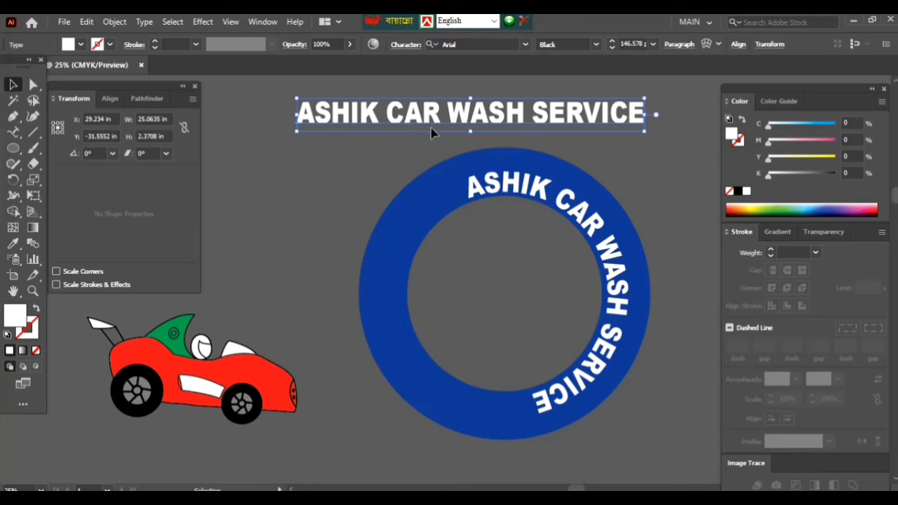
pyautogui.moveTo(469, 99); pyautogui.dragTo(469, 89)
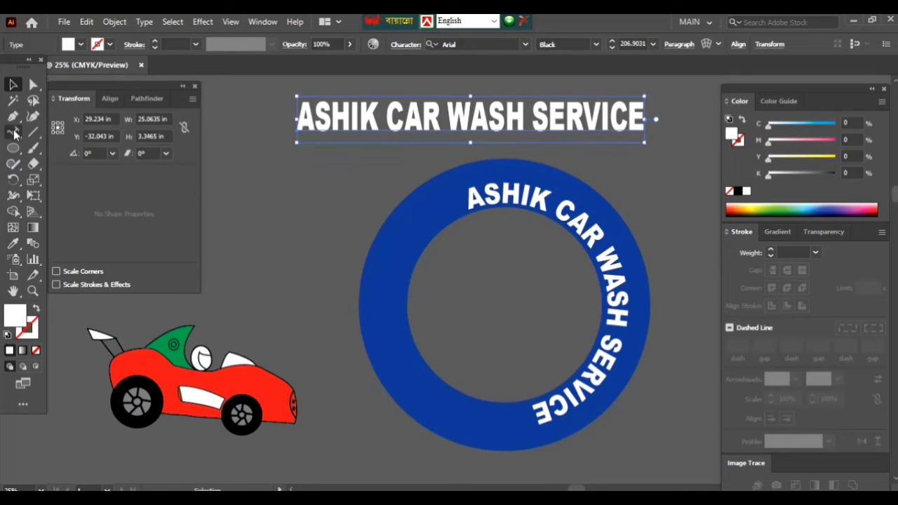
pyautogui.click(12, 132)
pyautogui.tripleClick(483, 193)
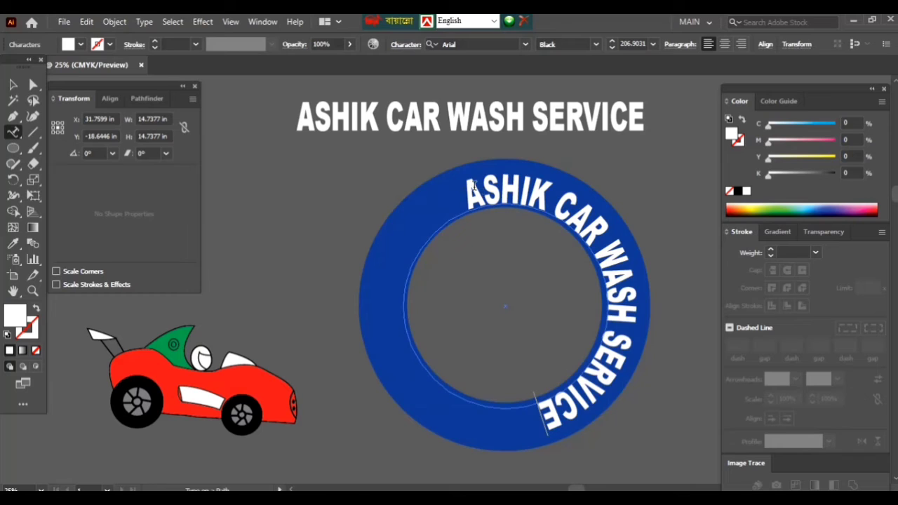
# Step: Rotate the curved business name to 68.501° so it centres across the ring's top
pyautogui.click(12, 86)
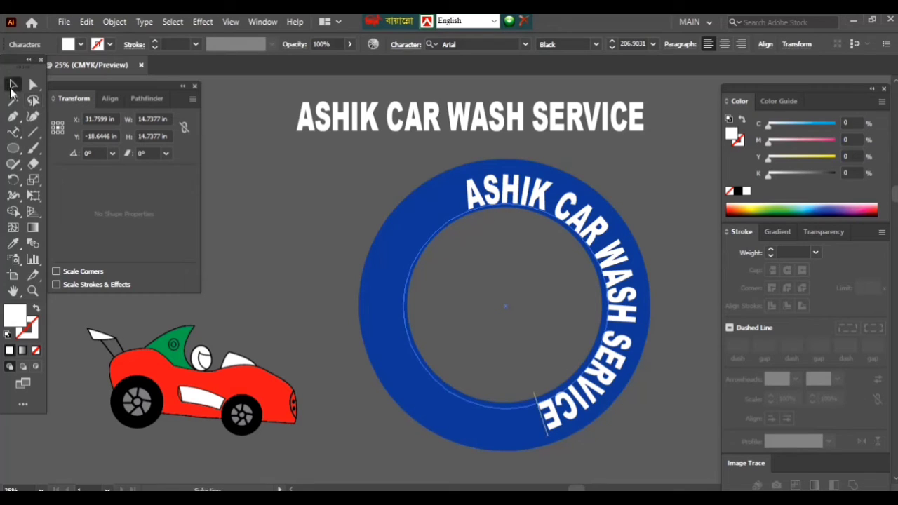
pyautogui.click(531, 194)
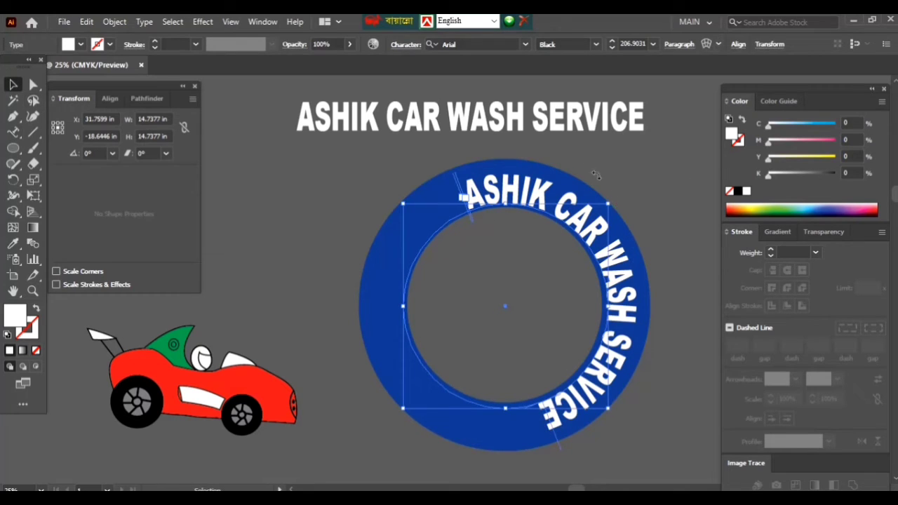
pyautogui.moveTo(595, 175)
pyautogui.mouseDown()
pyautogui.moveTo(439, 169)
pyautogui.moveTo(453, 153)
pyautogui.mouseUp()
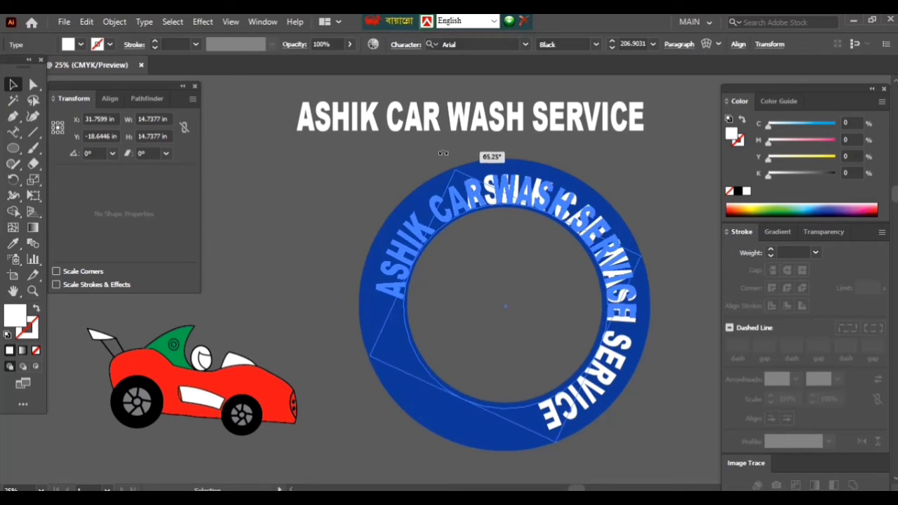
pyautogui.moveTo(453, 152); pyautogui.dragTo(442, 153)
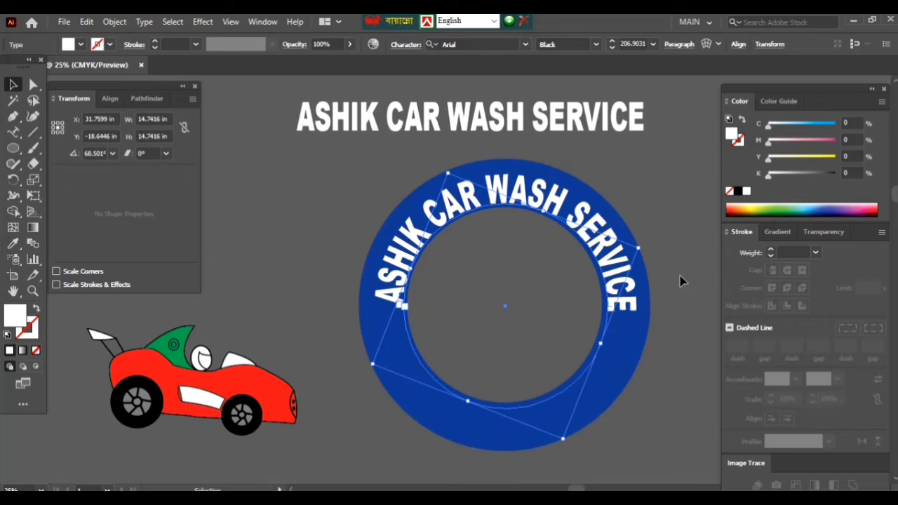
pyautogui.moveTo(641, 247); pyautogui.dragTo(642, 244)
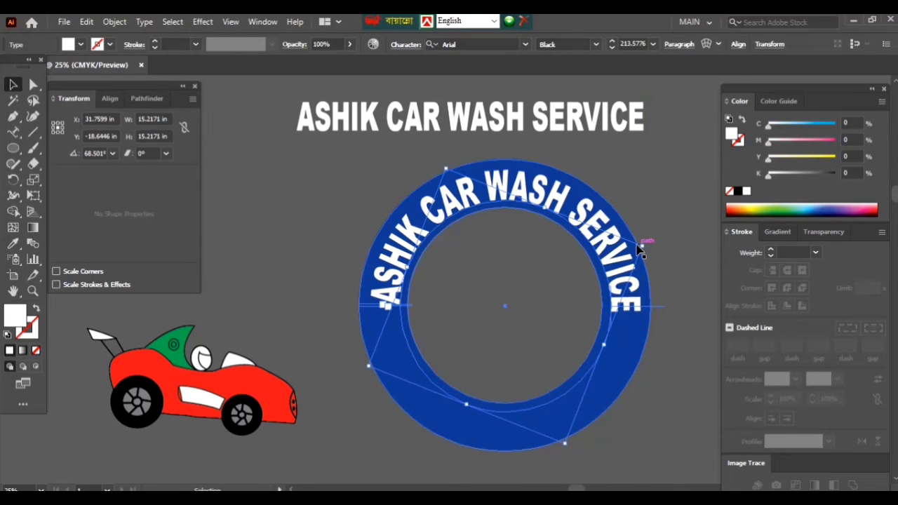
pyautogui.click(660, 303)
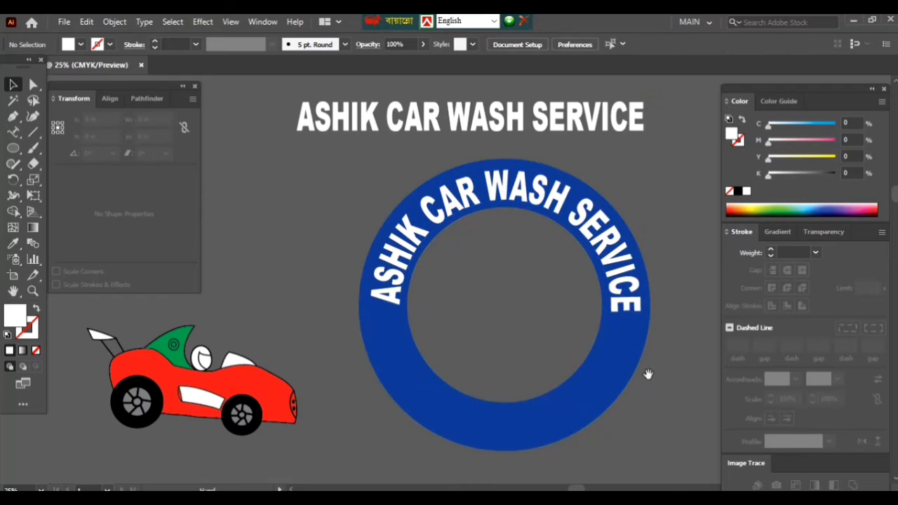
pyautogui.moveTo(645, 371); pyautogui.dragTo(646, 351)
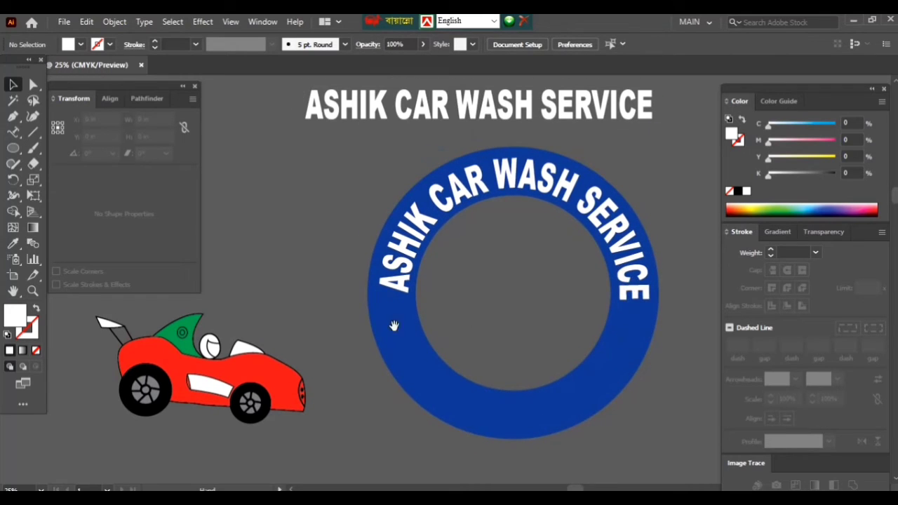
# Step: Replace the title text above the ring with the owner's name
pyautogui.press('t')
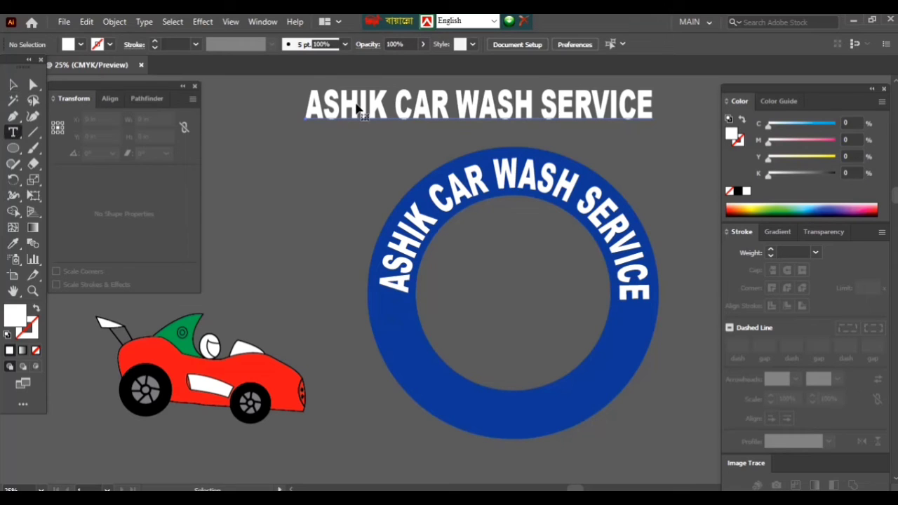
pyautogui.click(355, 107)
pyautogui.hotkey('ctrl', 'a')
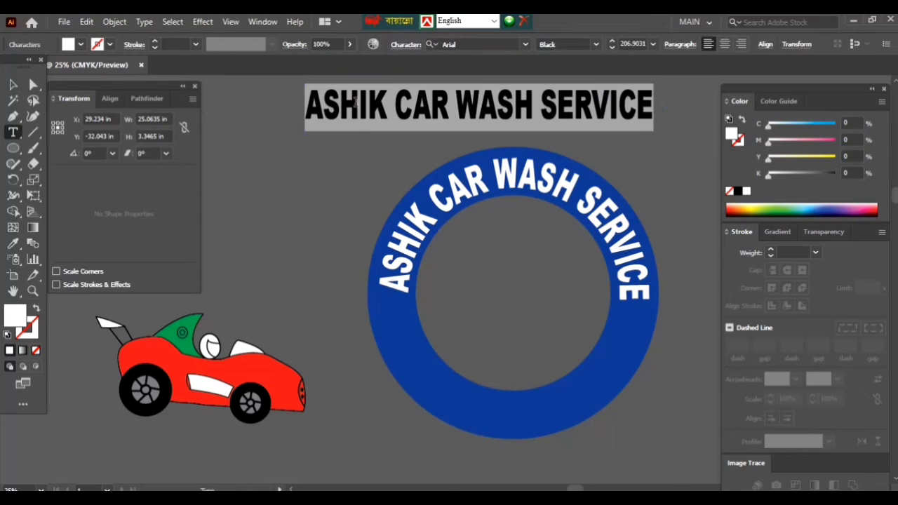
pyautogui.write('a')
pyautogui.press('BackSpace')
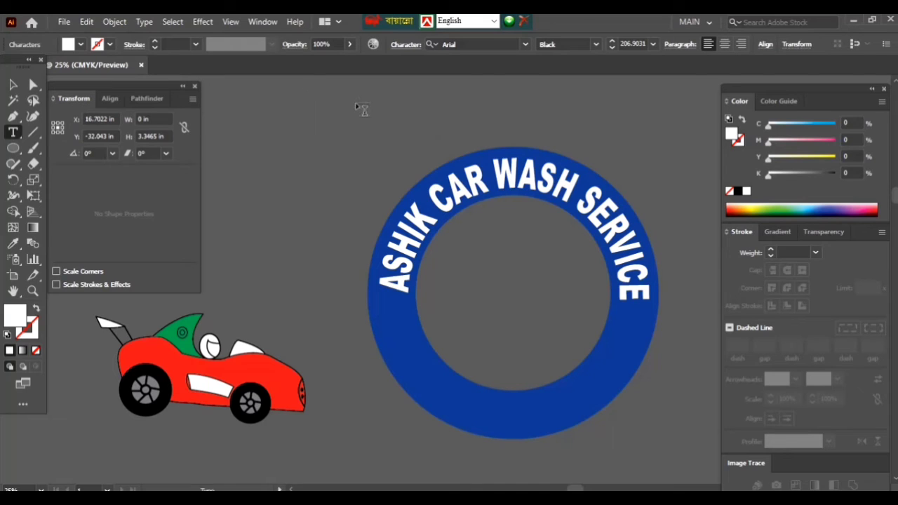
pyautogui.write('md a')
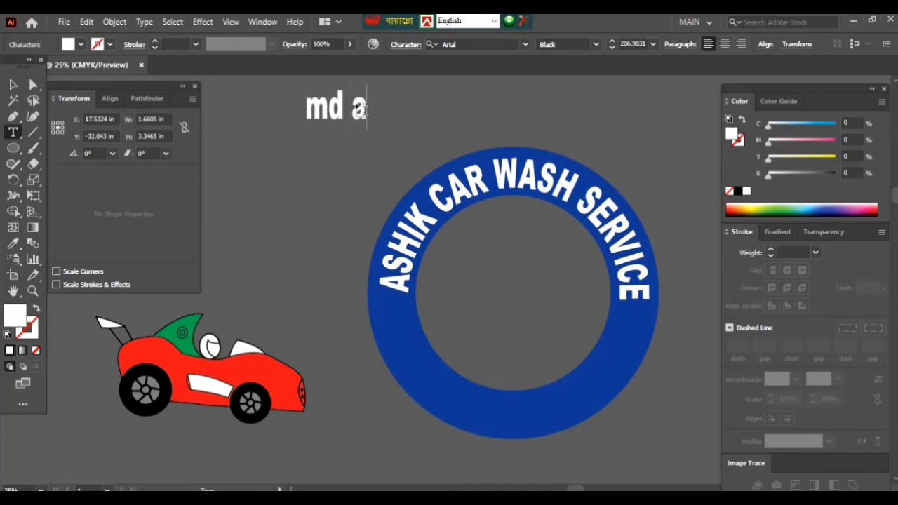
pyautogui.write('s')
pyautogui.write('hik')
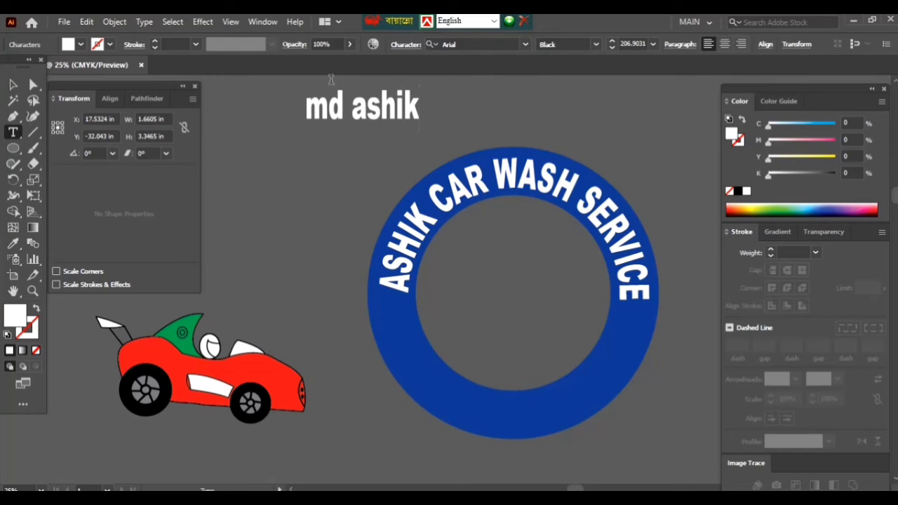
# Step: Change the title to UPPERCASE and scale it up to 13.8196 in wide
pyautogui.click(12, 85)
pyautogui.click(303, 113)
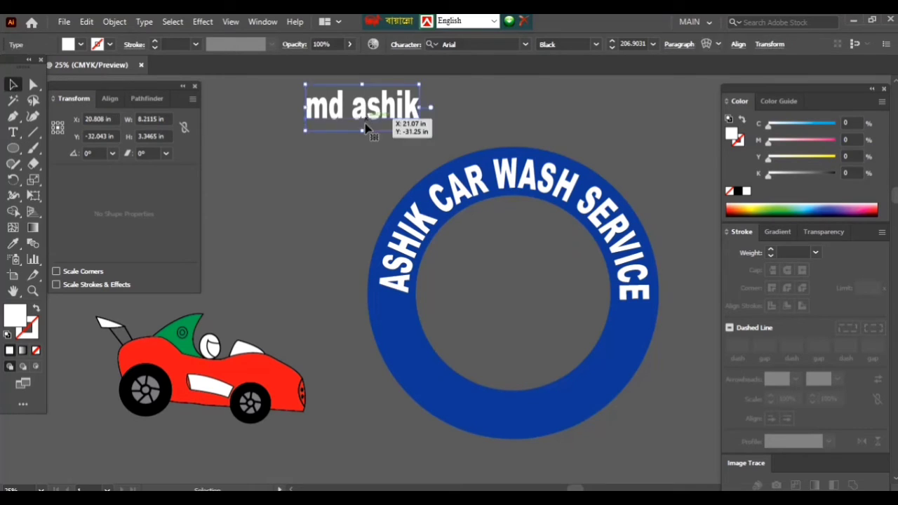
pyautogui.click(114, 22)
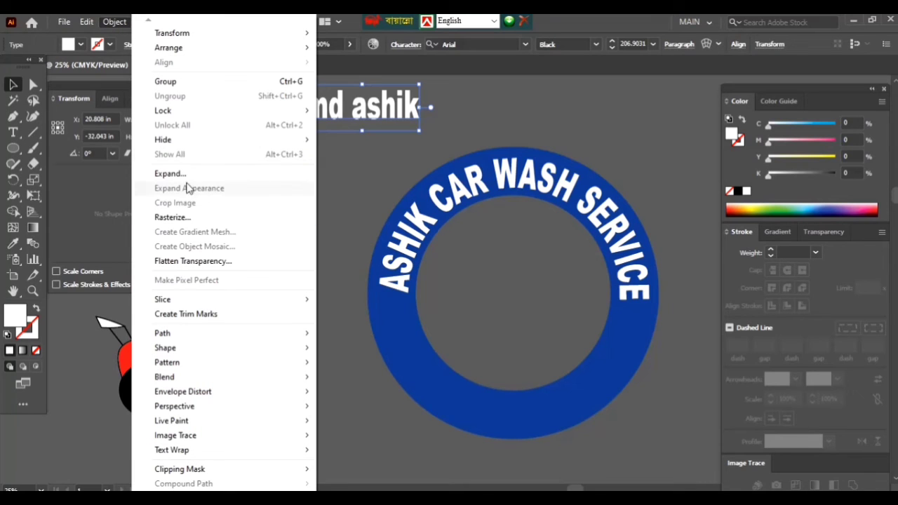
pyautogui.click(115, 22)
pyautogui.click(337, 167)
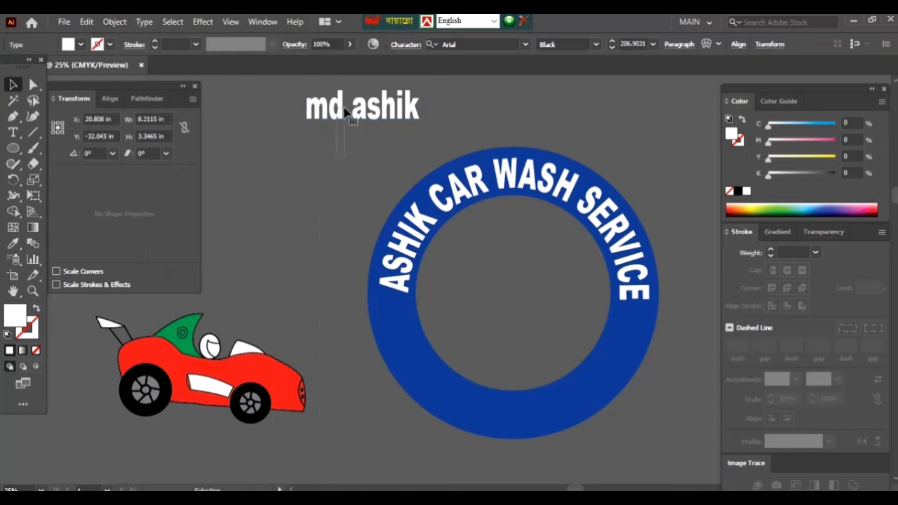
pyautogui.click(145, 21)
pyautogui.moveTo(178, 226)
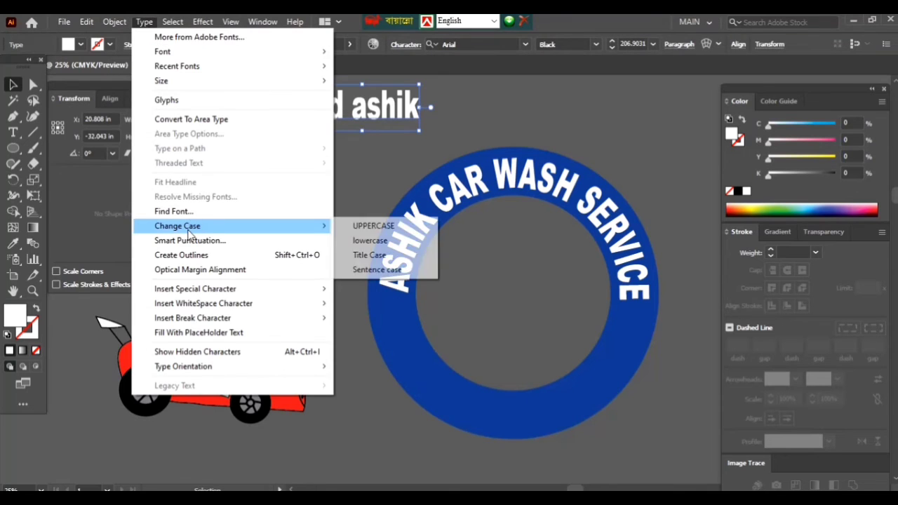
pyautogui.click(380, 239)
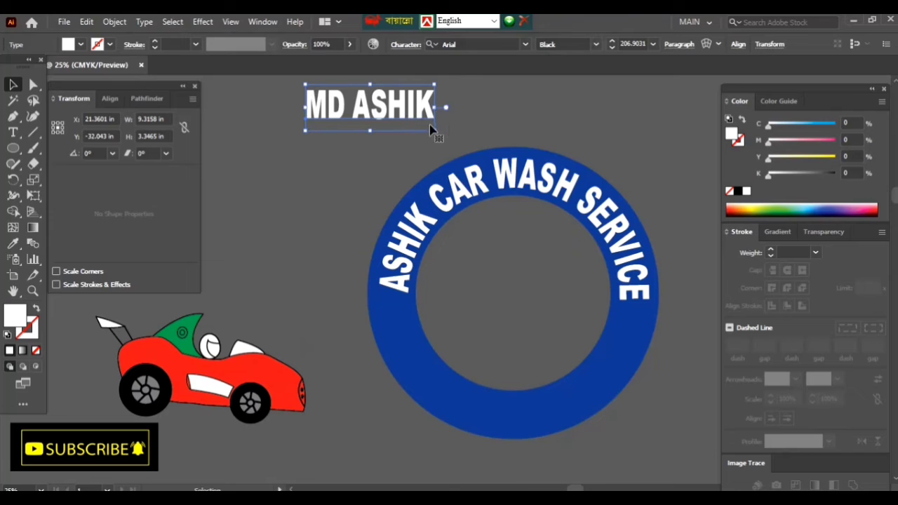
pyautogui.moveTo(436, 134); pyautogui.dragTo(482, 127)
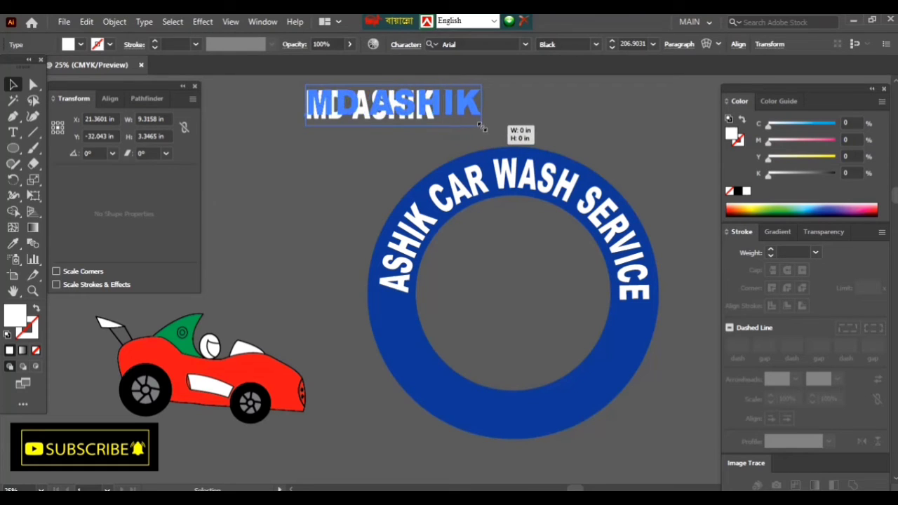
pyautogui.moveTo(489, 127); pyautogui.dragTo(485, 126)
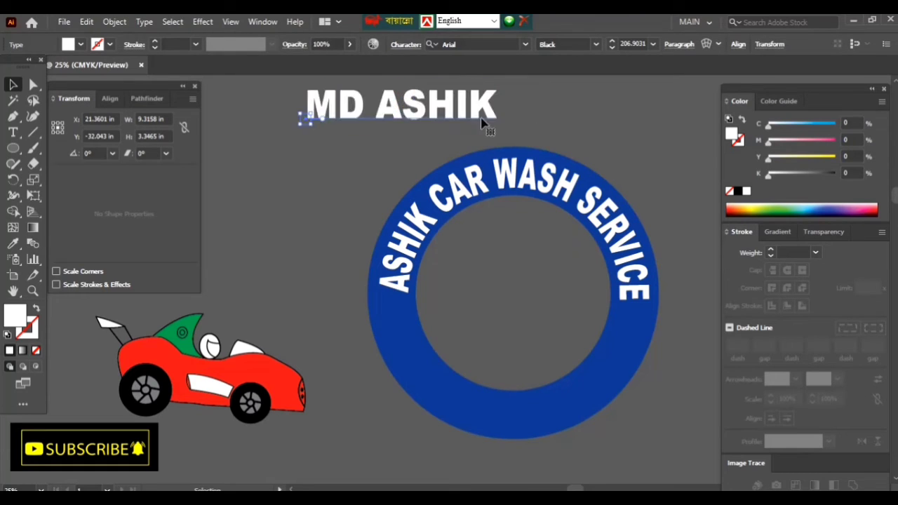
pyautogui.hotkey('ctrl', 'shift', 'a')
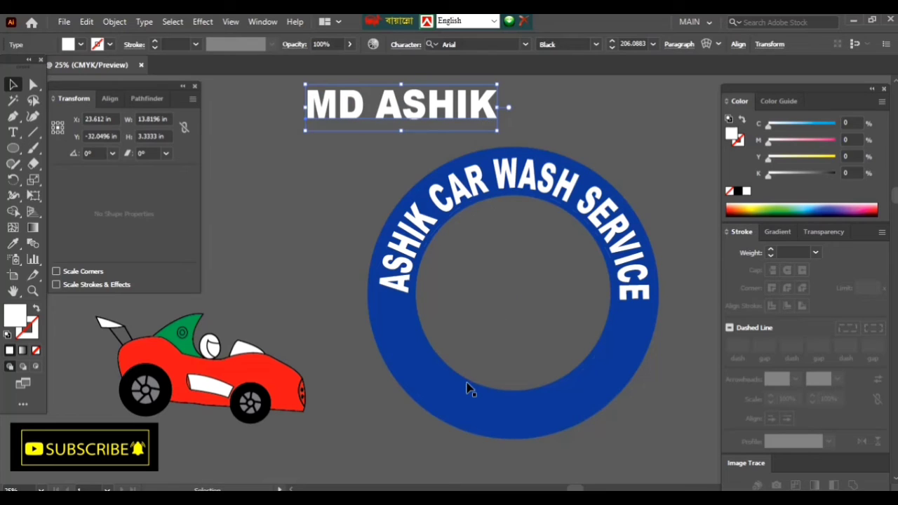
# Step: Try starting Type on a Path text on the ring's inner circle, then undo it
pyautogui.click(469, 388)
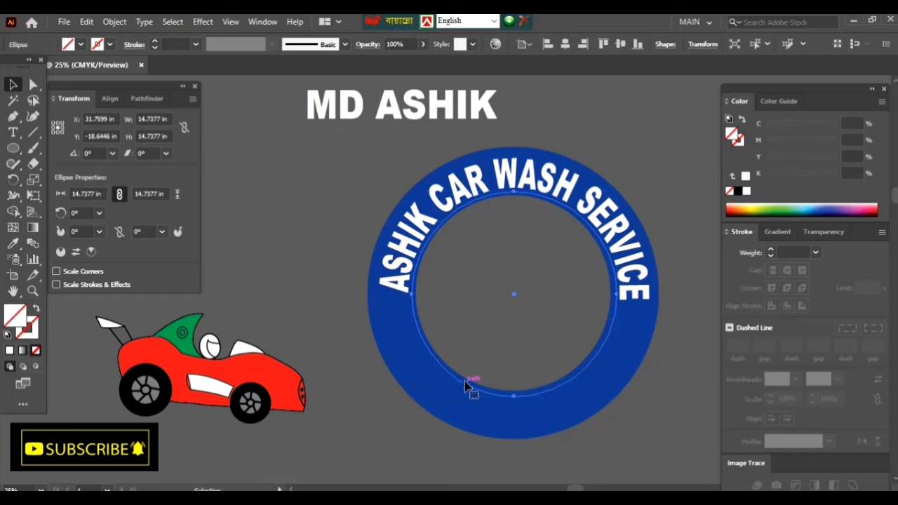
pyautogui.click(12, 132)
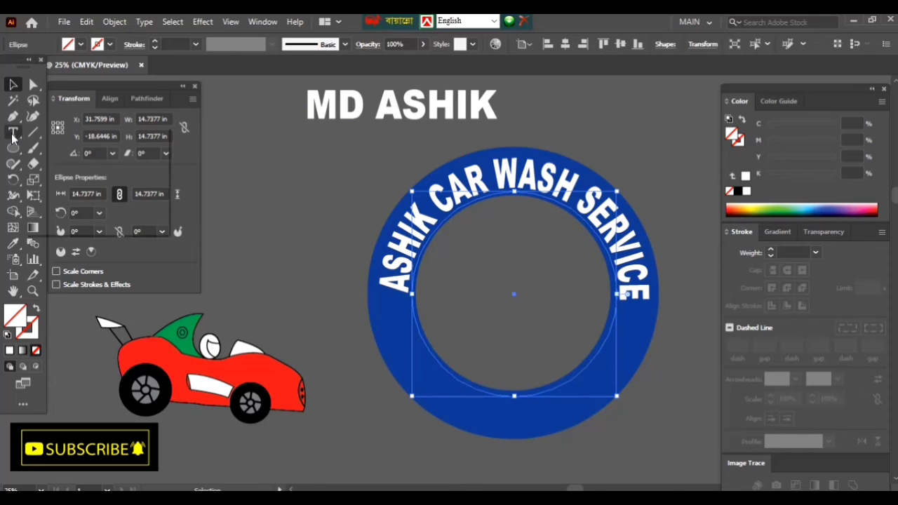
pyautogui.click(81, 163)
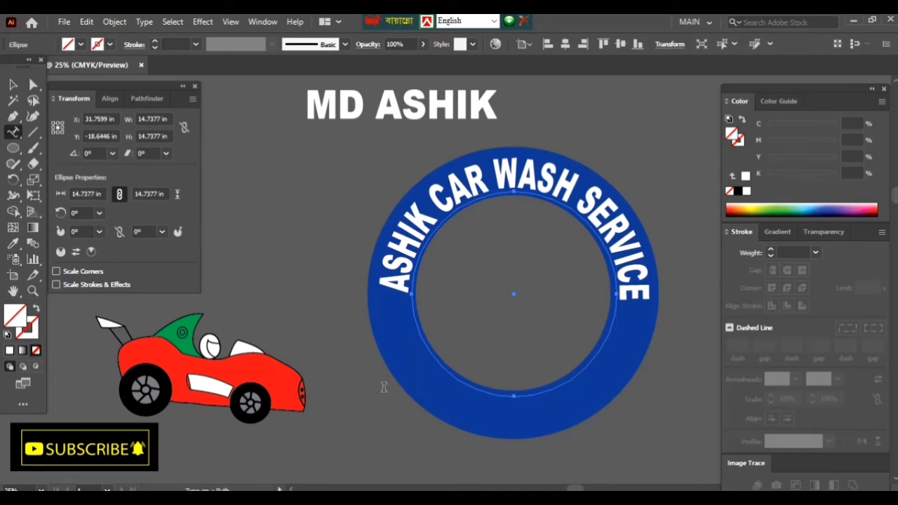
pyautogui.click(450, 375)
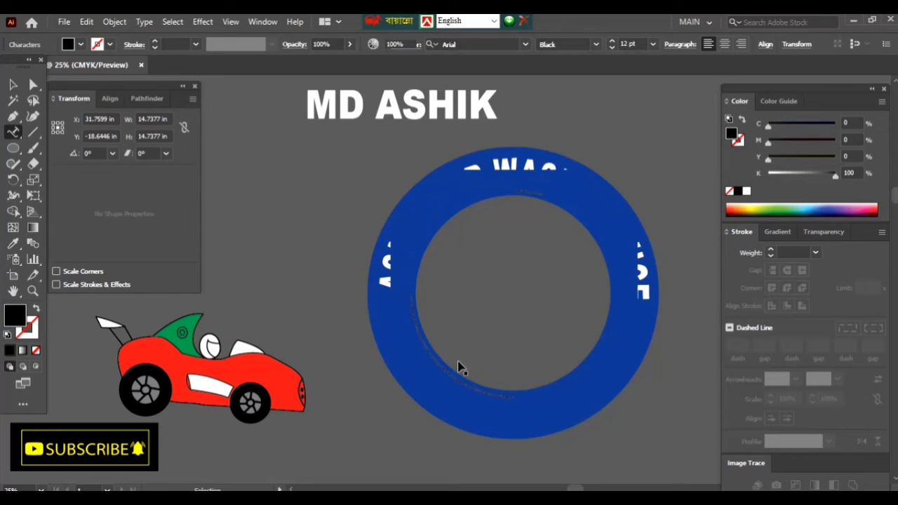
pyautogui.hotkey('ctrl', 'z')
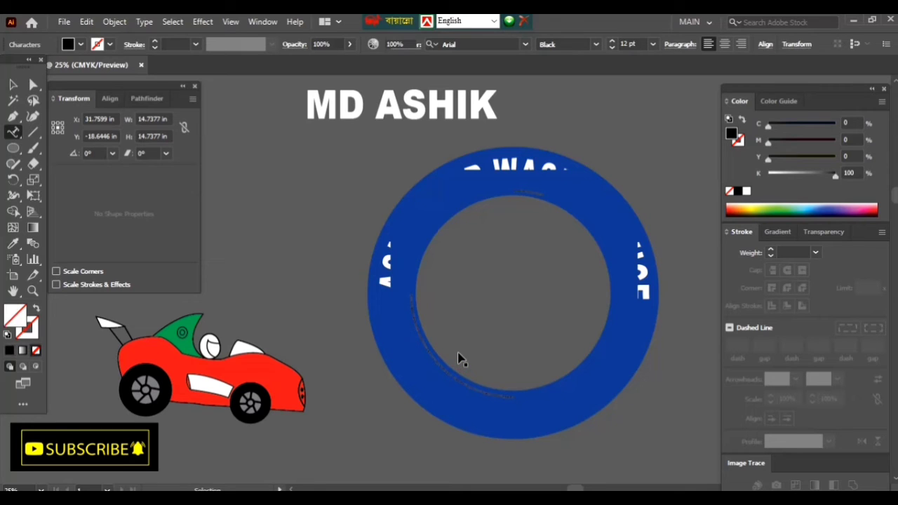
# Step: Set the fill to white and delete the curved car wash name text
pyautogui.press('v')
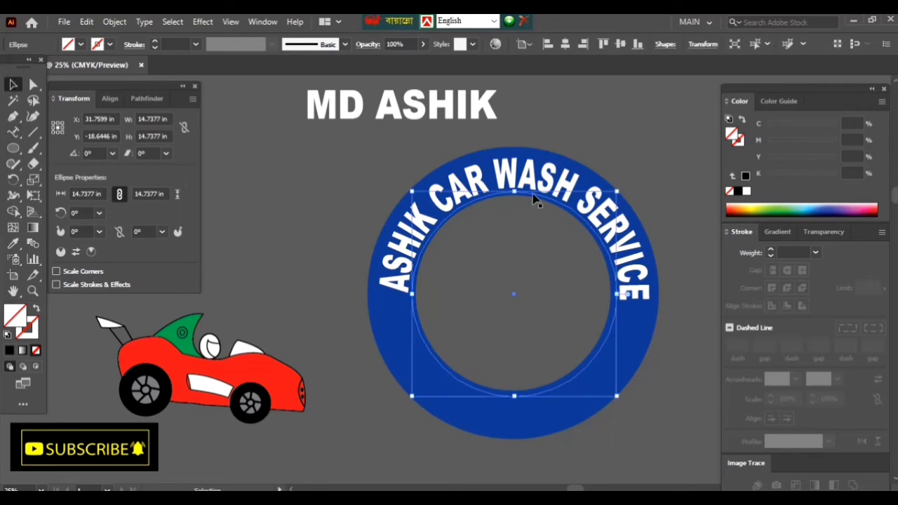
pyautogui.press(',')
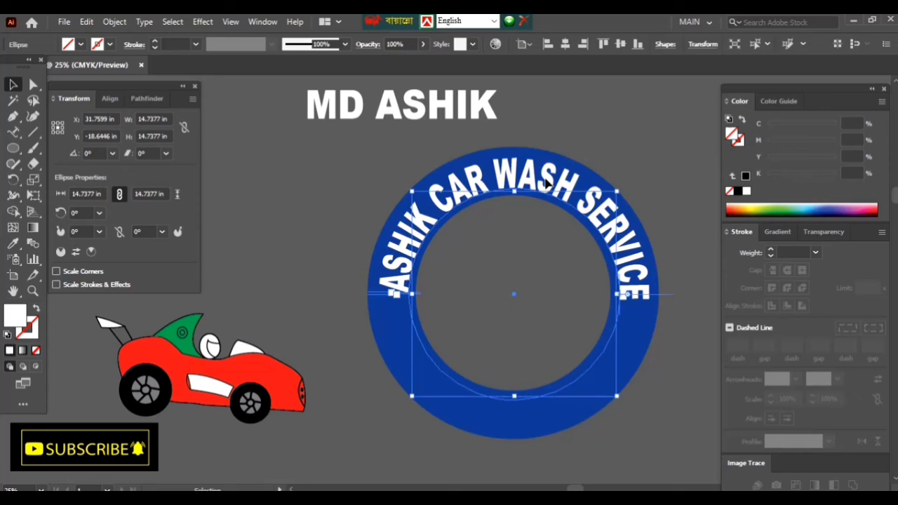
pyautogui.press('a')
pyautogui.click(545, 184)
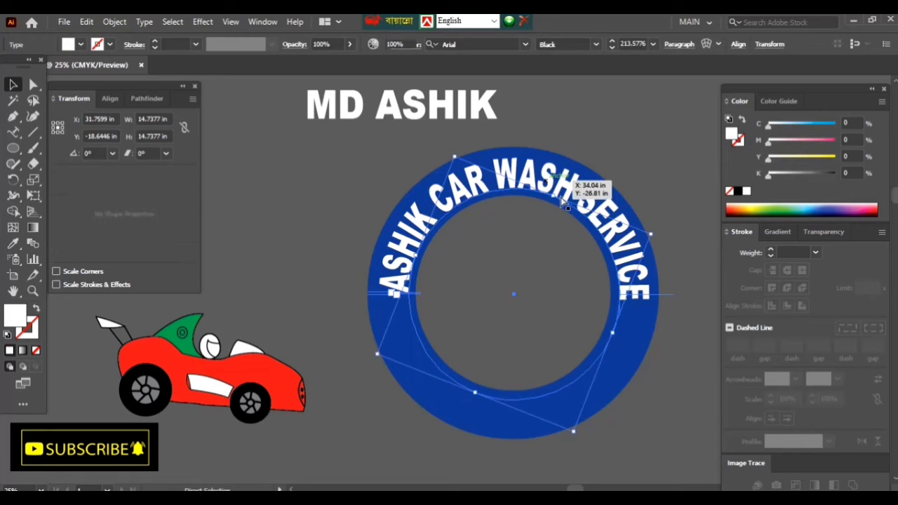
pyautogui.press('Delete')
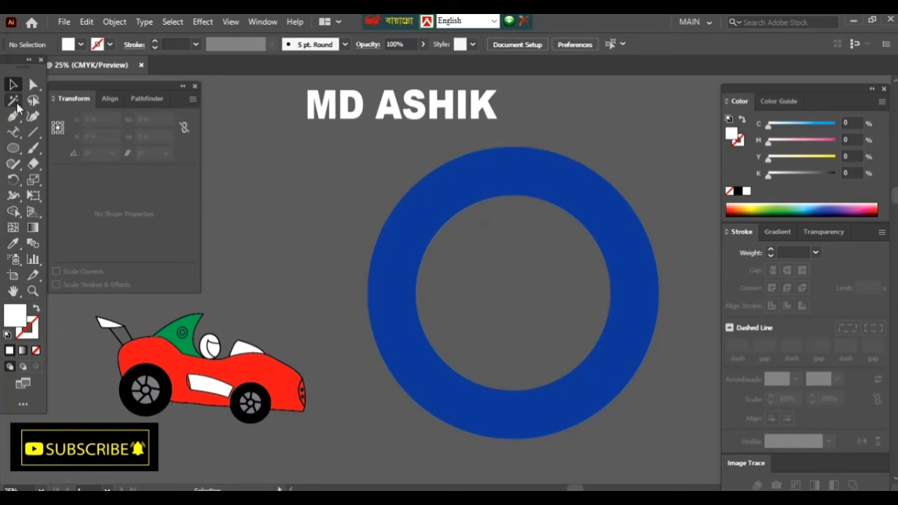
# Step: Paste the owner's name as path text on the ring and enlarge the path to 20.381 in
pyautogui.click(13, 132)
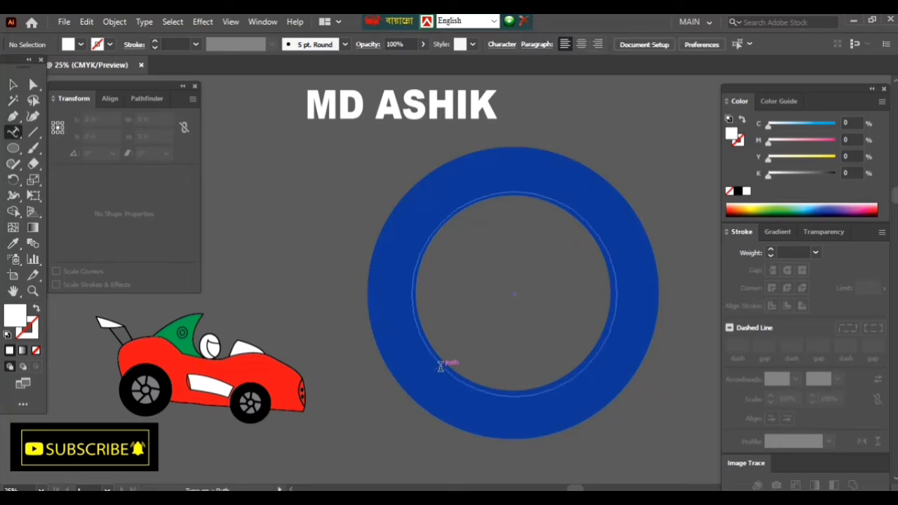
pyautogui.click(441, 366)
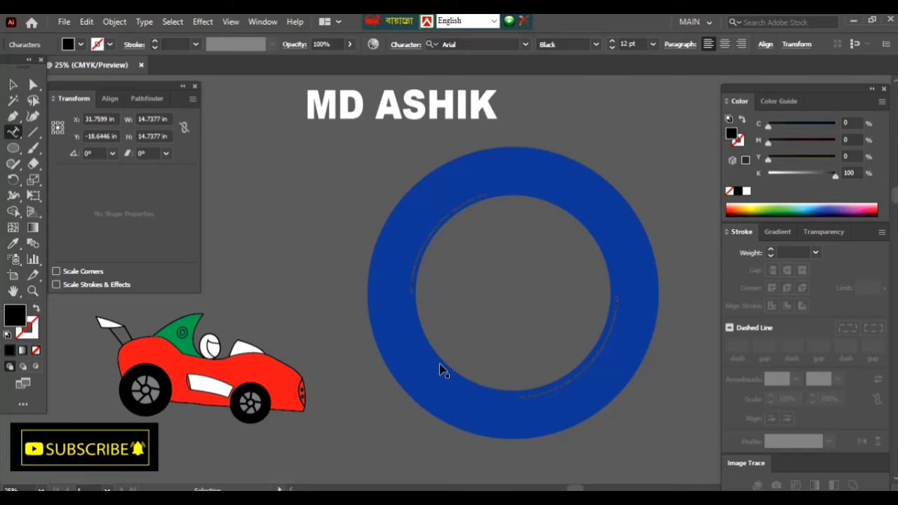
pyautogui.write('MD ASHIK')
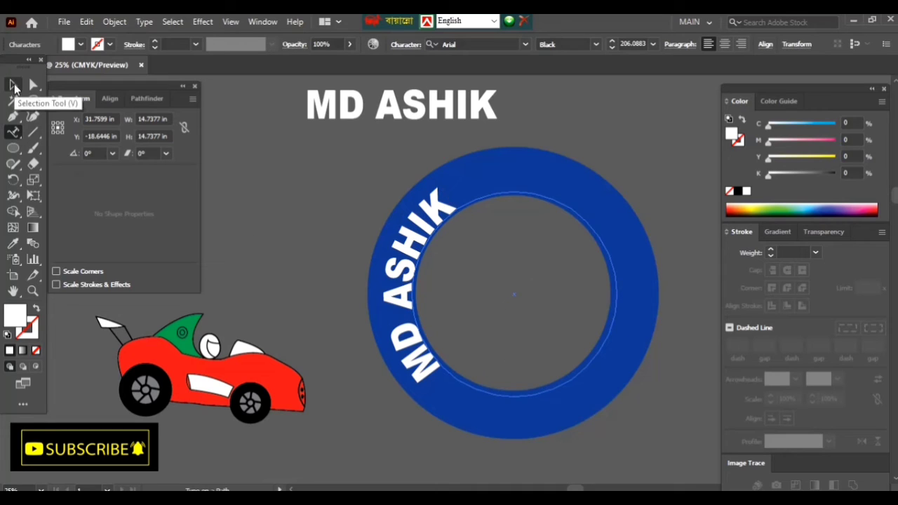
pyautogui.click(15, 87)
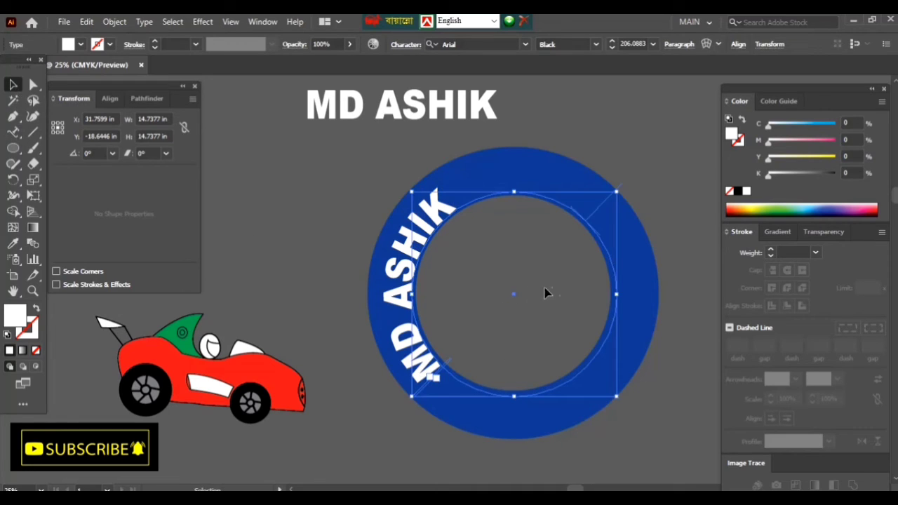
pyautogui.moveTo(616, 294); pyautogui.dragTo(654, 306)
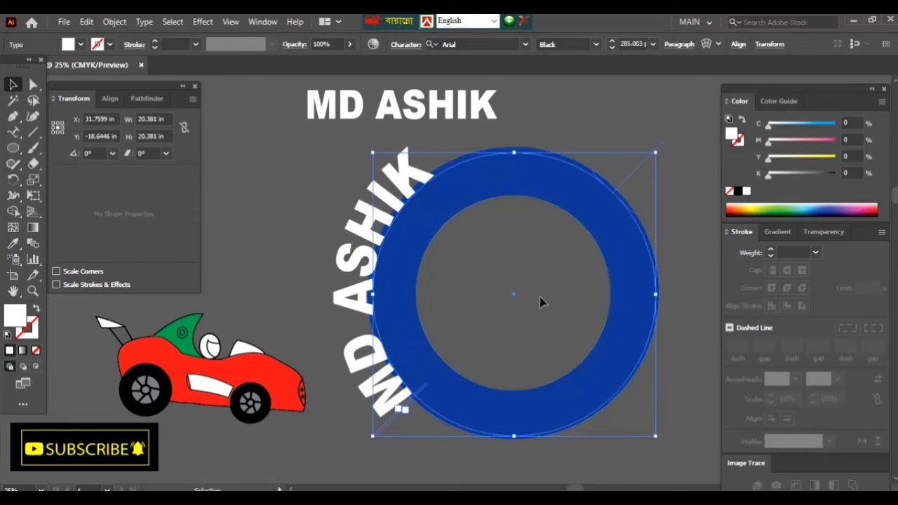
# Step: Enable Flip in Type on a Path Options so the owner's name curves inside the ring
pyautogui.click(21, 132)
pyautogui.doubleClick(19, 133)
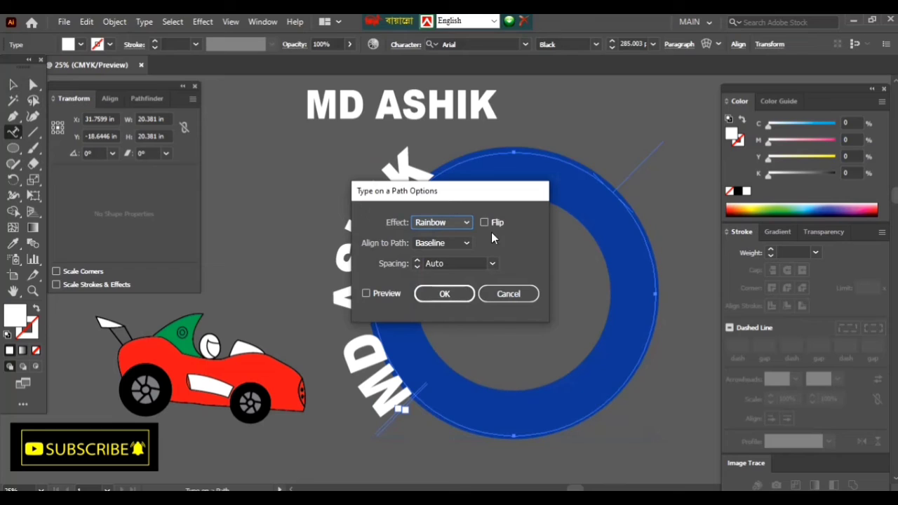
pyautogui.click(365, 293)
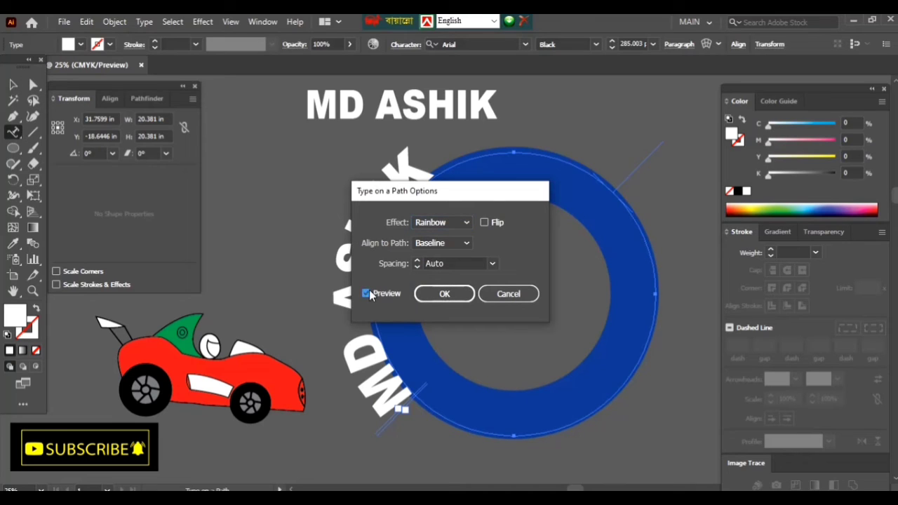
pyautogui.click(484, 222)
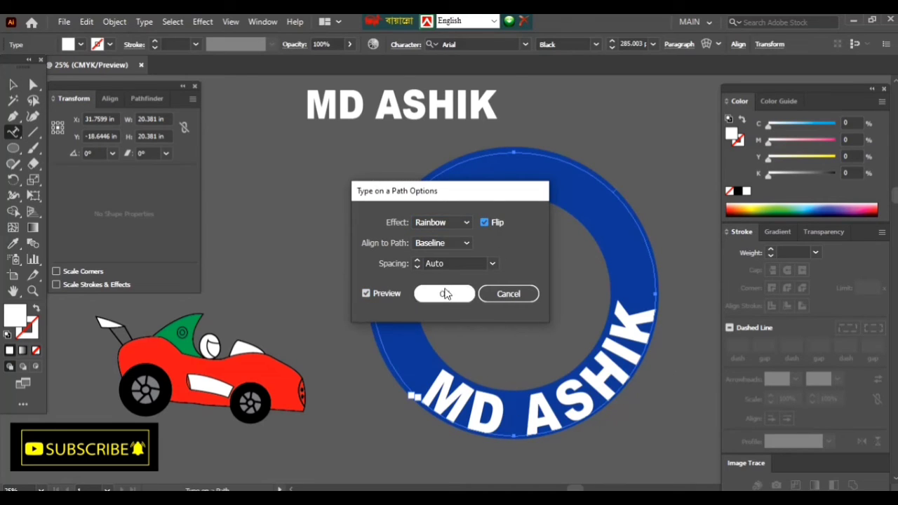
pyautogui.click(442, 293)
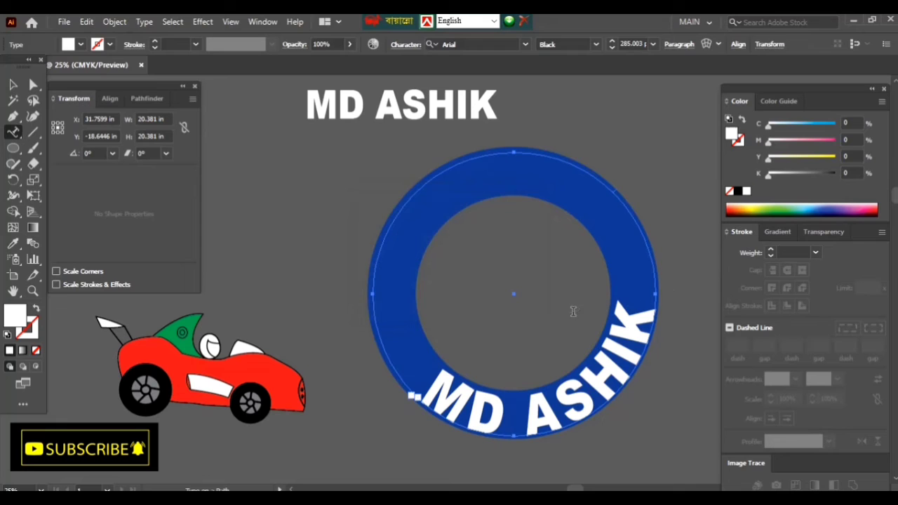
# Step: Rotate the curved owner's name clockwise and make the top heading slightly narrower
pyautogui.press('Escape')
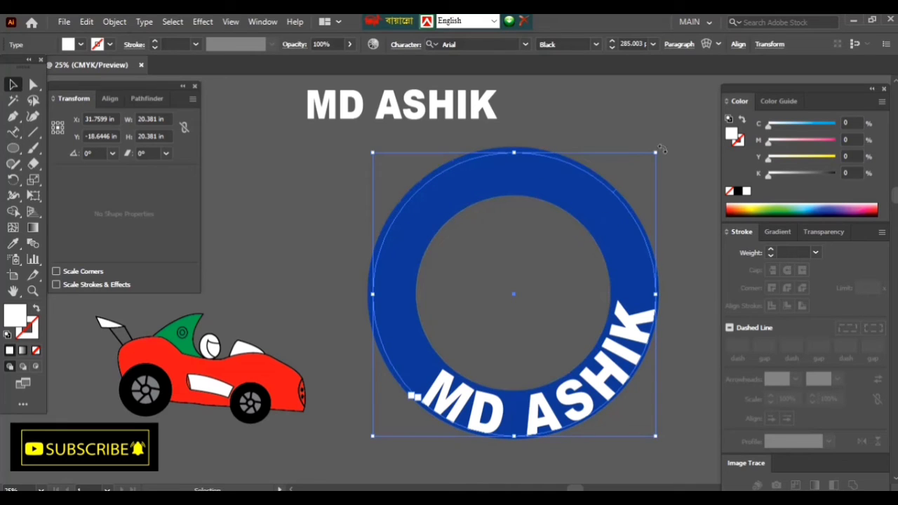
pyautogui.moveTo(661, 148); pyautogui.dragTo(711, 204)
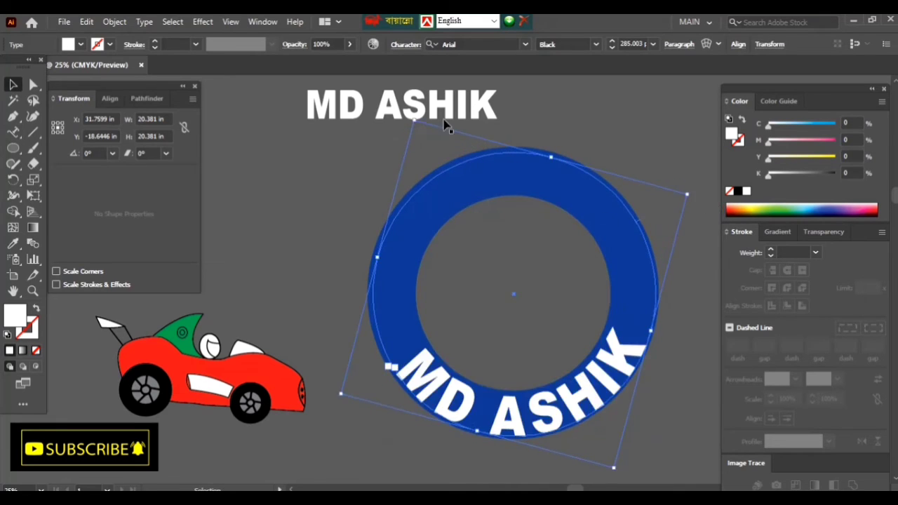
pyautogui.click(373, 116)
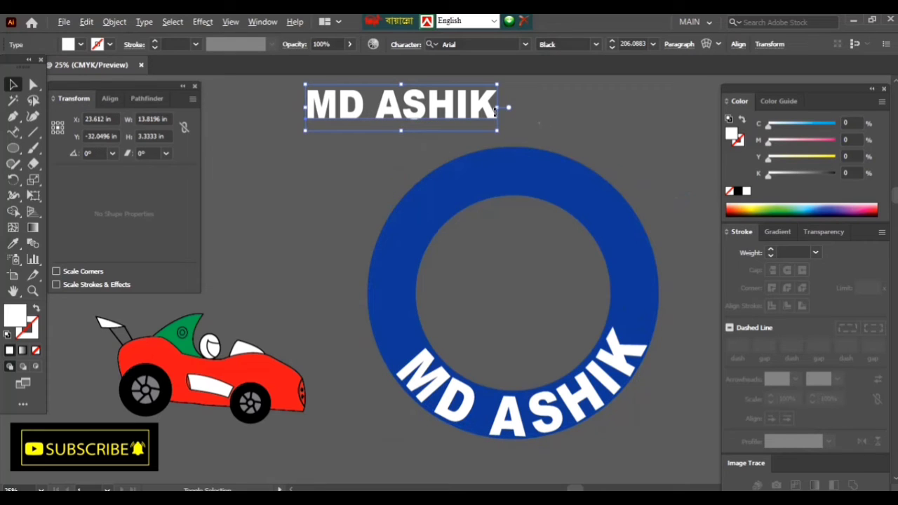
pyautogui.moveTo(494, 109)
pyautogui.mouseDown()
pyautogui.moveTo(482, 110)
pyautogui.moveTo(491, 109)
pyautogui.mouseUp()
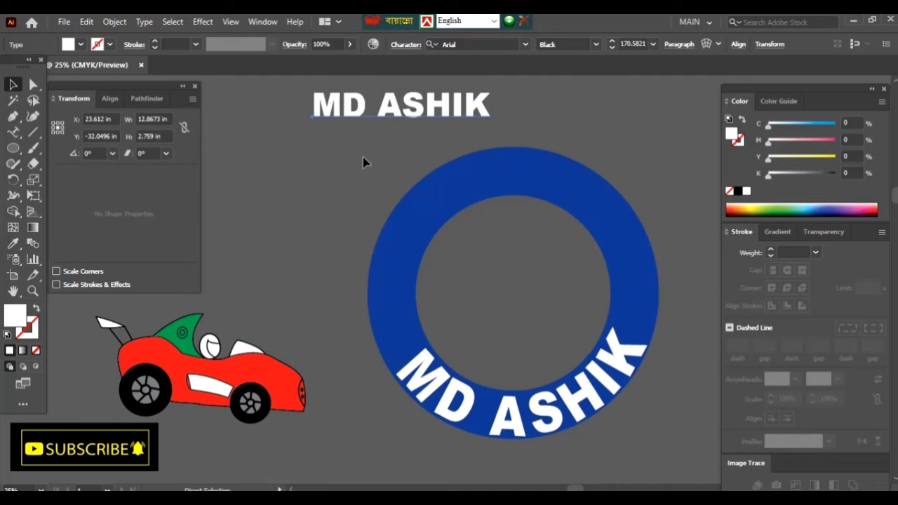
# Step: Rotate the curved owner's name so it sits centred along the ring's bottom
pyautogui.click(15, 133)
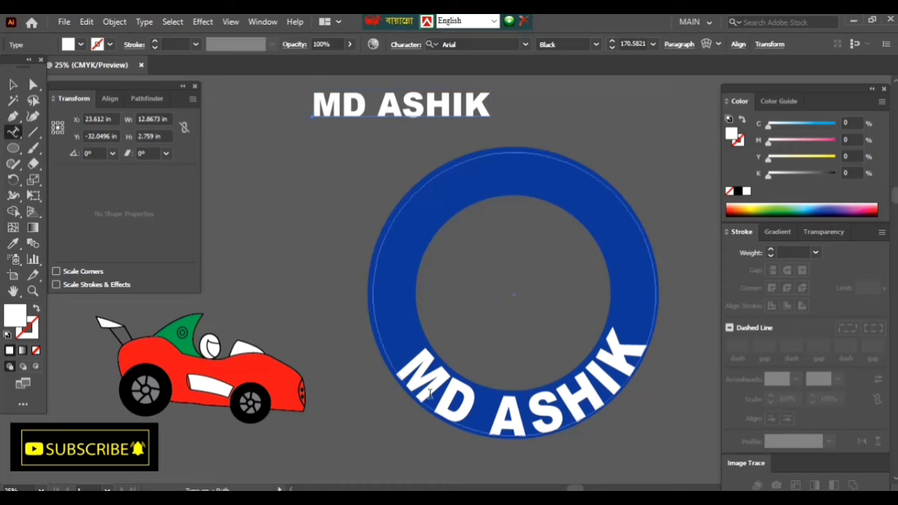
pyautogui.click(430, 393)
pyautogui.hotkey('ctrl', 'a')
pyautogui.hotkey('ctrl', 'c')
pyautogui.press('Escape')
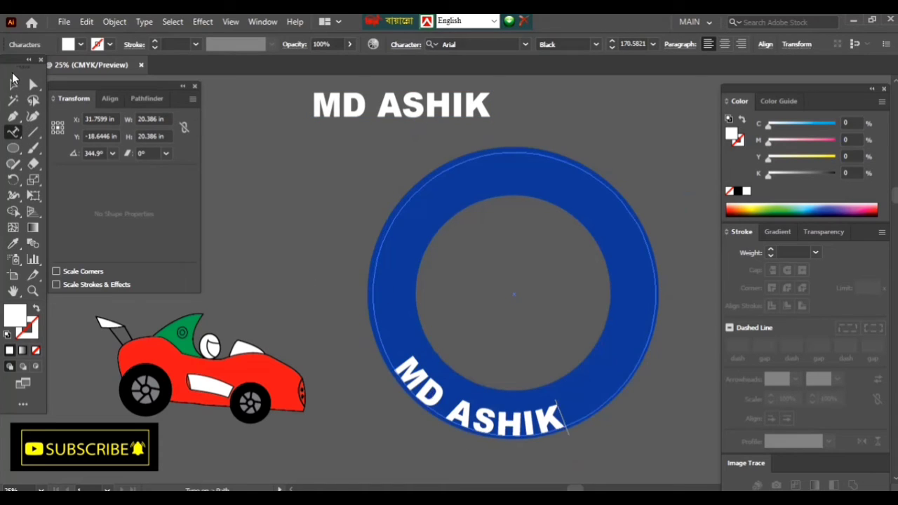
pyautogui.click(13, 84)
pyautogui.click(411, 234)
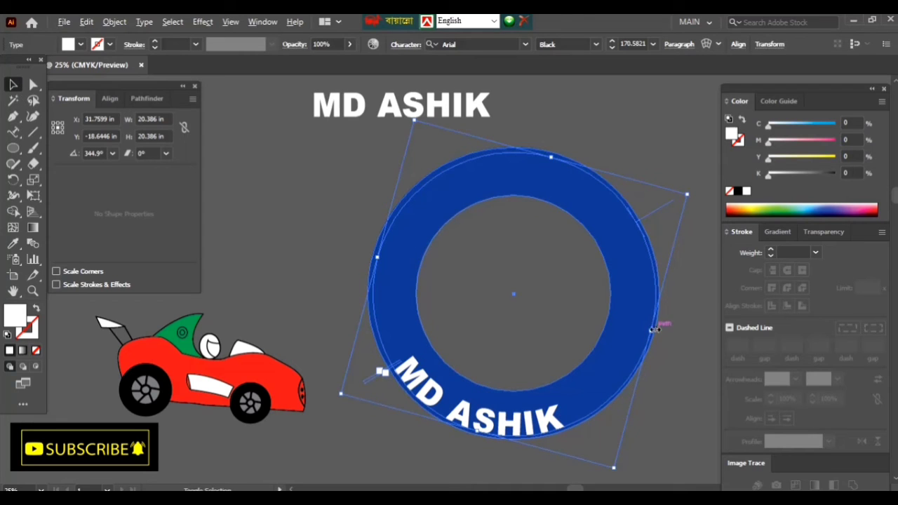
pyautogui.moveTo(652, 331); pyautogui.dragTo(647, 320)
pyautogui.moveTo(682, 199); pyautogui.dragTo(622, 173)
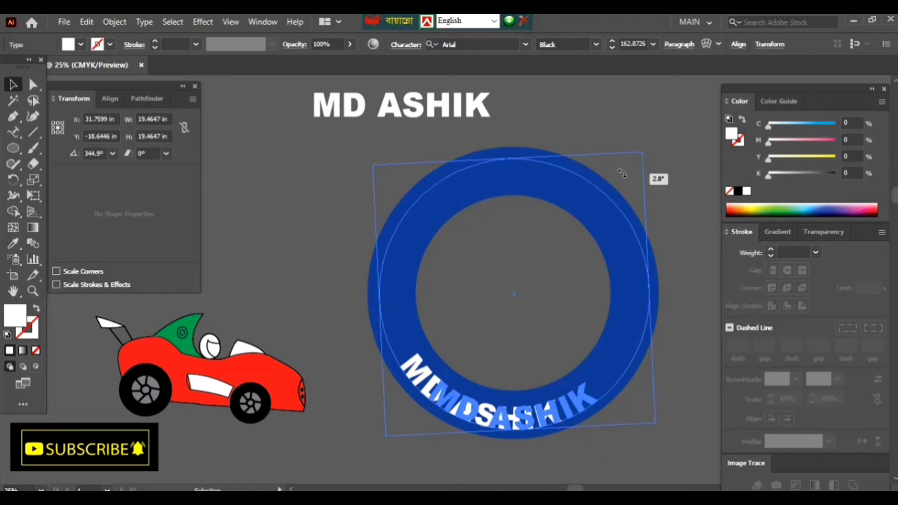
pyautogui.moveTo(621, 173); pyautogui.dragTo(622, 174)
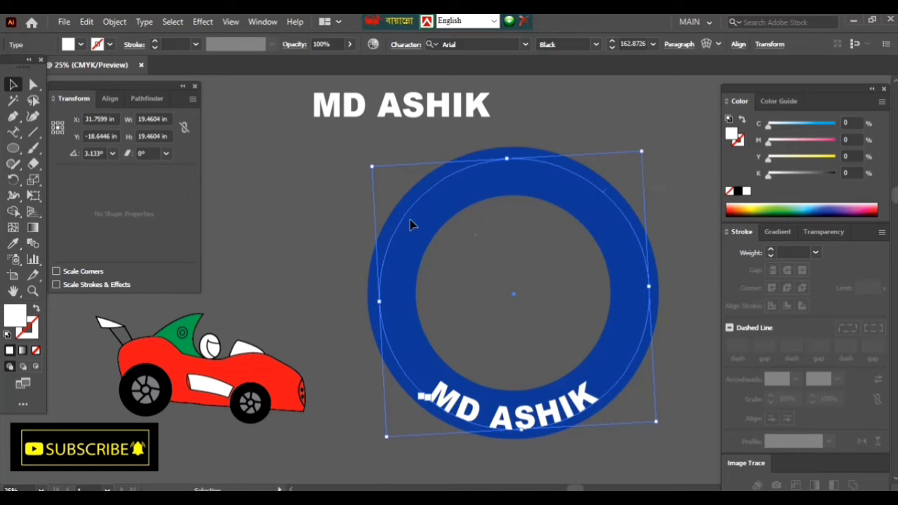
# Step: Widen the top heading slightly and enlarge the curved name text to 179.42 pt
pyautogui.click(415, 118)
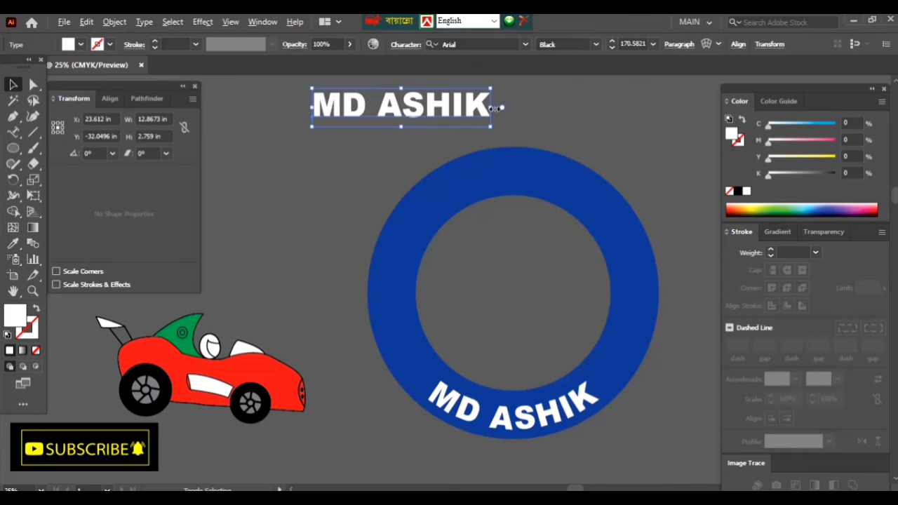
pyautogui.moveTo(493, 108); pyautogui.dragTo(499, 107)
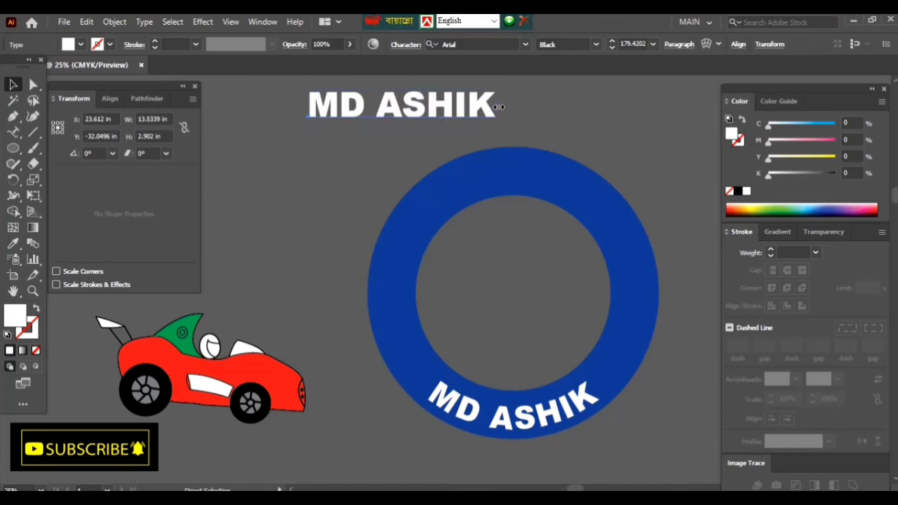
pyautogui.click(13, 131)
pyautogui.click(487, 403)
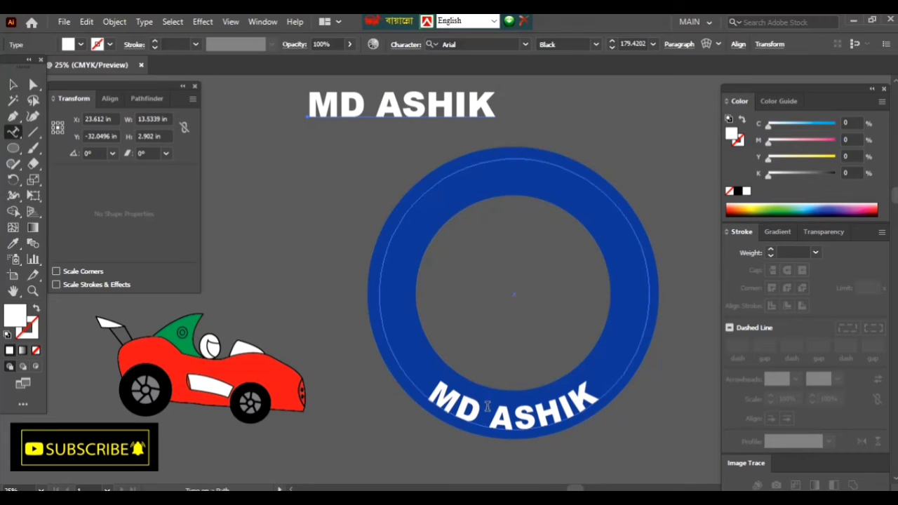
pyautogui.hotkey('ctrl', 'a')
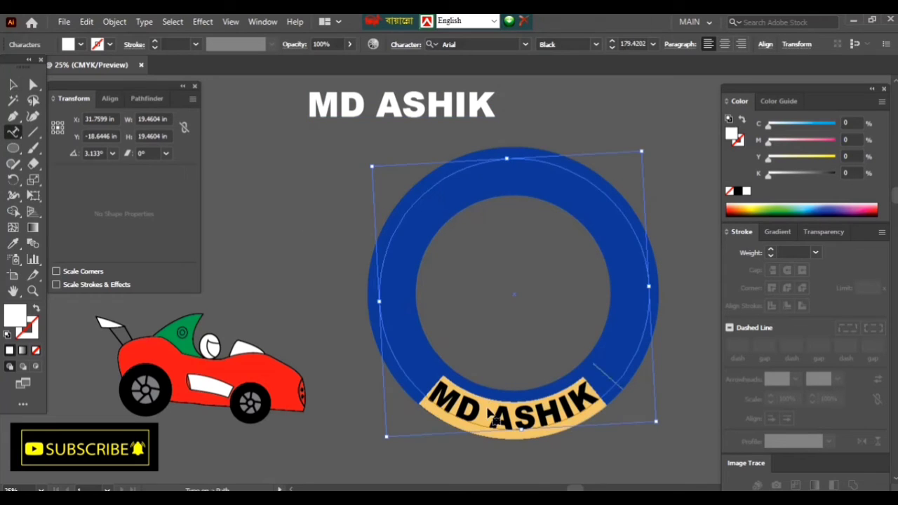
pyautogui.hotkey('ctrl', 'v')
pyautogui.click(14, 84)
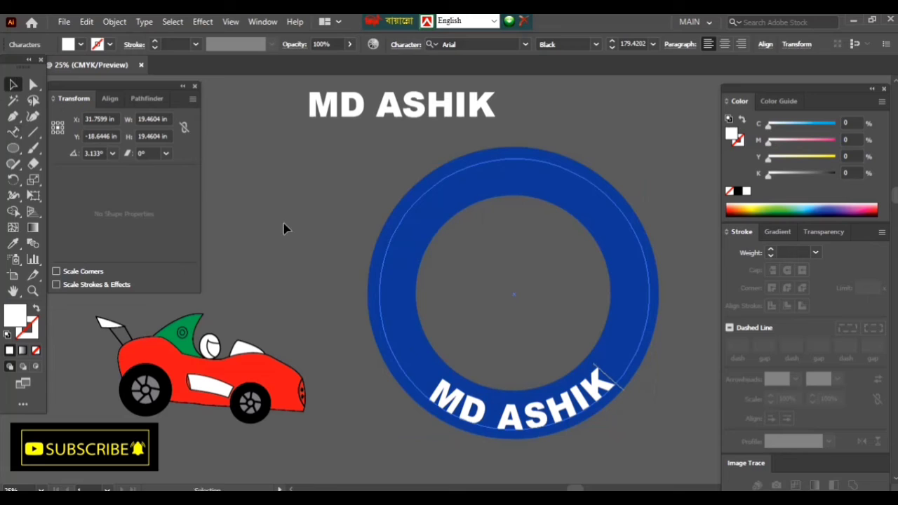
pyautogui.click(284, 226)
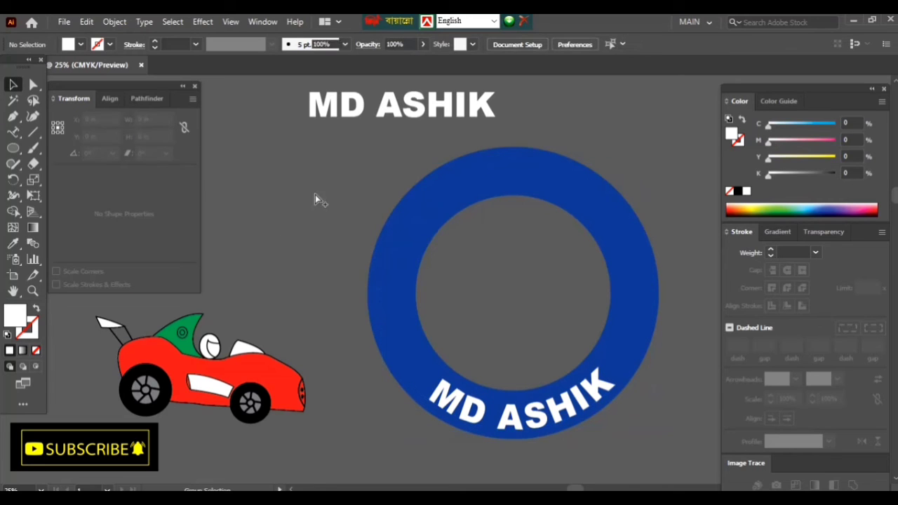
pyautogui.click(384, 231)
# Step: Add the car wash business name around the ring's top and draw a white star on its left
pyautogui.hotkey('ctrl', 'alt', '3')
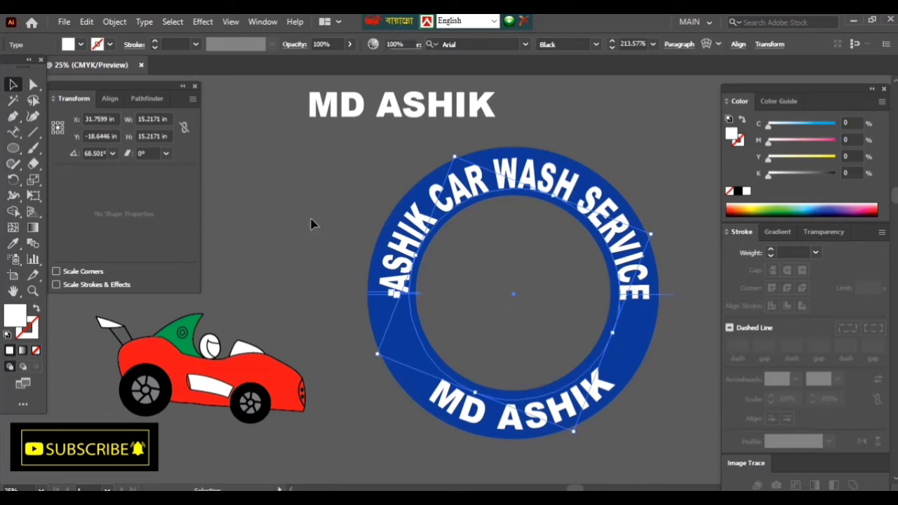
pyautogui.click(582, 304)
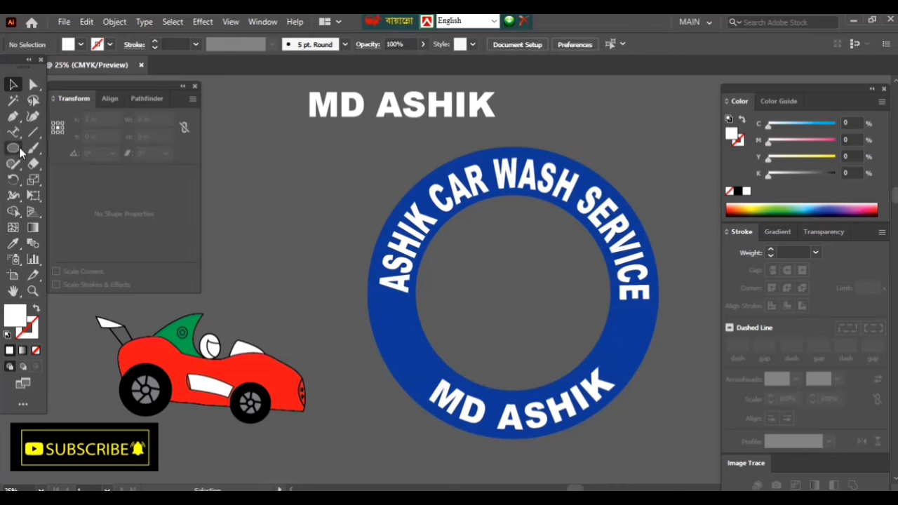
pyautogui.moveTo(13, 148); pyautogui.dragTo(70, 211)
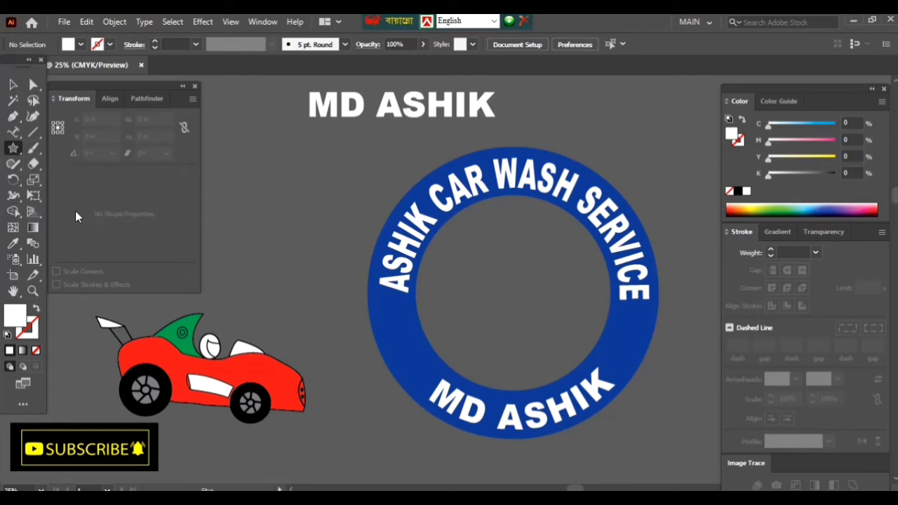
pyautogui.scroll(-2, 323, 280)
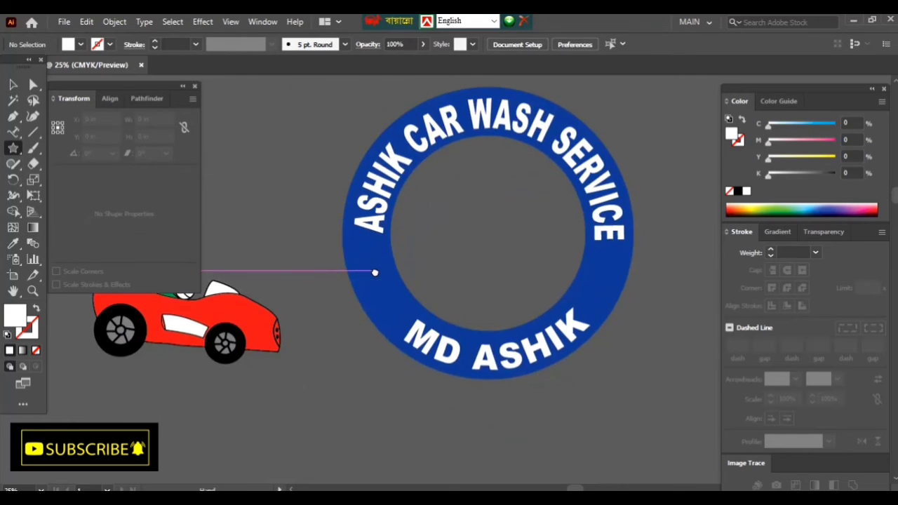
pyautogui.moveTo(367, 266)
pyautogui.mouseDown()
pyautogui.moveTo(390, 313)
pyautogui.moveTo(377, 301)
pyautogui.moveTo(410, 301)
pyautogui.mouseUp()
pyautogui.press('v')
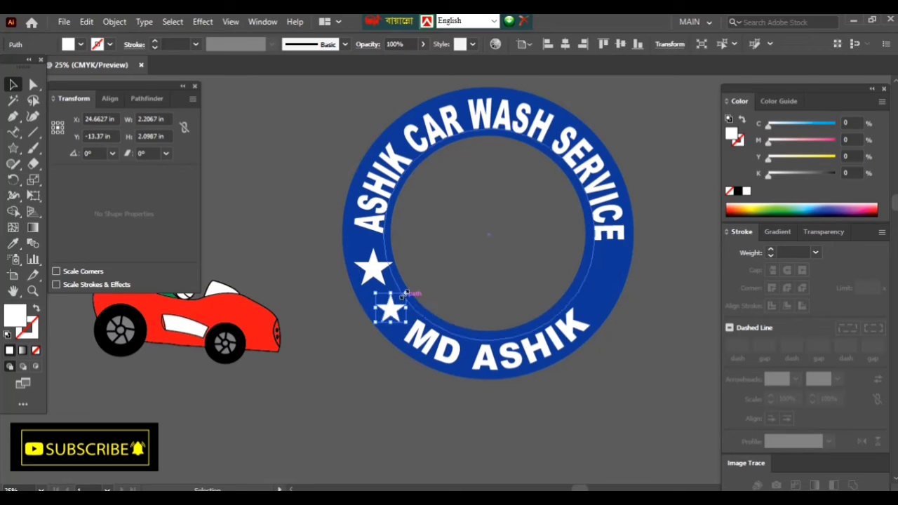
# Step: Copy and mirror the two left stars onto the ring's right side, nudging them into place
pyautogui.keyDown('shift'); pyautogui.click(372, 274); pyautogui.keyUp('shift')
pyautogui.moveTo(371, 273)
pyautogui.mouseDown()
pyautogui.moveTo(597, 280)
pyautogui.moveTo(589, 271)
pyautogui.mouseUp()
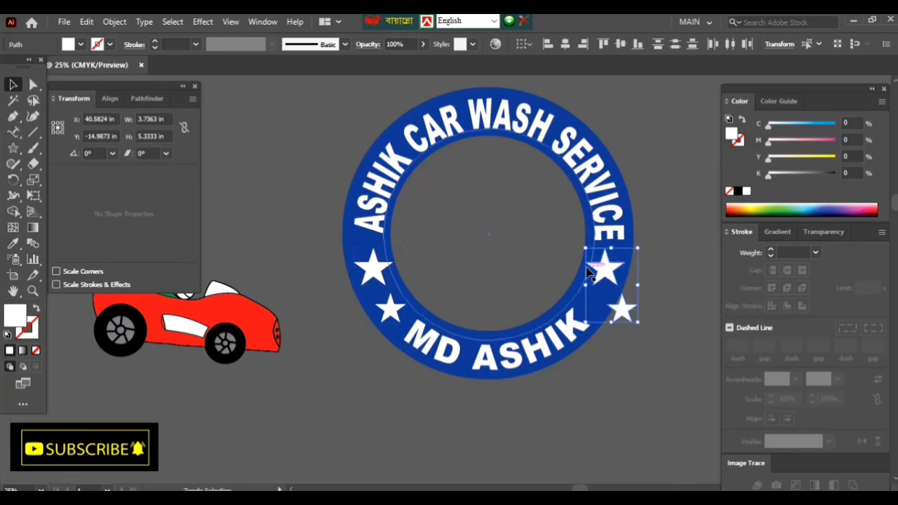
pyautogui.press('o')
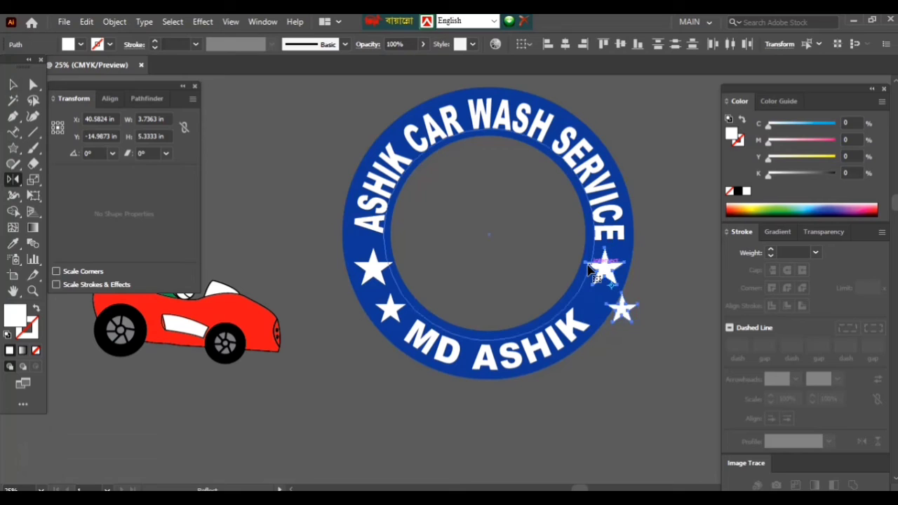
pyautogui.press('Return')
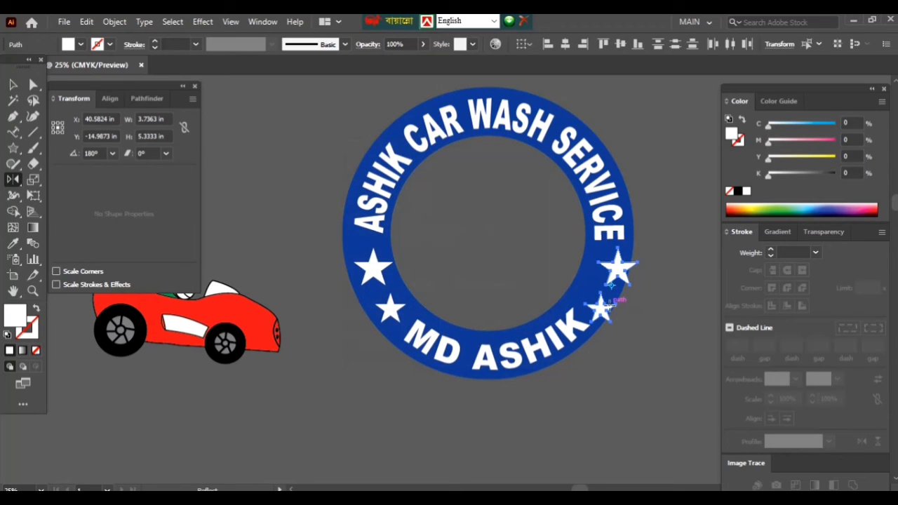
pyautogui.press('v')
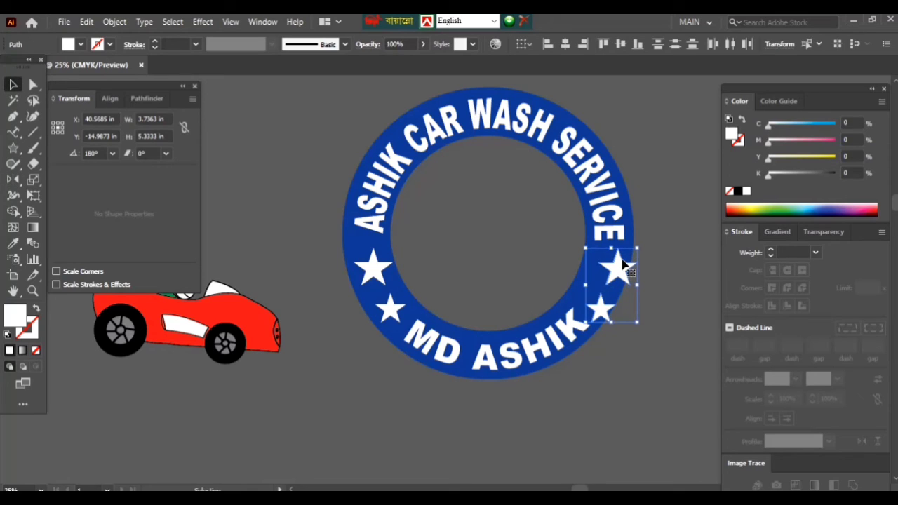
pyautogui.press('Left')
pyautogui.press('Left')
pyautogui.press('Left')
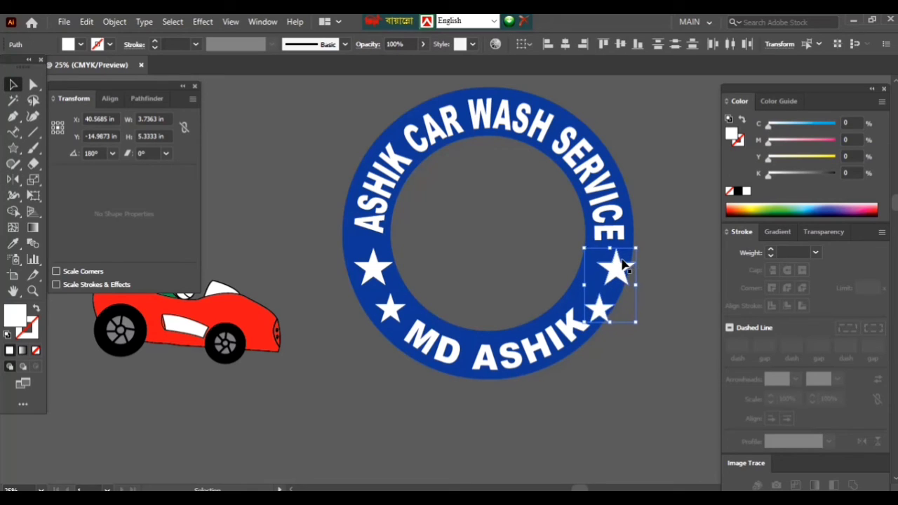
pyautogui.press('Left')
pyautogui.press('Left')
pyautogui.press('Left')
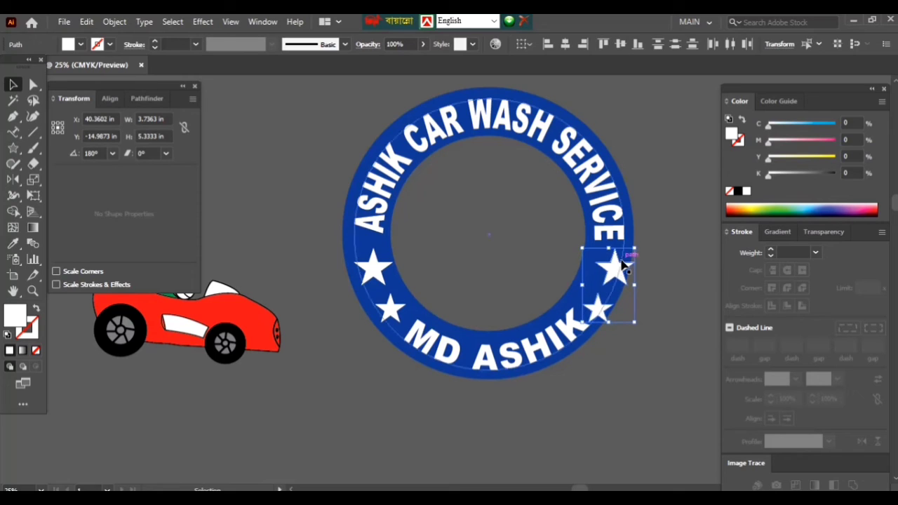
pyautogui.moveTo(616, 273); pyautogui.dragTo(609, 269)
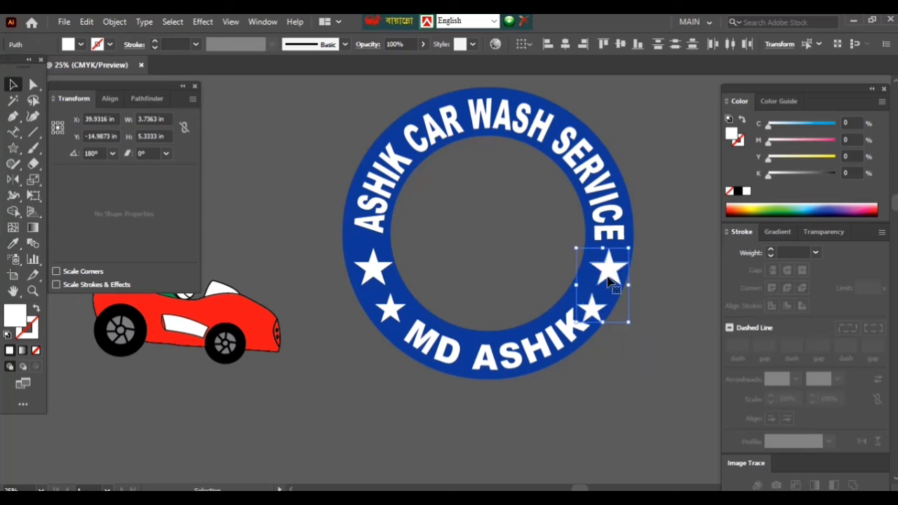
pyautogui.click(565, 349)
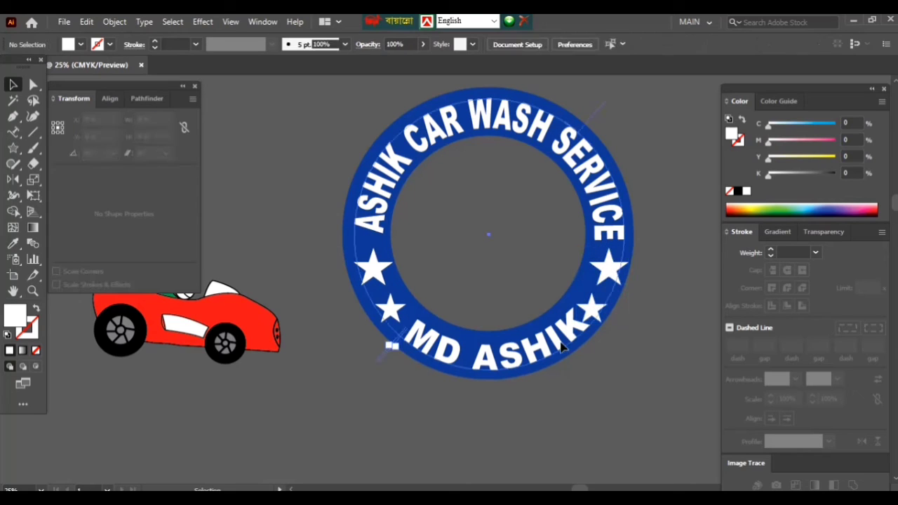
# Step: Rotate the curved owner's name text ring back to 0° so it sits level
pyautogui.click(610, 303)
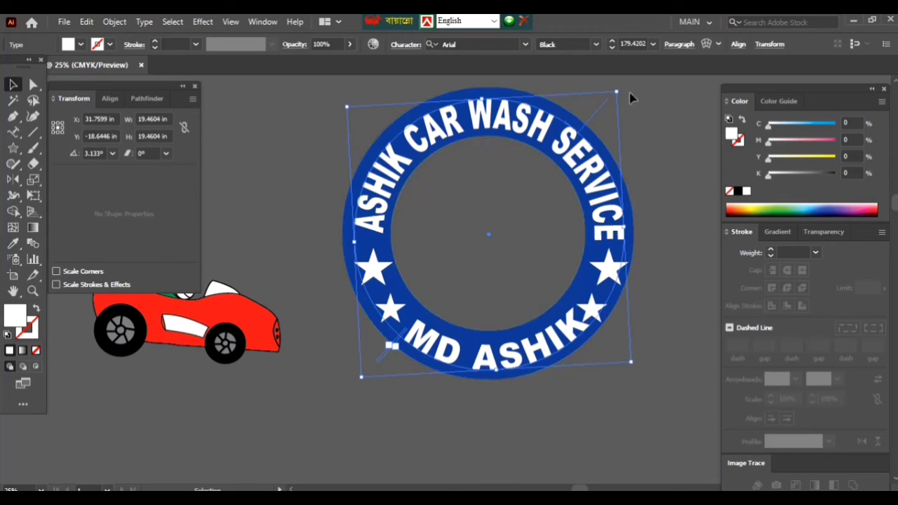
pyautogui.click(484, 421)
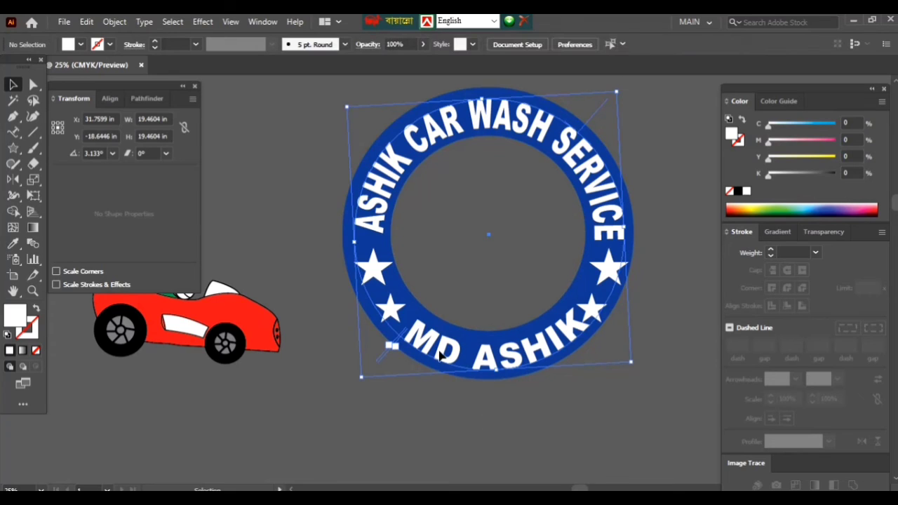
pyautogui.click(621, 94)
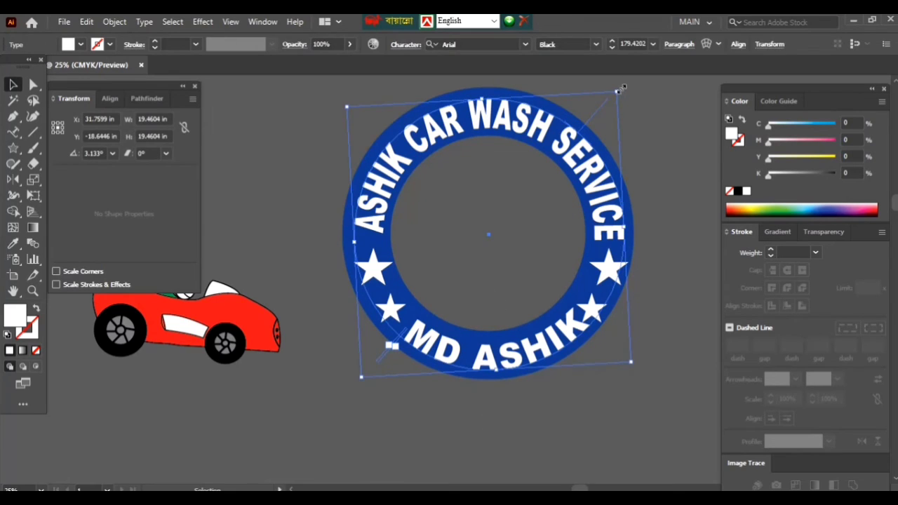
pyautogui.moveTo(623, 91); pyautogui.dragTo(631, 100)
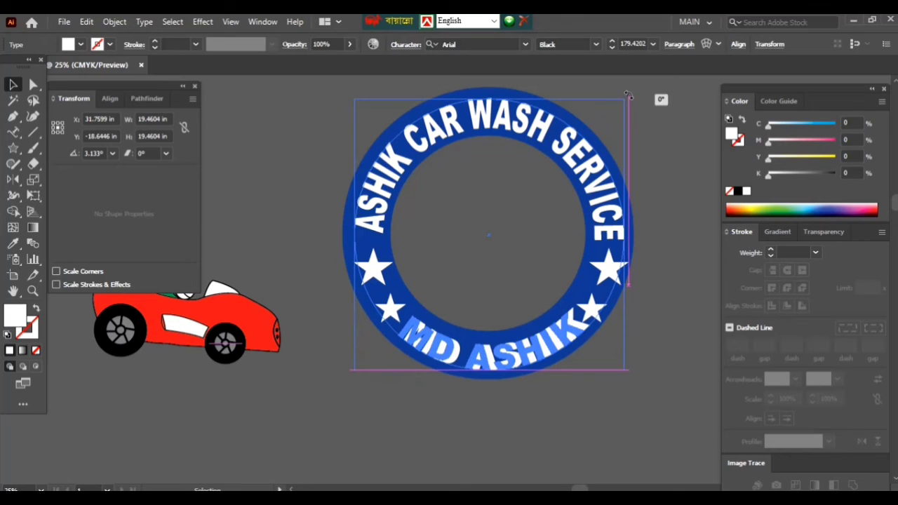
pyautogui.click(589, 412)
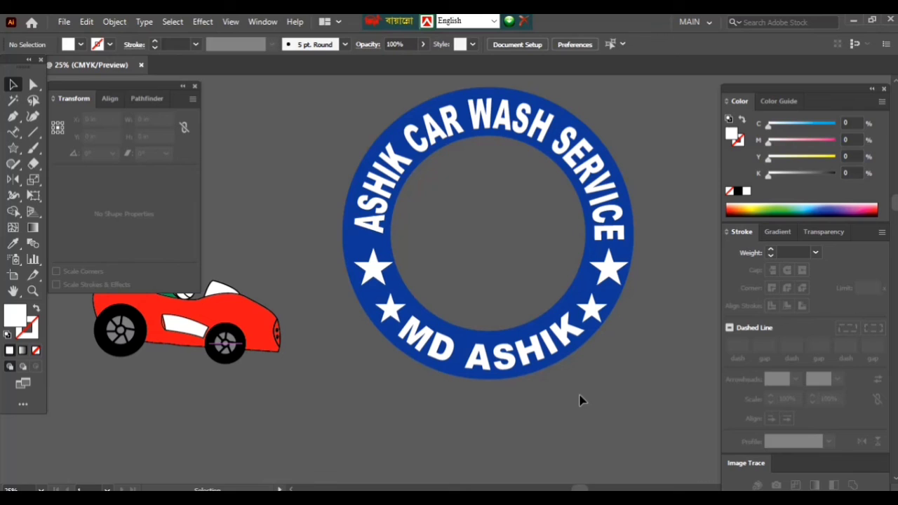
# Step: Nudge the two right-hand stars left to X 39.5705 in, then select the whole badge
pyautogui.click(604, 312)
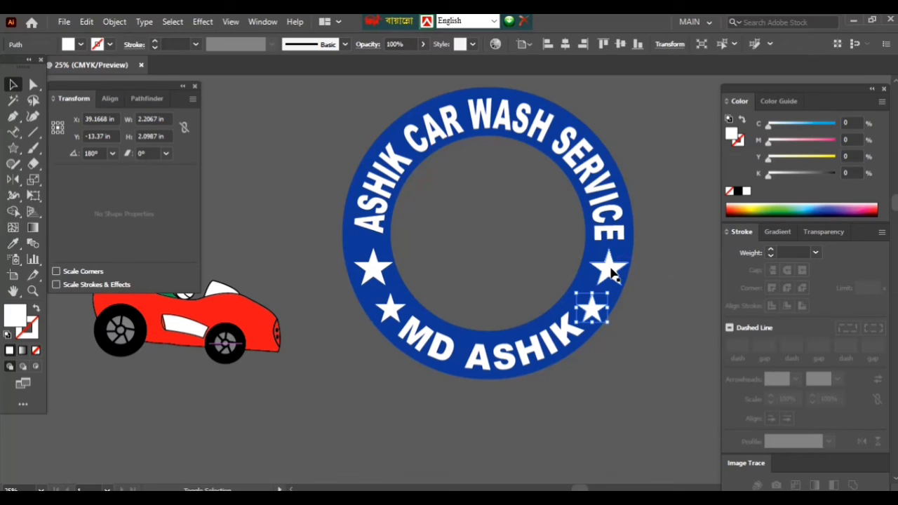
pyautogui.keyDown('shift'); pyautogui.click(610, 273); pyautogui.keyUp('shift')
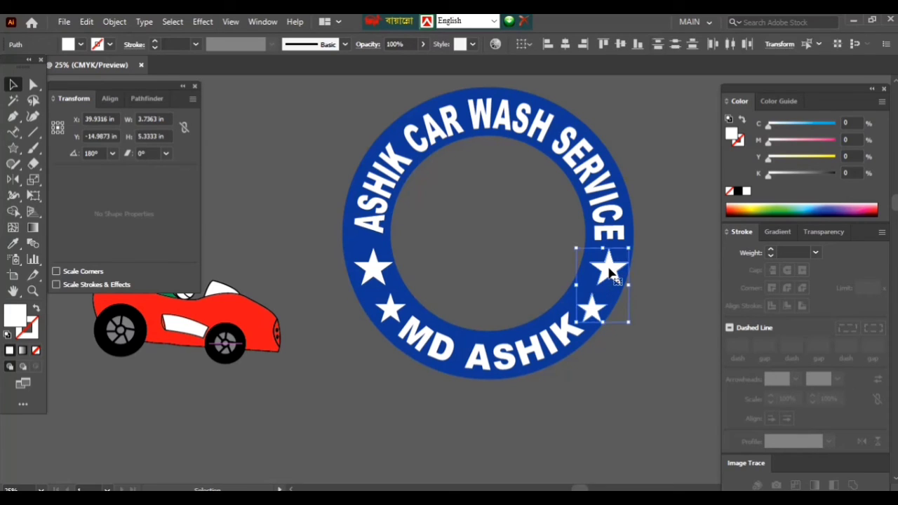
pyautogui.moveTo(610, 273); pyautogui.dragTo(609, 274)
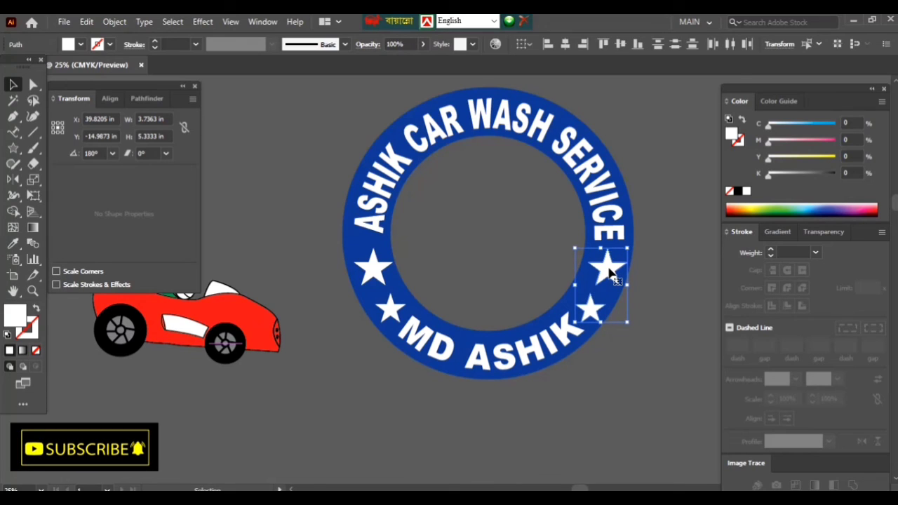
pyautogui.press('Left')
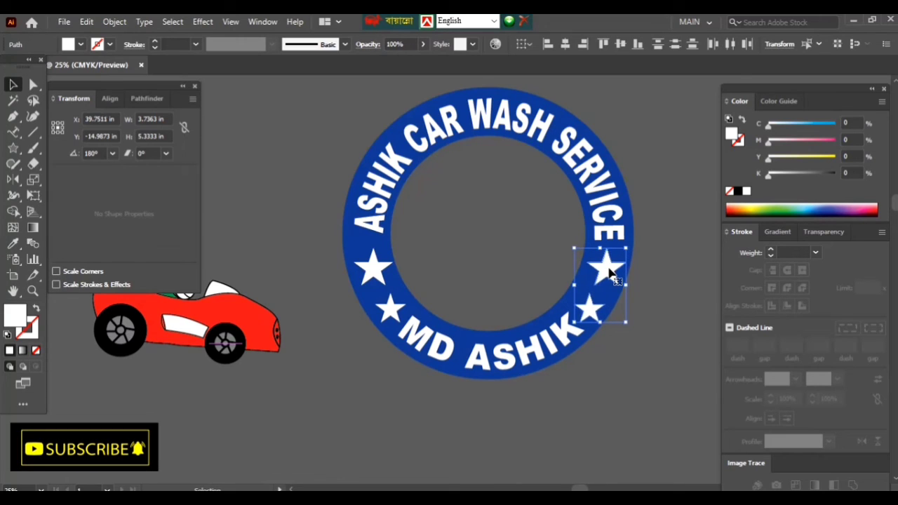
pyautogui.press('Left')
pyautogui.press('Left')
pyautogui.press('Left')
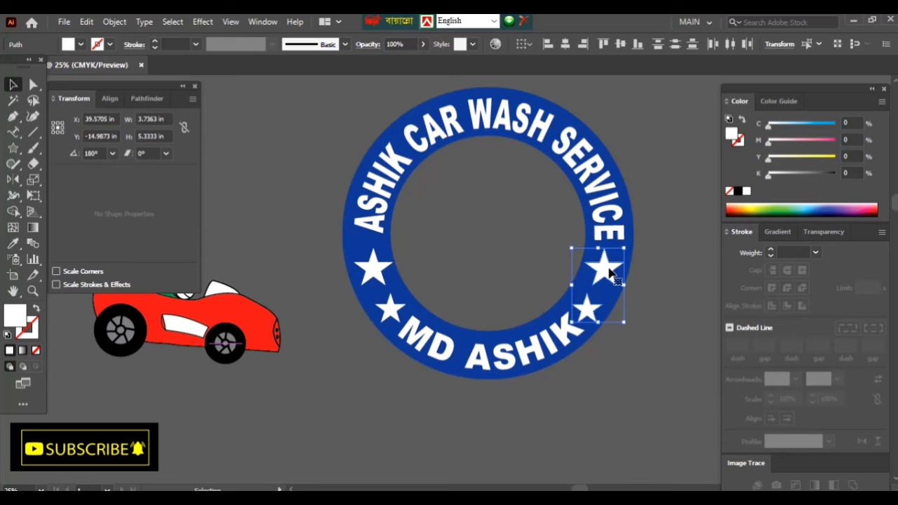
pyautogui.click(660, 333)
pyautogui.moveTo(653, 339); pyautogui.dragTo(642, 345)
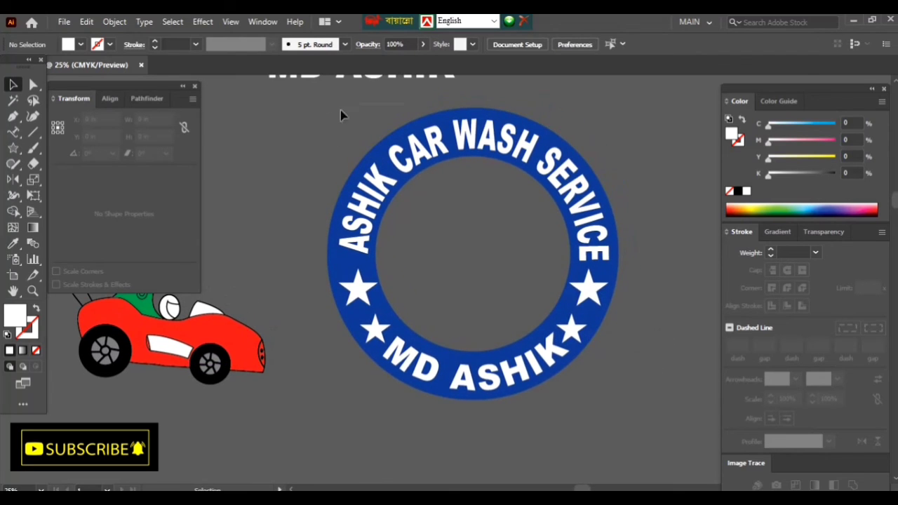
pyautogui.moveTo(322, 105)
pyautogui.mouseDown()
pyautogui.moveTo(630, 420)
pyautogui.moveTo(618, 419)
pyautogui.mouseUp()
# Step: Group the badge parts and draw a circle covering the ring's centre
pyautogui.hotkey('ctrl', 'g')
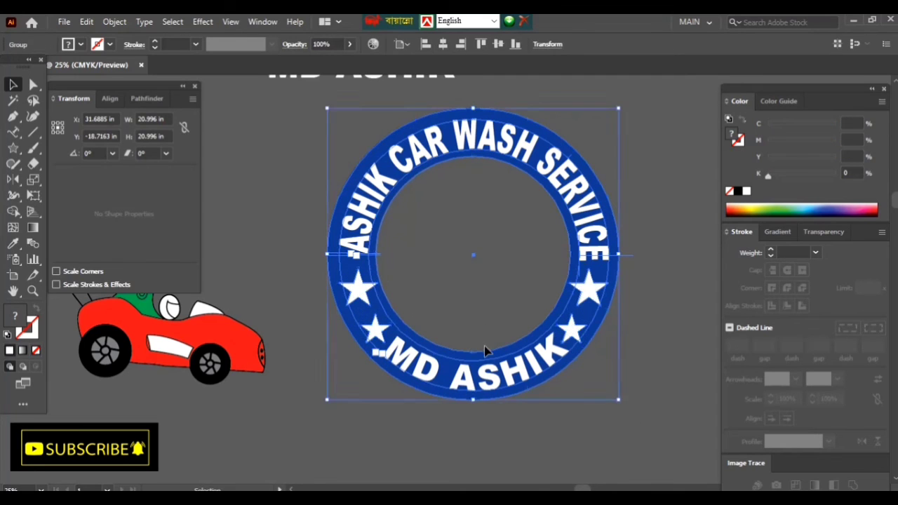
pyautogui.click(638, 335)
pyautogui.press('m')
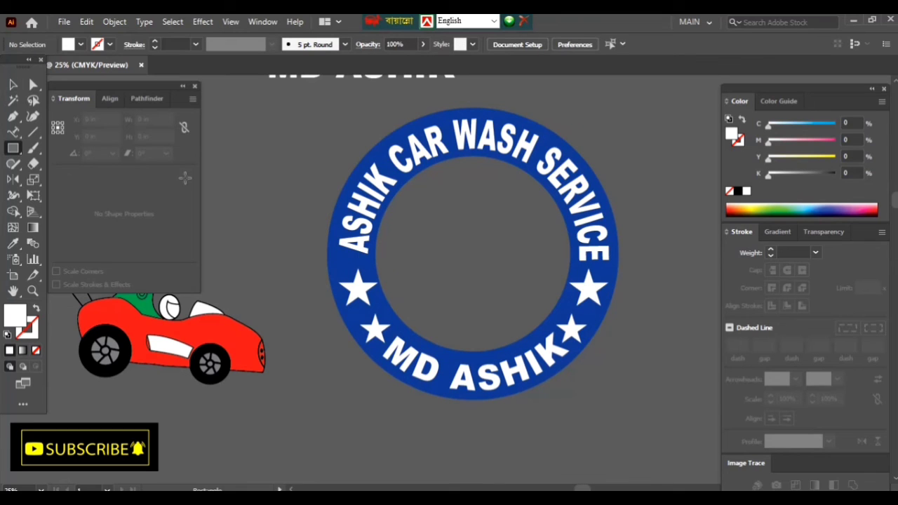
pyautogui.moveTo(12, 148); pyautogui.dragTo(87, 188)
pyautogui.moveTo(392, 162)
pyautogui.mouseDown()
pyautogui.moveTo(570, 326)
pyautogui.moveTo(591, 363)
pyautogui.mouseUp()
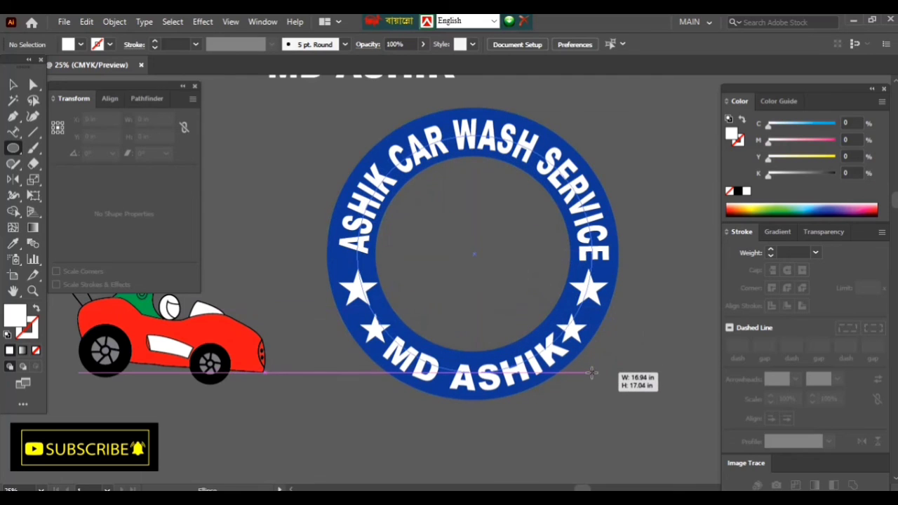
pyautogui.moveTo(591, 363); pyautogui.dragTo(592, 372)
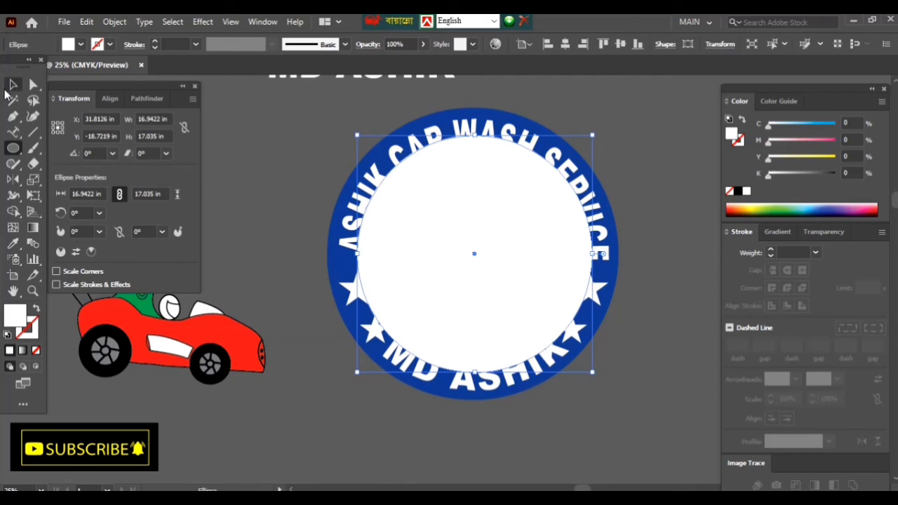
# Step: Fill the circle peach (C0 M32 Y49 K0), send it behind the ring, and move the car inside
pyautogui.click(7, 84)
pyautogui.moveTo(803, 144); pyautogui.dragTo(809, 140)
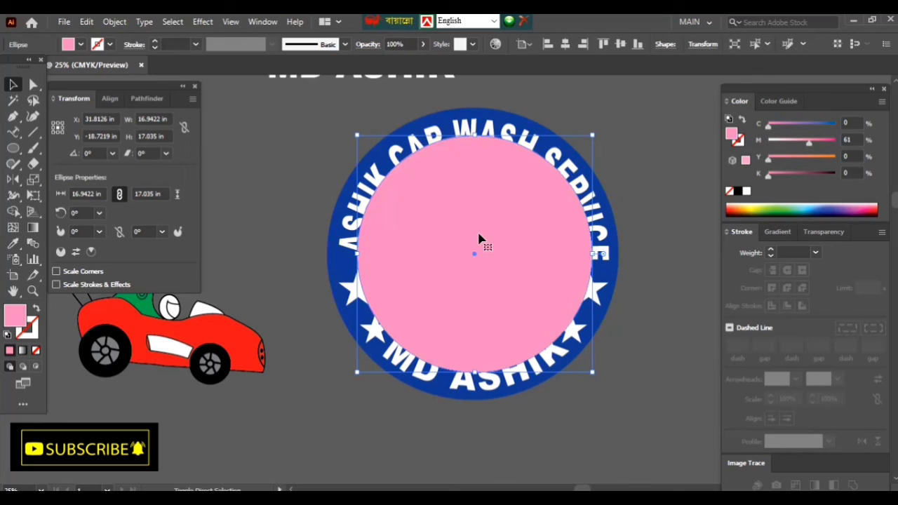
pyautogui.hotkey('ctrl', '[')
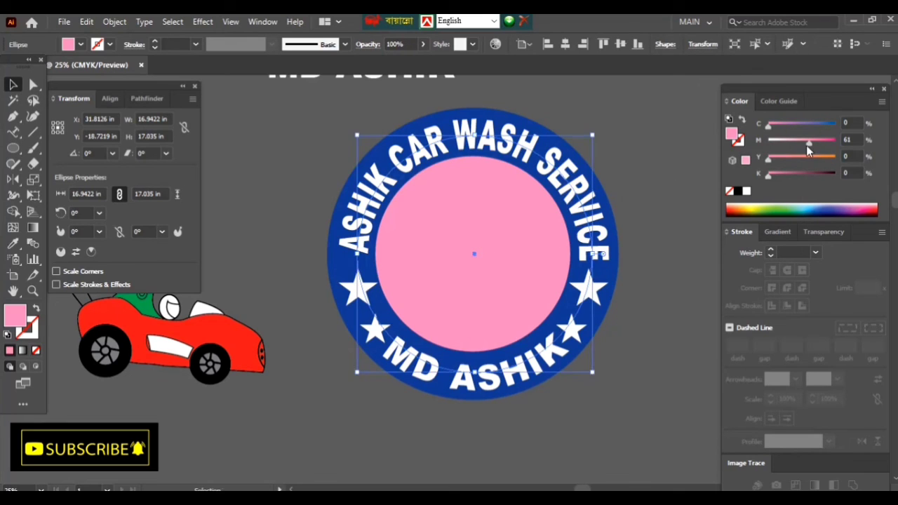
pyautogui.moveTo(807, 143)
pyautogui.mouseDown()
pyautogui.moveTo(789, 142)
pyautogui.moveTo(801, 160)
pyautogui.mouseUp()
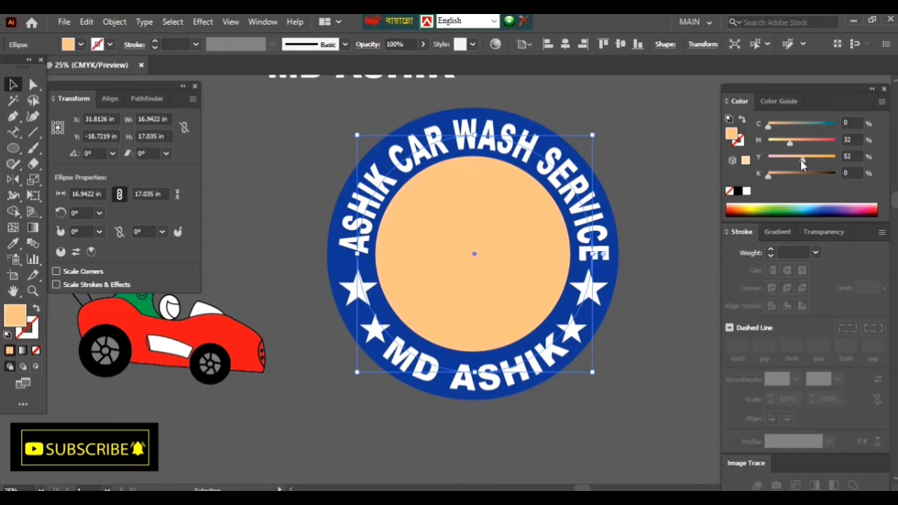
pyautogui.moveTo(209, 351); pyautogui.dragTo(510, 268)
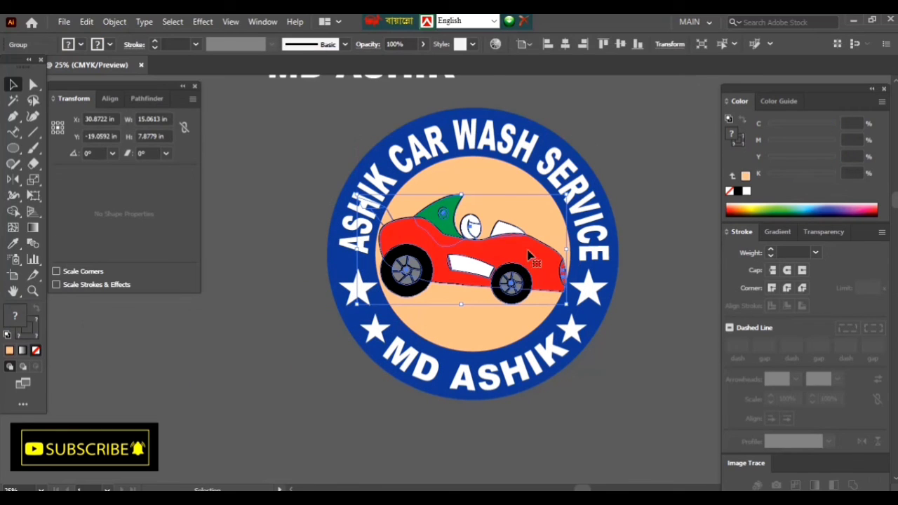
# Step: Shrink the red car, centre it in the peach circle and tilt it about 3°
pyautogui.moveTo(565, 250)
pyautogui.mouseDown()
pyautogui.moveTo(538, 240)
pyautogui.moveTo(544, 250)
pyautogui.moveTo(504, 268)
pyautogui.moveTo(515, 244)
pyautogui.moveTo(519, 251)
pyautogui.mouseUp()
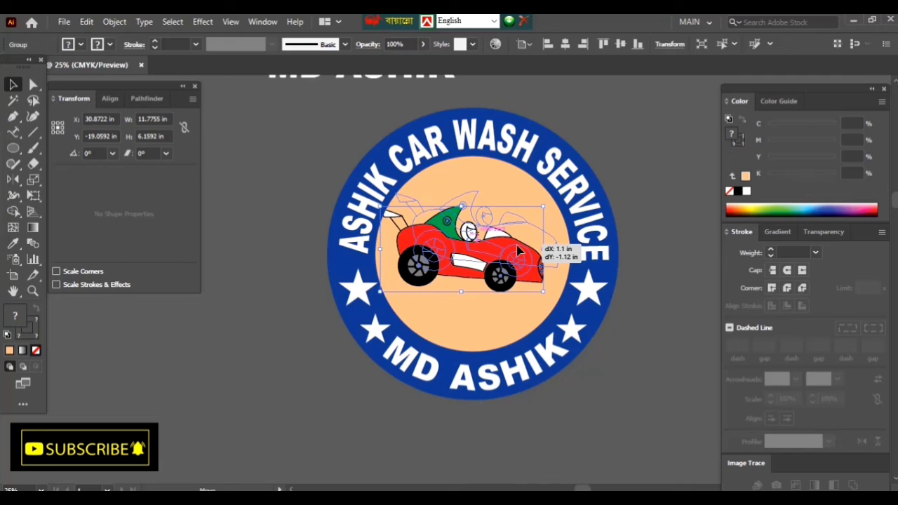
pyautogui.moveTo(552, 314); pyautogui.dragTo(552, 314)
pyautogui.click(654, 412)
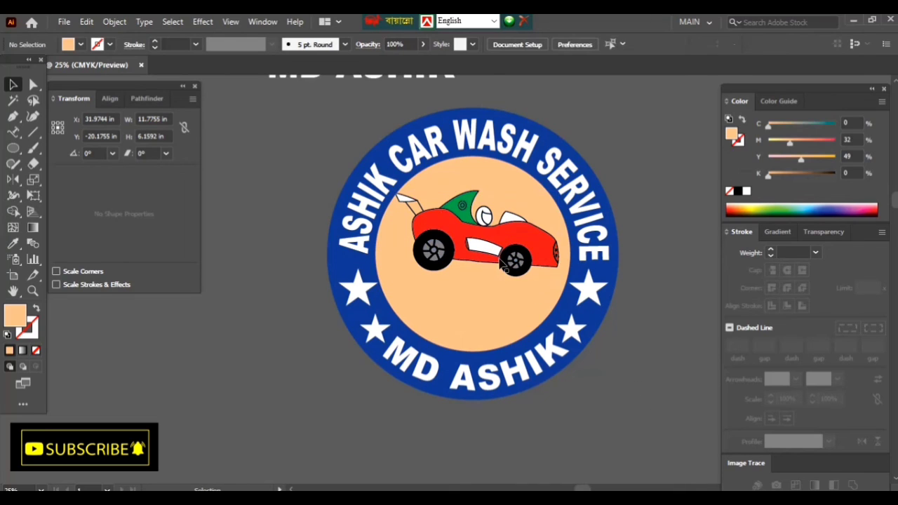
pyautogui.moveTo(493, 242); pyautogui.dragTo(468, 255)
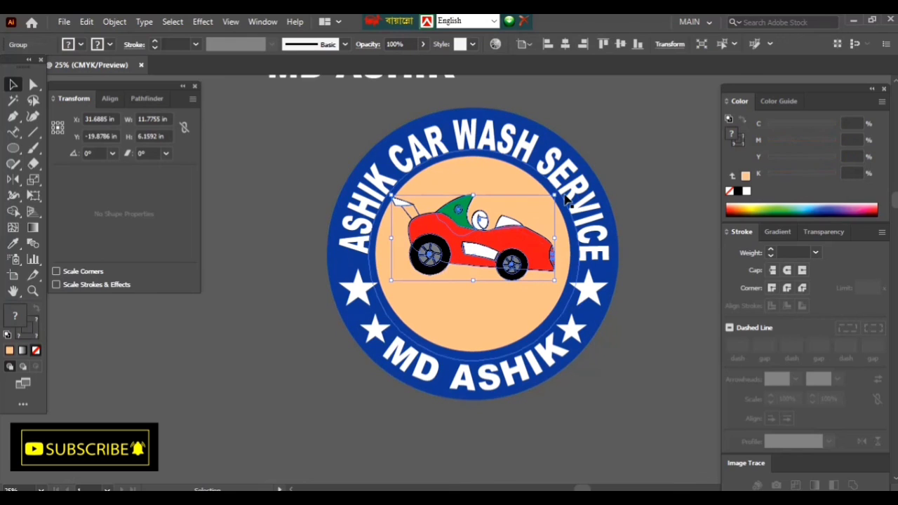
pyautogui.moveTo(561, 189); pyautogui.dragTo(589, 184)
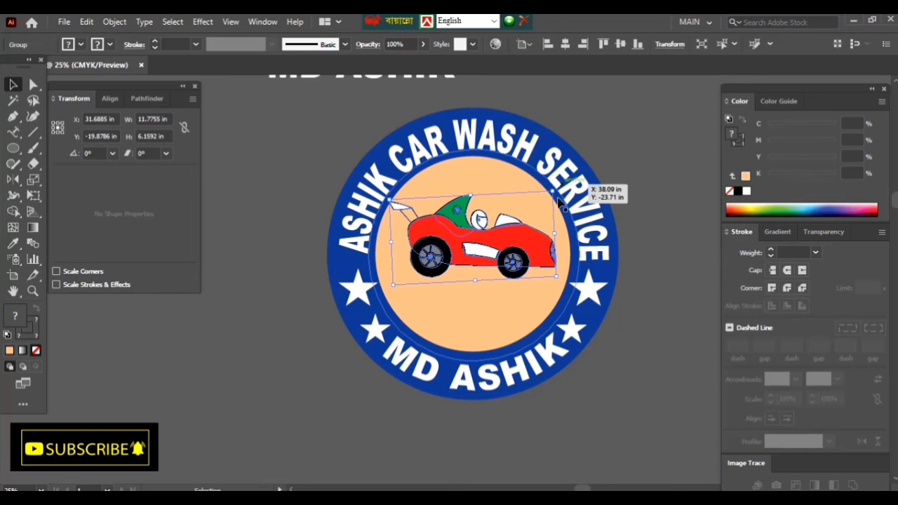
pyautogui.click(642, 385)
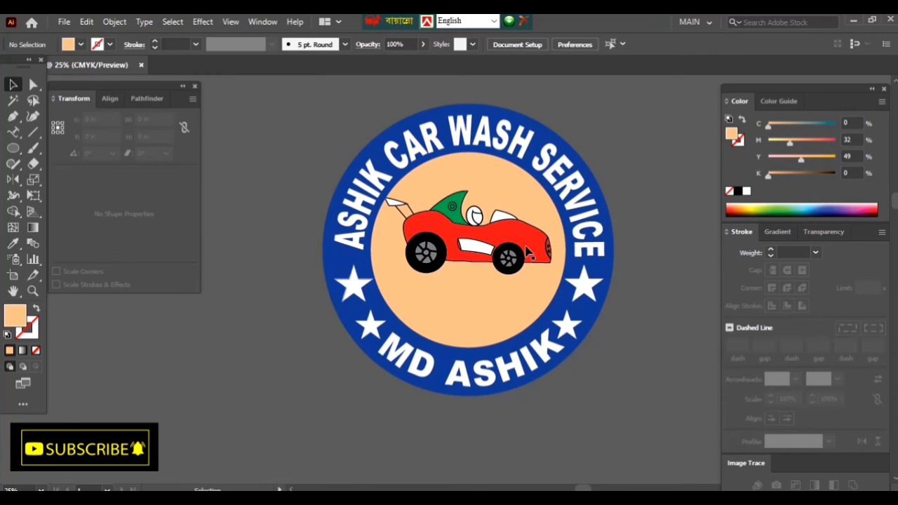
pyautogui.moveTo(538, 350); pyautogui.dragTo(516, 291)
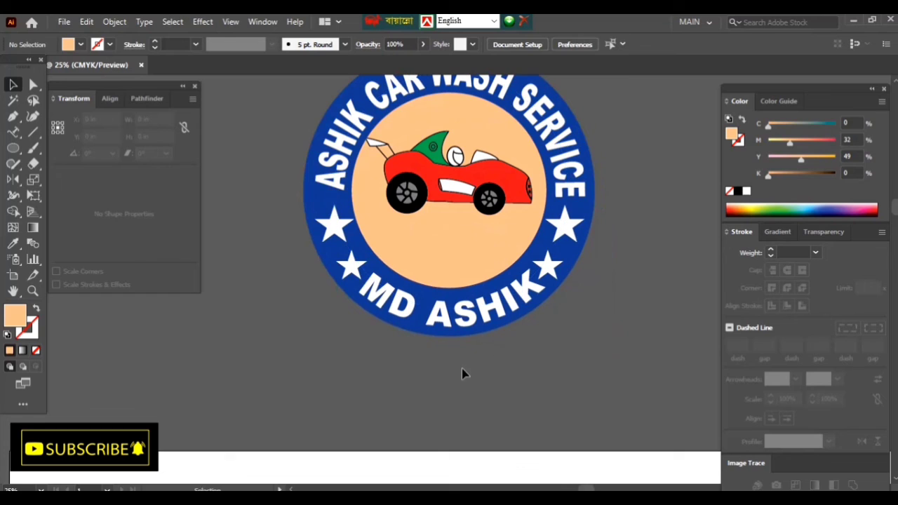
# Step: Add a point text object at about 91 pt reading 'estd:2018'
pyautogui.scroll(1, 461, 369)
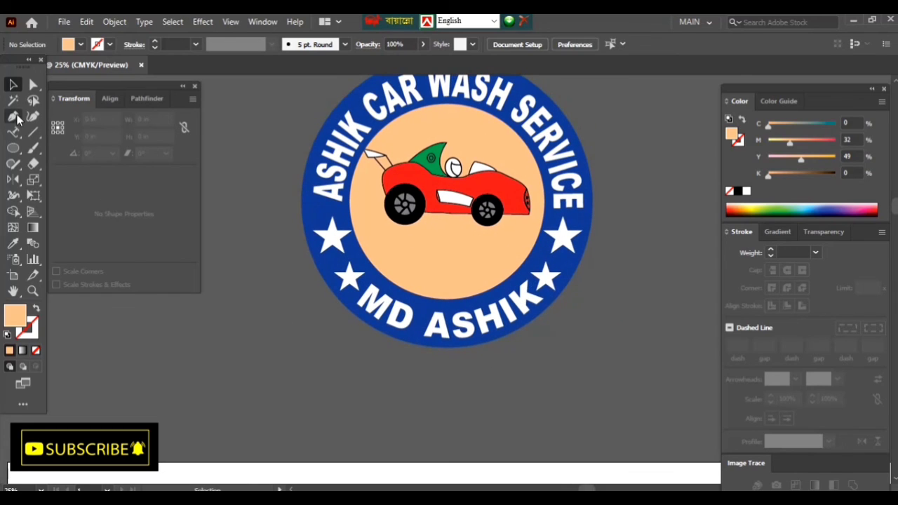
pyautogui.moveTo(13, 131); pyautogui.dragTo(49, 132)
pyautogui.click(49, 132)
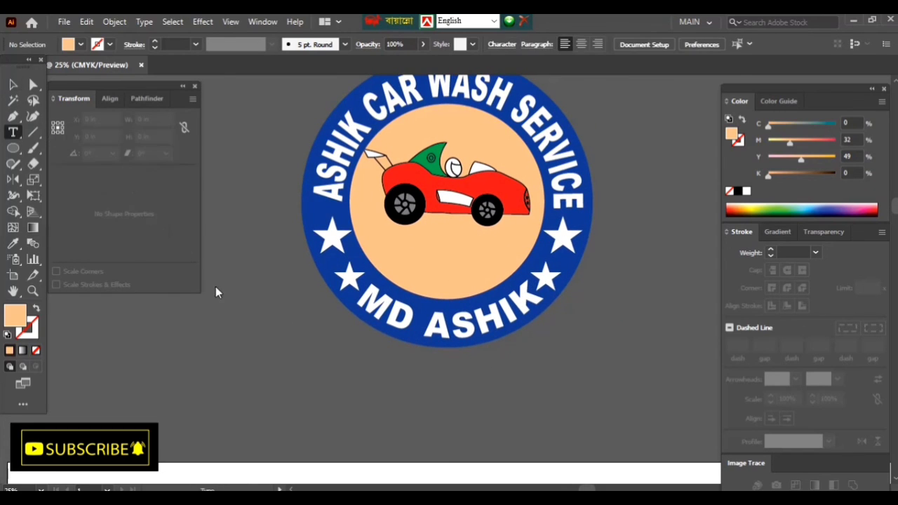
pyautogui.click(272, 358)
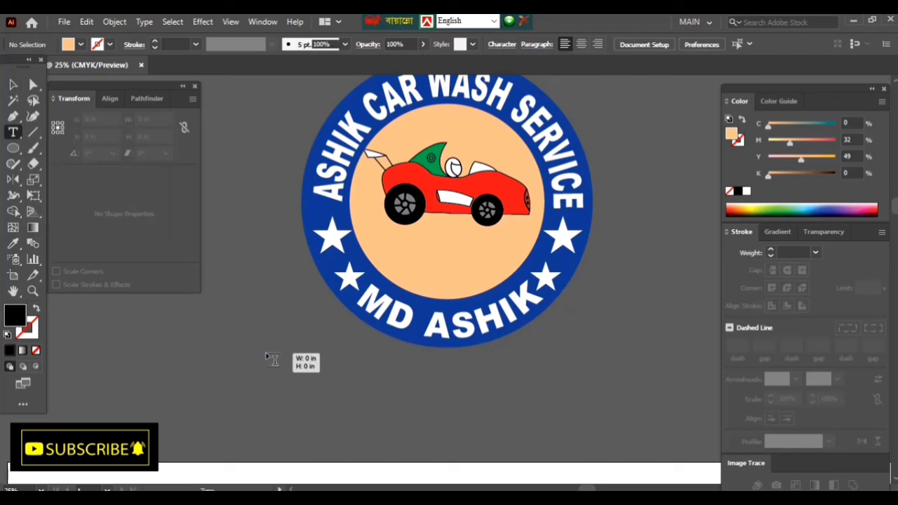
pyautogui.click(12, 86)
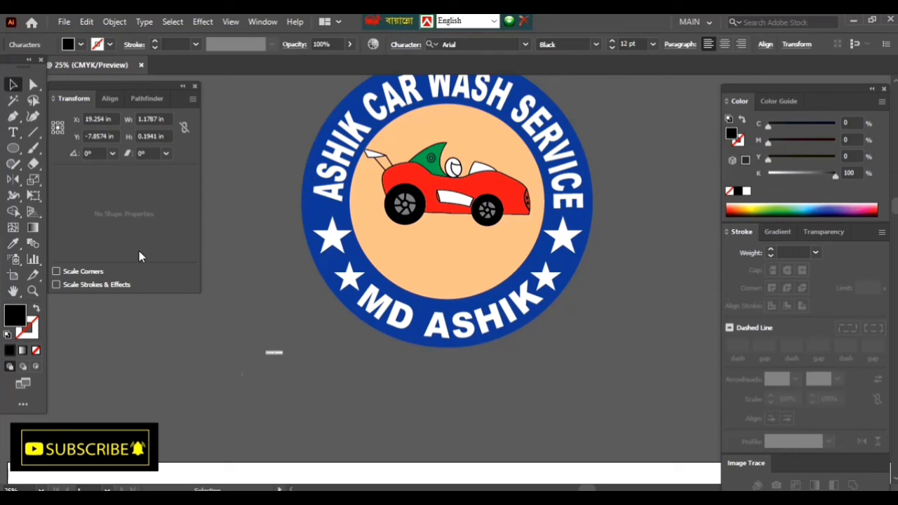
pyautogui.moveTo(293, 354); pyautogui.dragTo(339, 370)
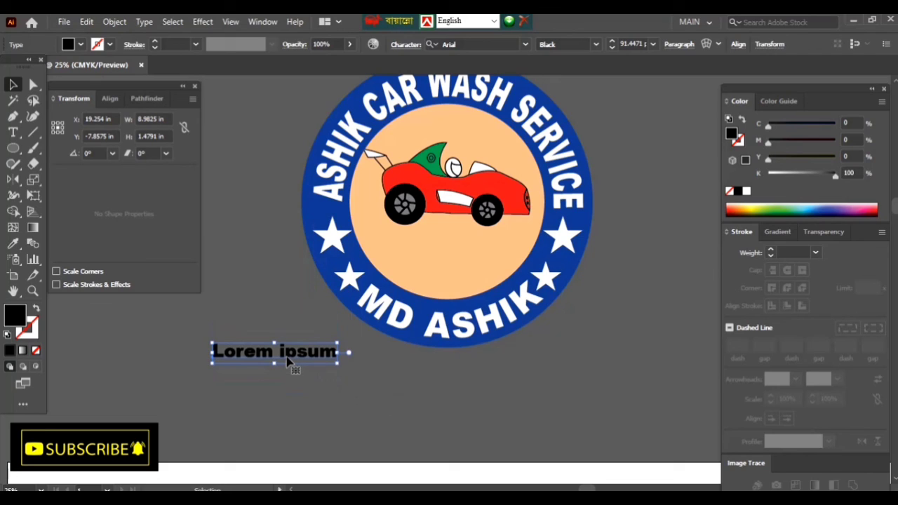
pyautogui.doubleClick(288, 356)
pyautogui.hotkey('ctrl', 'a')
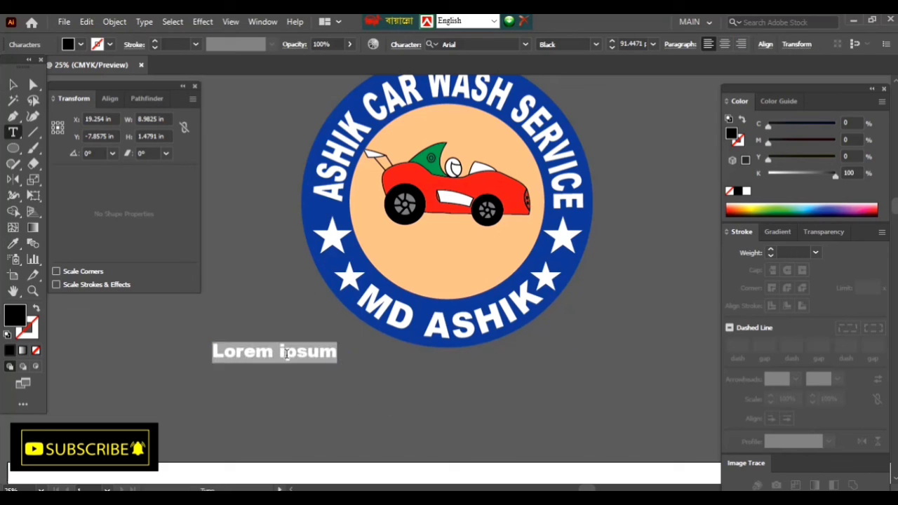
pyautogui.write('estd:')
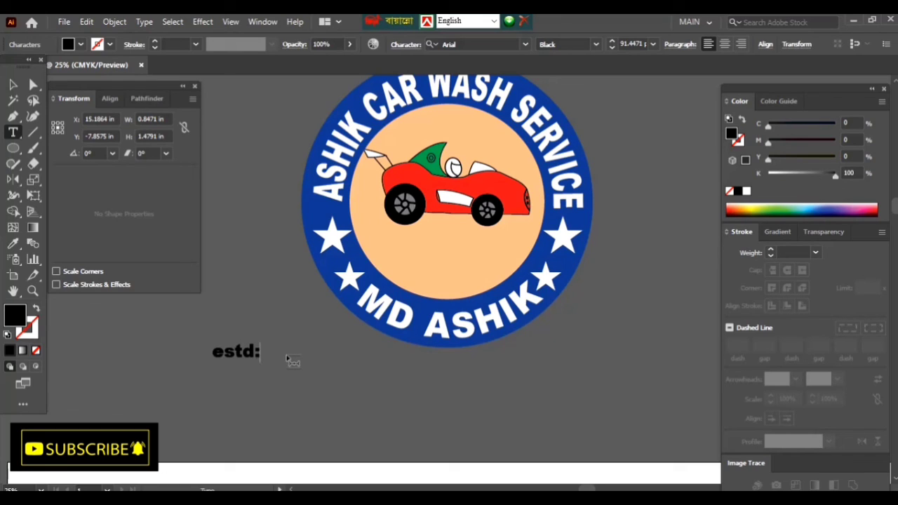
pyautogui.write('201')
pyautogui.write('8')
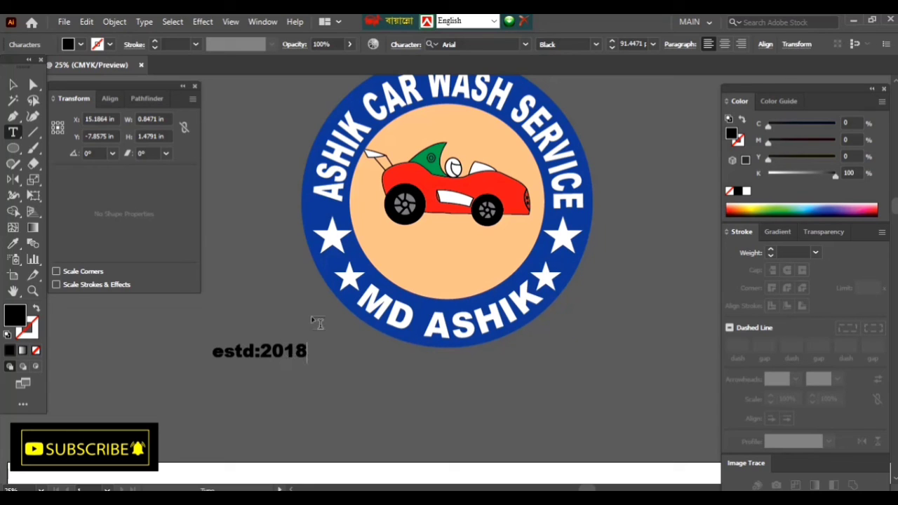
pyautogui.press('Escape')
# Step: Make the text uppercase 'ESTD: 2018' and size it beneath the car in the centre
pyautogui.click(144, 21)
pyautogui.moveTo(177, 226)
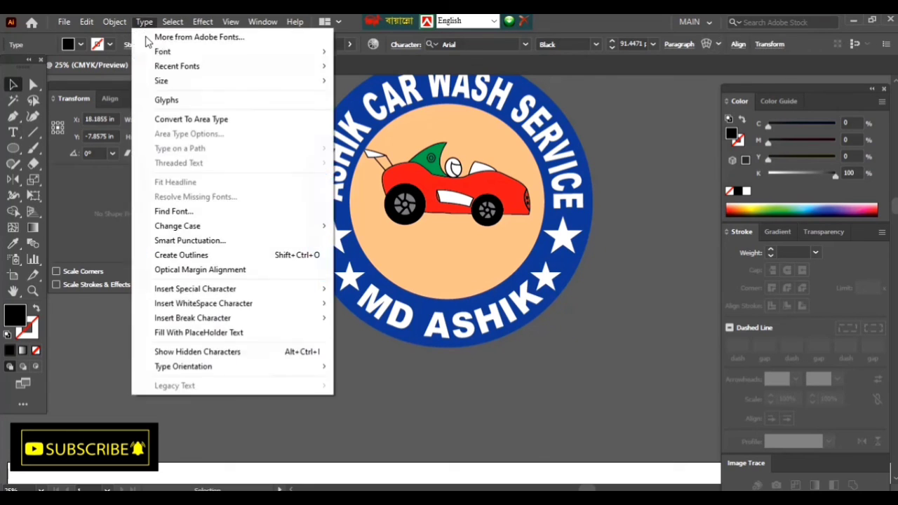
pyautogui.click(345, 226)
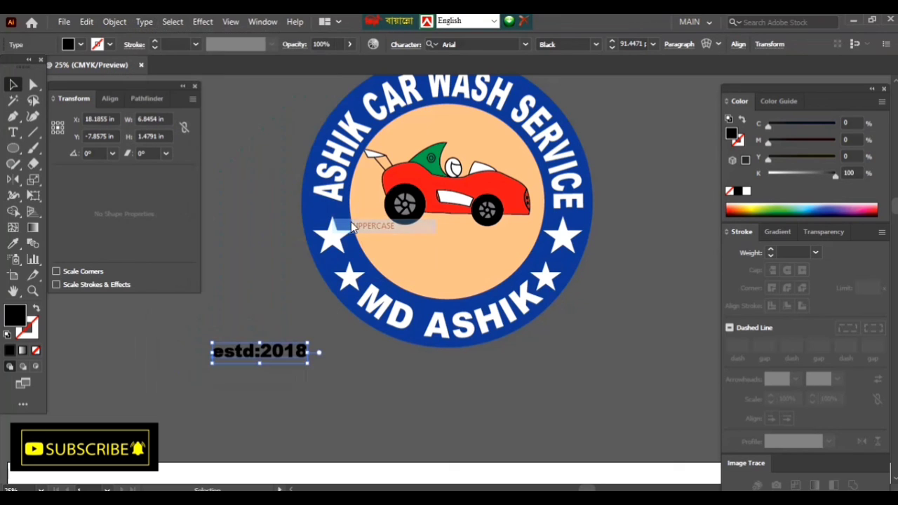
pyautogui.moveTo(317, 365)
pyautogui.mouseDown()
pyautogui.moveTo(350, 384)
pyautogui.moveTo(468, 261)
pyautogui.moveTo(468, 249)
pyautogui.mouseUp()
pyautogui.press('t')
pyautogui.click(450, 250)
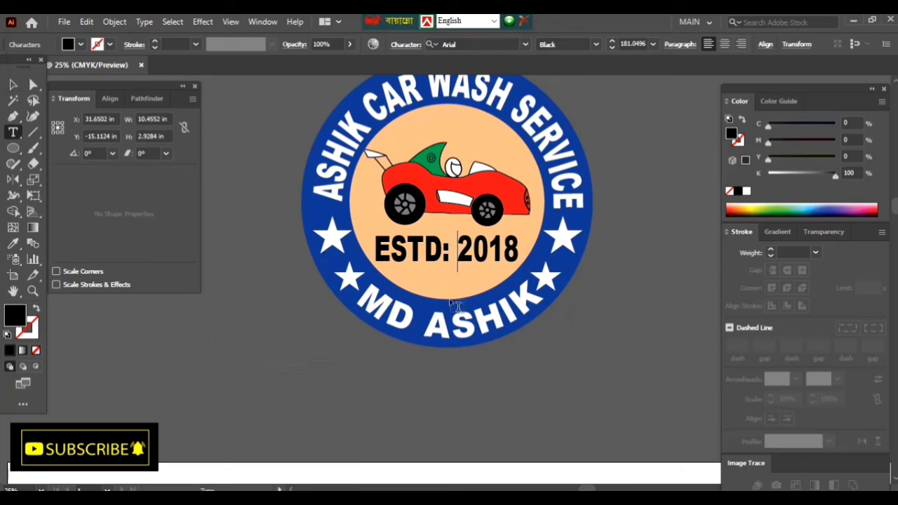
pyautogui.click(13, 84)
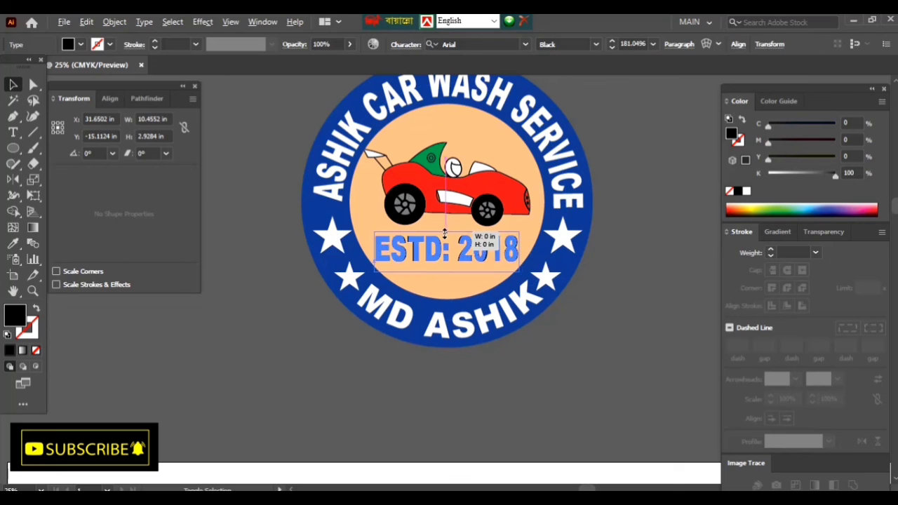
pyautogui.moveTo(446, 236); pyautogui.dragTo(441, 238)
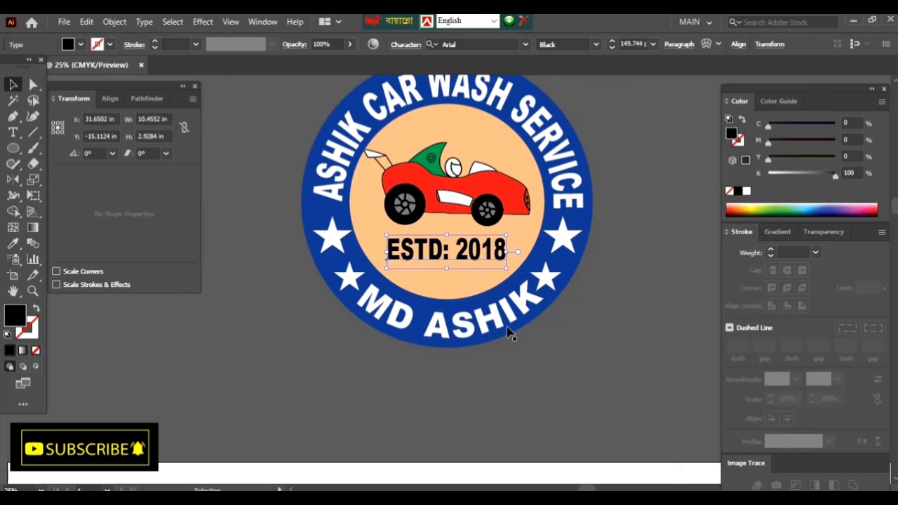
pyautogui.click(577, 388)
# Step: Resize the 'ESTD: 2018' text slightly to fit the centre
pyautogui.scroll(3, 578, 388)
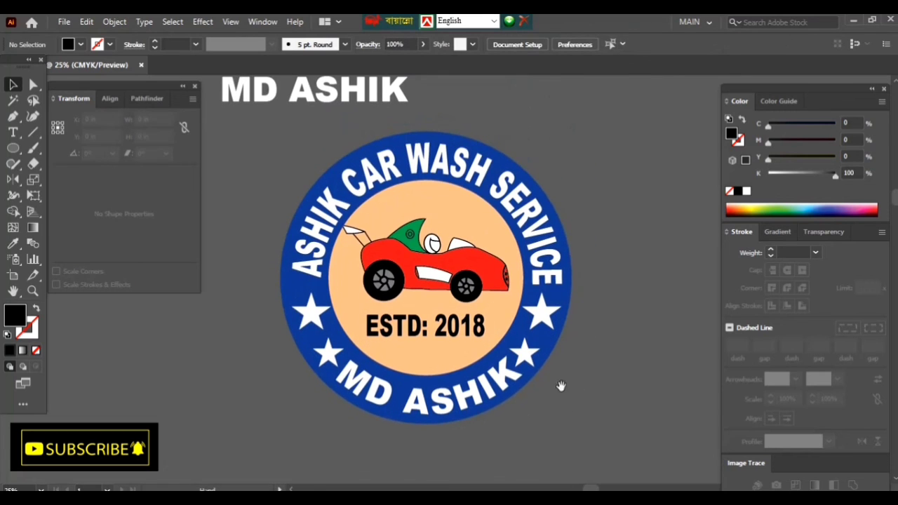
pyautogui.click(441, 344)
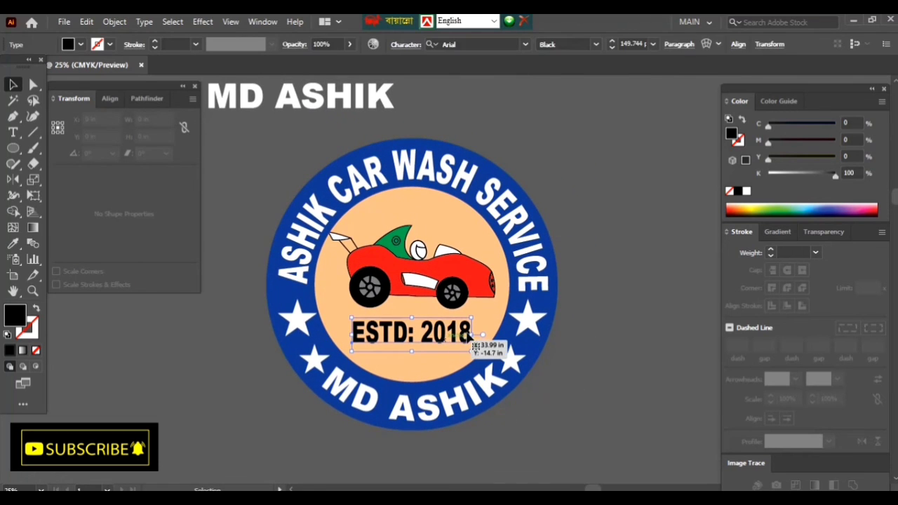
pyautogui.moveTo(469, 339); pyautogui.dragTo(468, 337)
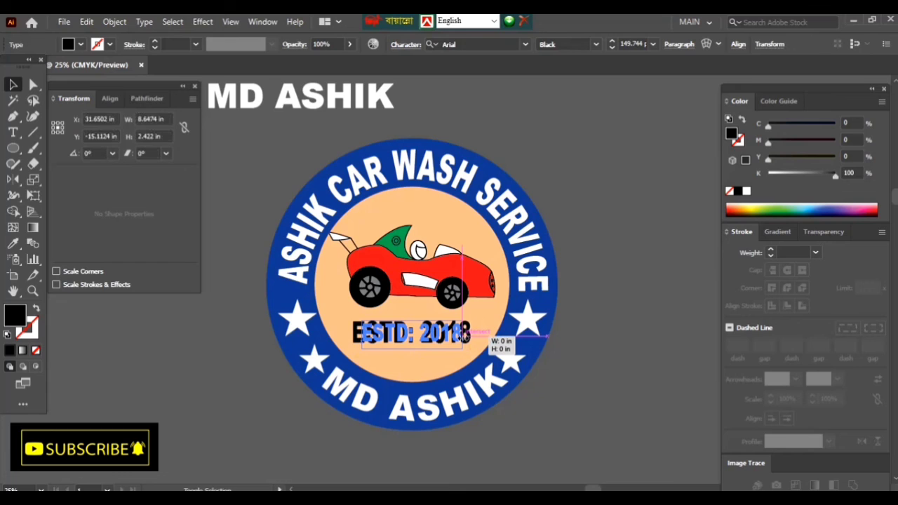
pyautogui.click(588, 419)
pyautogui.moveTo(572, 415)
pyautogui.mouseDown()
pyautogui.moveTo(587, 406)
pyautogui.moveTo(588, 416)
pyautogui.mouseUp()
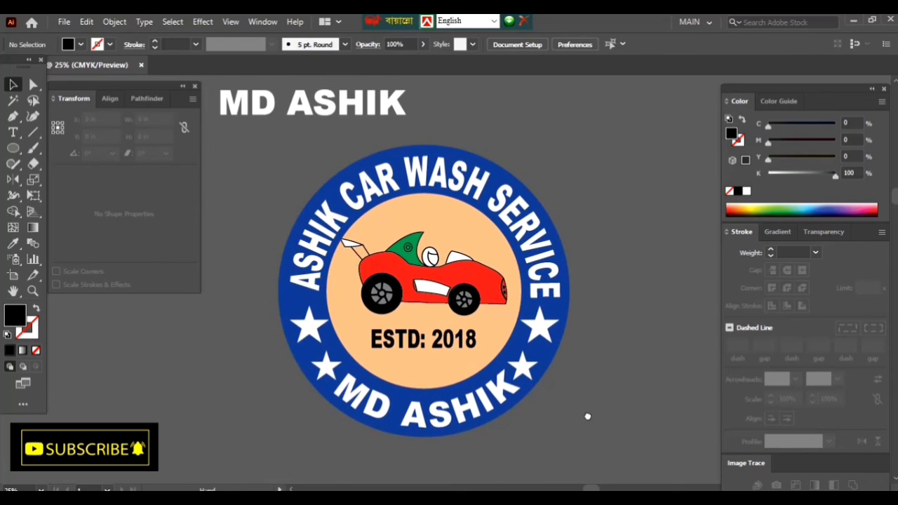
# Step: Delete the stray name text above the badge
pyautogui.click(323, 119)
pyautogui.press('Delete')
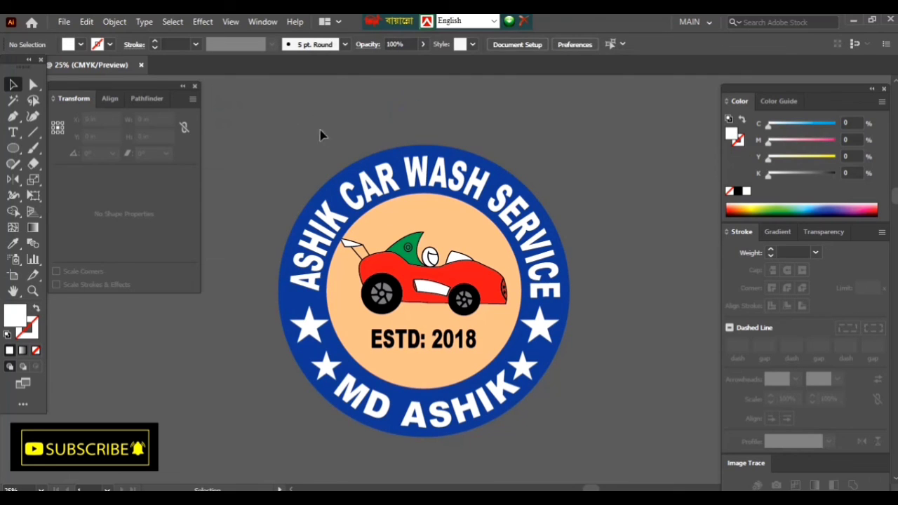
pyautogui.moveTo(506, 252); pyautogui.dragTo(525, 241)
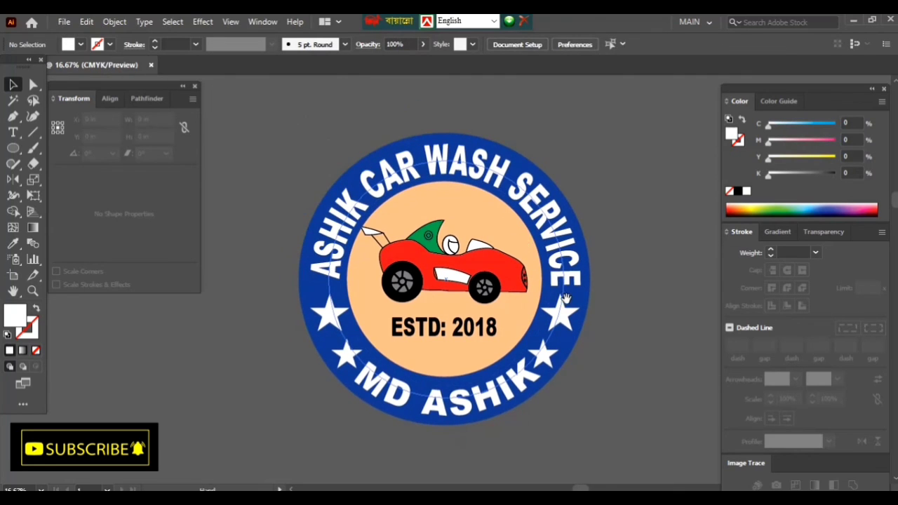
pyautogui.keyDown('alt'); pyautogui.scroll(-3, 565, 299); pyautogui.keyUp('alt')
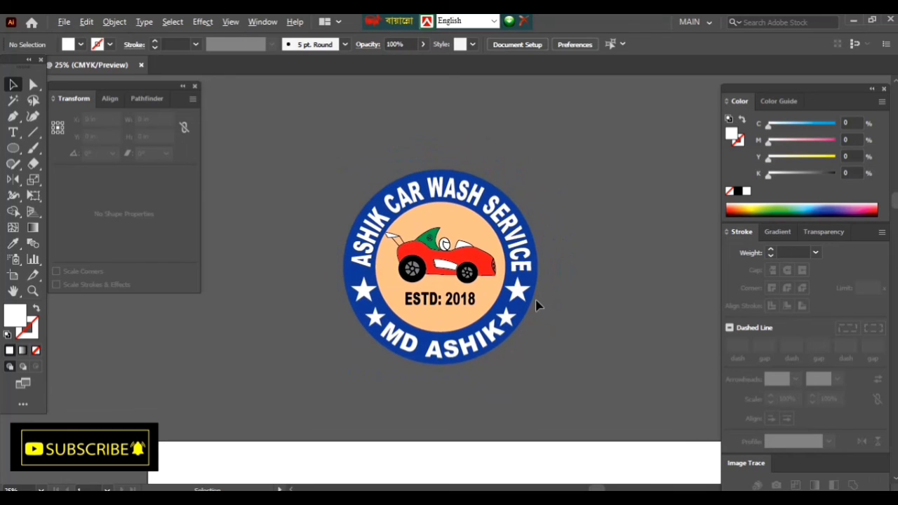
pyautogui.keyDown('alt'); pyautogui.scroll(2, 536, 305); pyautogui.keyUp('alt')
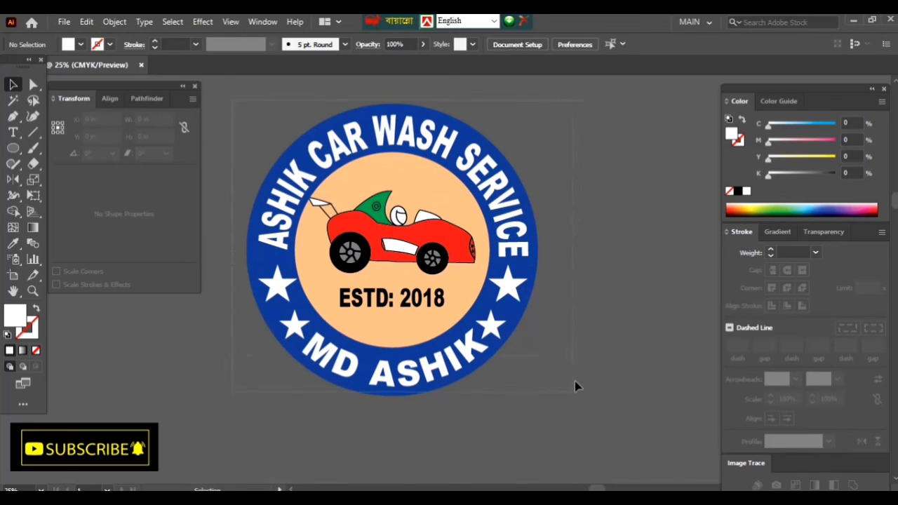
# Step: Select all the badge artwork and expand it into outlined shapes with Object > Expand
pyautogui.hotkey('ctrl', 'a')
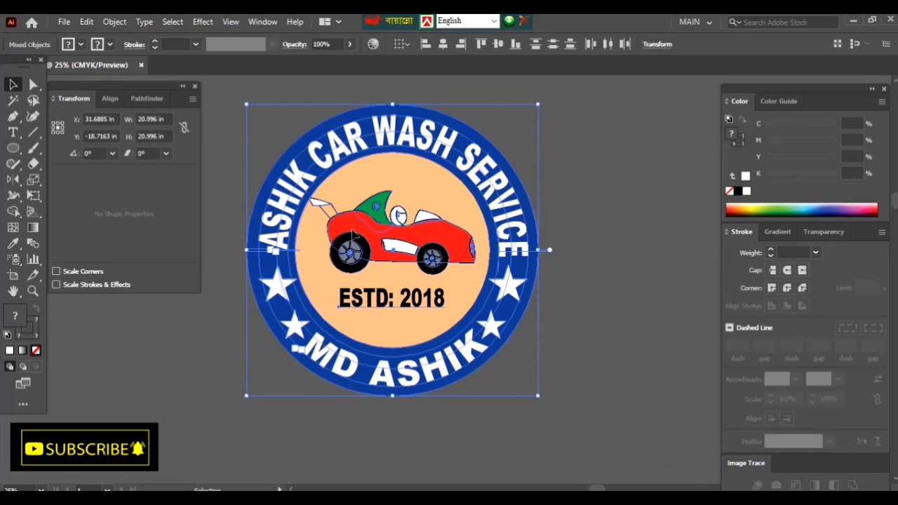
pyautogui.click(110, 22)
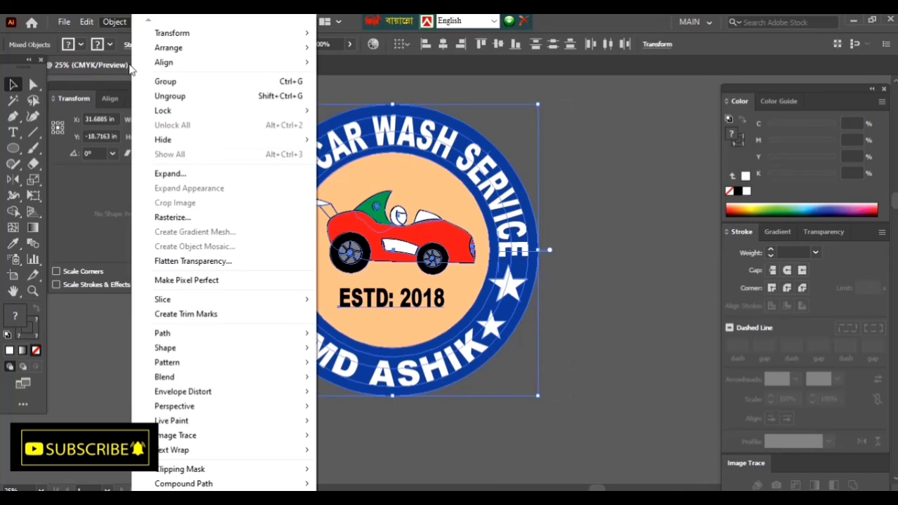
pyautogui.click(168, 174)
pyautogui.click(417, 332)
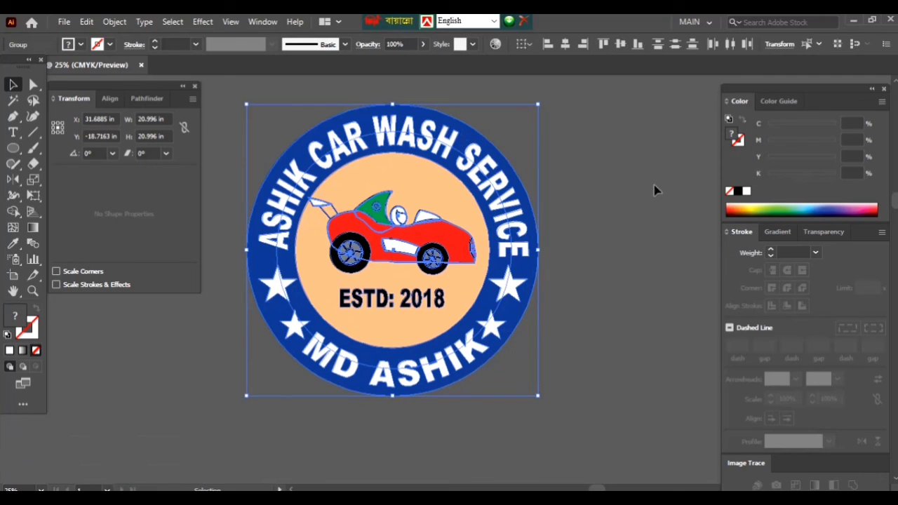
pyautogui.click(238, 99)
pyautogui.moveTo(432, 184)
pyautogui.mouseDown()
pyautogui.moveTo(572, 397)
pyautogui.moveTo(568, 407)
pyautogui.mouseUp()
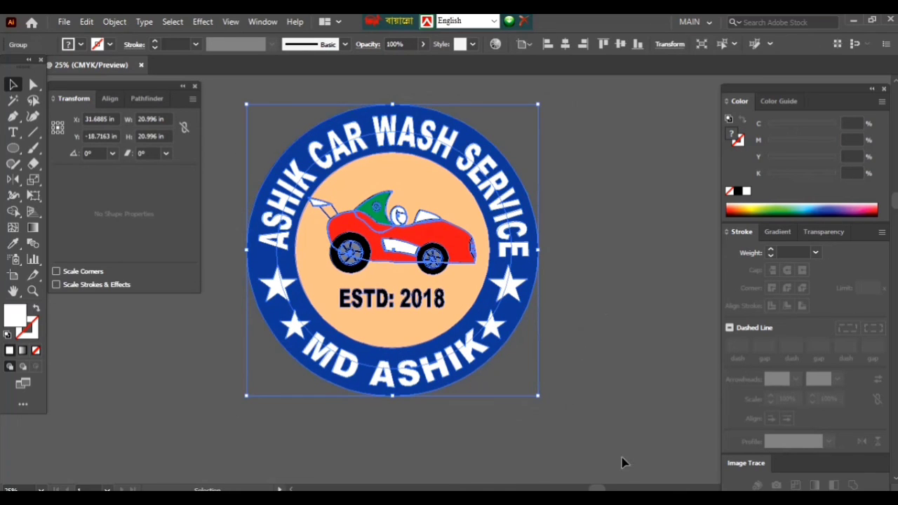
pyautogui.click(576, 335)
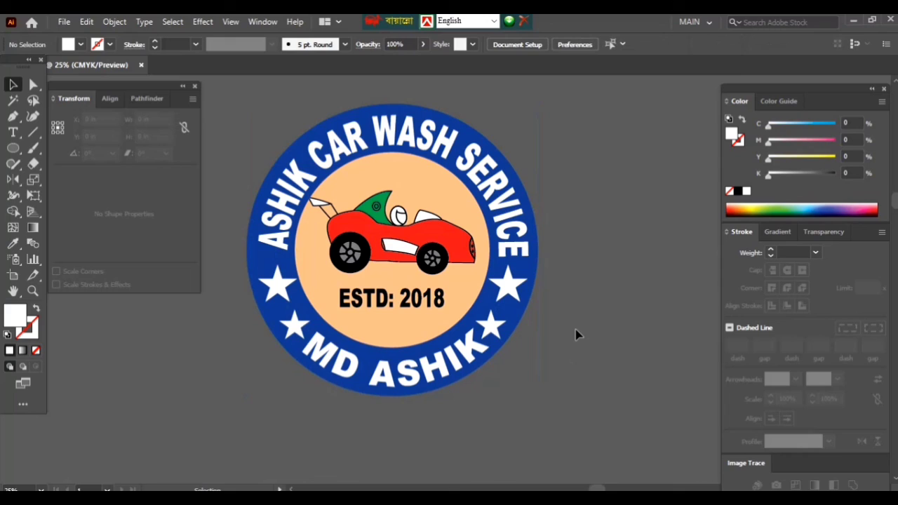